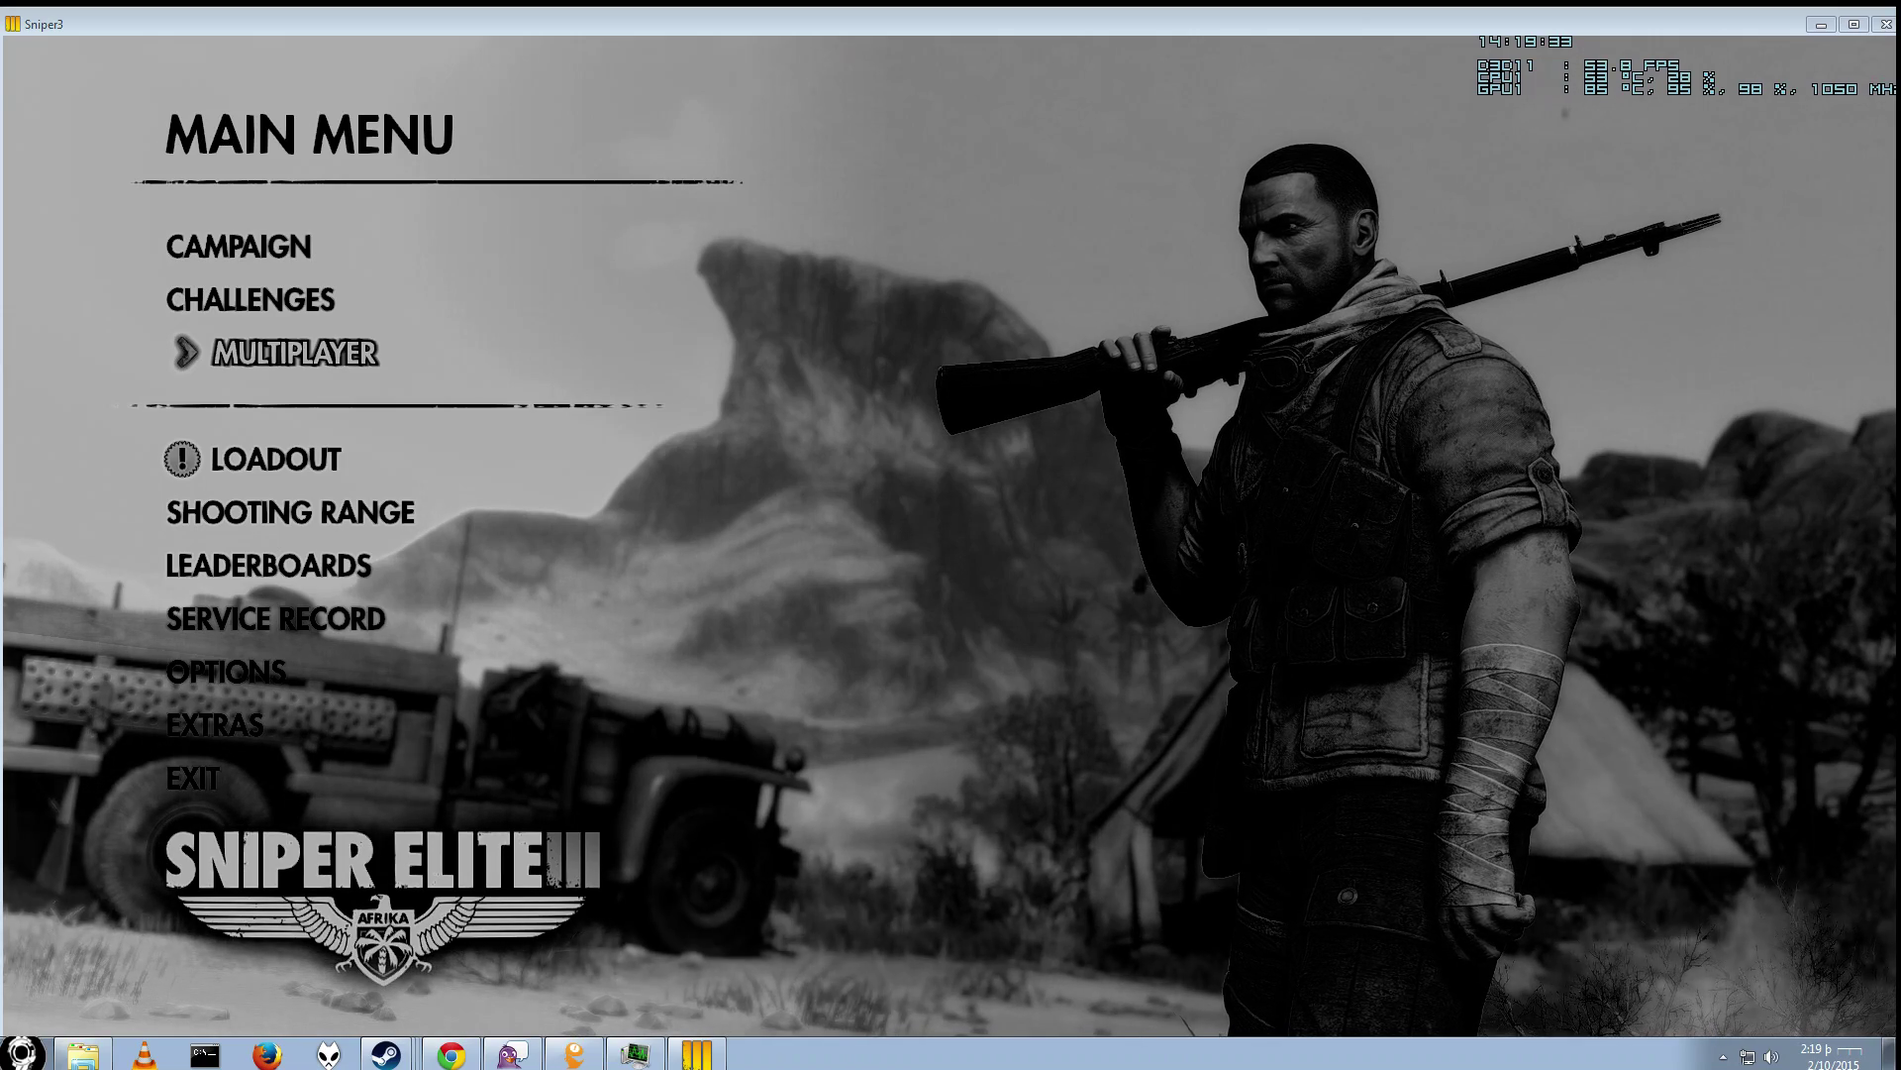
# Toggle the black-and-white SweetFX effect off and on again to compare both looks on the main menu.
pyautogui.press('Scroll_Lock')
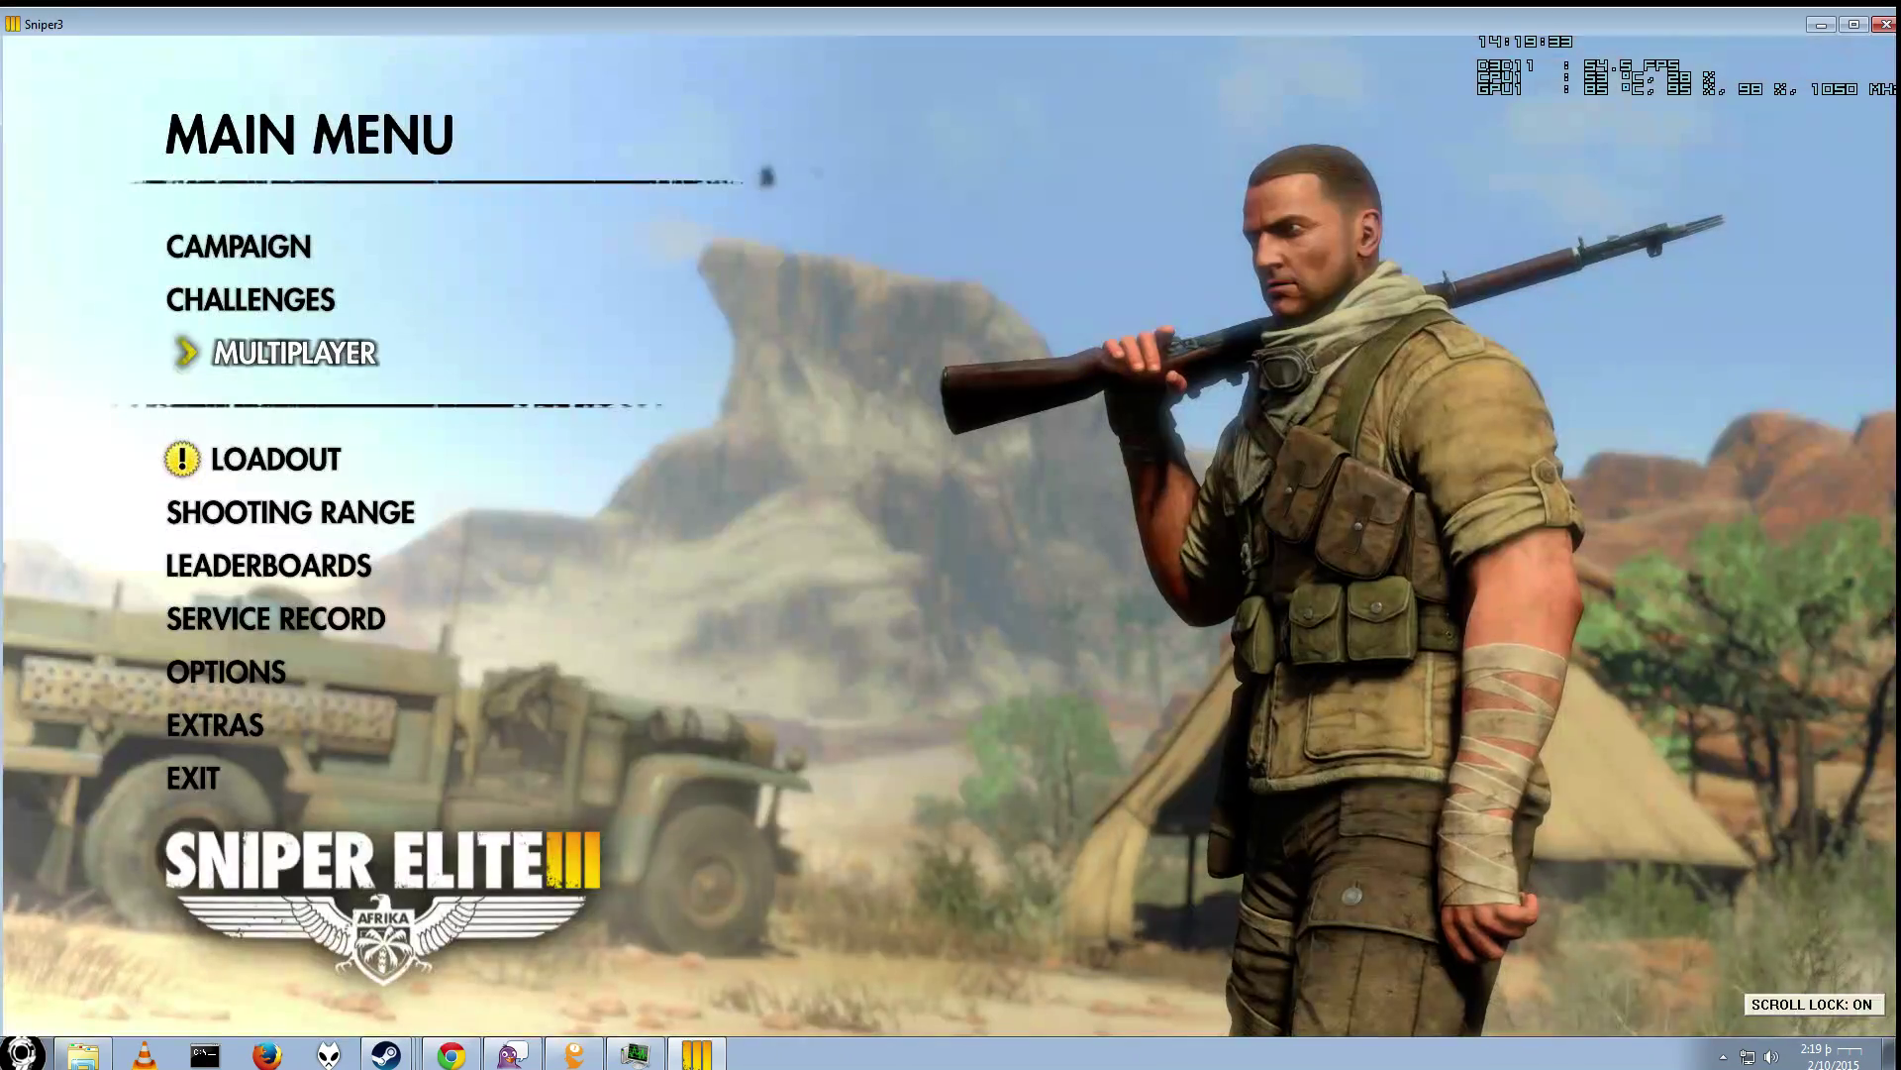
pyautogui.press('Scroll_Lock')
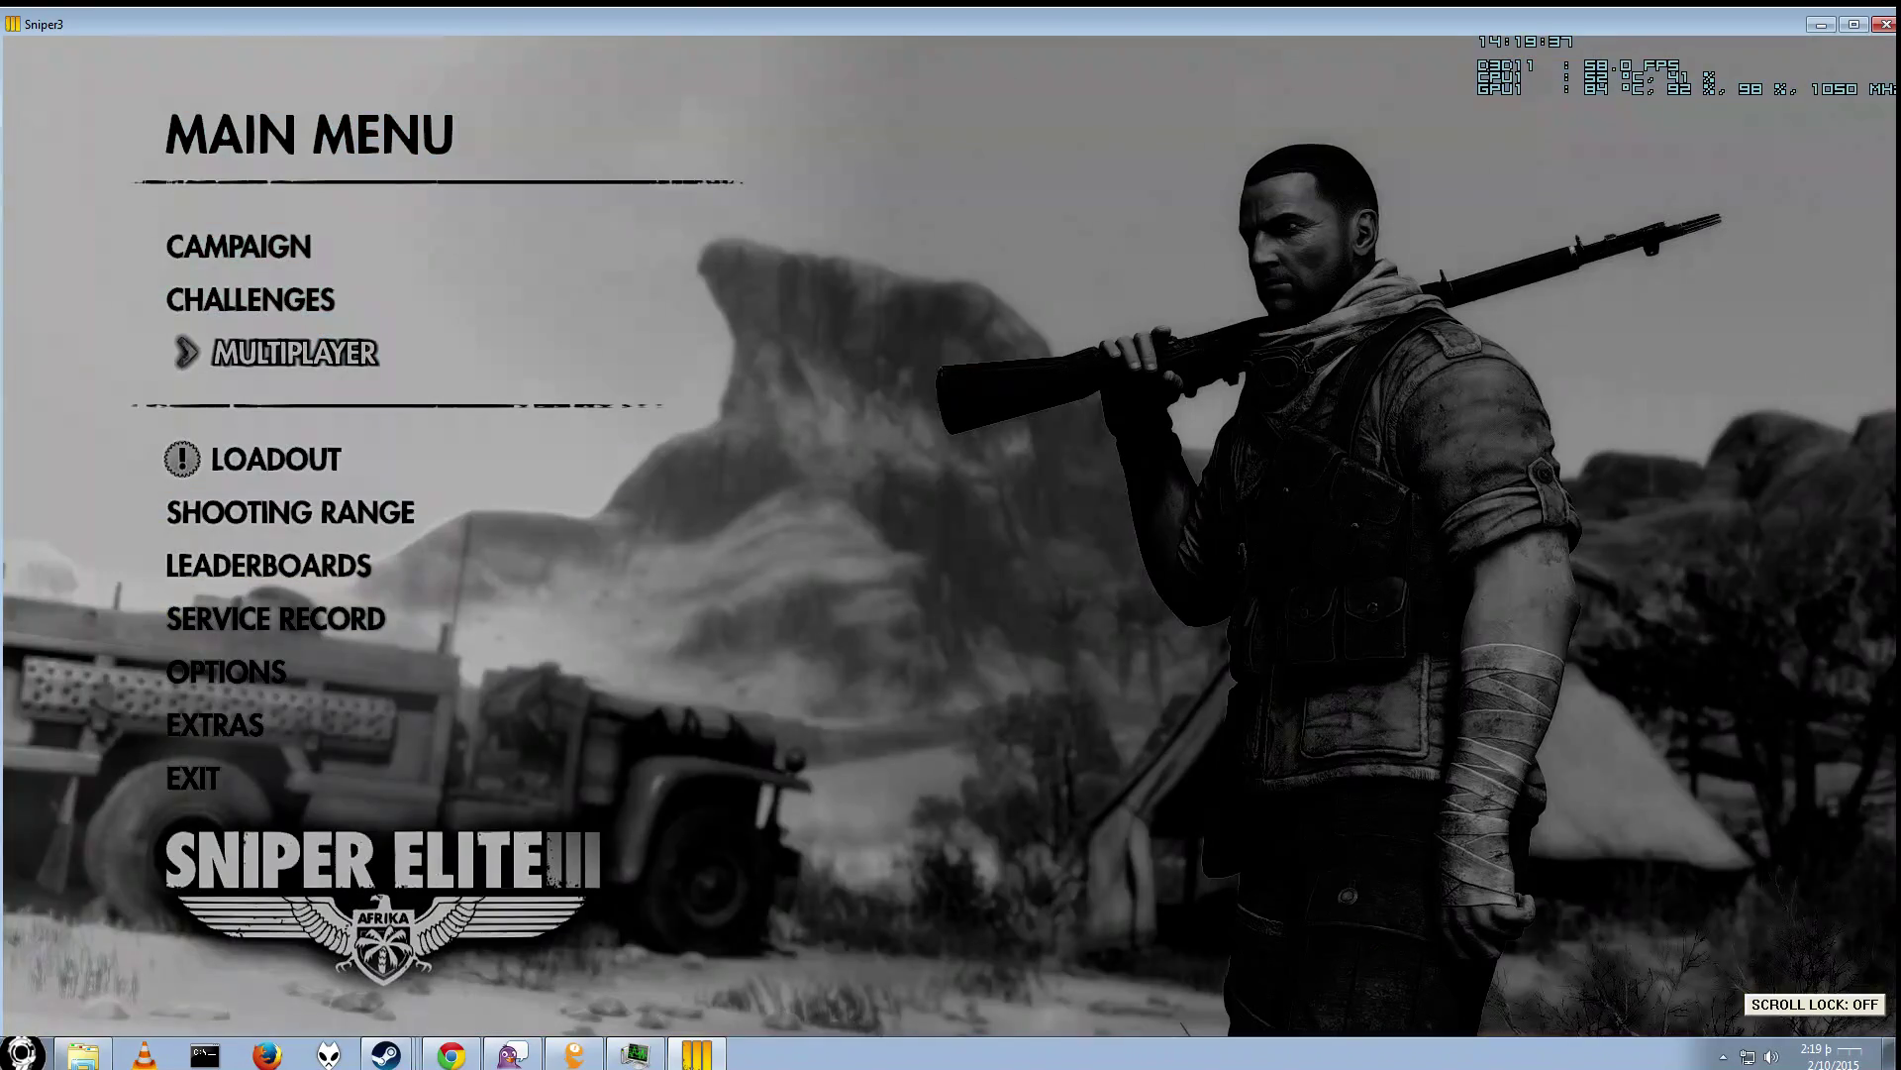
pyautogui.press('Down')
pyautogui.press('Down')
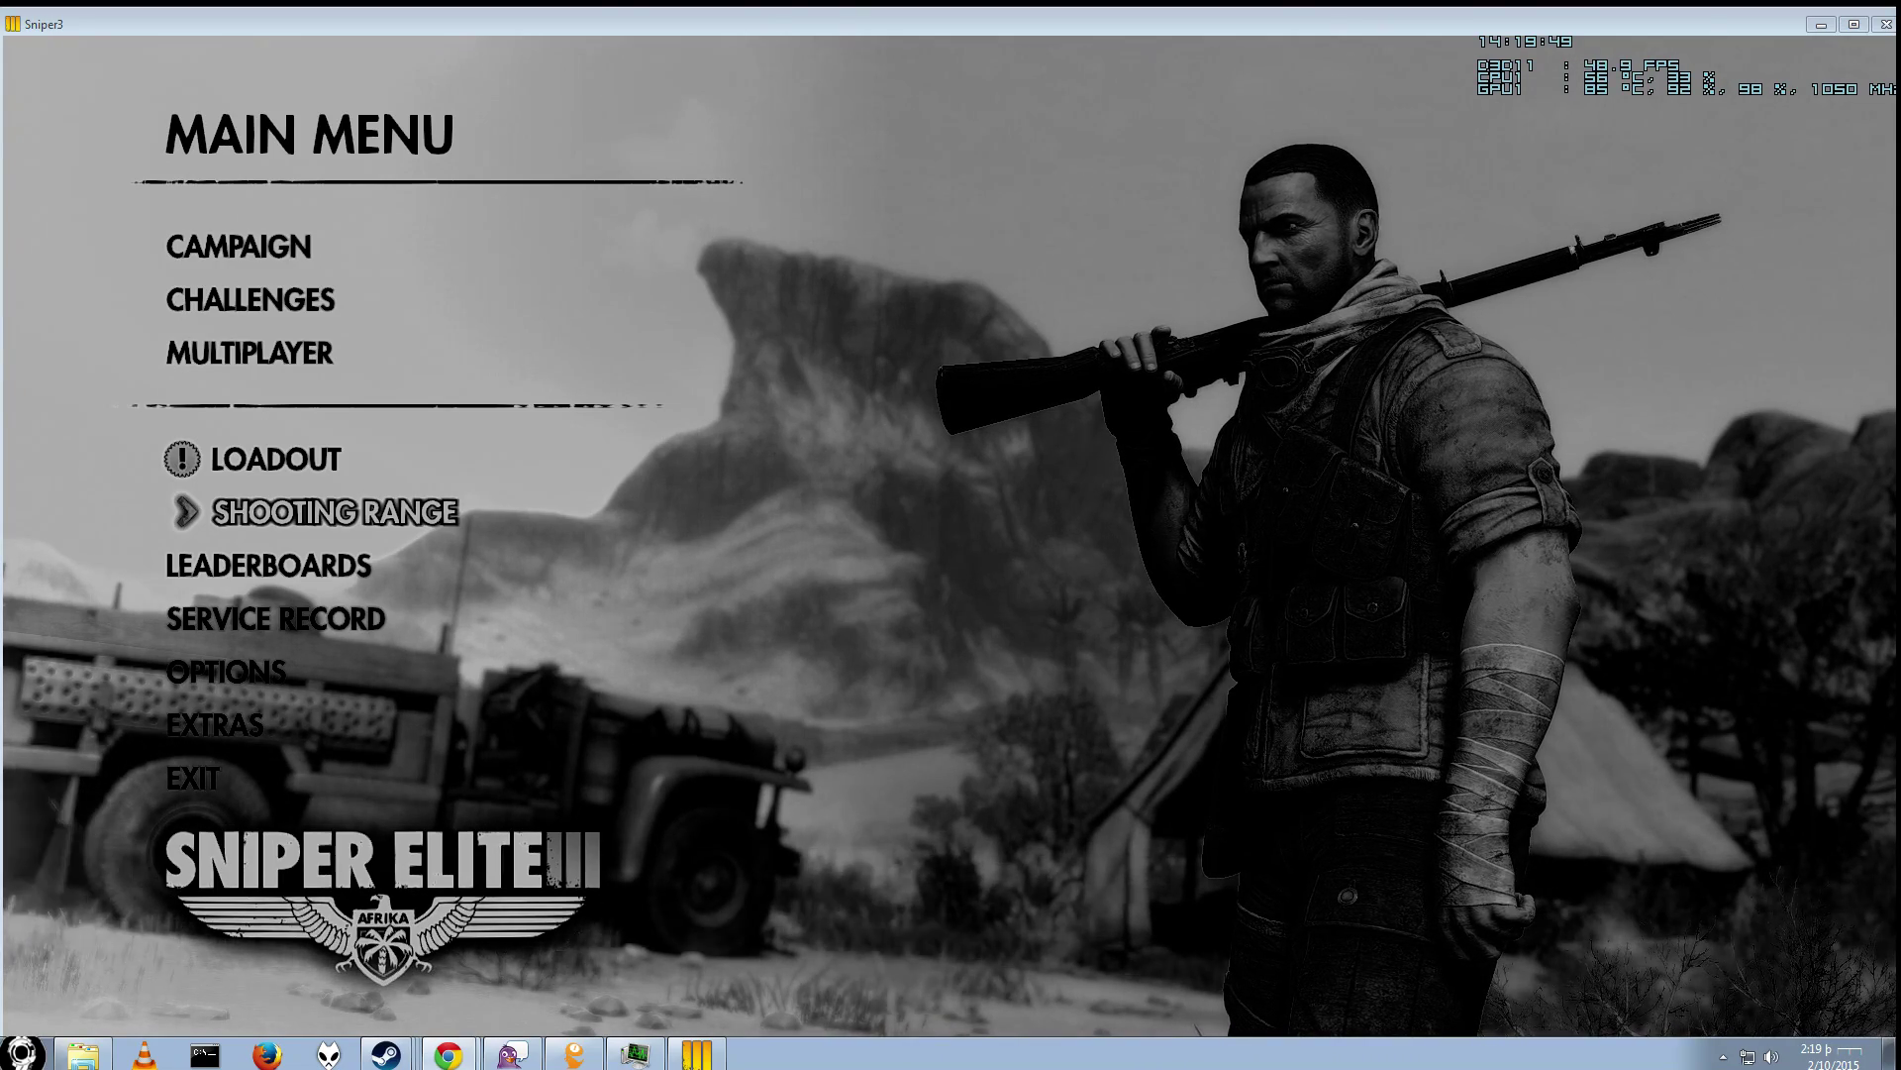
# Switch to the browser to view the OldMovie Mod (black&white!) preset page maximized, and return to Sniper Elite 3.
pyautogui.hotkey('alt', 'Tab')
pyautogui.press('super+Up')
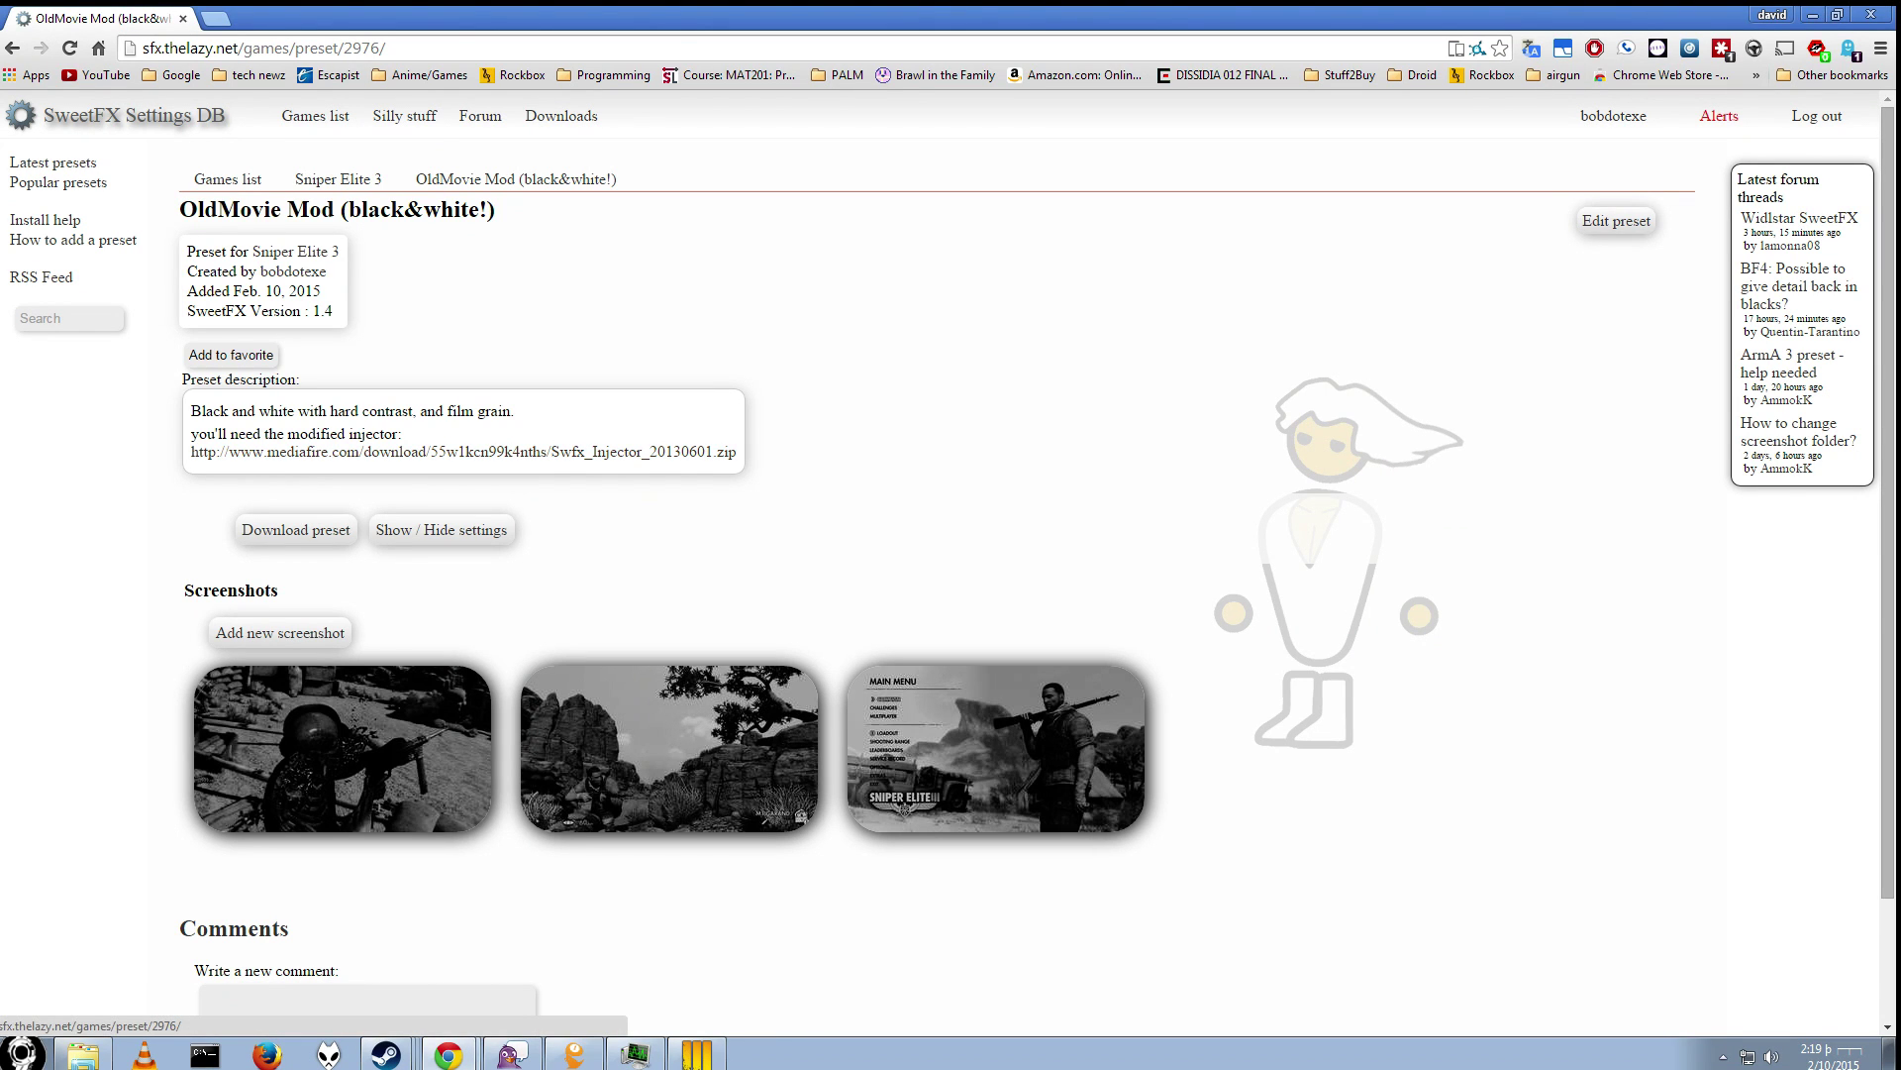
pyautogui.hotkey('alt', 'Tab')
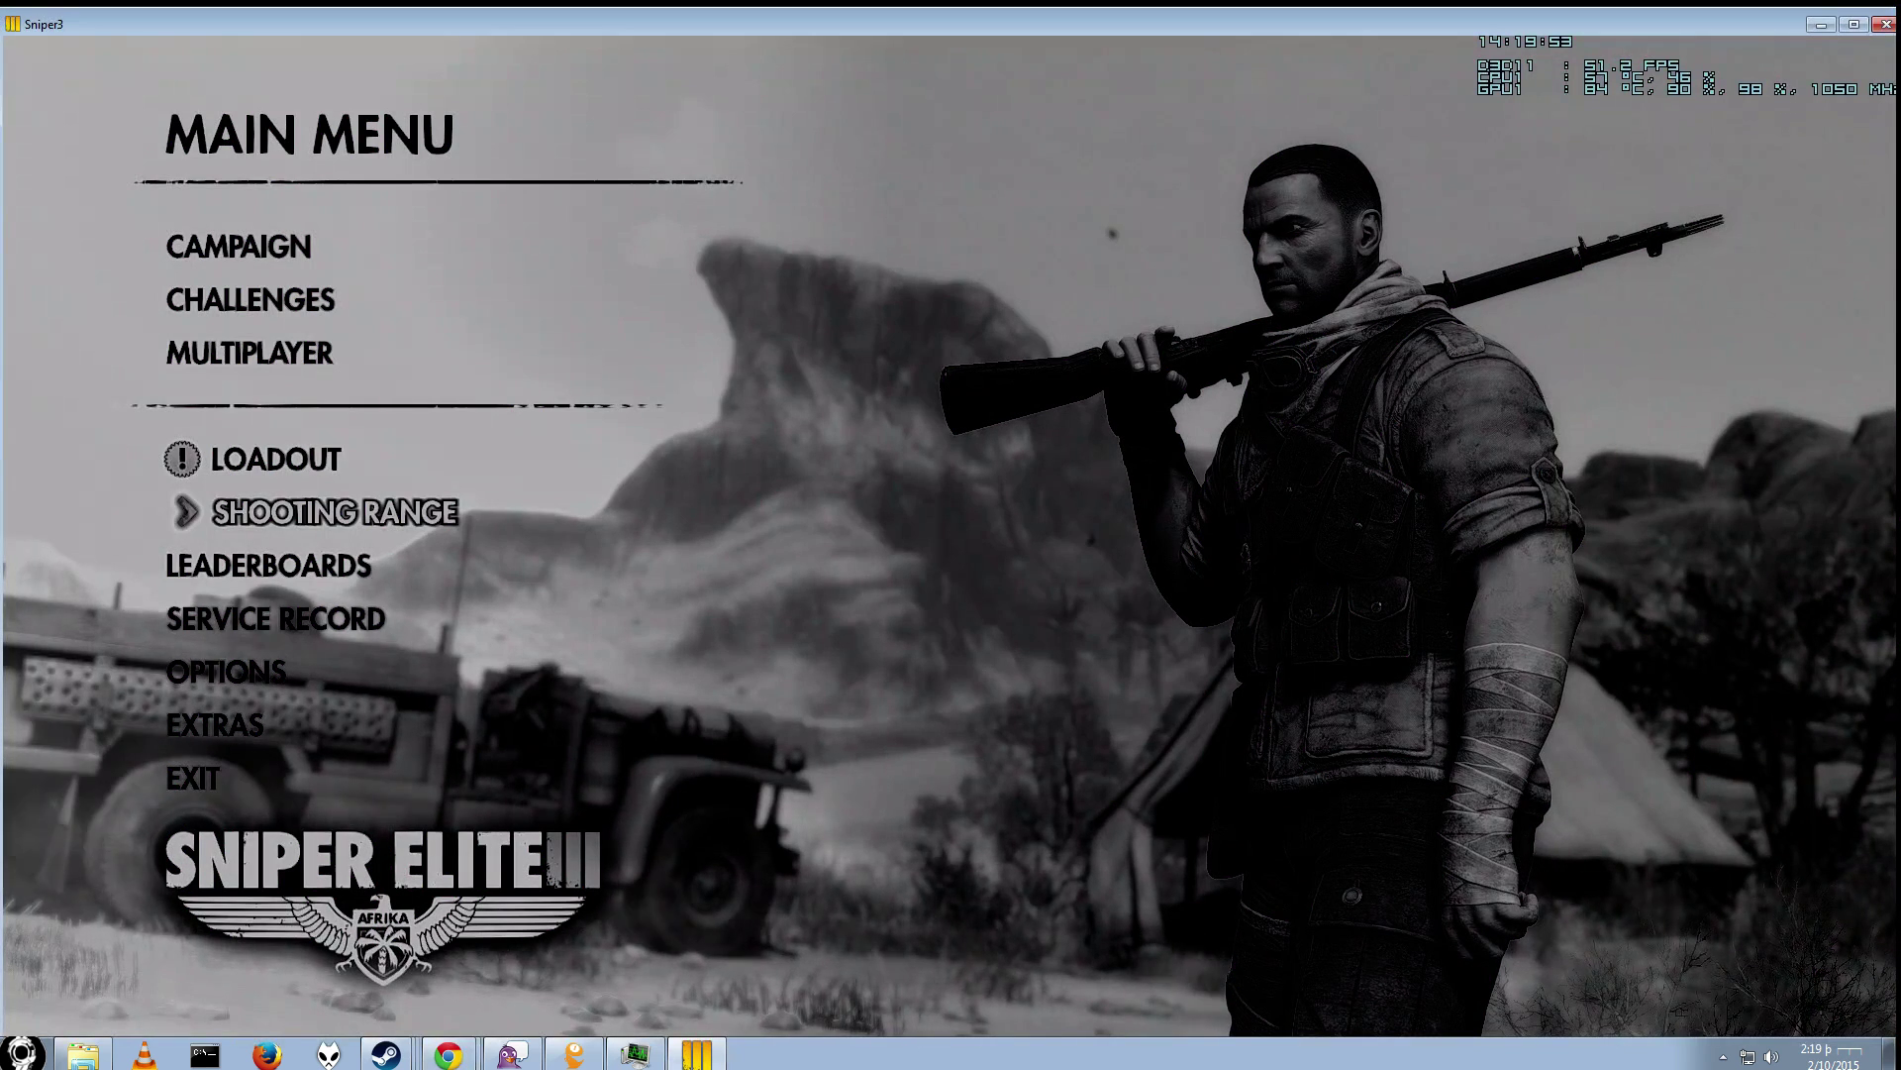
# Open the Campaign screen from the main menu.
pyautogui.press('Up')
pyautogui.press('Up')
pyautogui.press('Up')
pyautogui.press('Up')
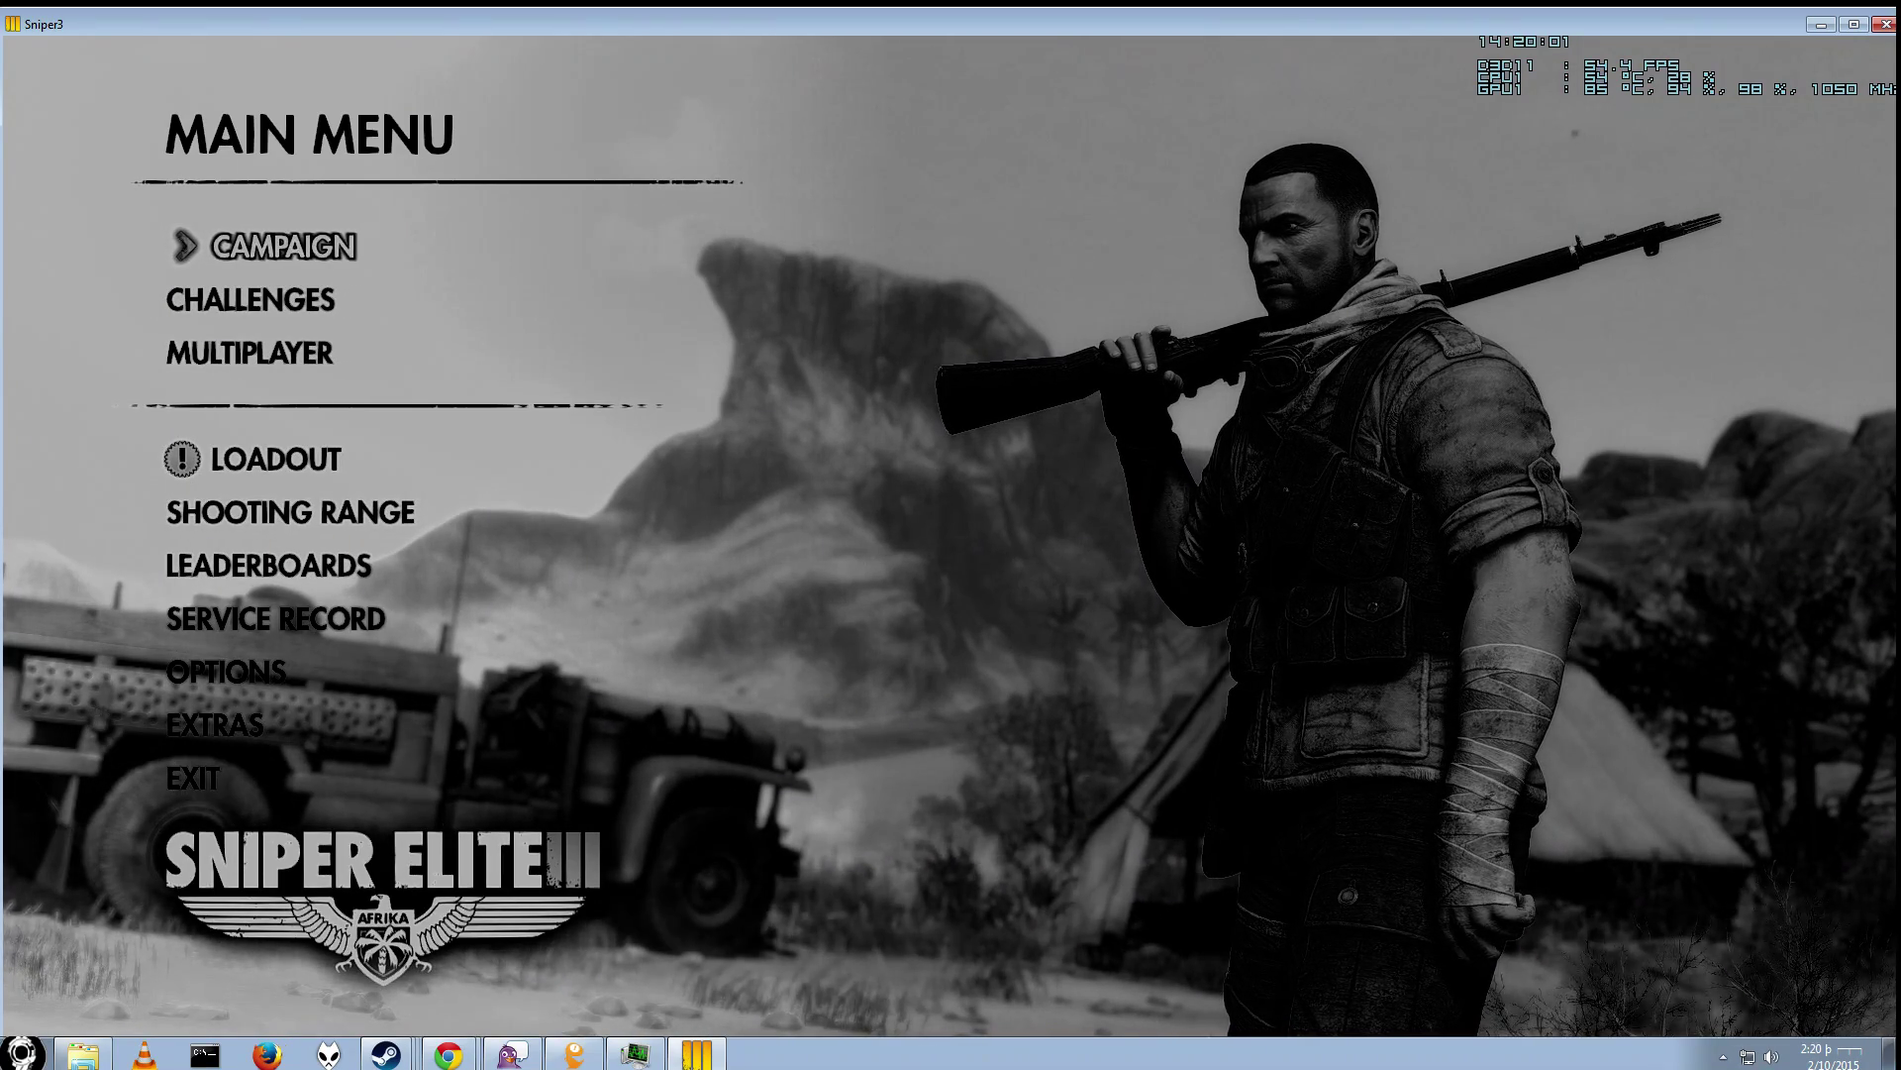
pyautogui.press('Down')
pyautogui.press('Up')
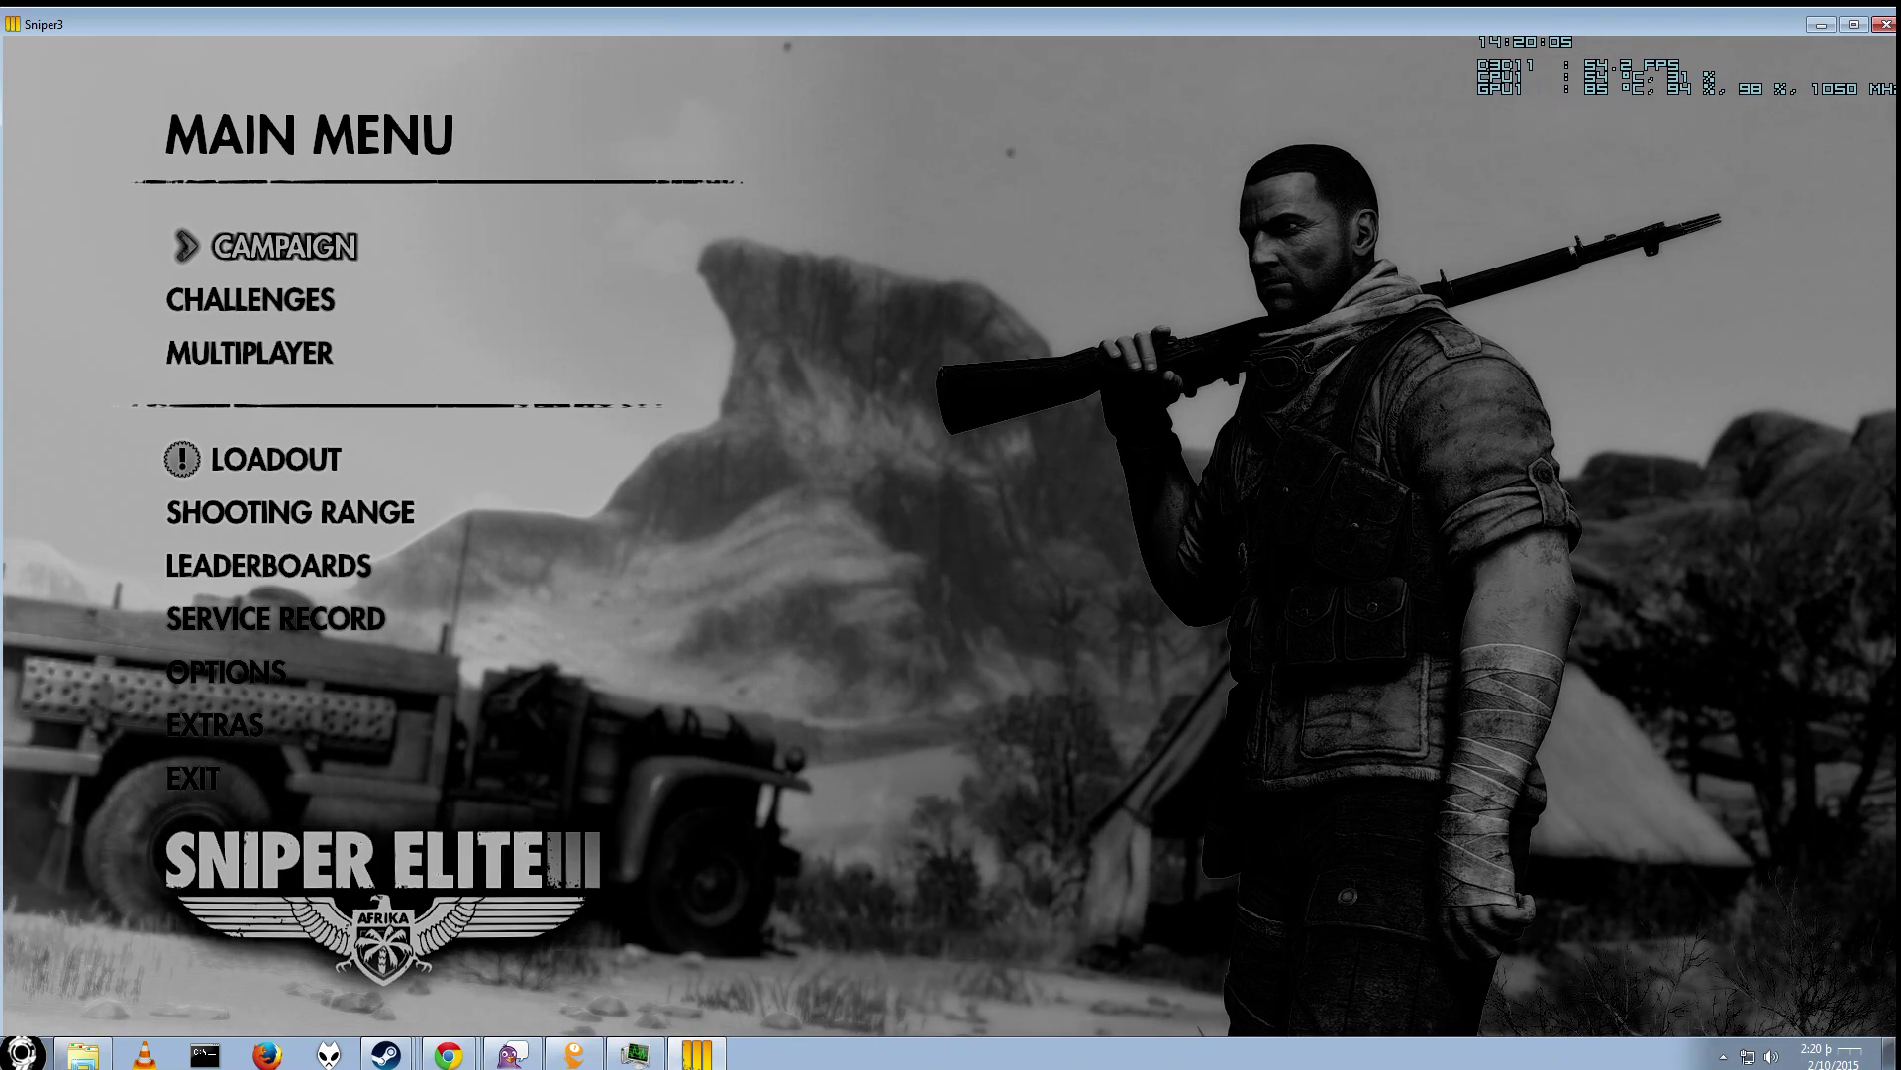
pyautogui.press('Down')
pyautogui.press('Down')
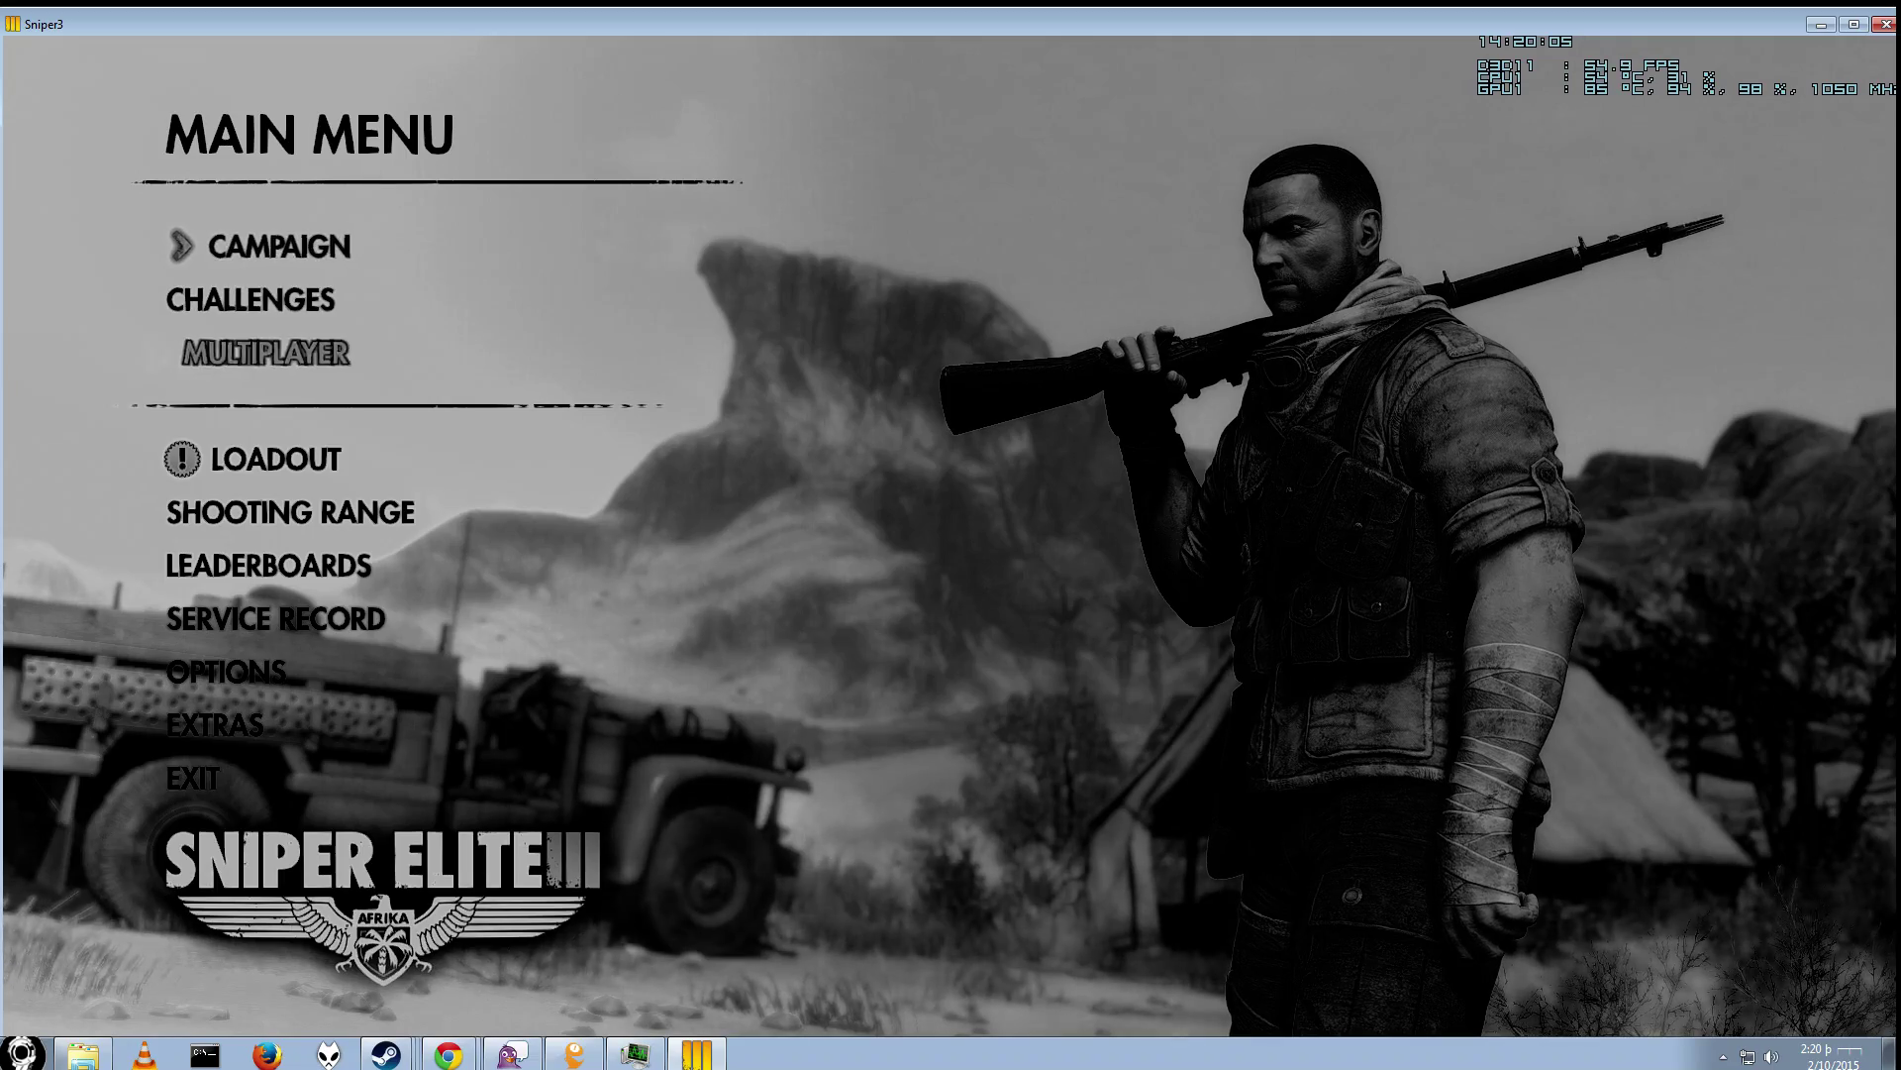
pyautogui.press('Up')
pyautogui.press('Up')
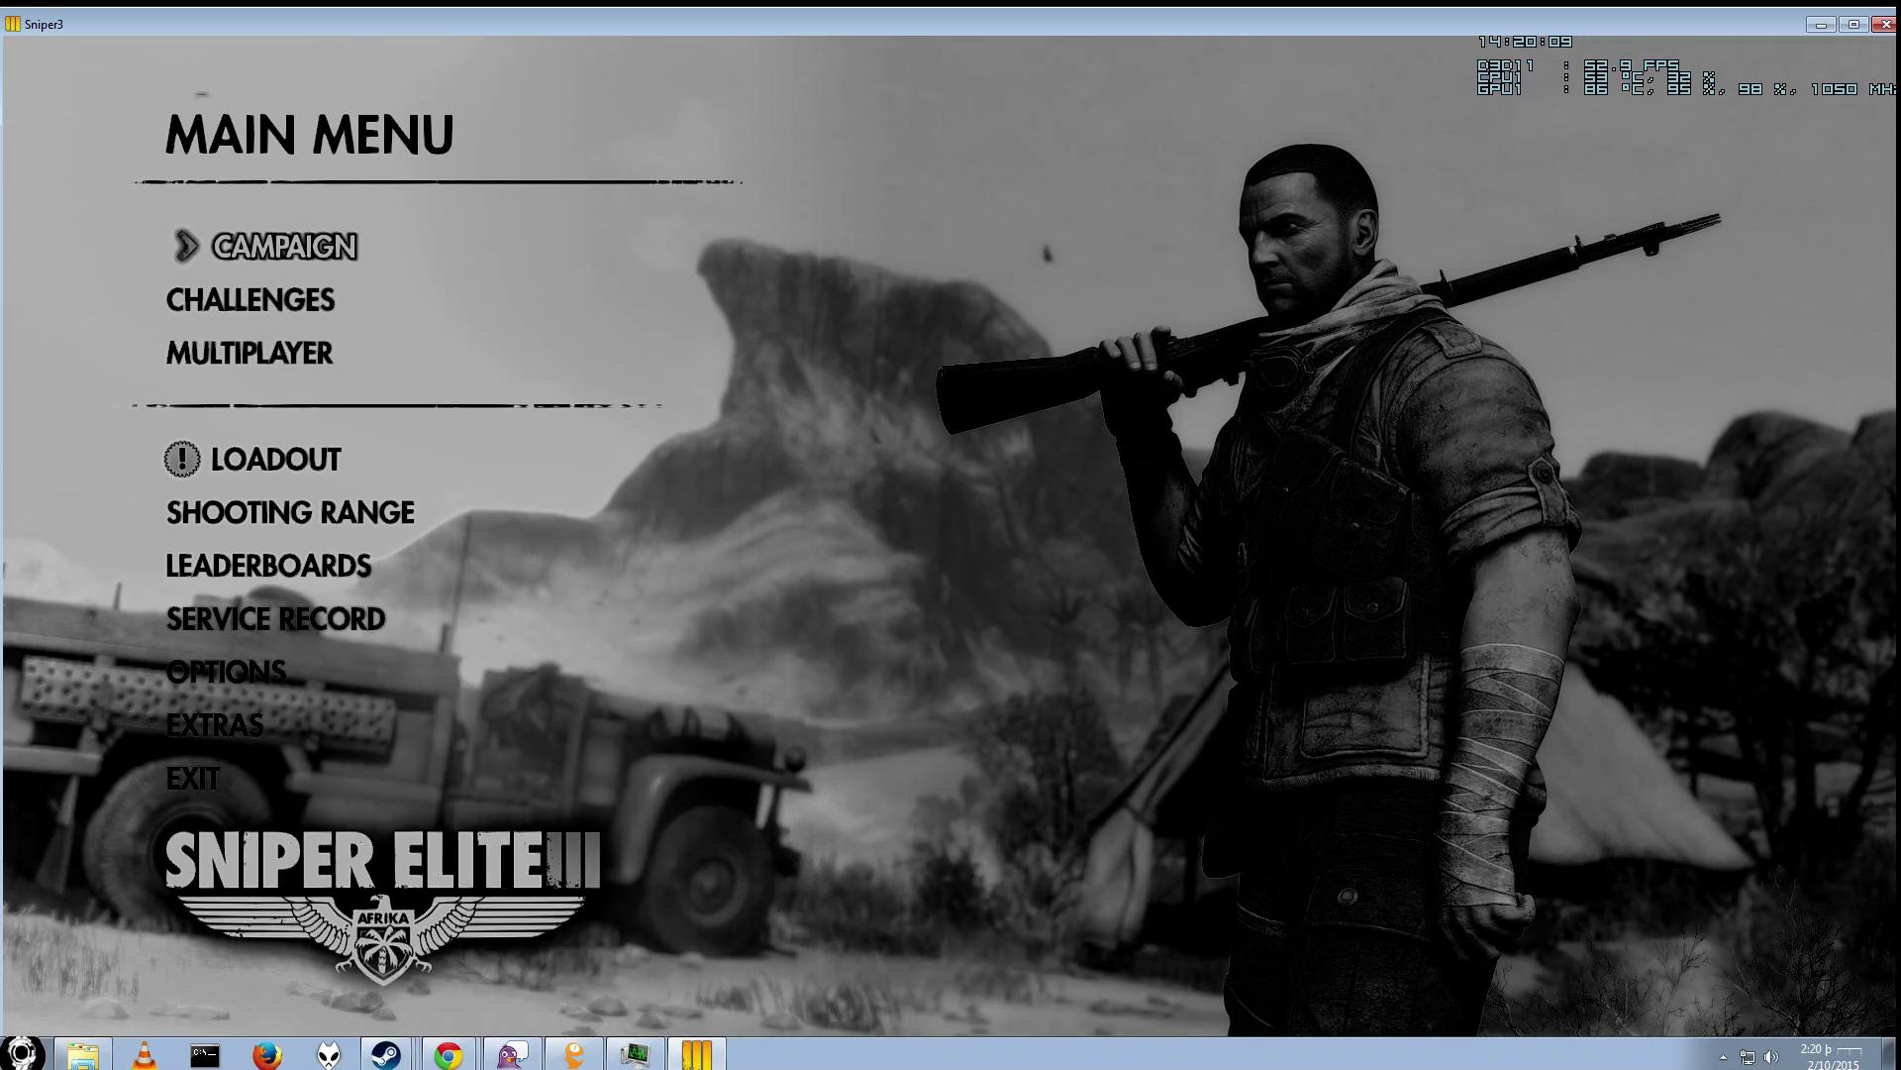
pyautogui.press('Return')
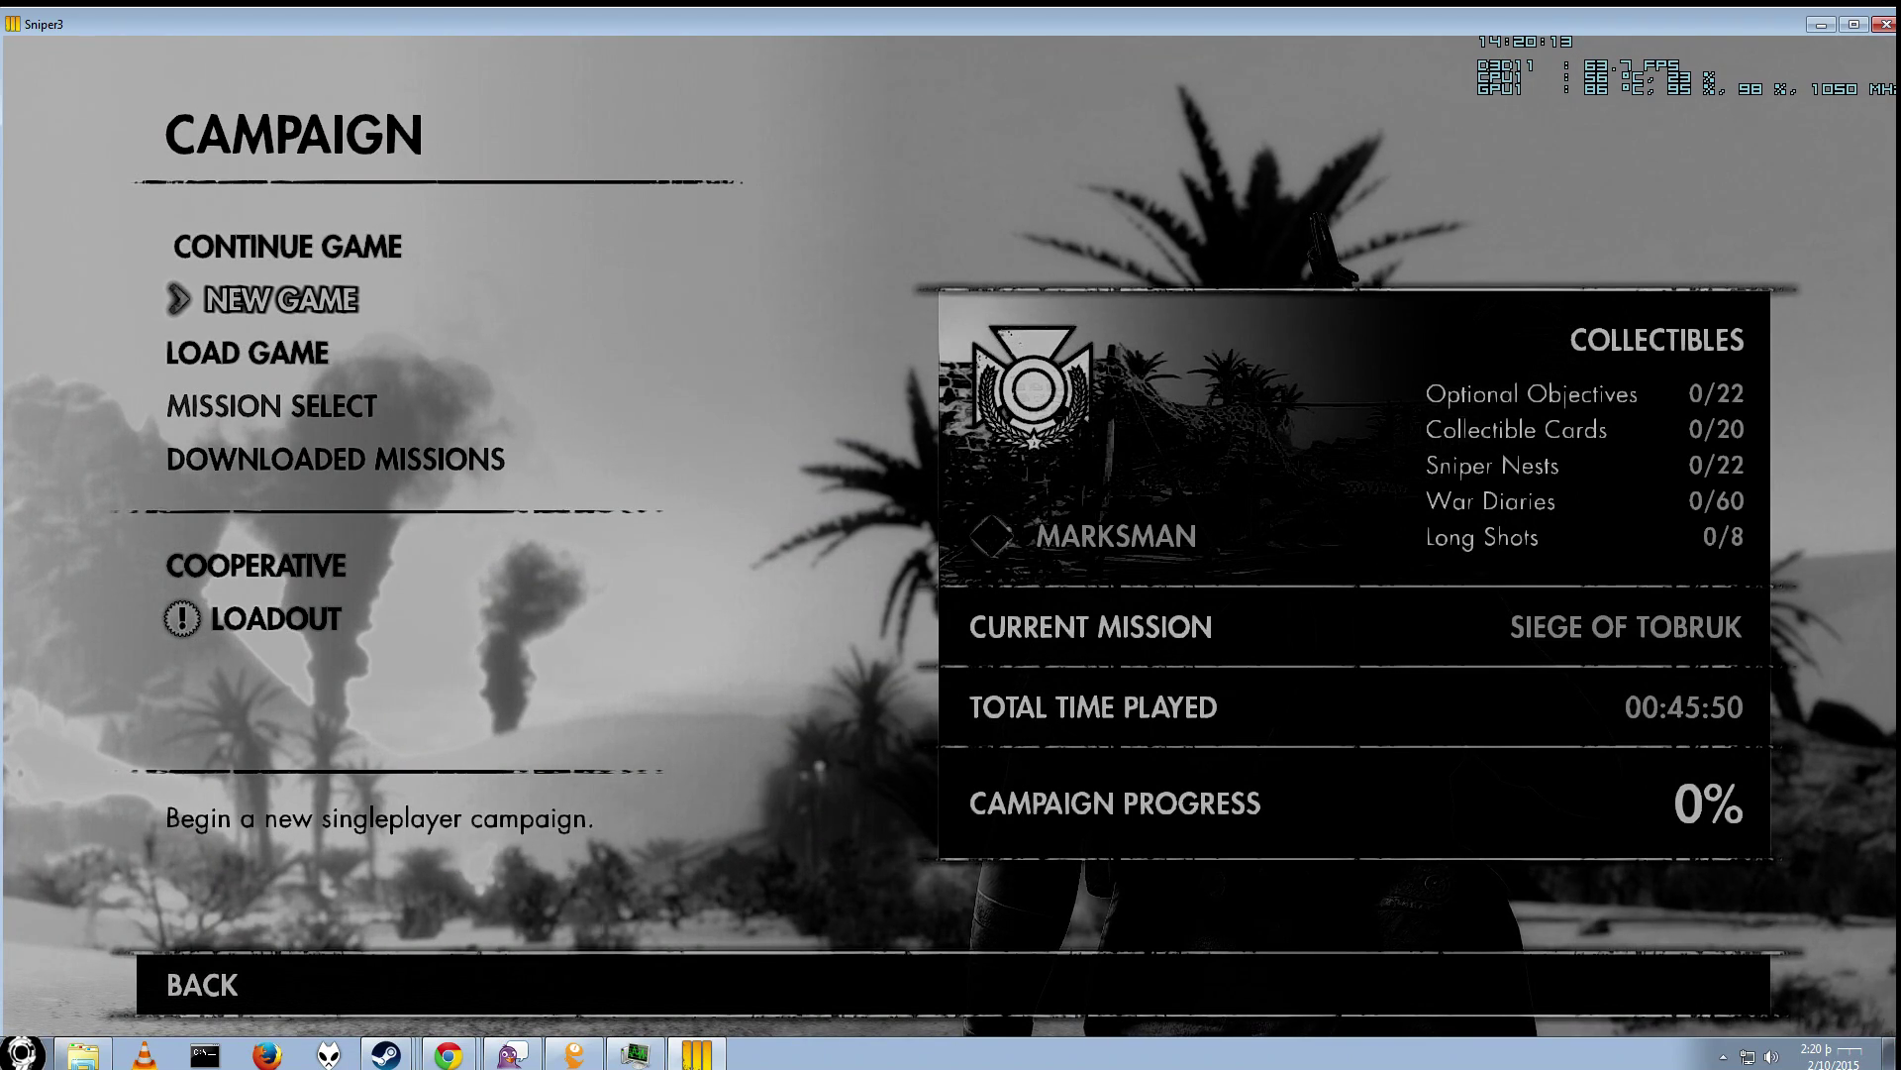
# Continue the existing singleplayer campaign in the Siege of Tobruk mission.
pyautogui.press('Down')
pyautogui.press('Down')
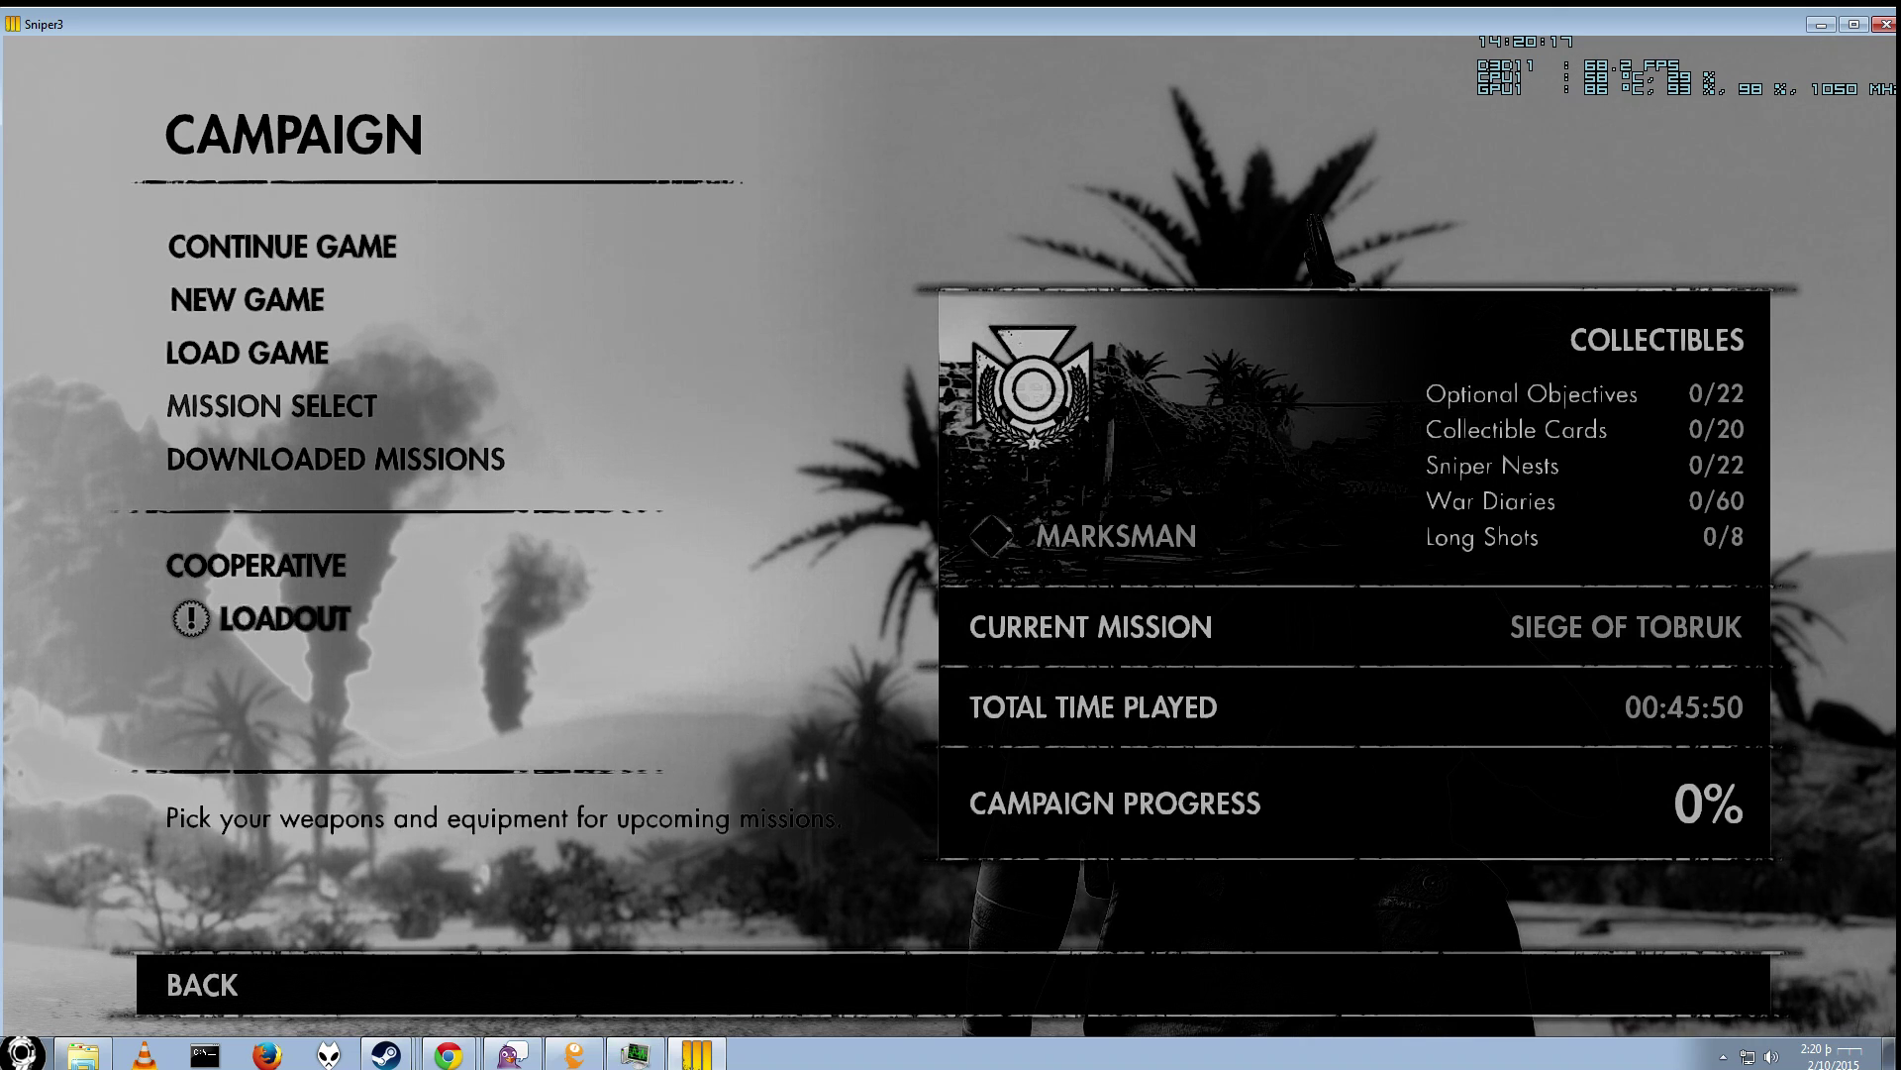
pyautogui.press('Down')
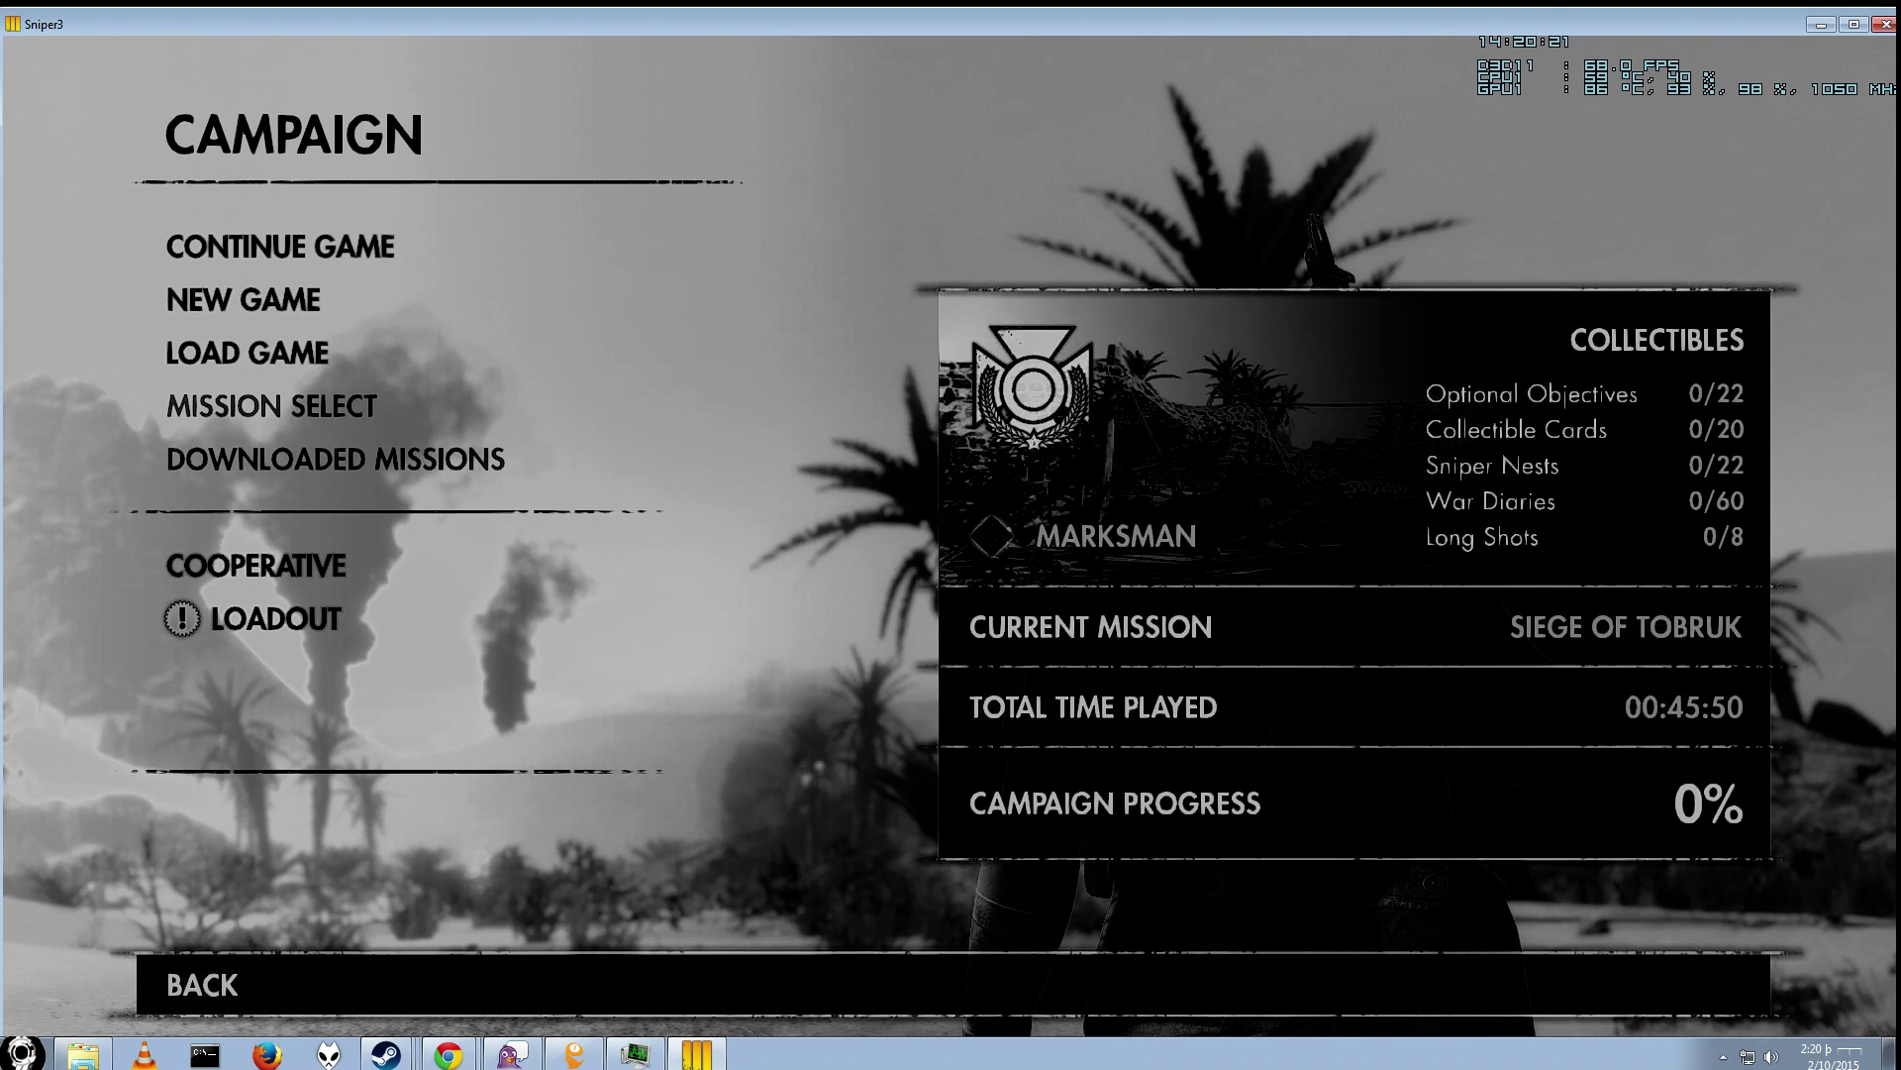
pyautogui.press('Down')
pyautogui.press('Up')
pyautogui.press('Up')
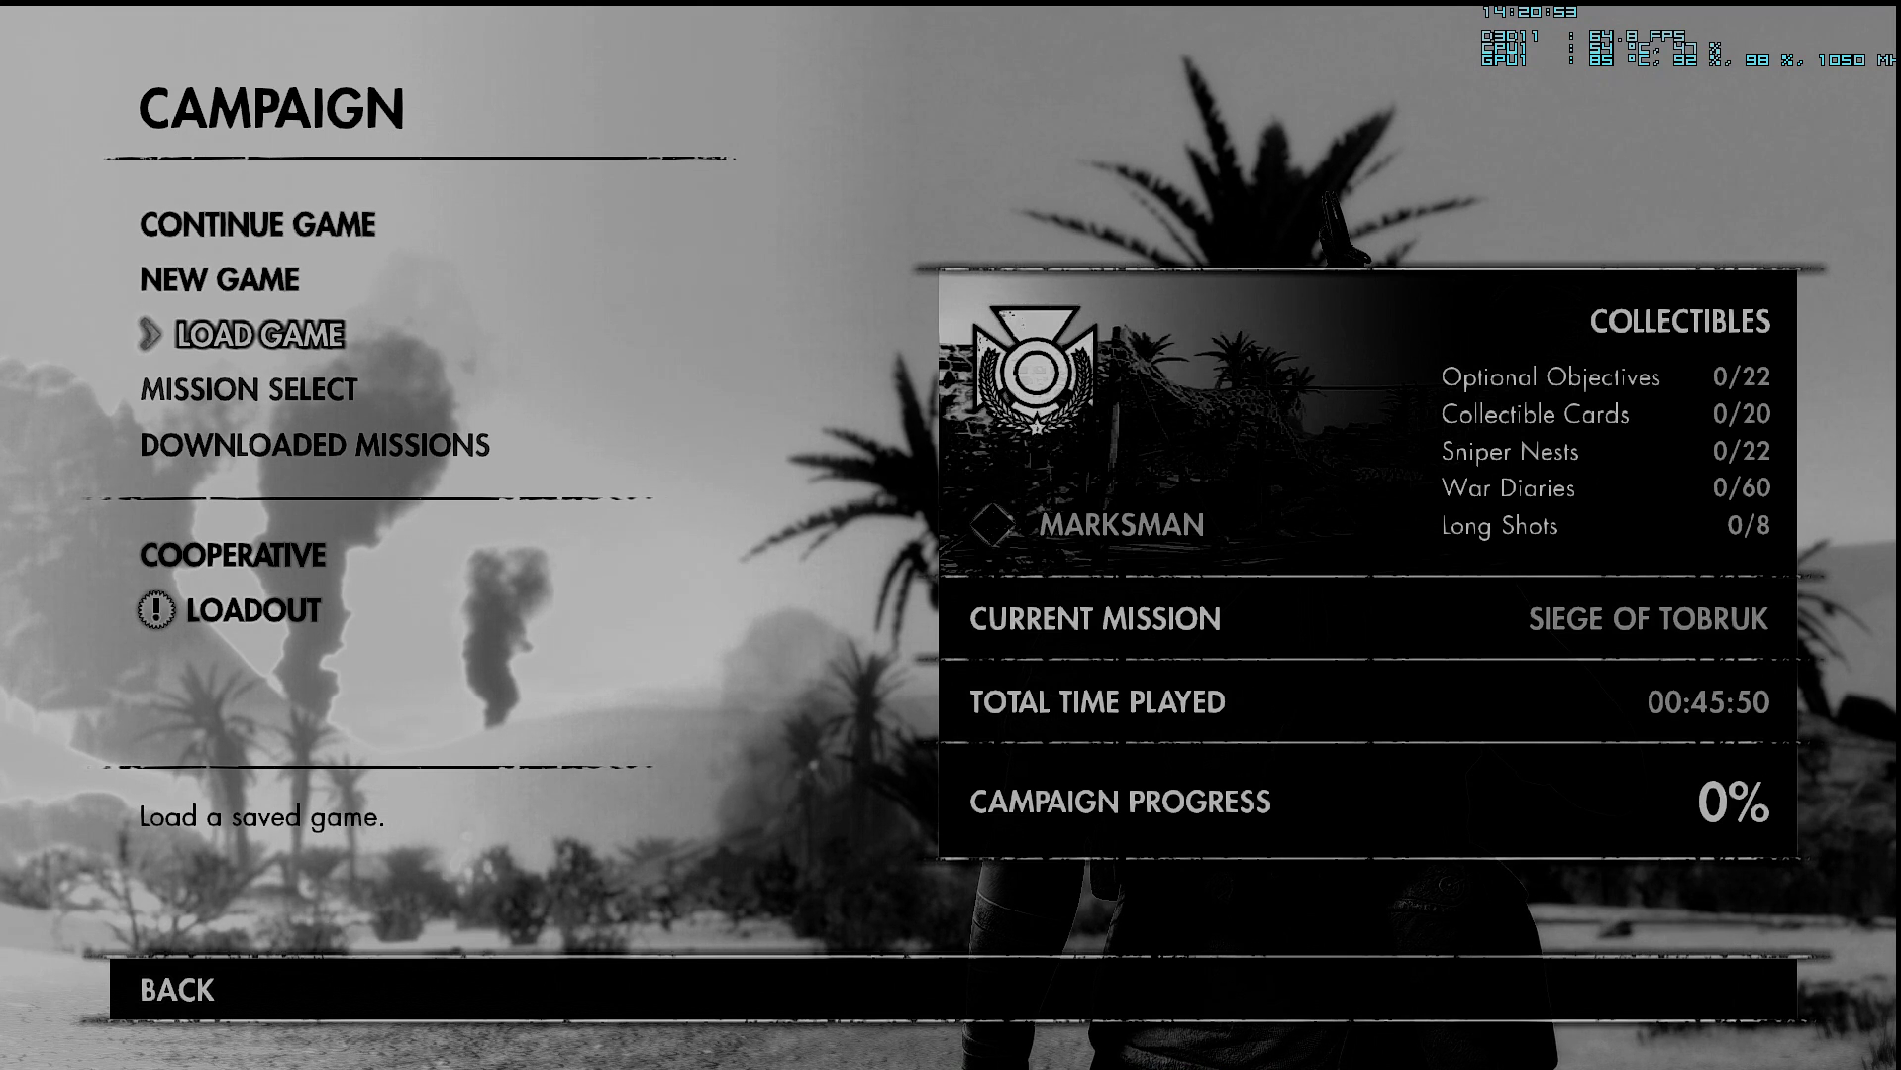
pyautogui.press('Up')
pyautogui.press('Up')
pyautogui.press('Down')
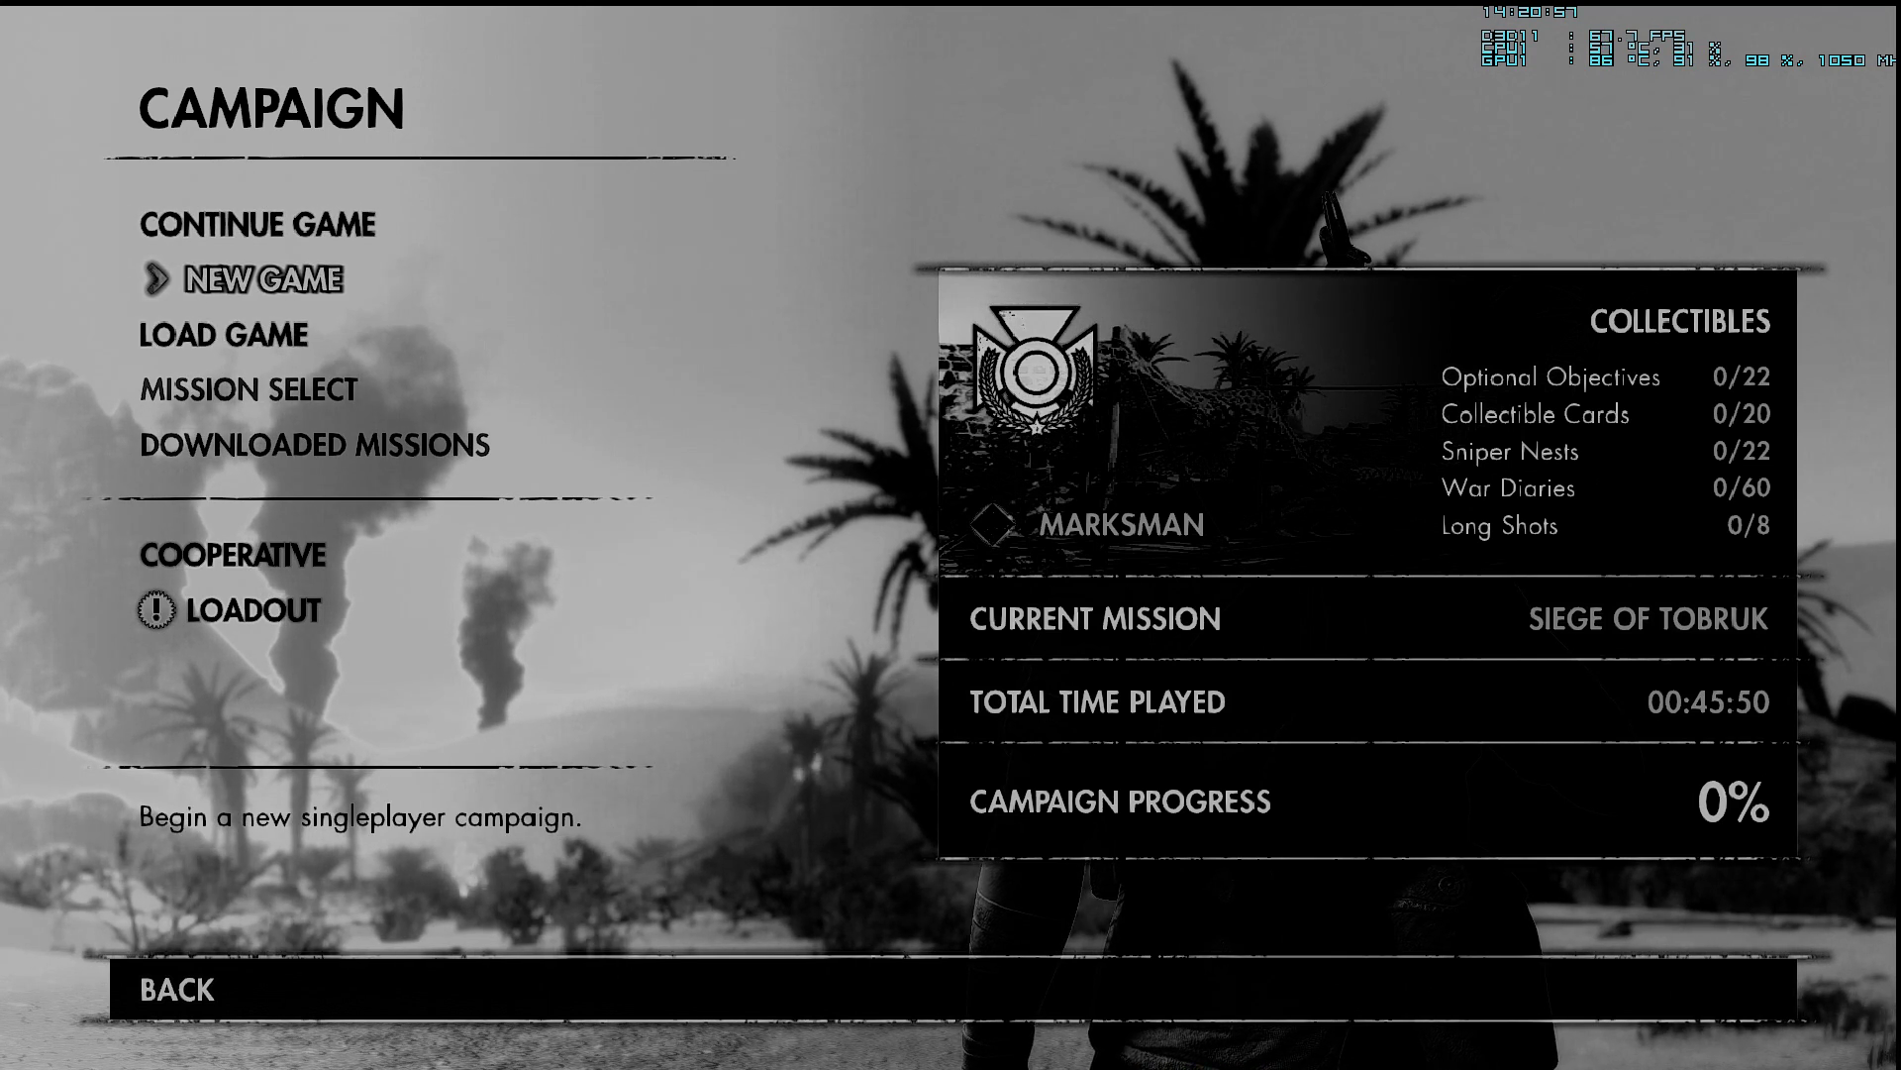
pyautogui.press('Return')
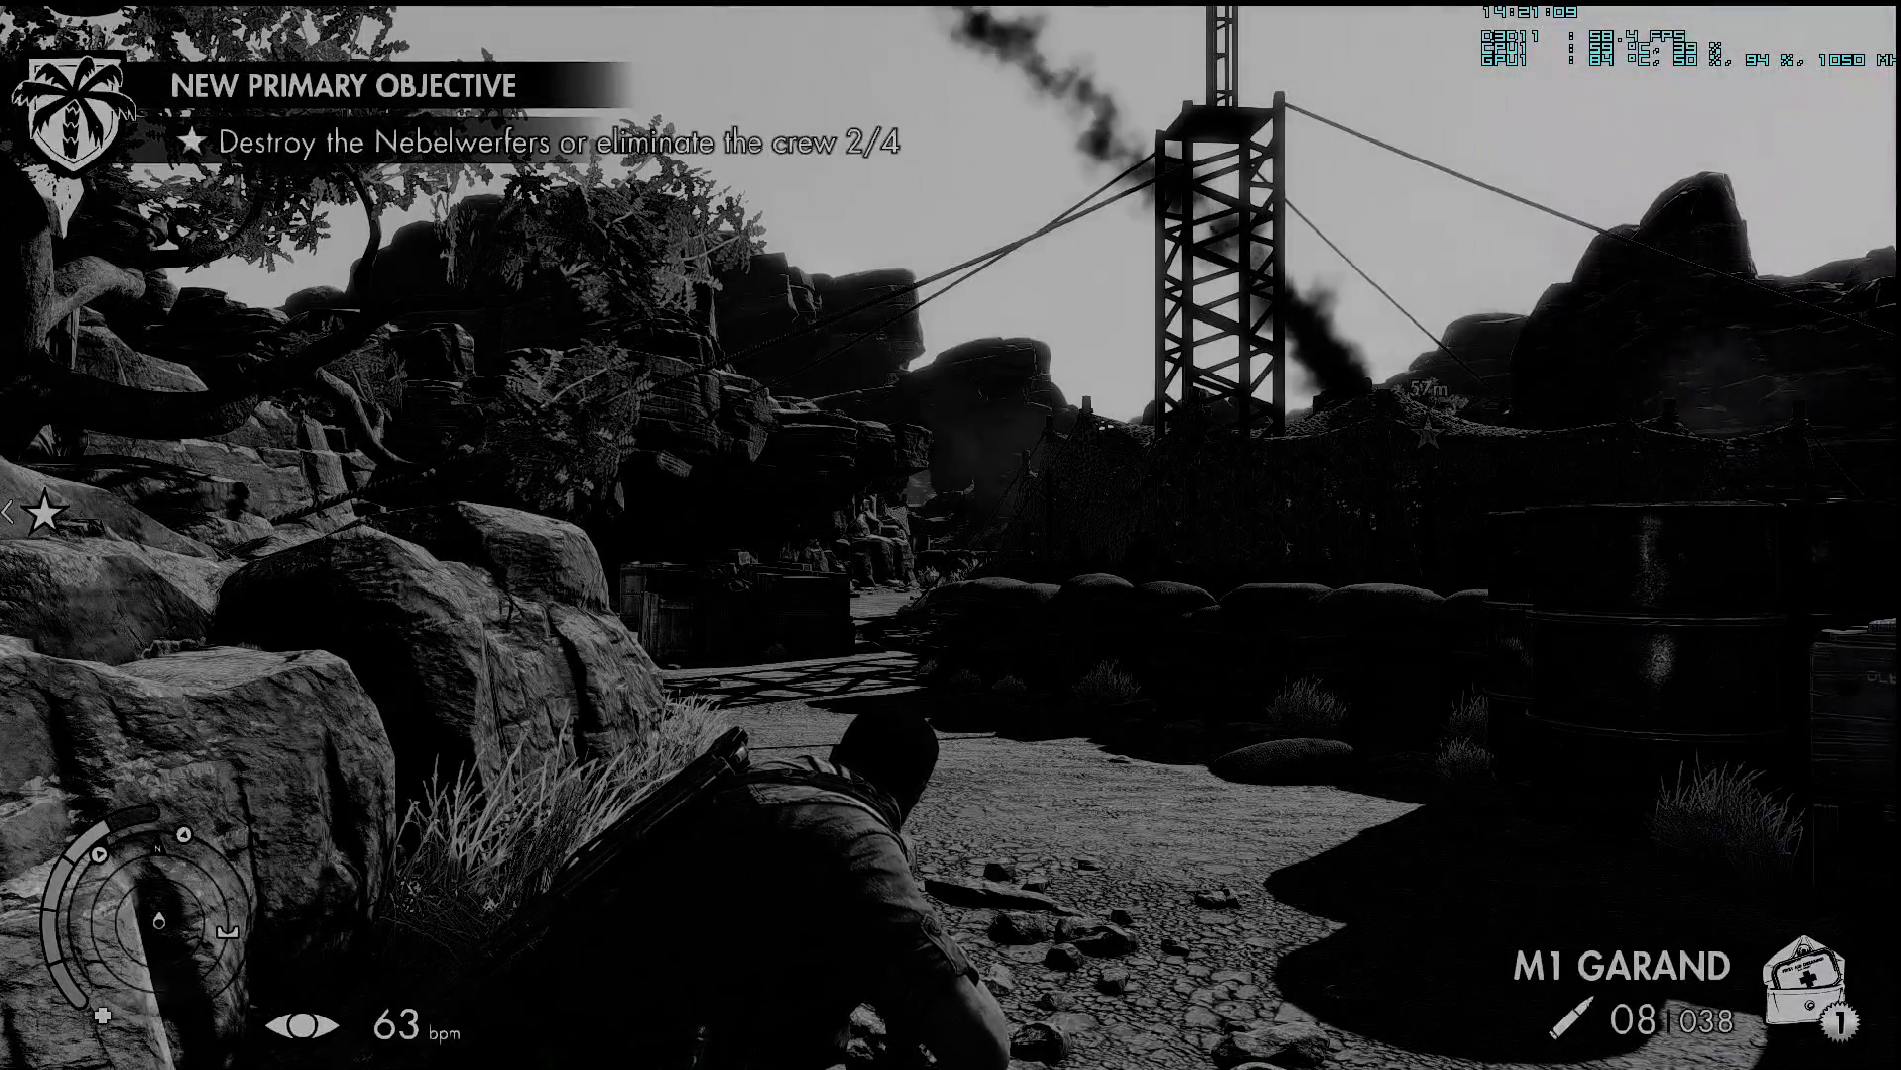
# Advance in a crouch along the rocks toward the stacked crates and use the remaining medkit.
pyautogui.press('w')
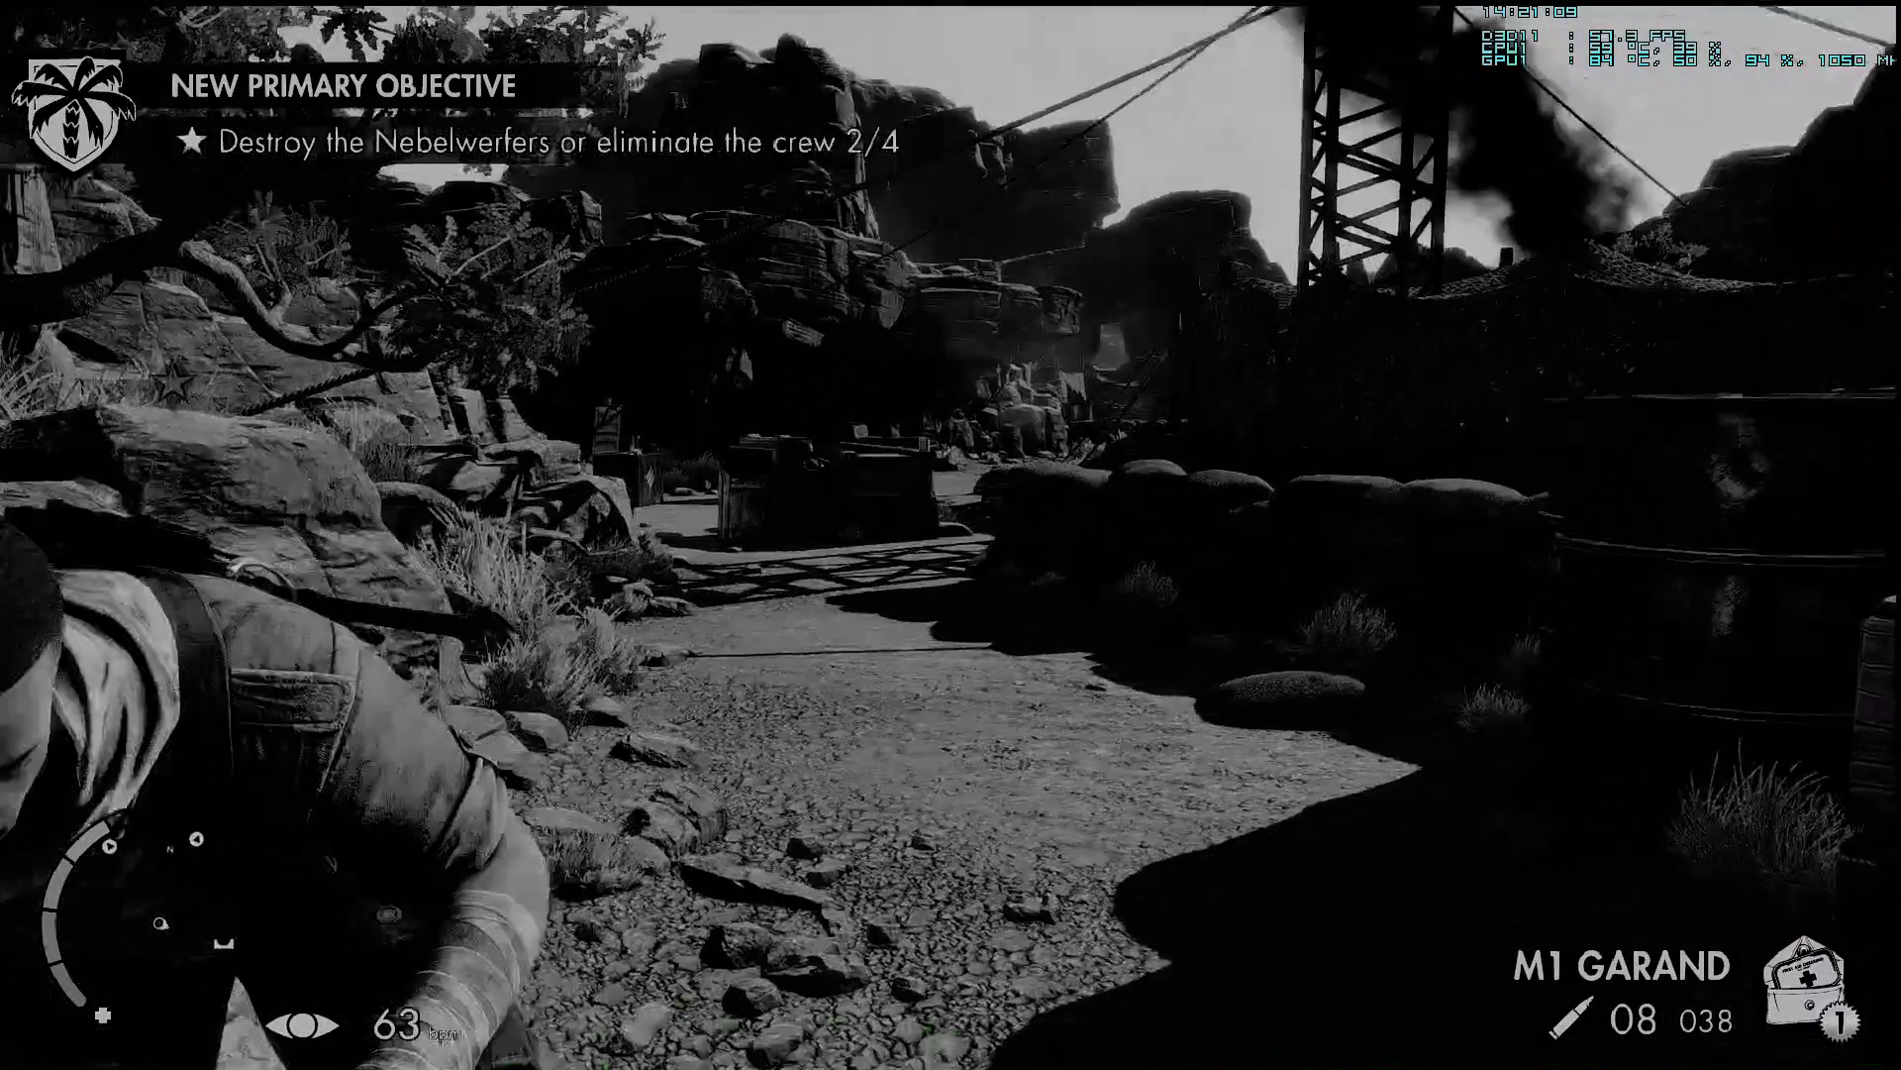
pyautogui.press('g')
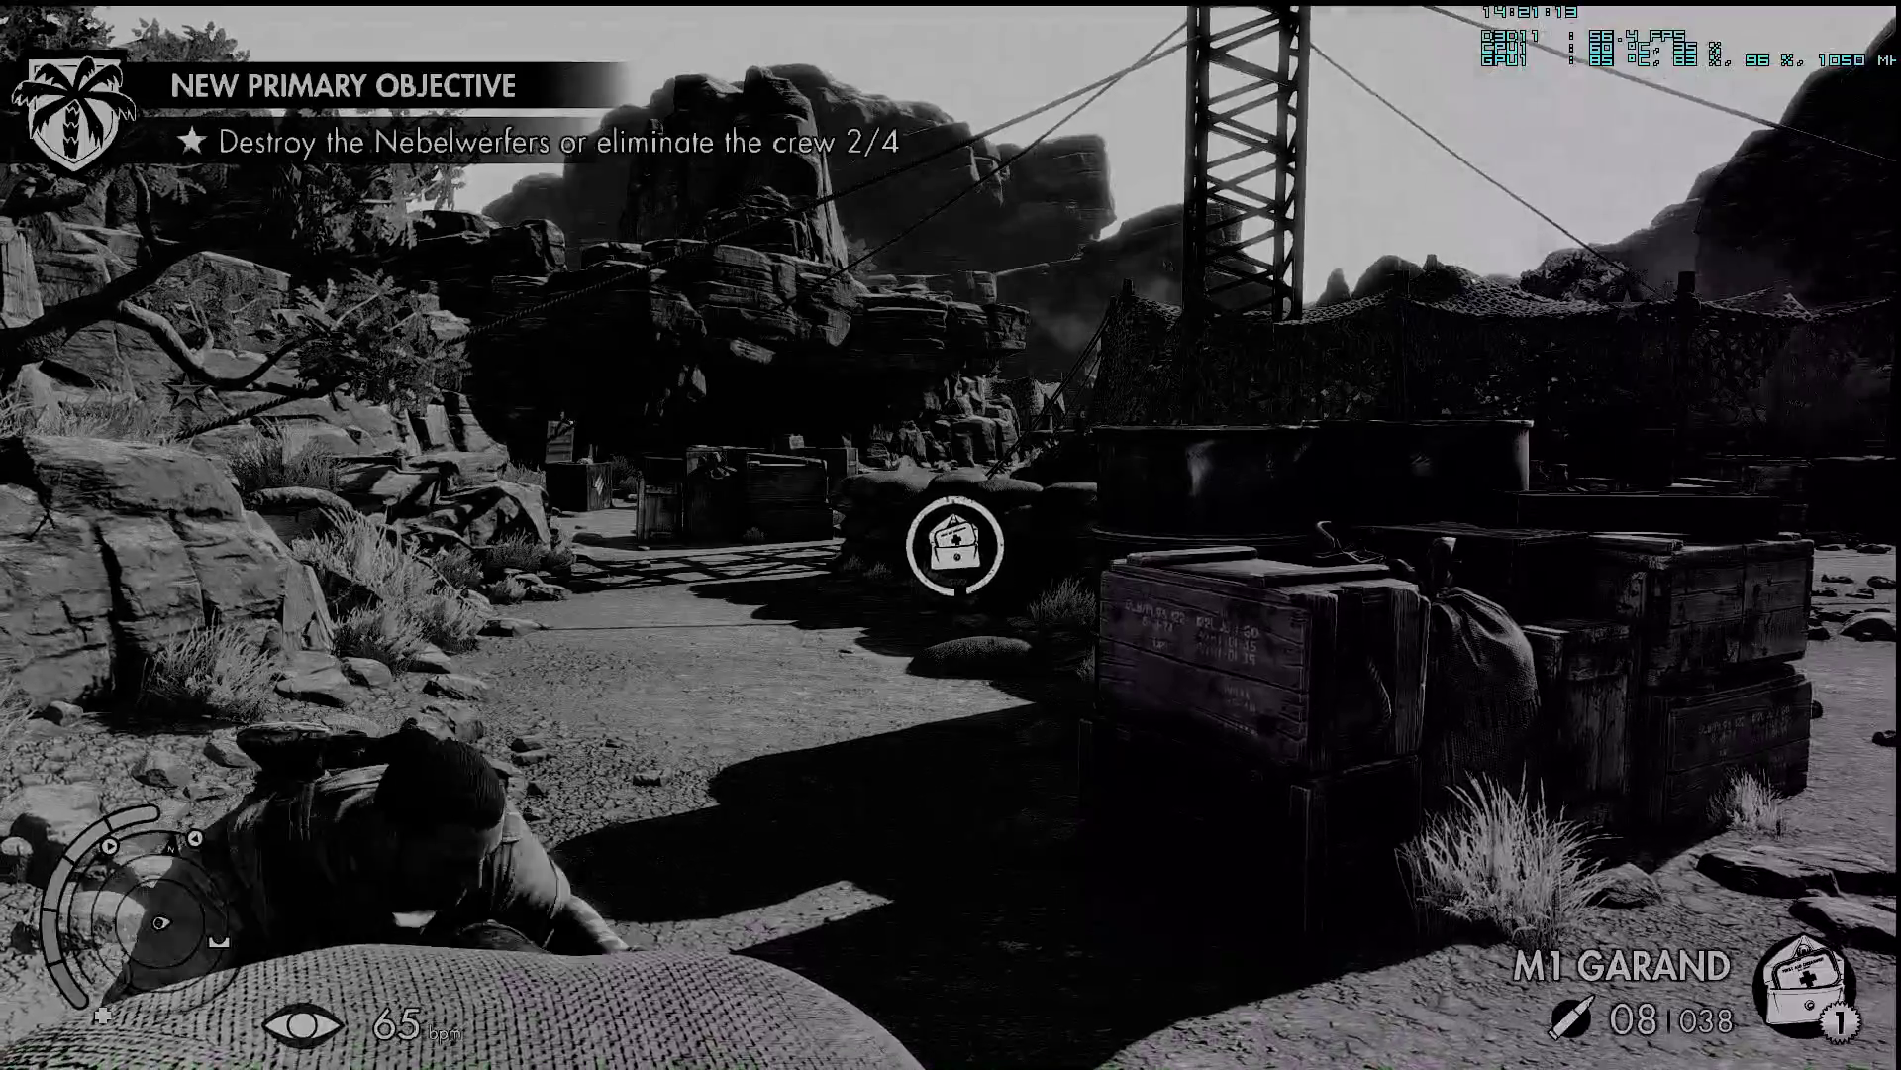
pyautogui.press('w')
pyautogui.press('d')
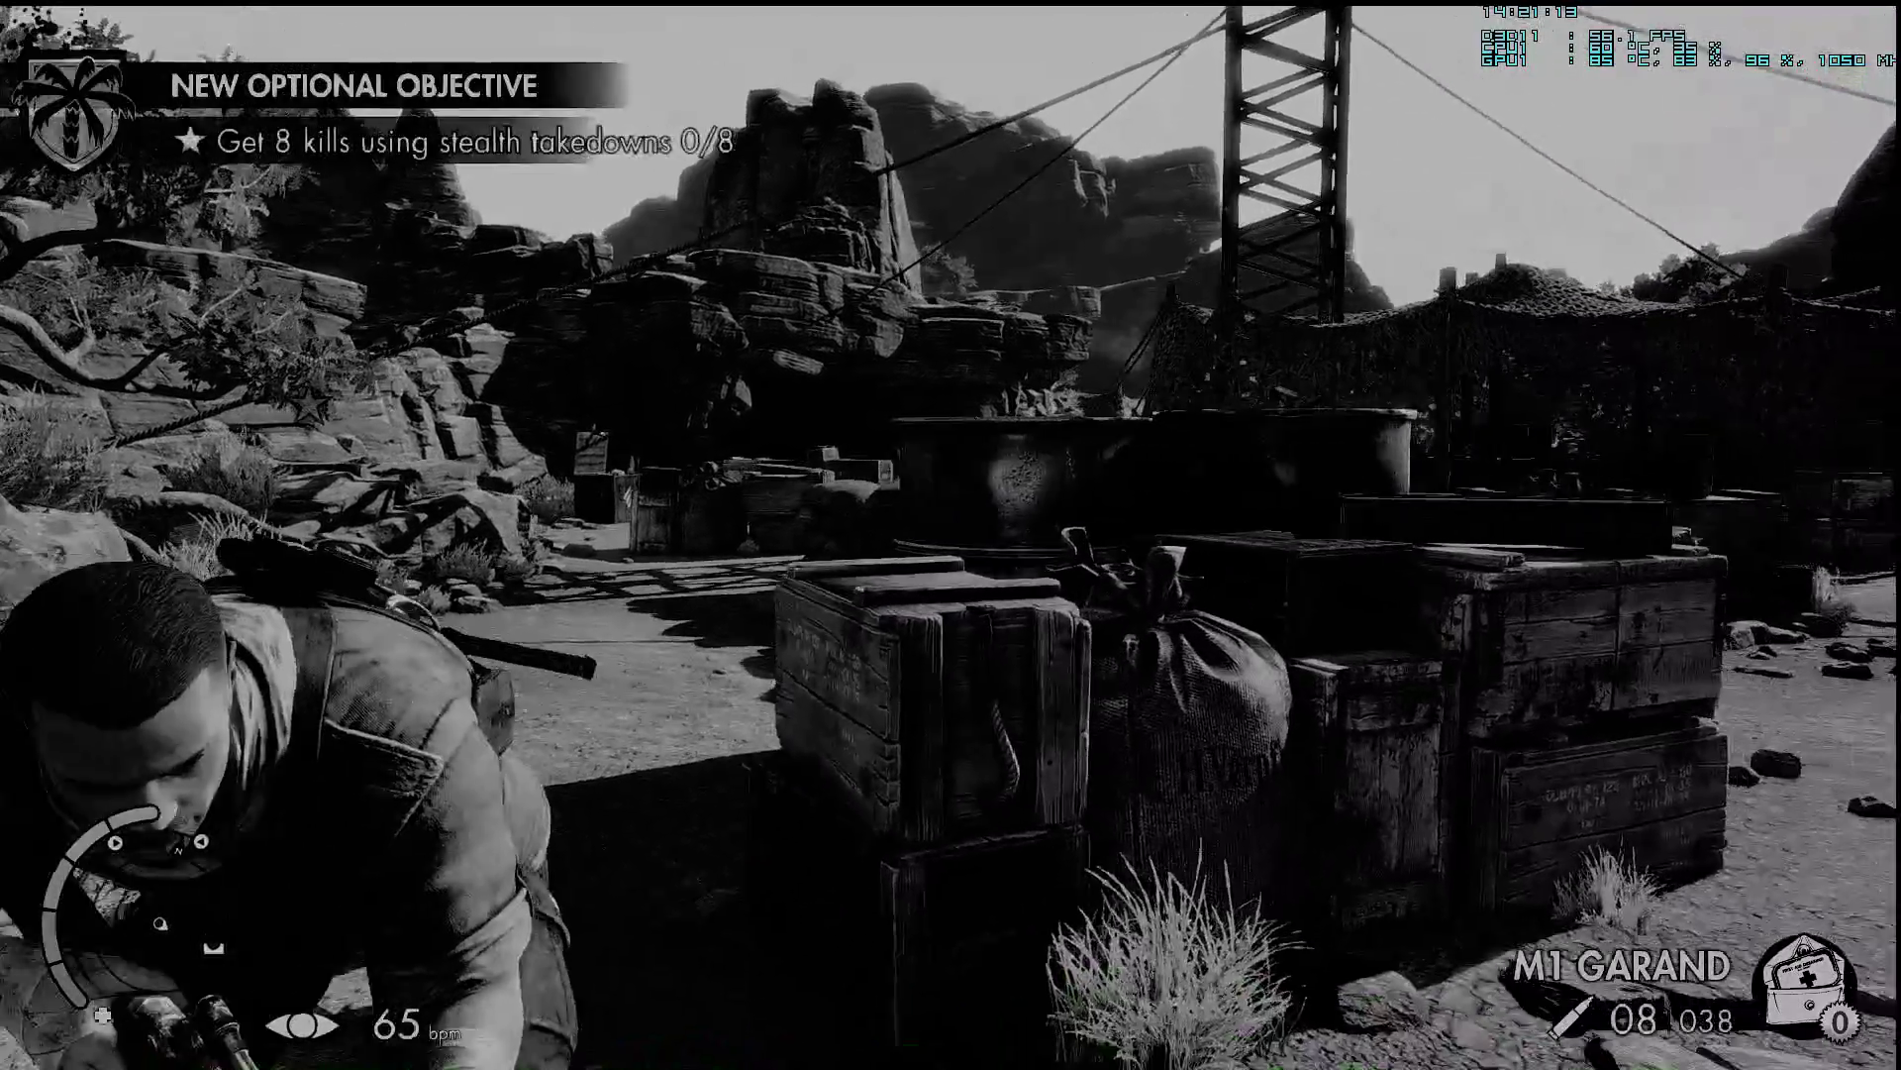
# Move around the stacked crates and aim the M1 Garand at the netted camp.
pyautogui.press('w')
pyautogui.press('w')
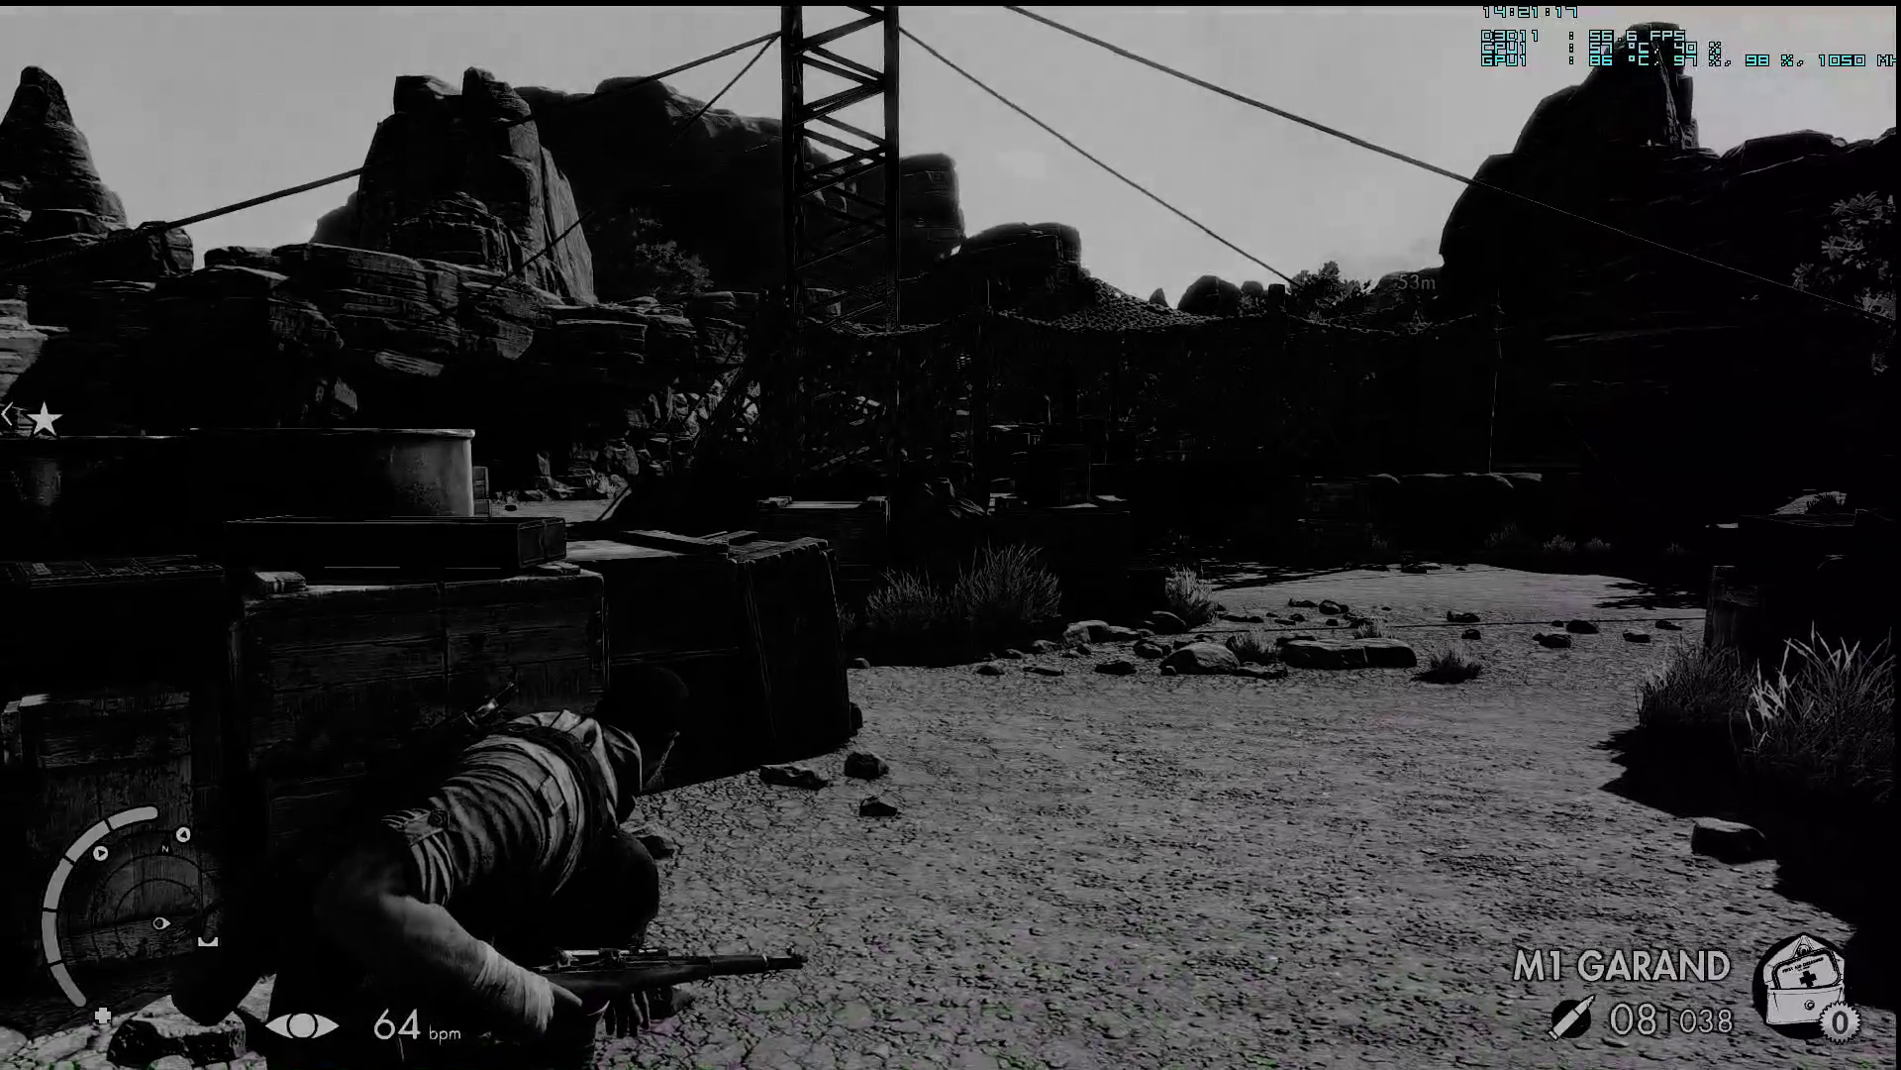
pyautogui.press('e')
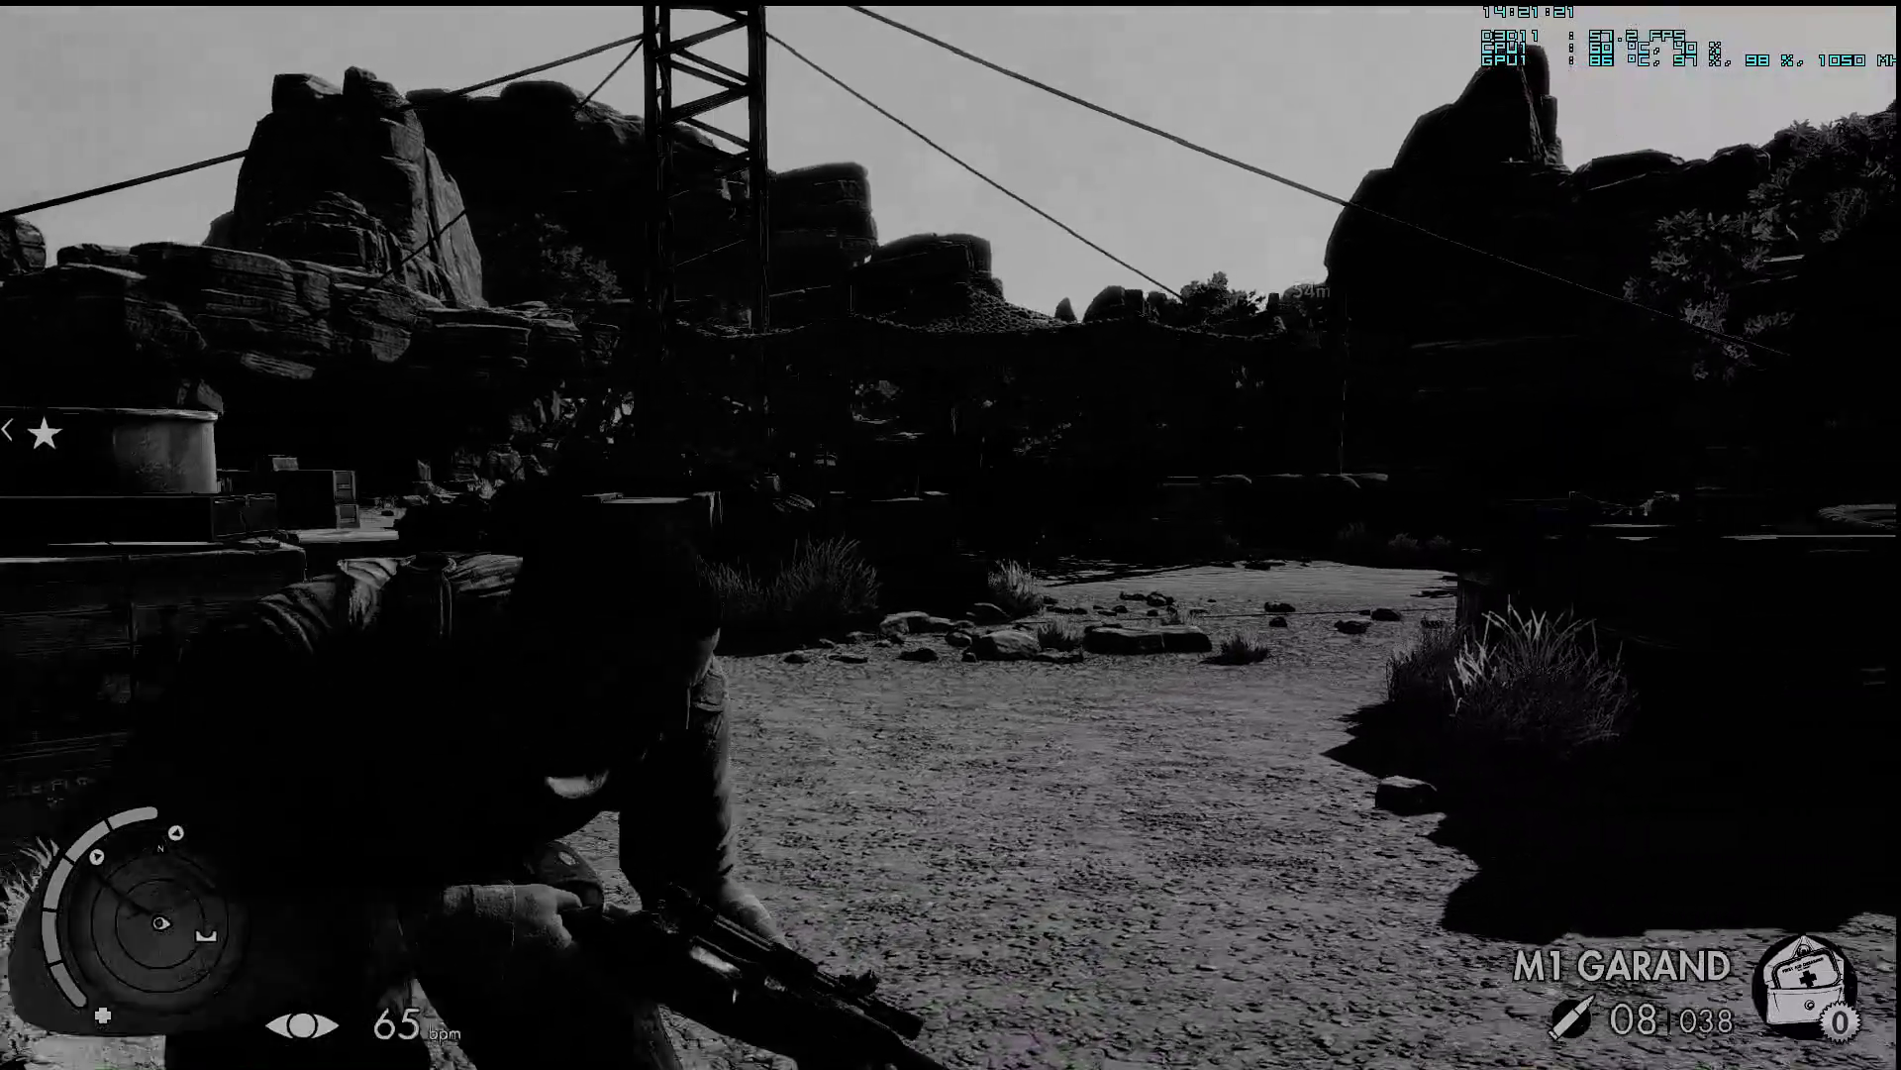
pyautogui.press('x')
pyautogui.rightClick(950, 535)
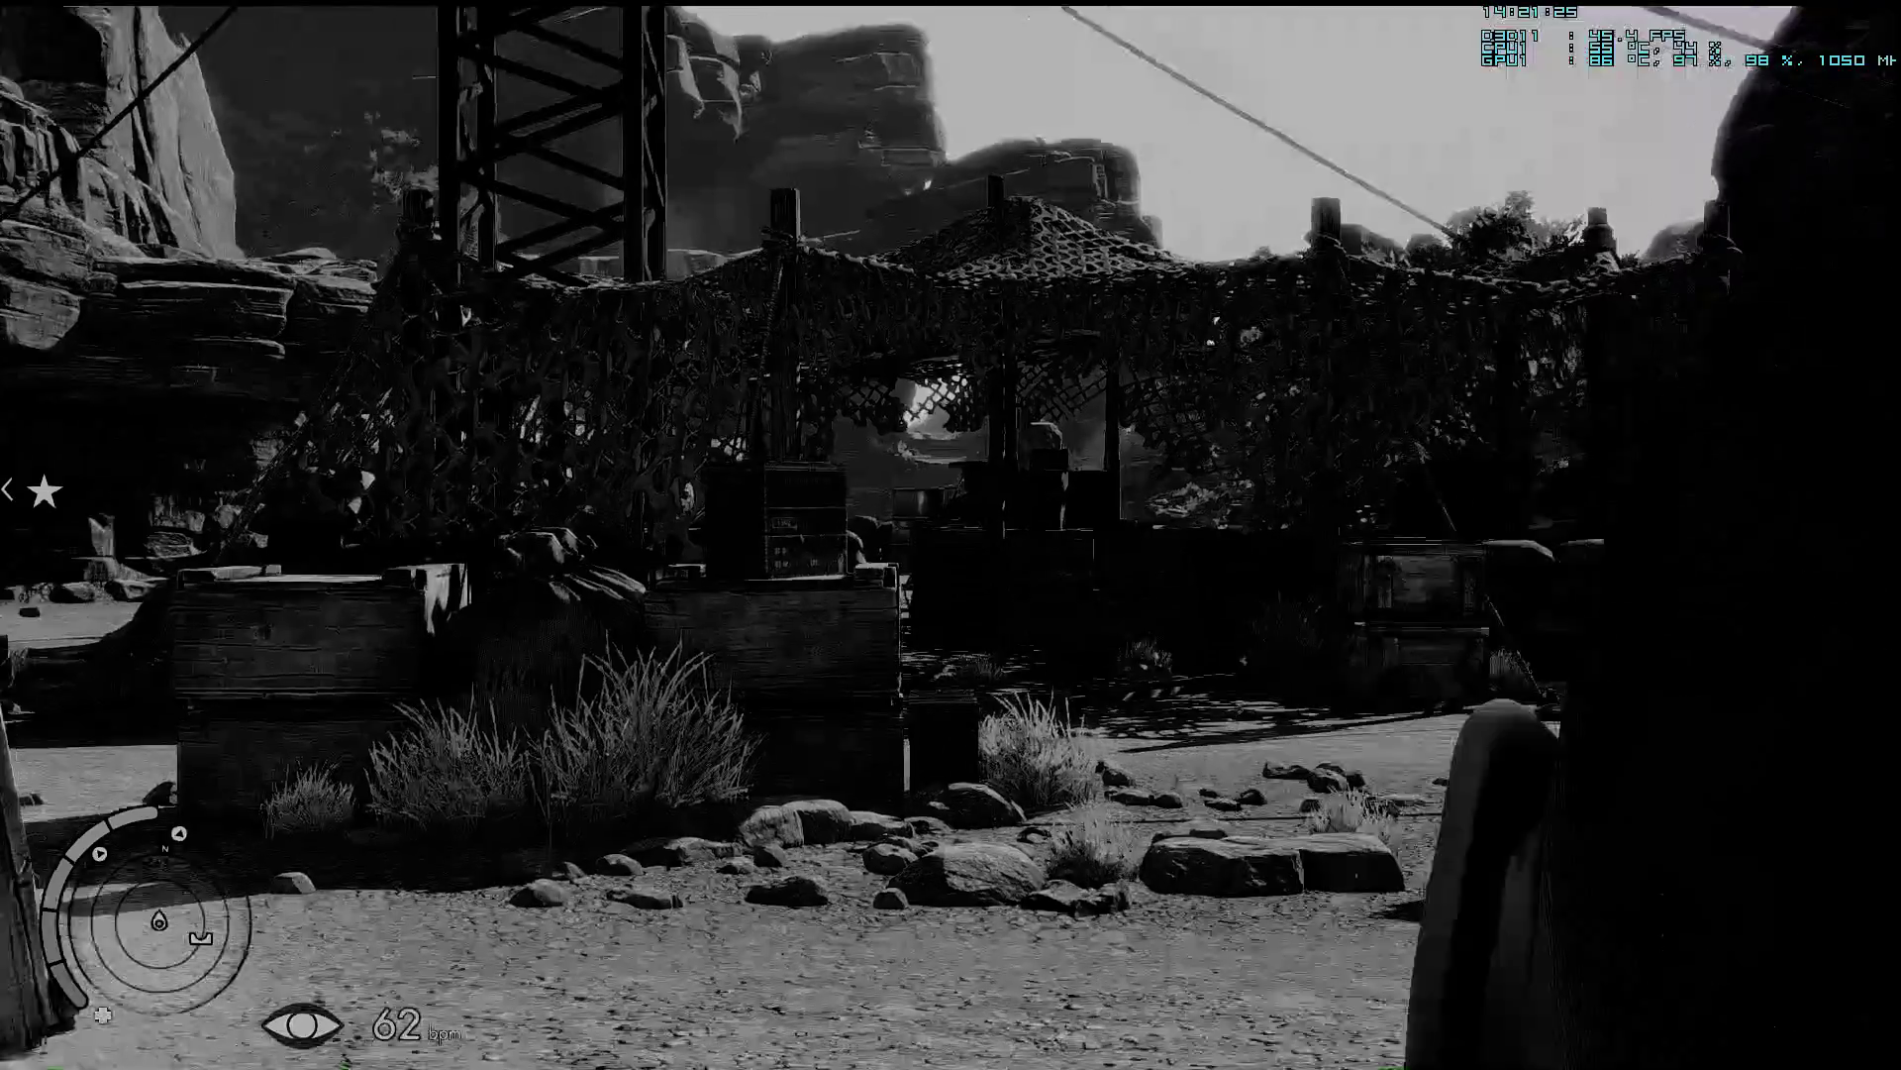
# View the Steam overlay on the paused game, close it and resume the mission.
pyautogui.hotkey('shift', 'Tab')
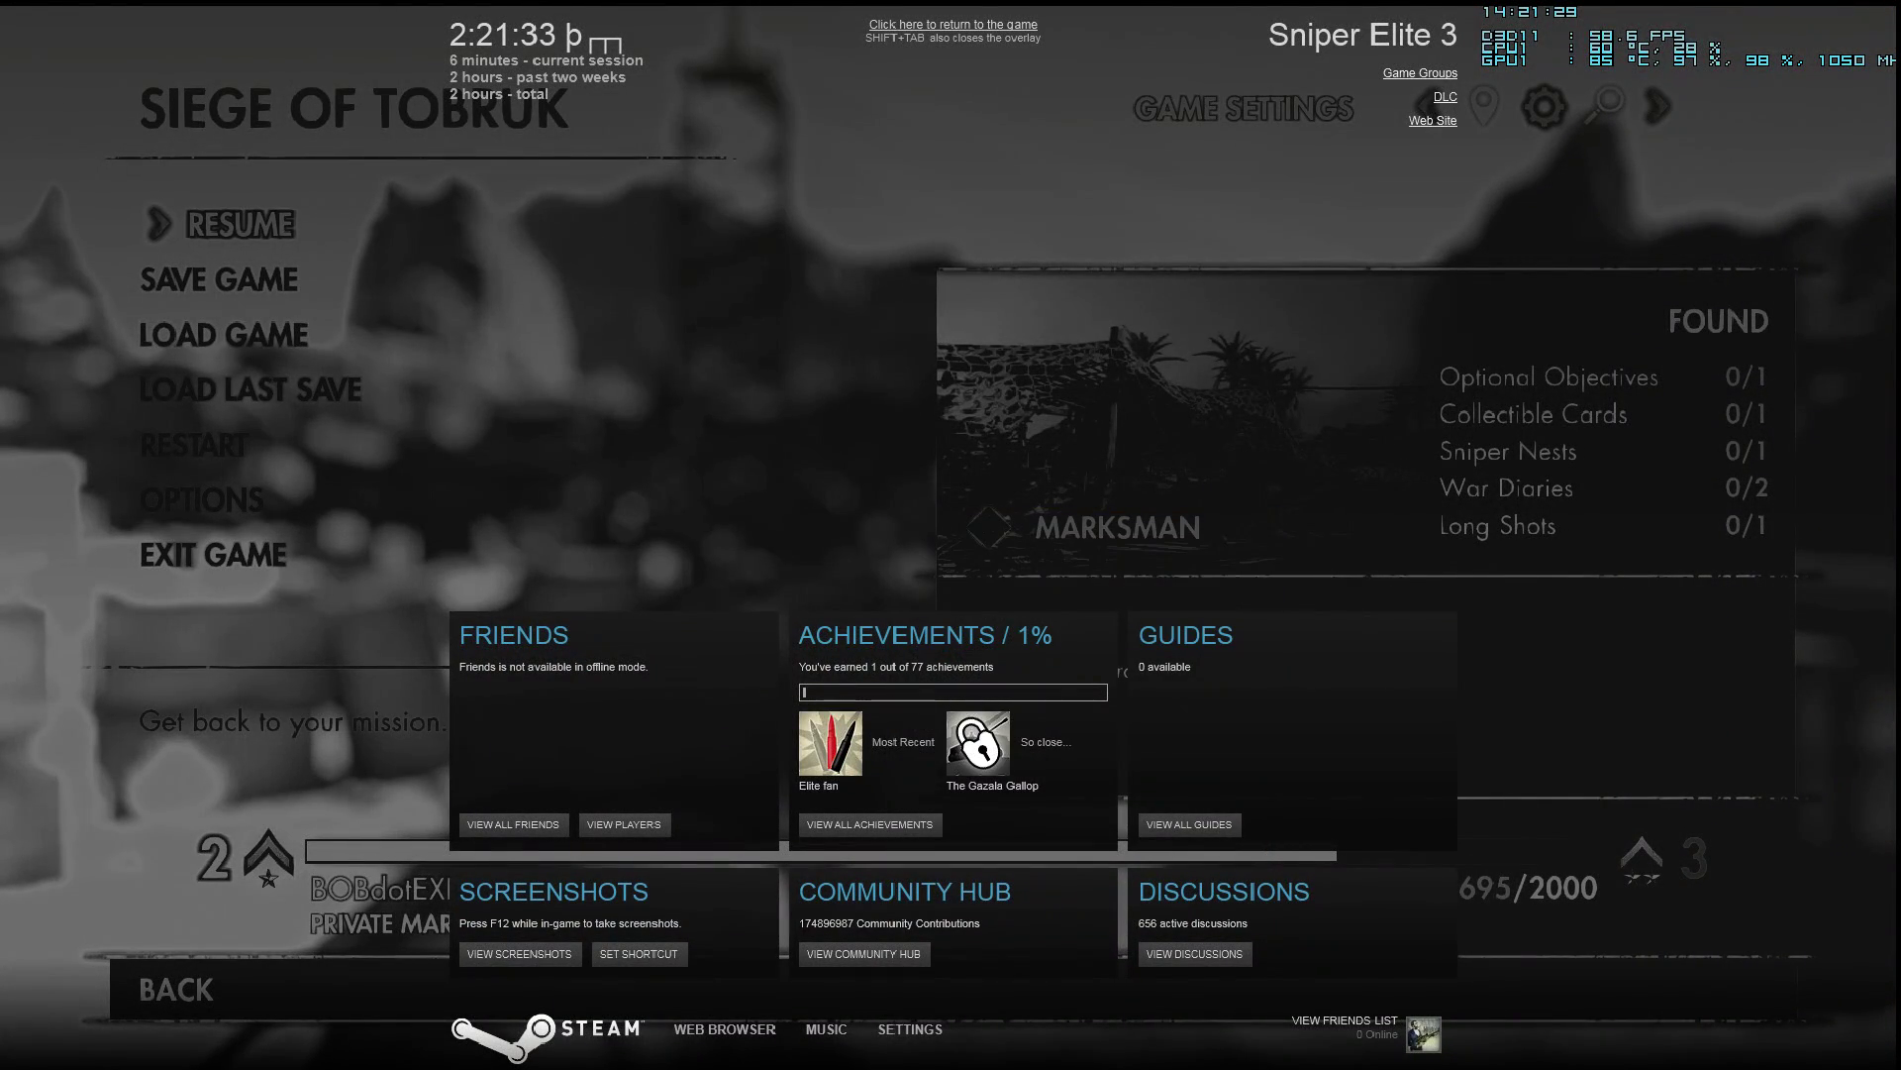
pyautogui.hotkey('shift', 'Tab')
pyautogui.press('Escape')
pyautogui.press('Return')
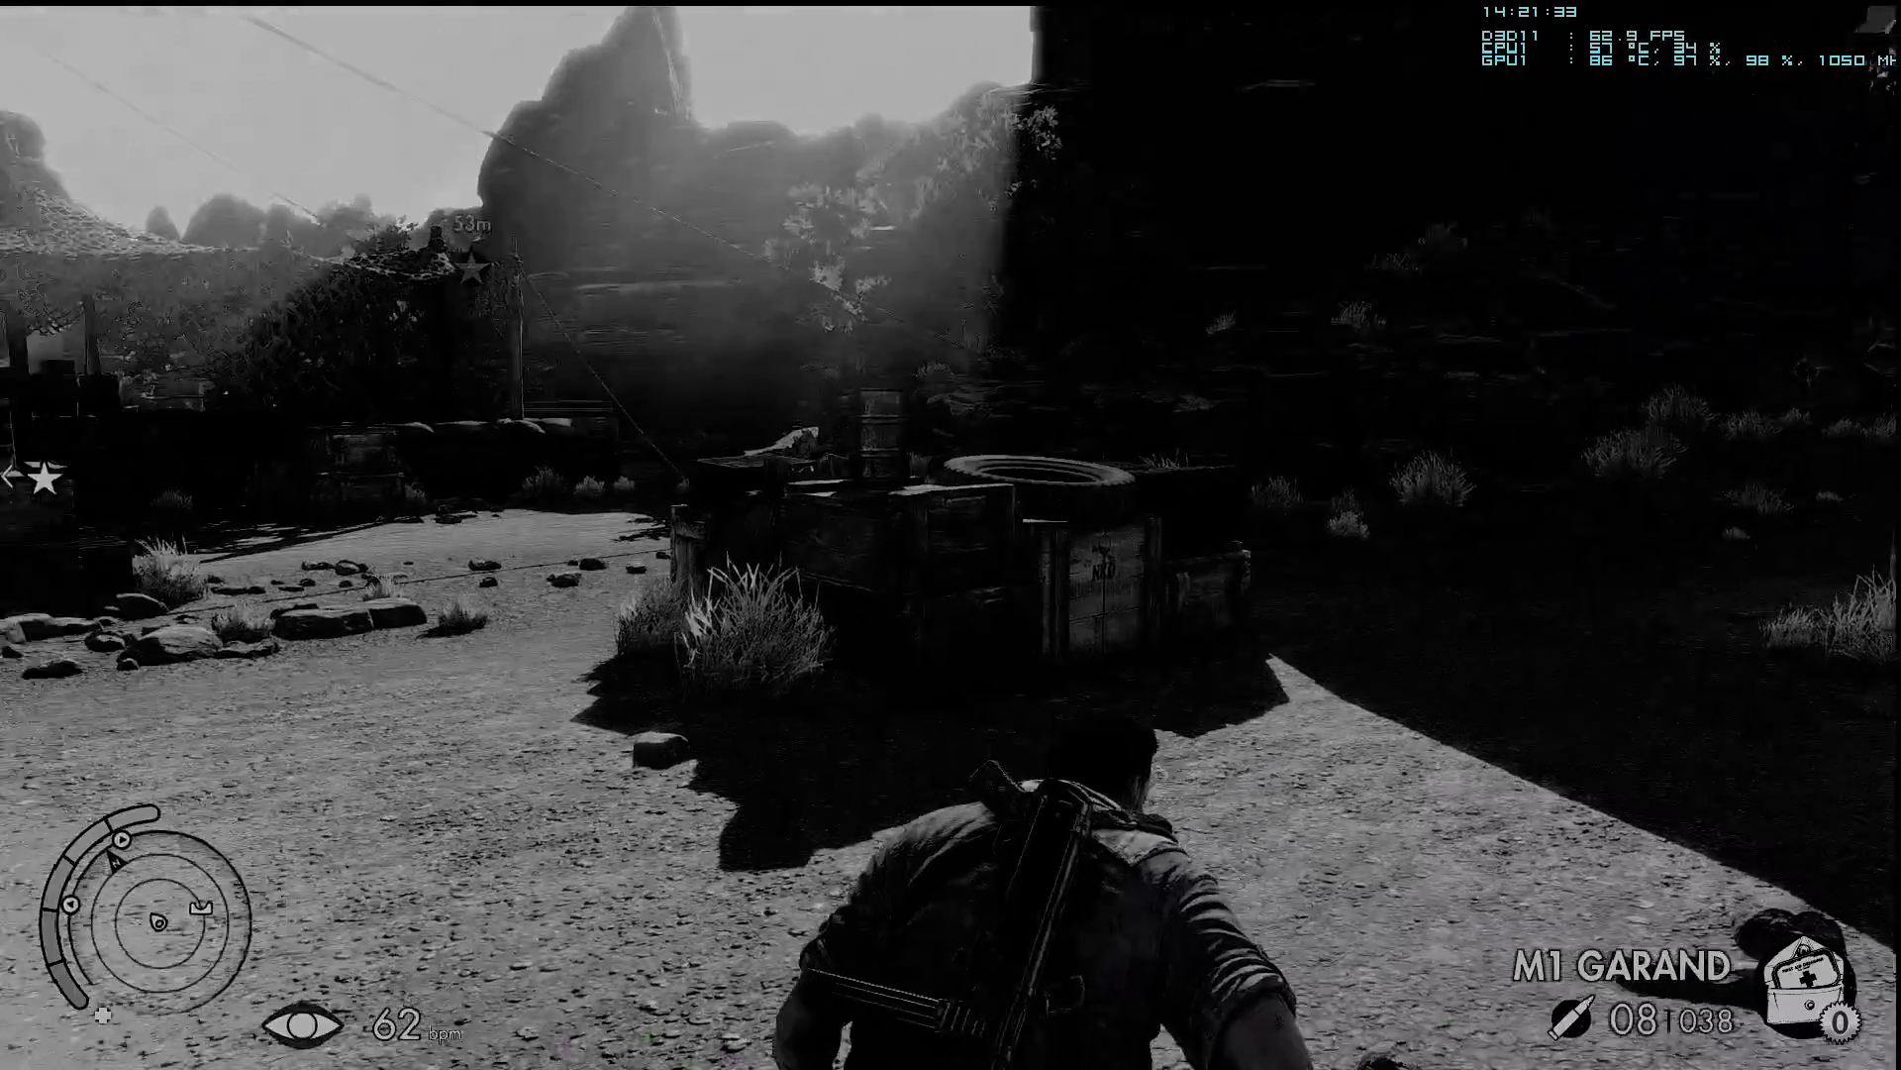
# Reposition among the crates and inspect the netted camp through the rifle scope.
pyautogui.press('w')
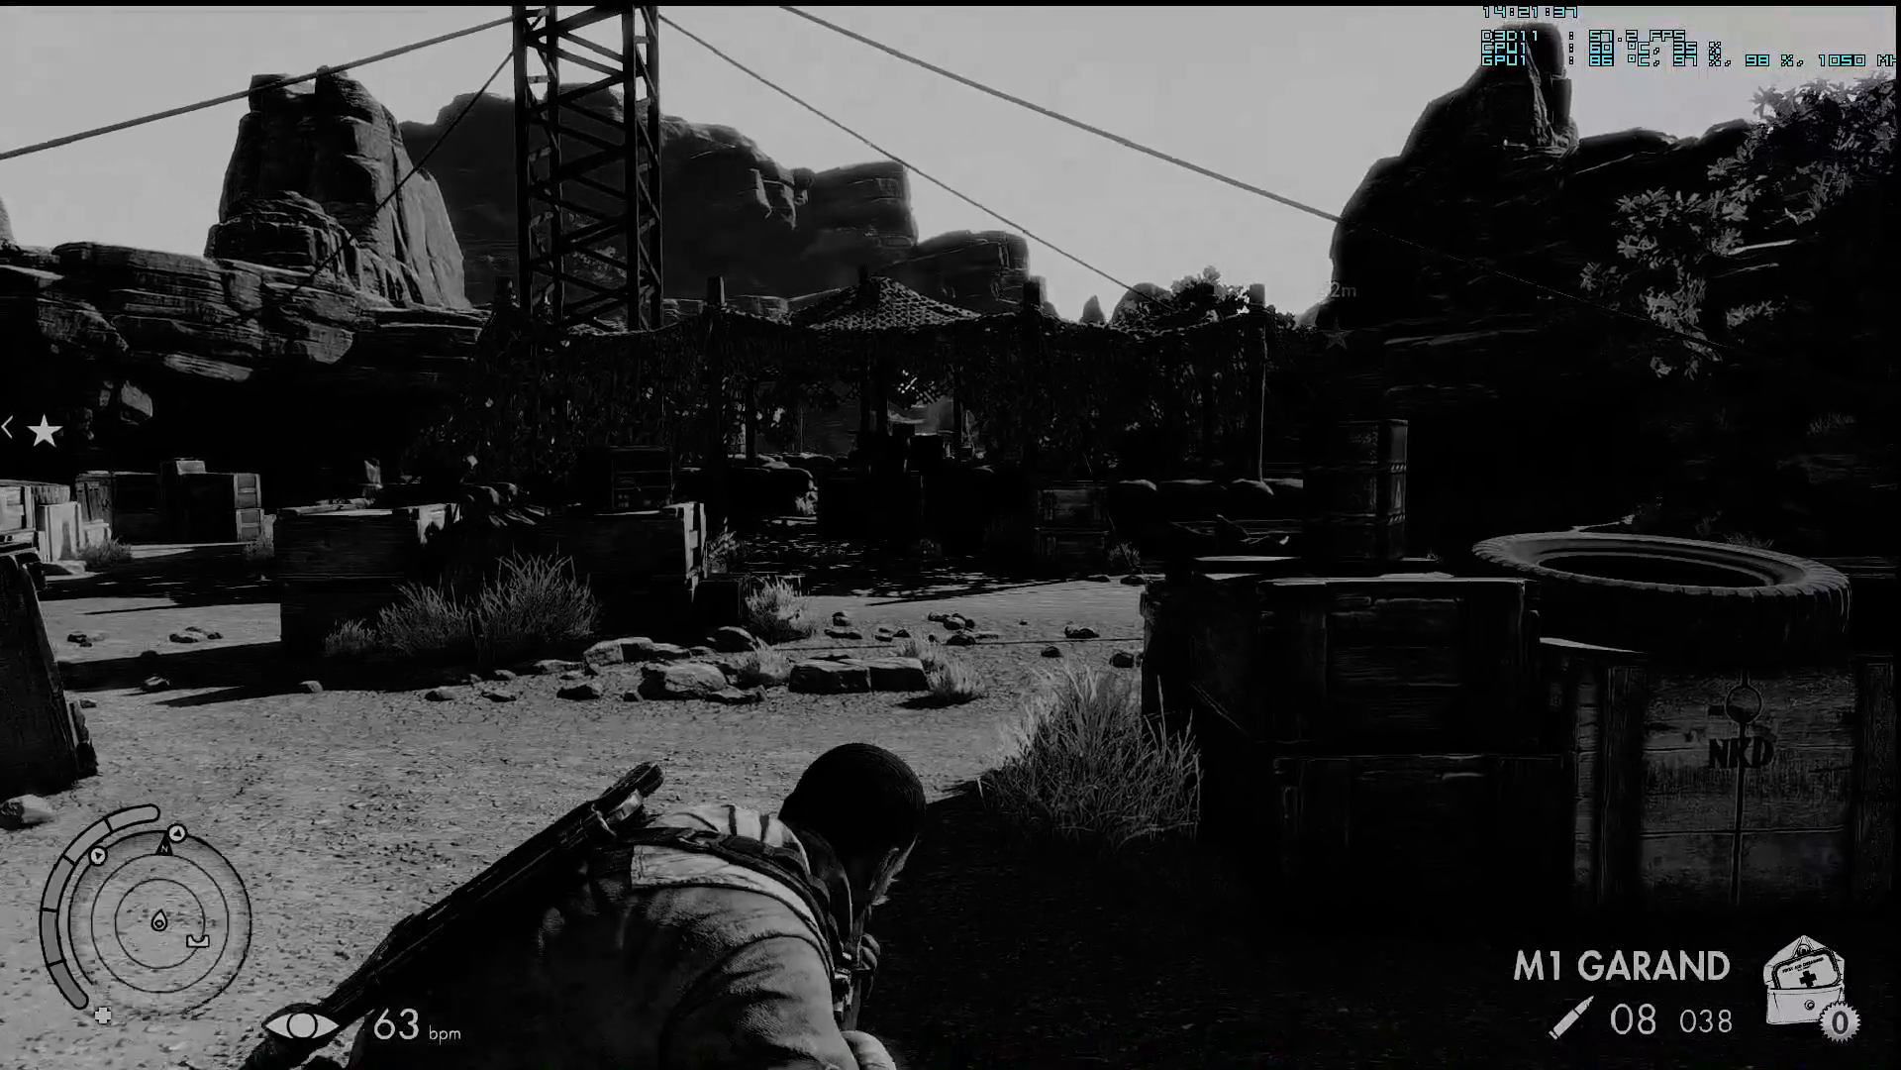
pyautogui.press('s')
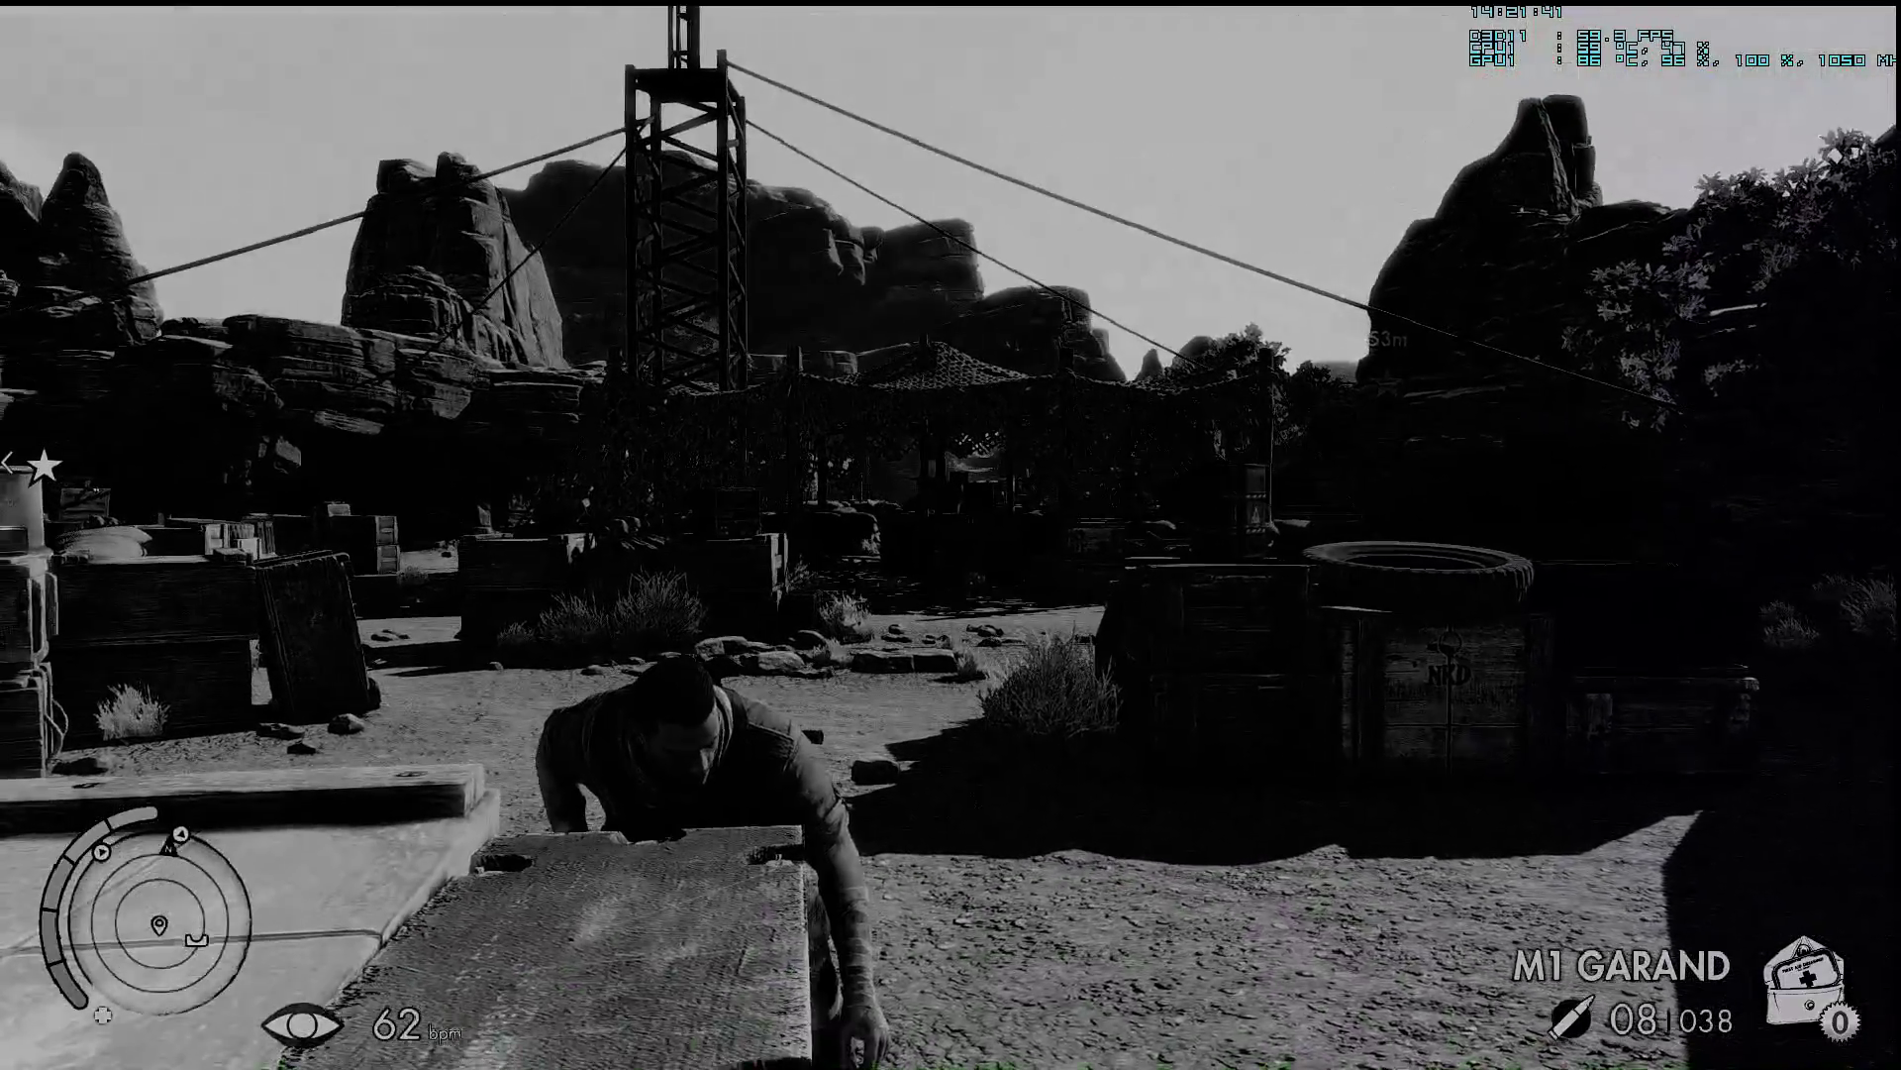
pyautogui.rightClick(951, 535)
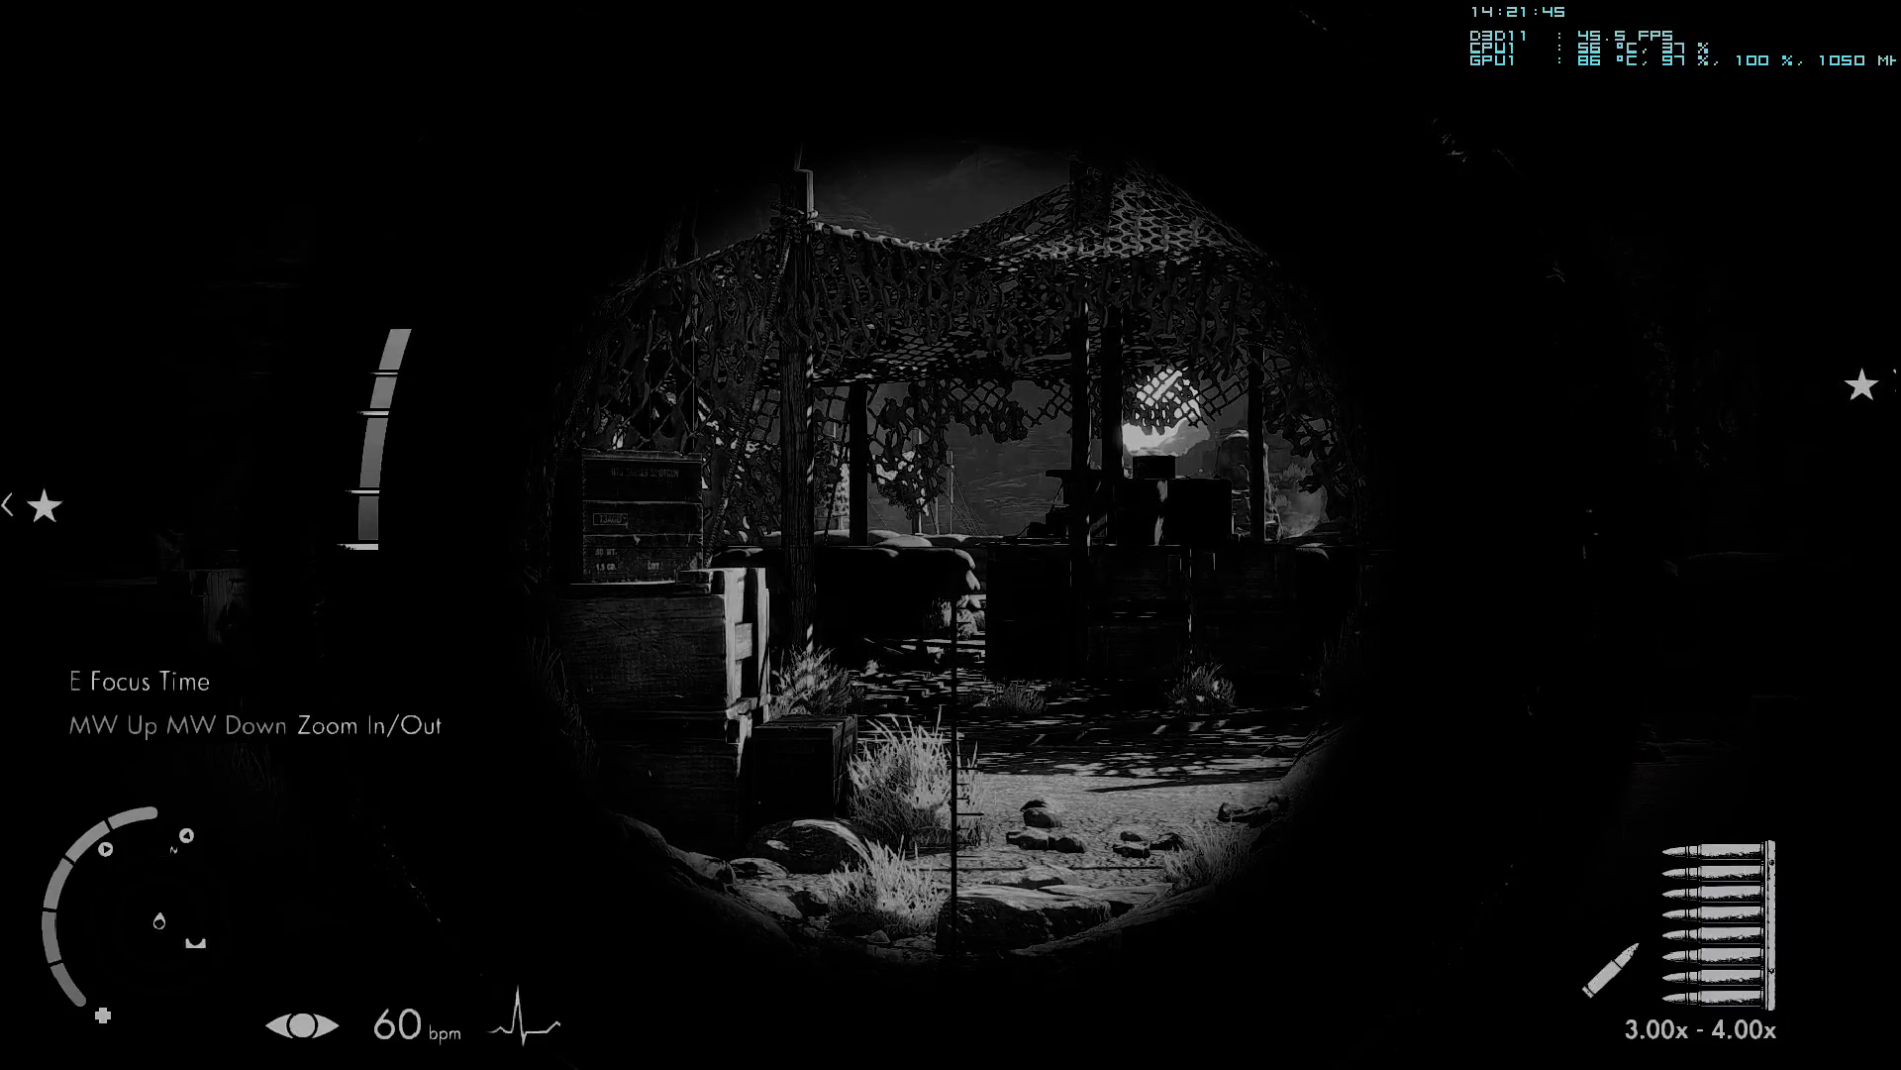
pyautogui.rightClick(950, 535)
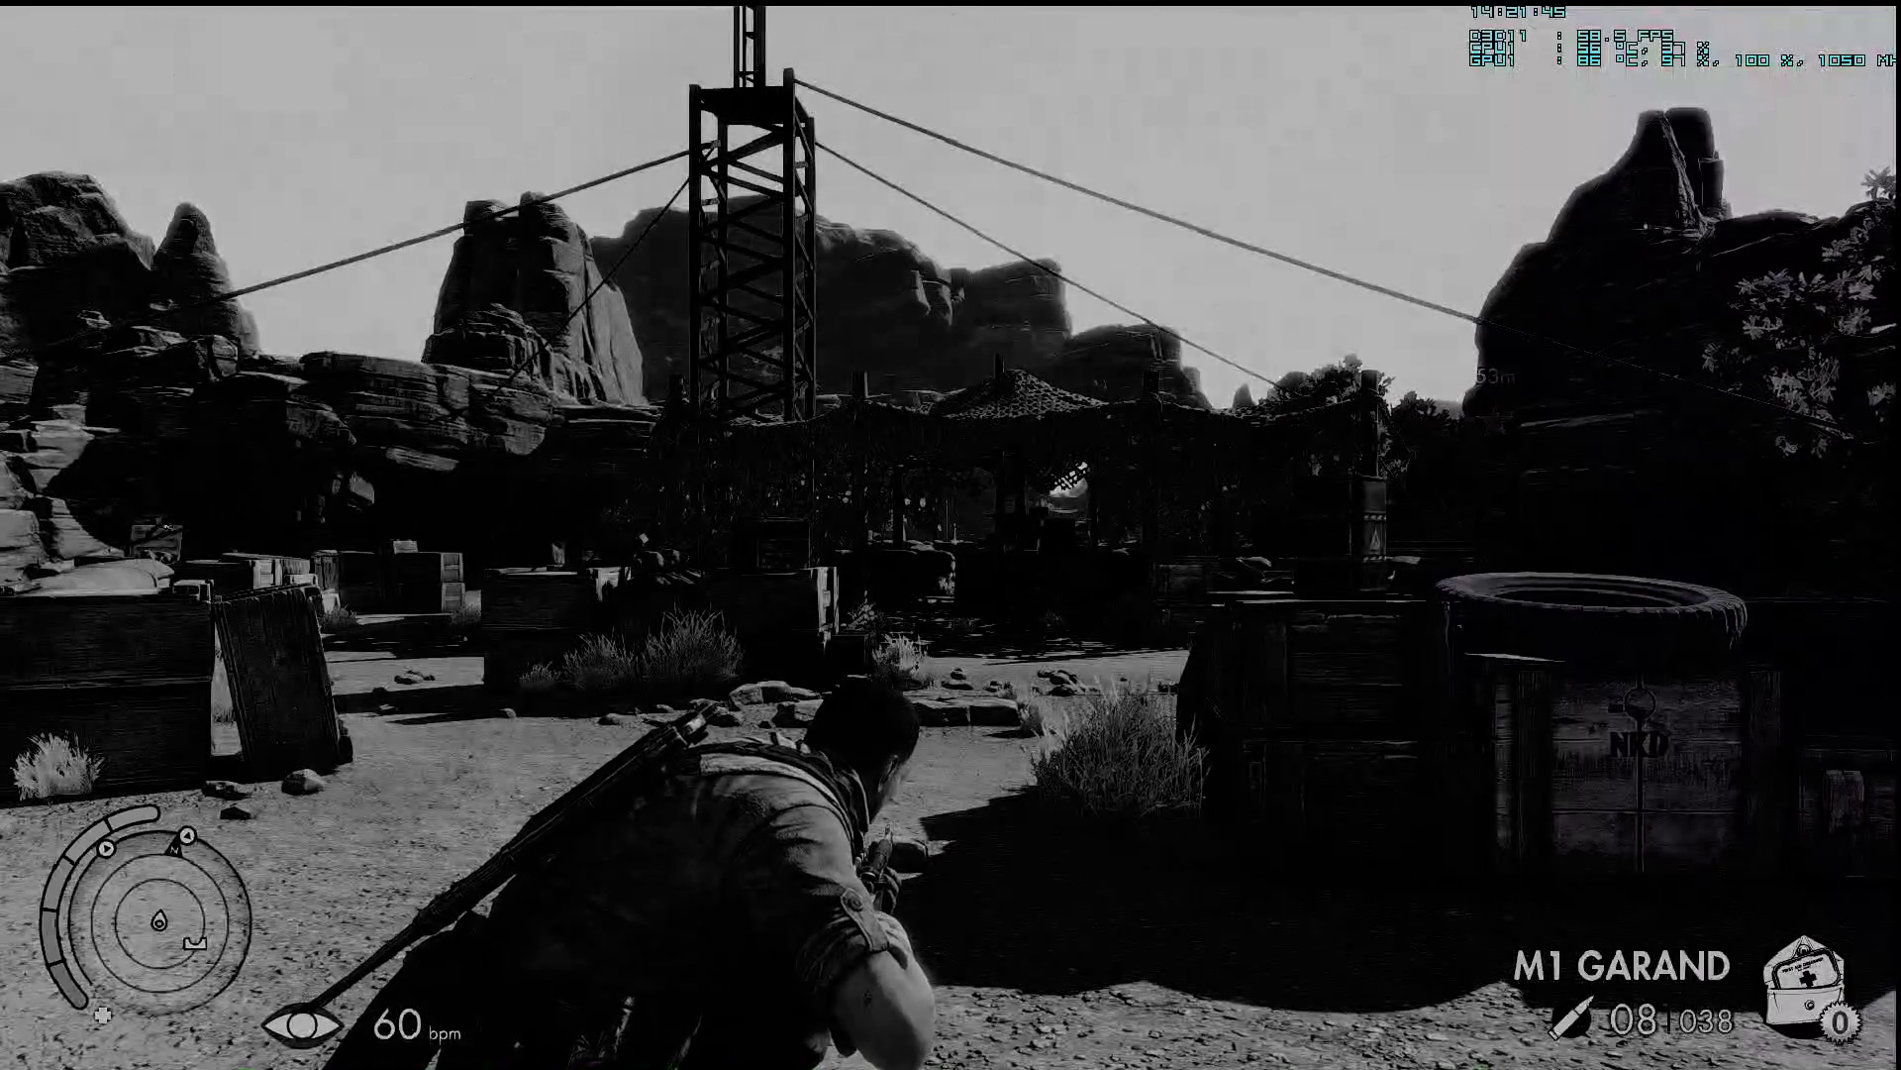
# Walk through the netted camp, collecting Welrod ammunition and dynamite, and scout the tent area from the sandbags.
pyautogui.press('w')
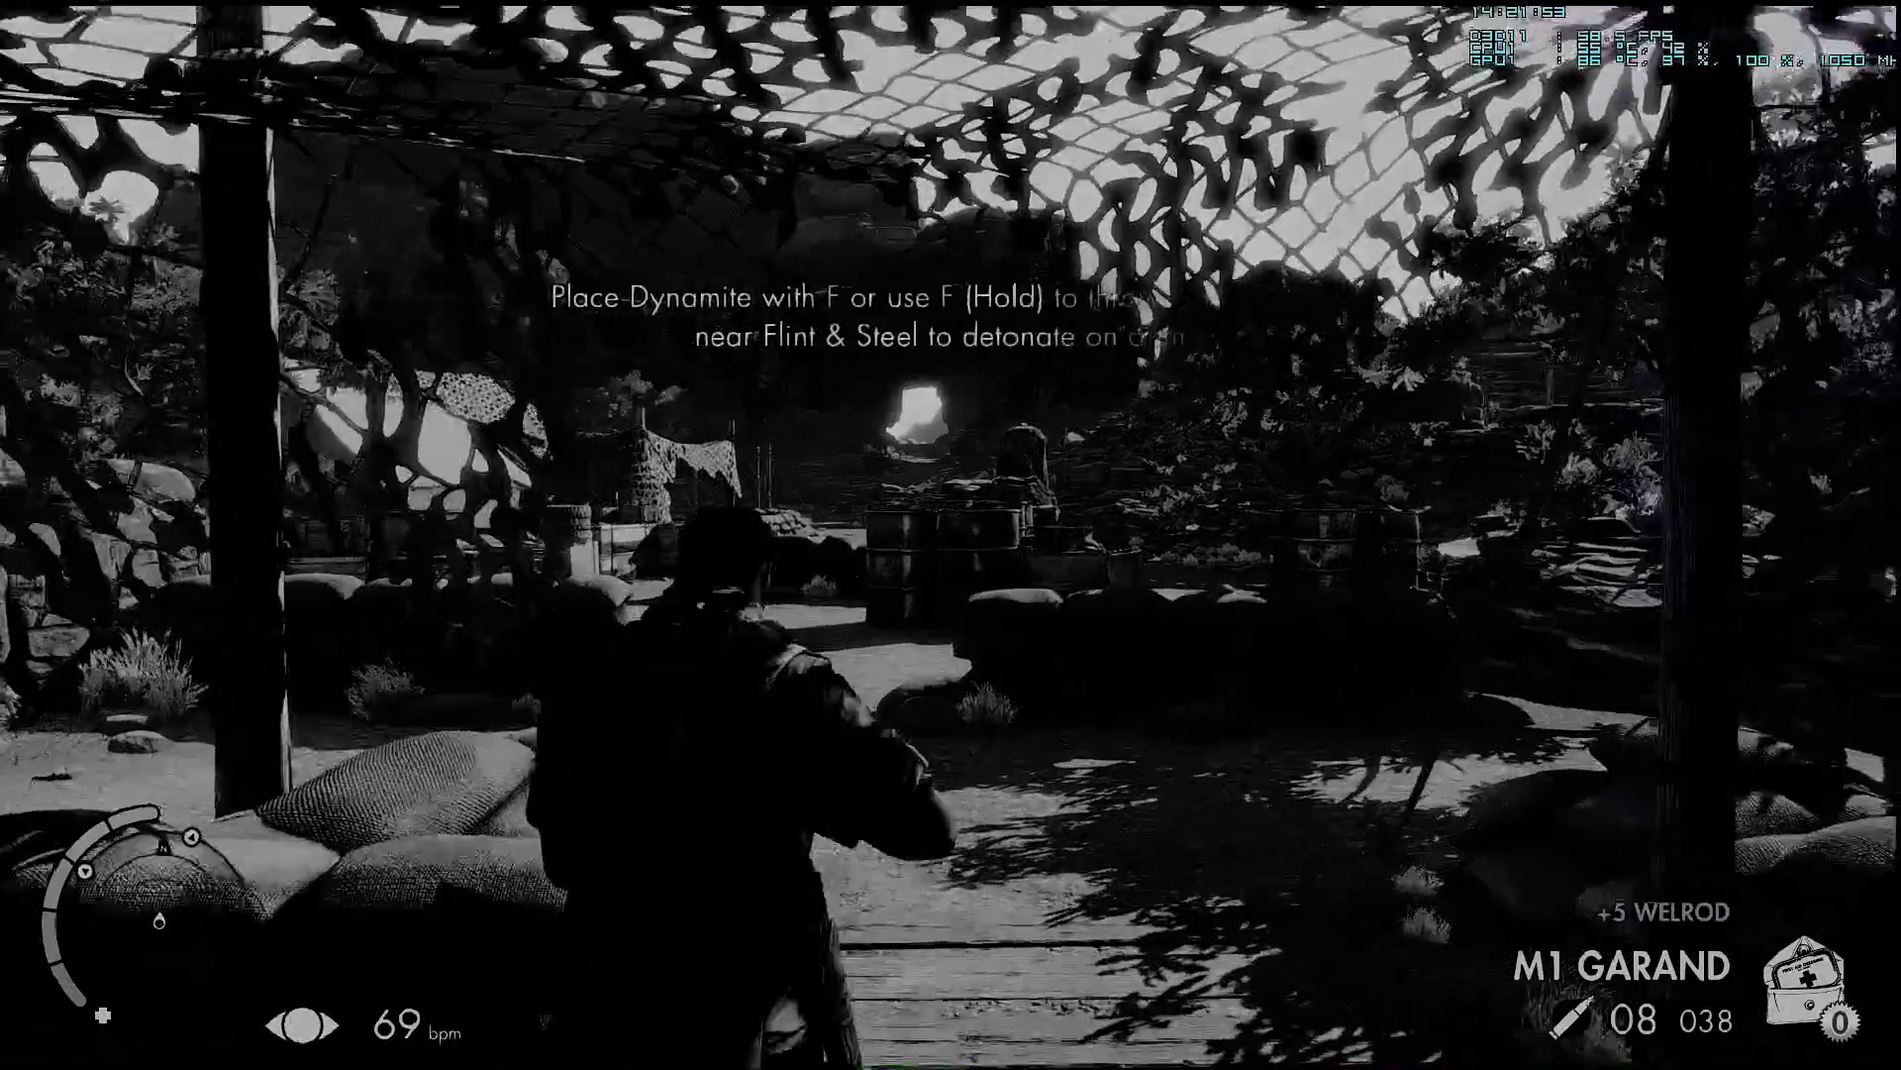
pyautogui.press('w')
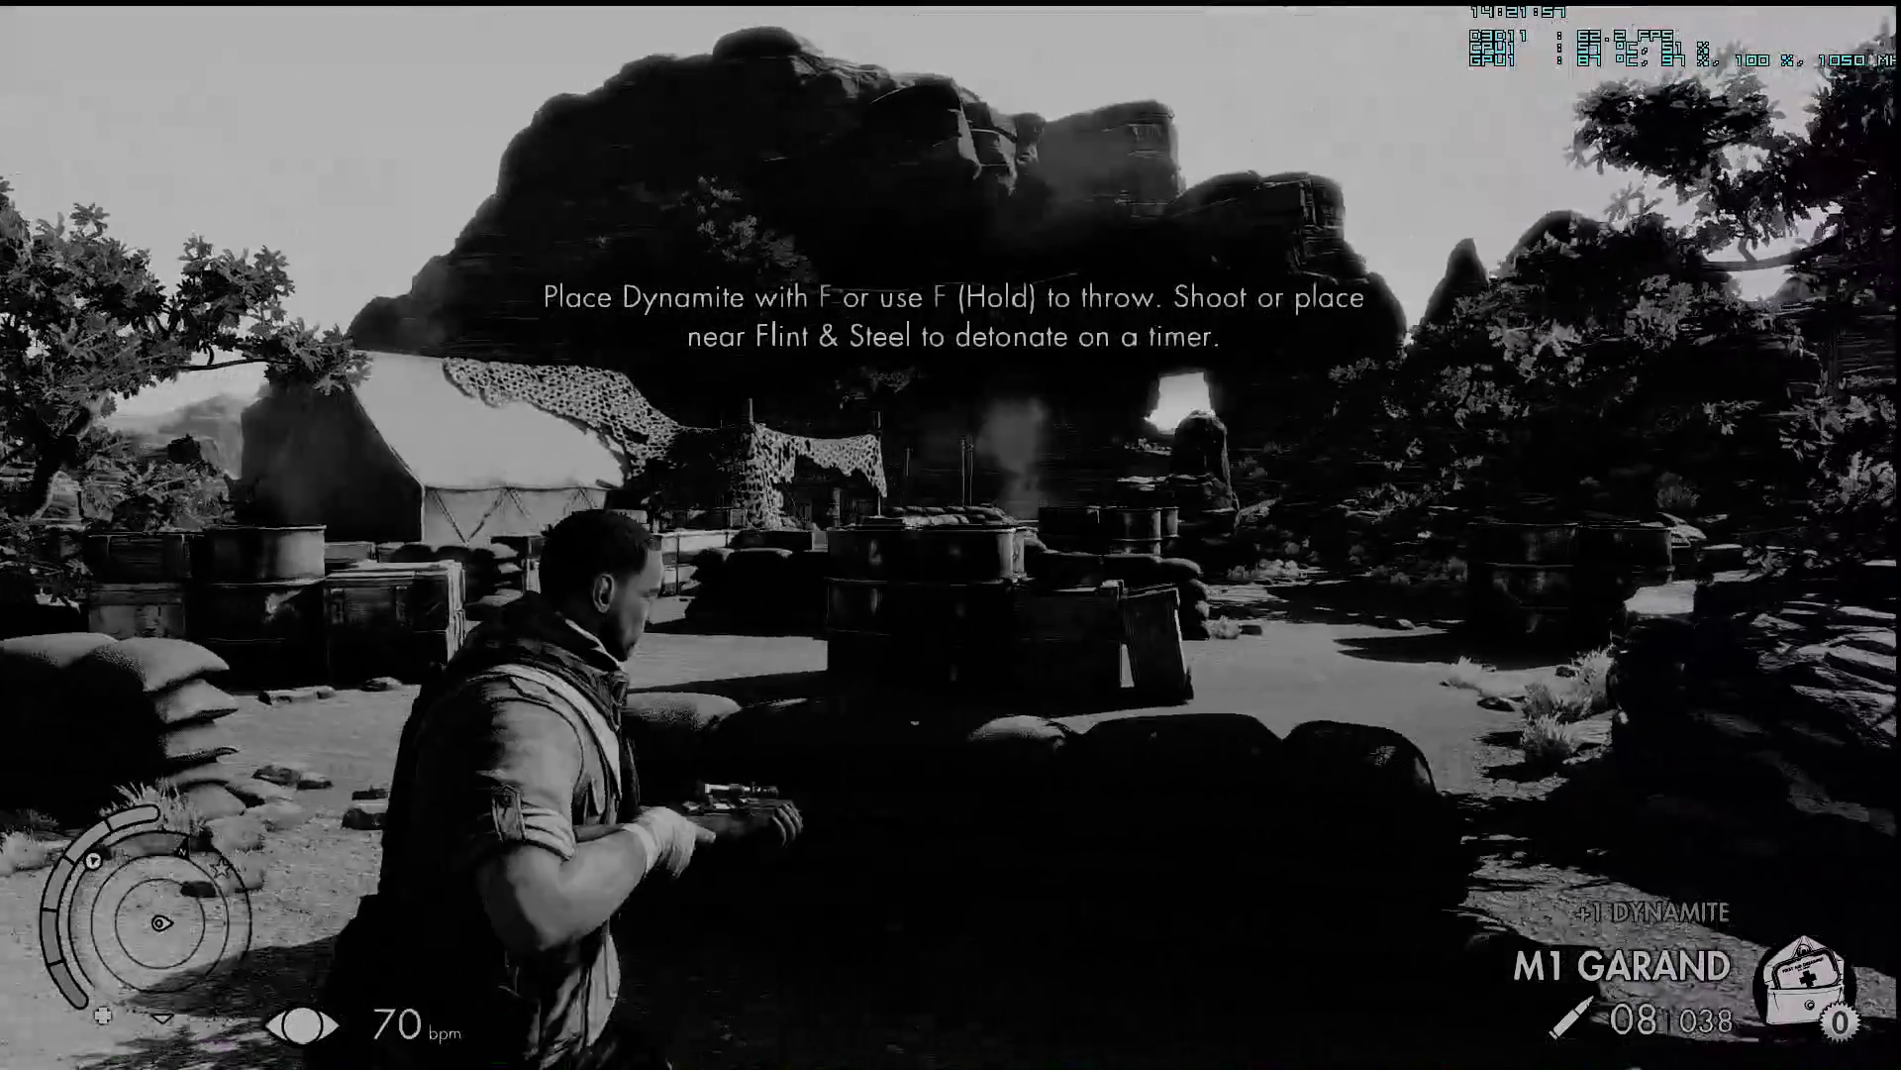
pyautogui.press('w')
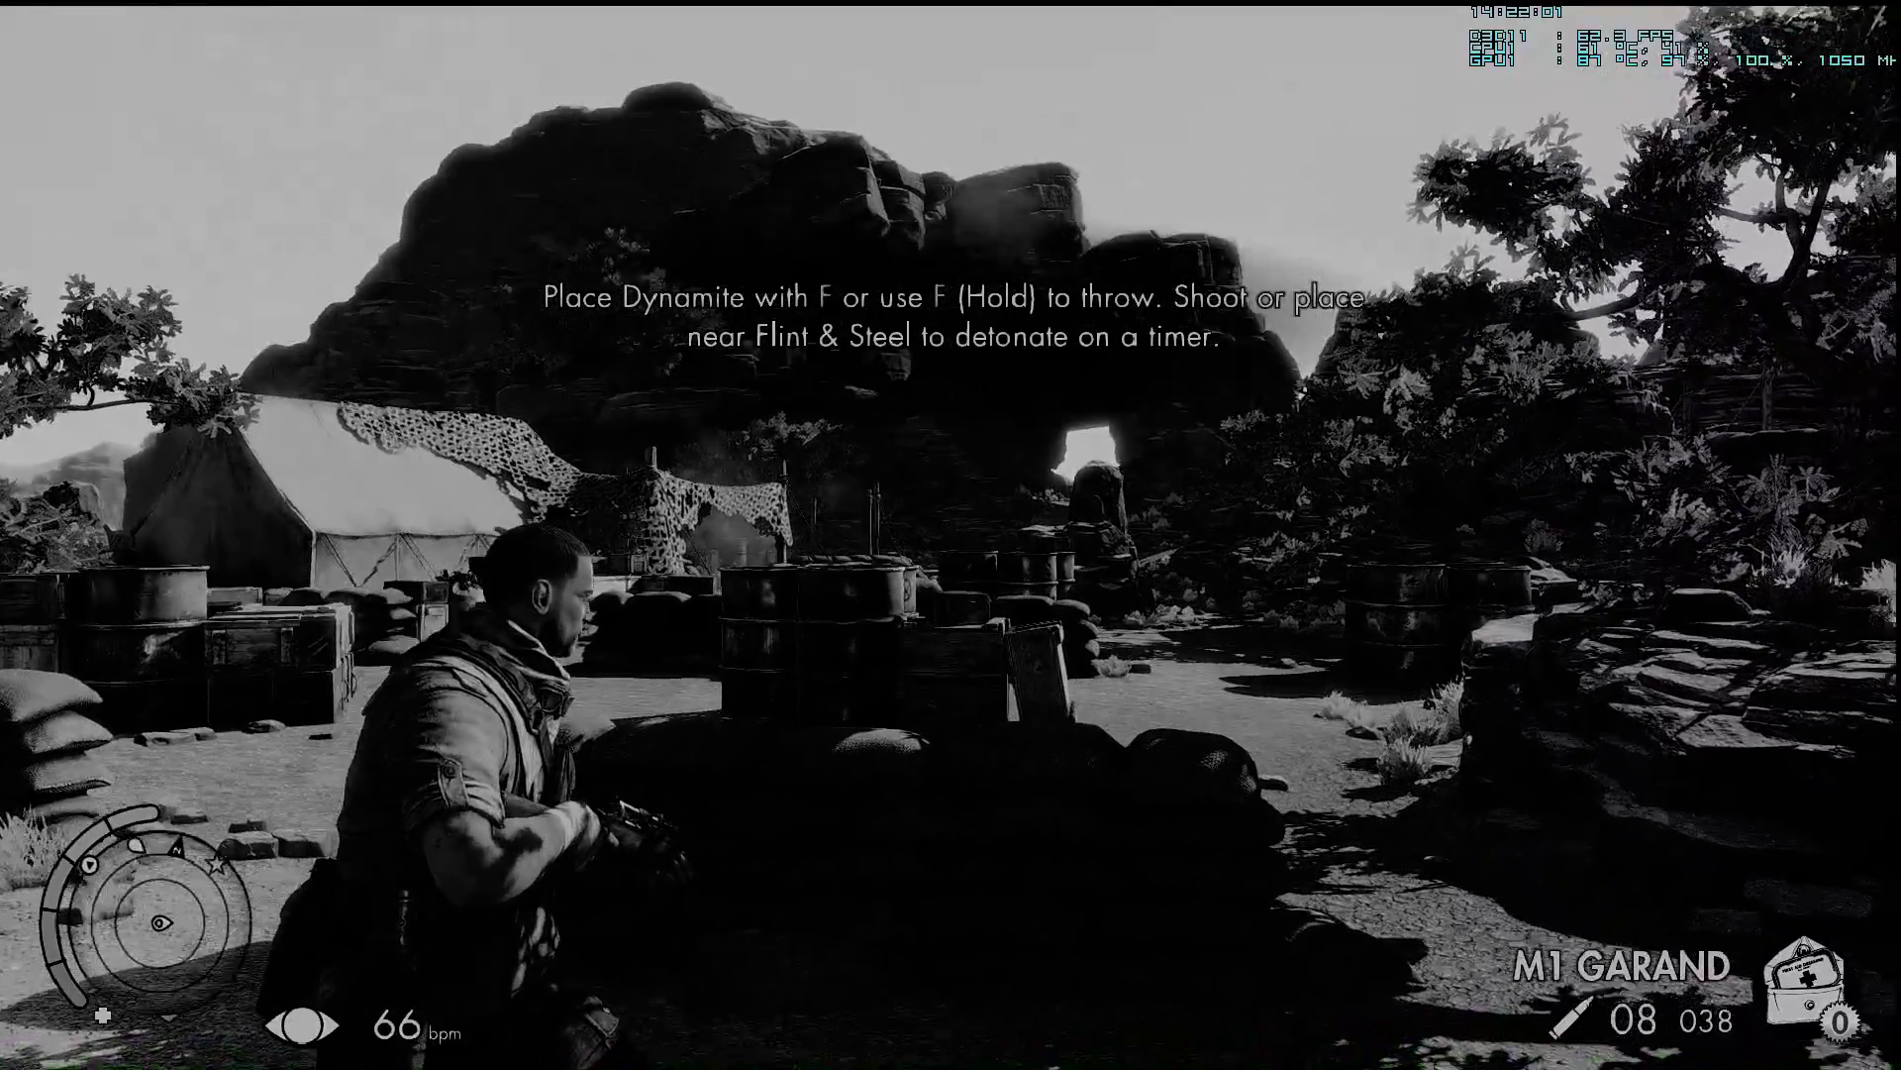
pyautogui.press('w')
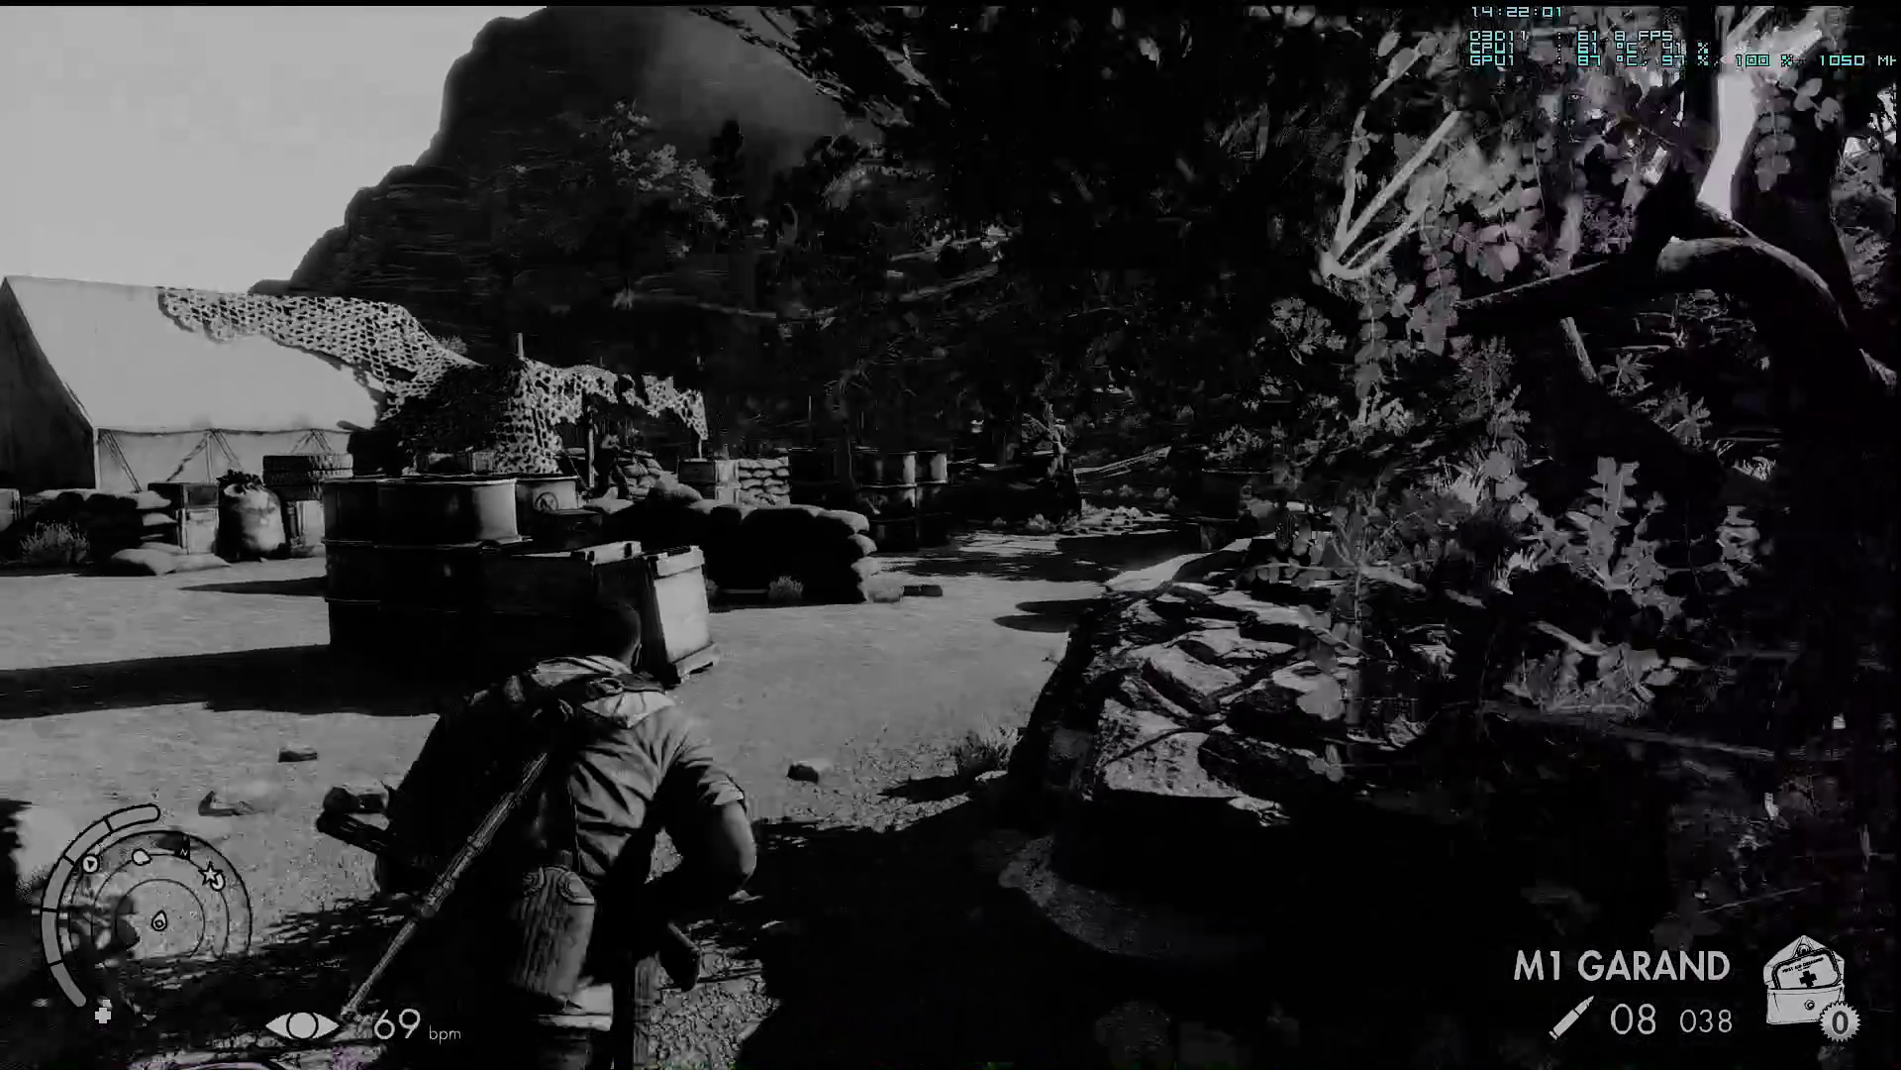
pyautogui.press('w')
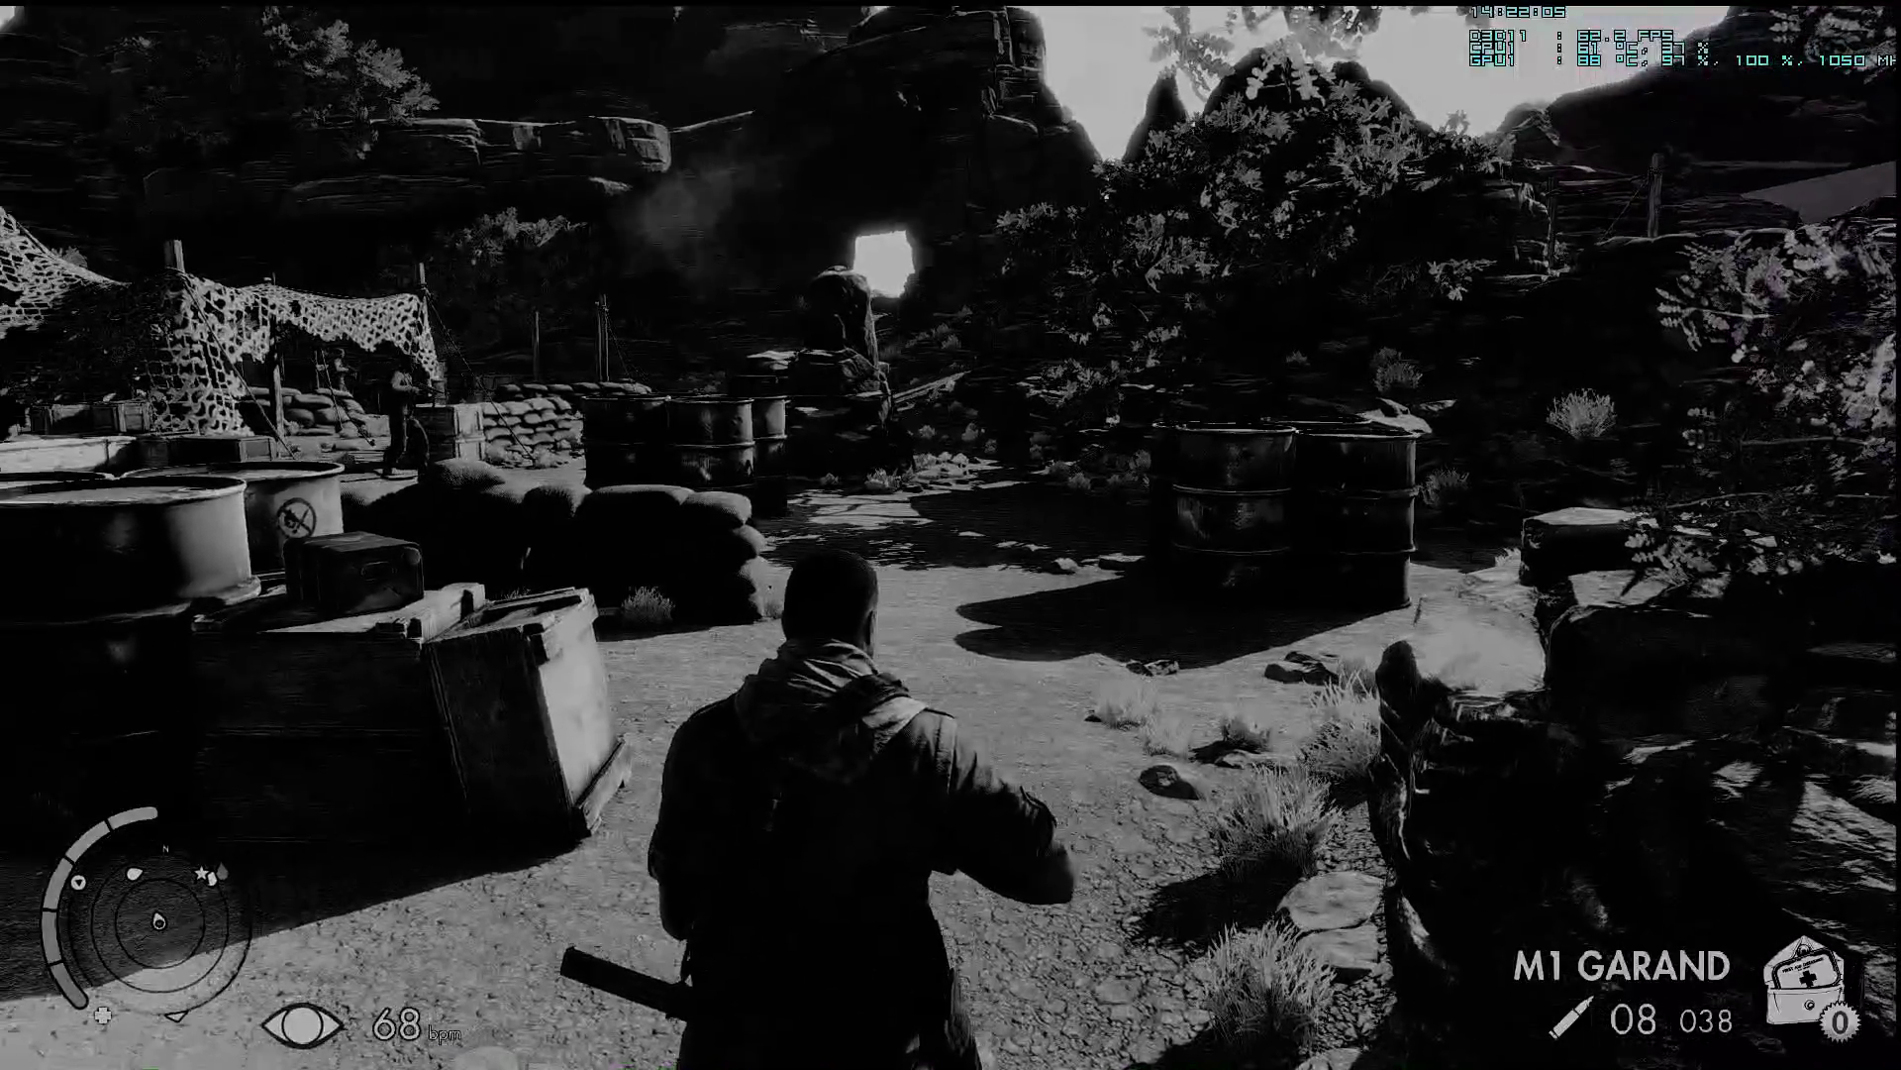
pyautogui.press('s')
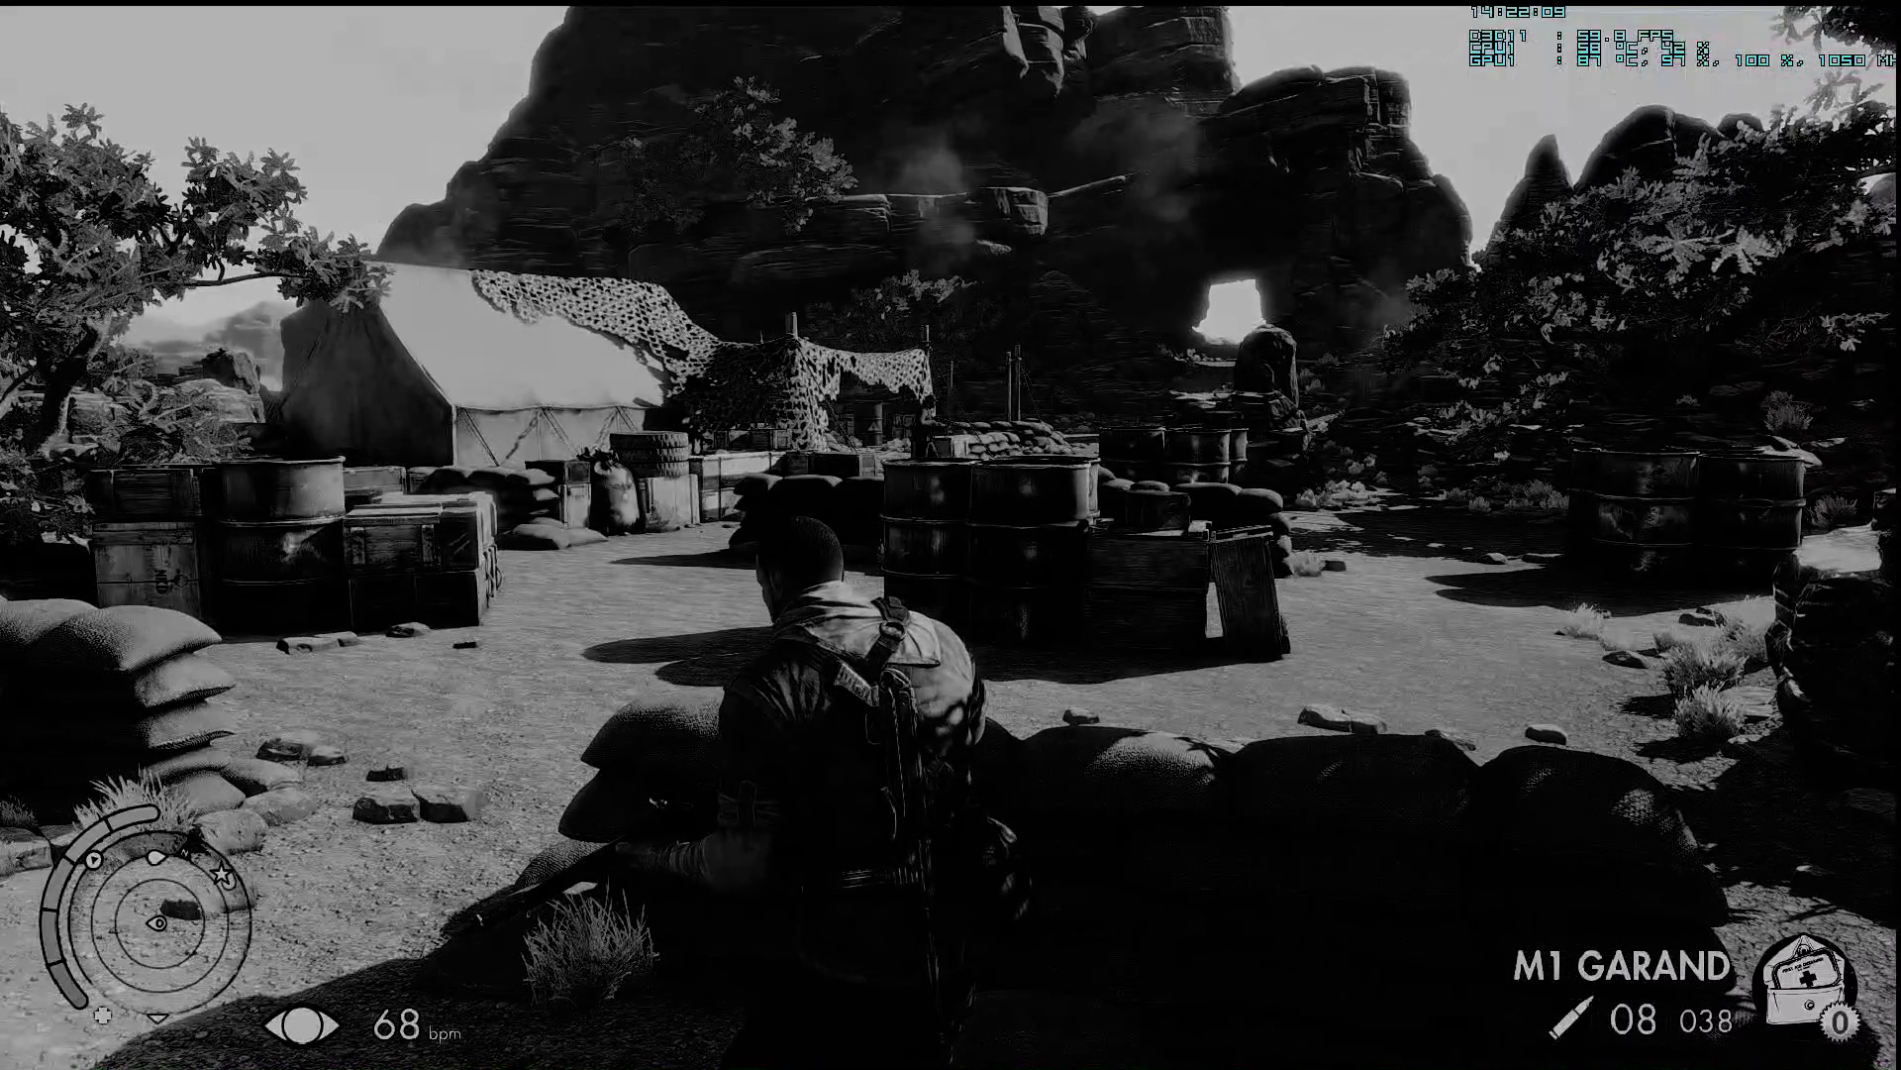
# Shoot the enemy from the sandbag cover and reload the M1 Garand while advancing to the barrels near the tent.
pyautogui.rightClick(951, 534)
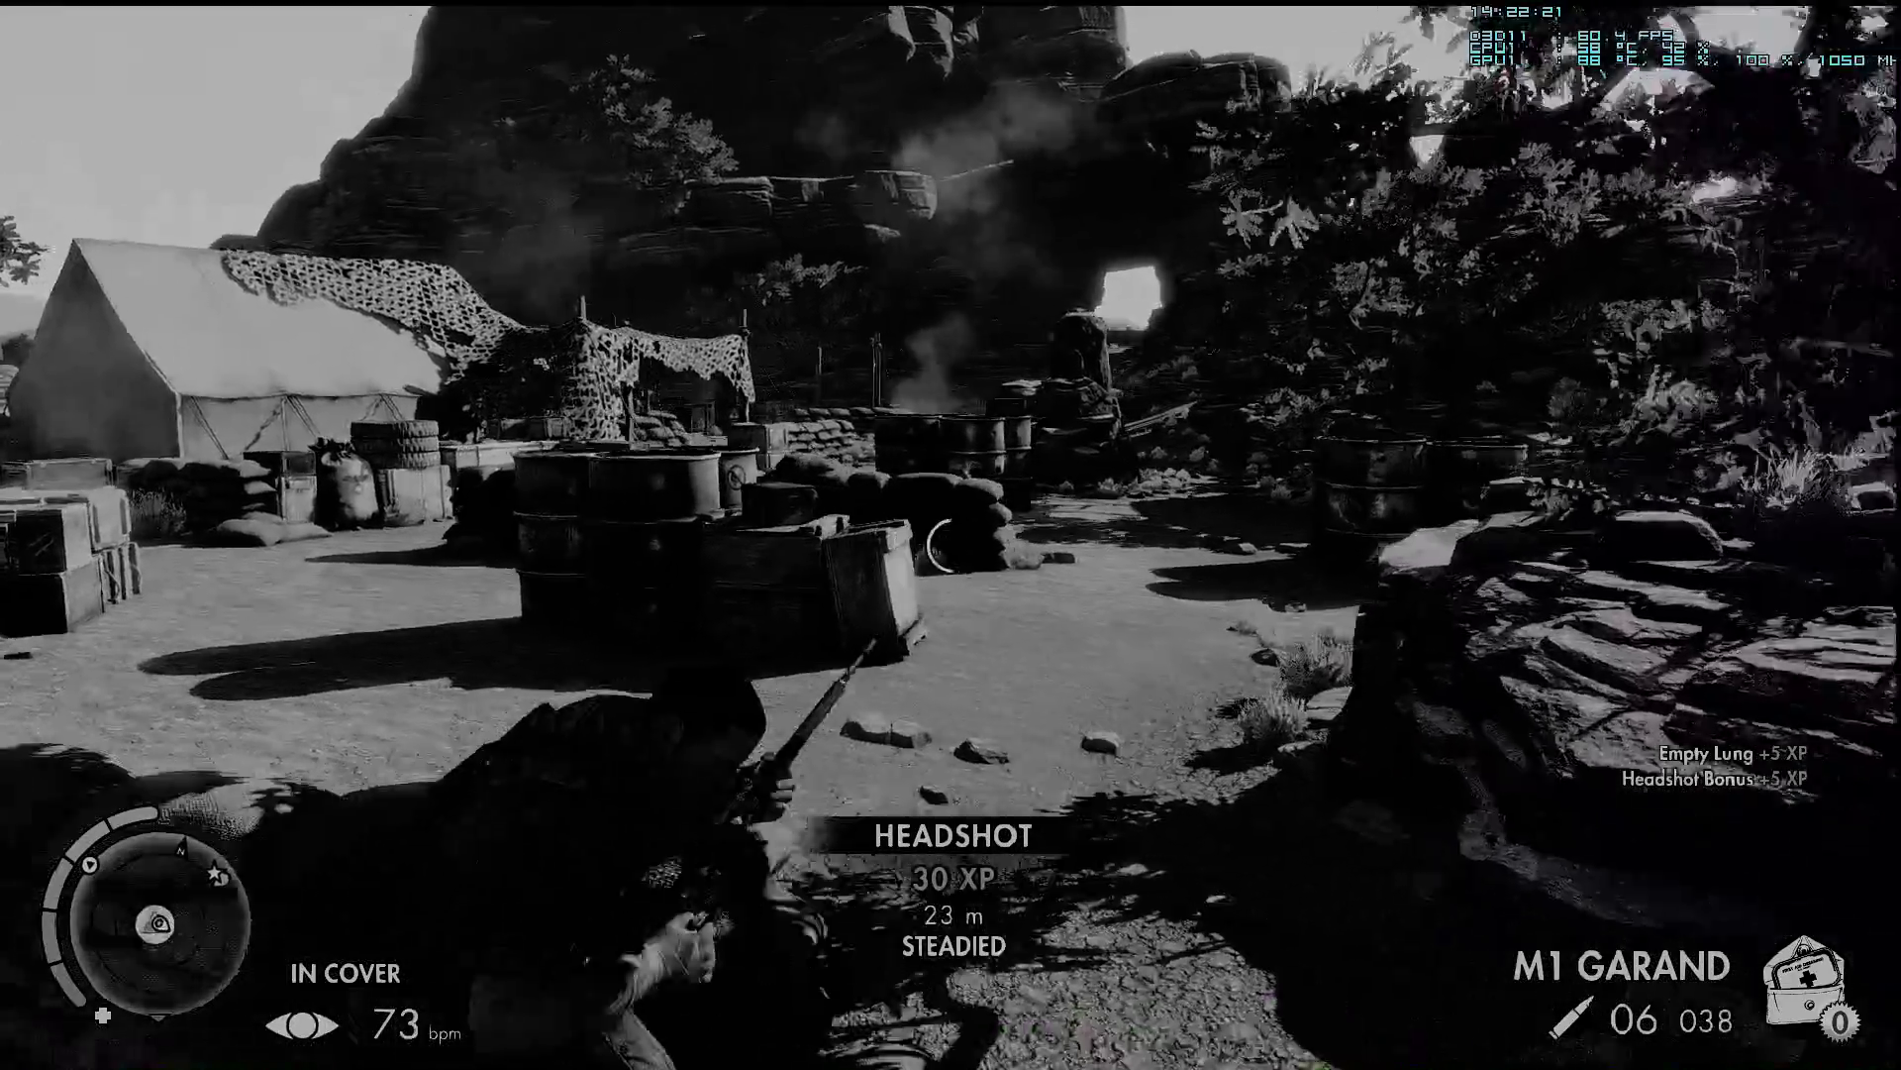
pyautogui.press('w')
pyautogui.press('r')
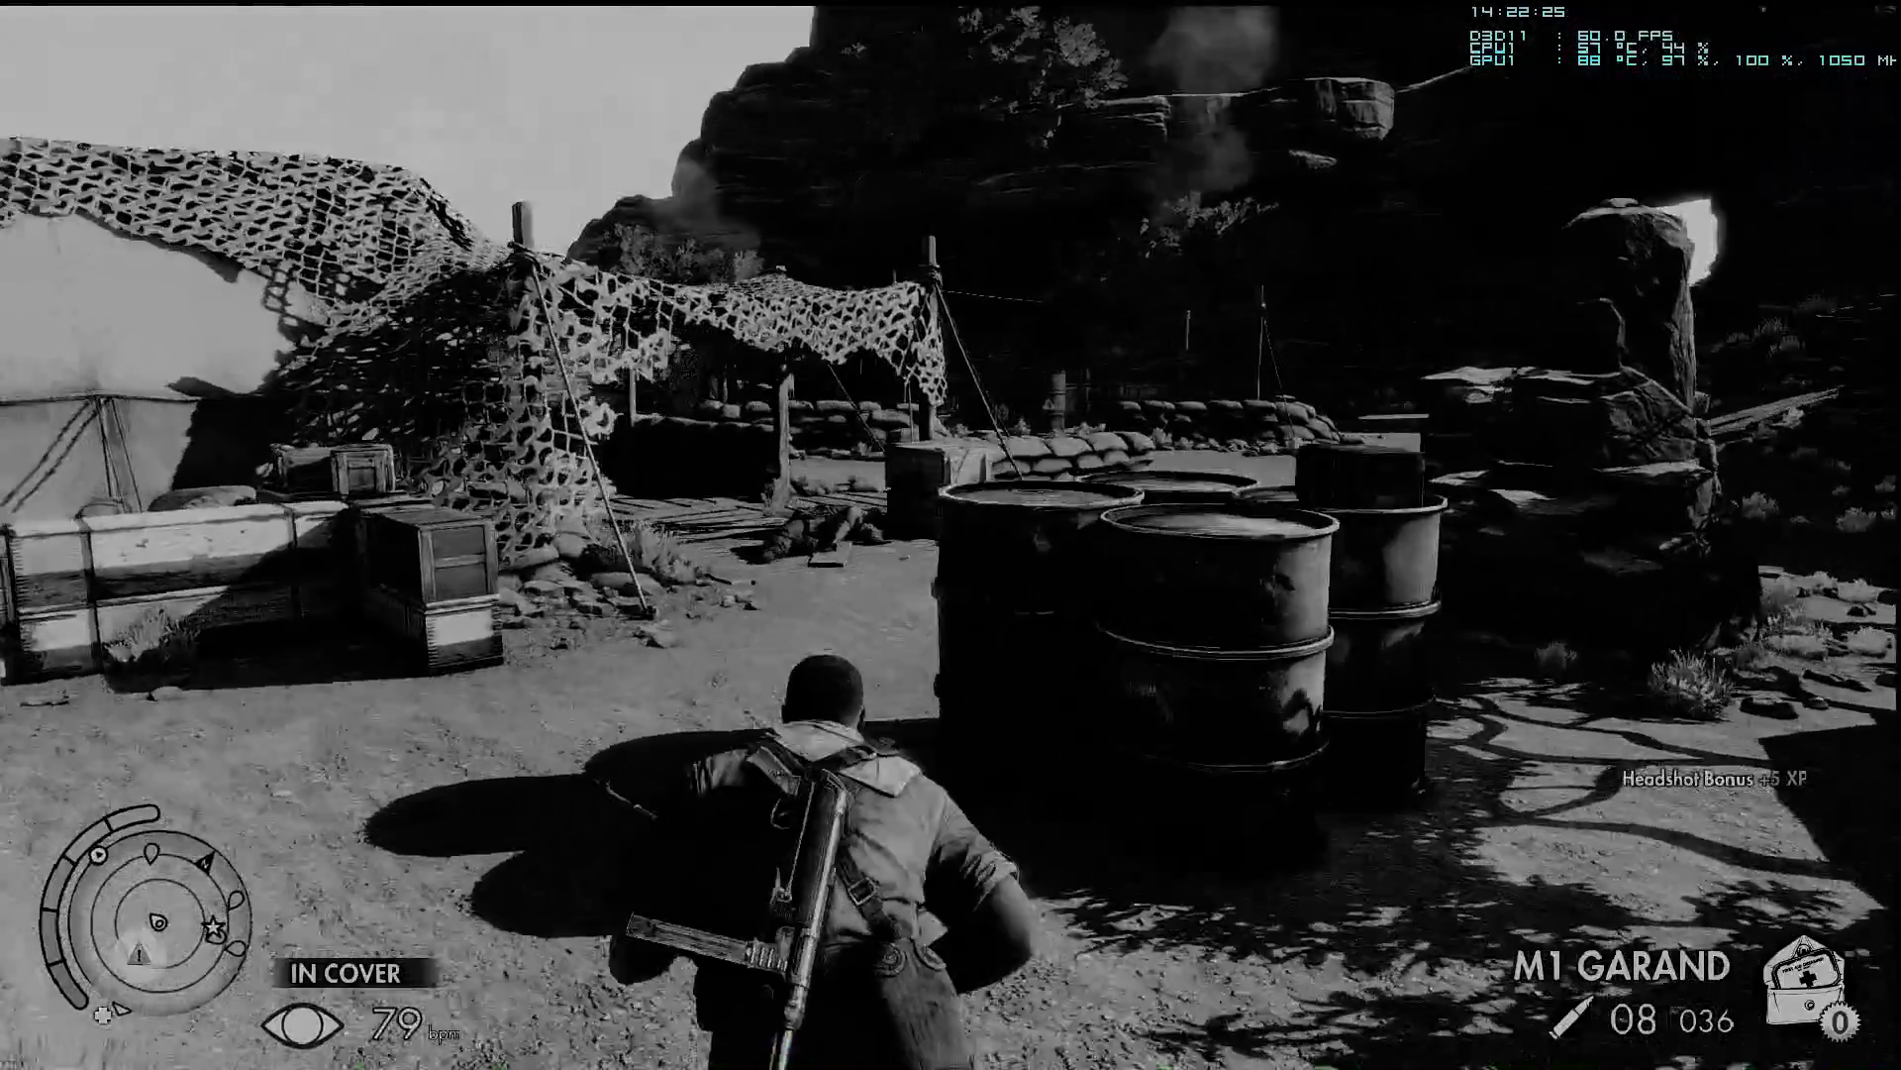
# Advance past the barrels and sandbags into the open clearing and shoot the enemy there with the M1 Garand.
pyautogui.press('w')
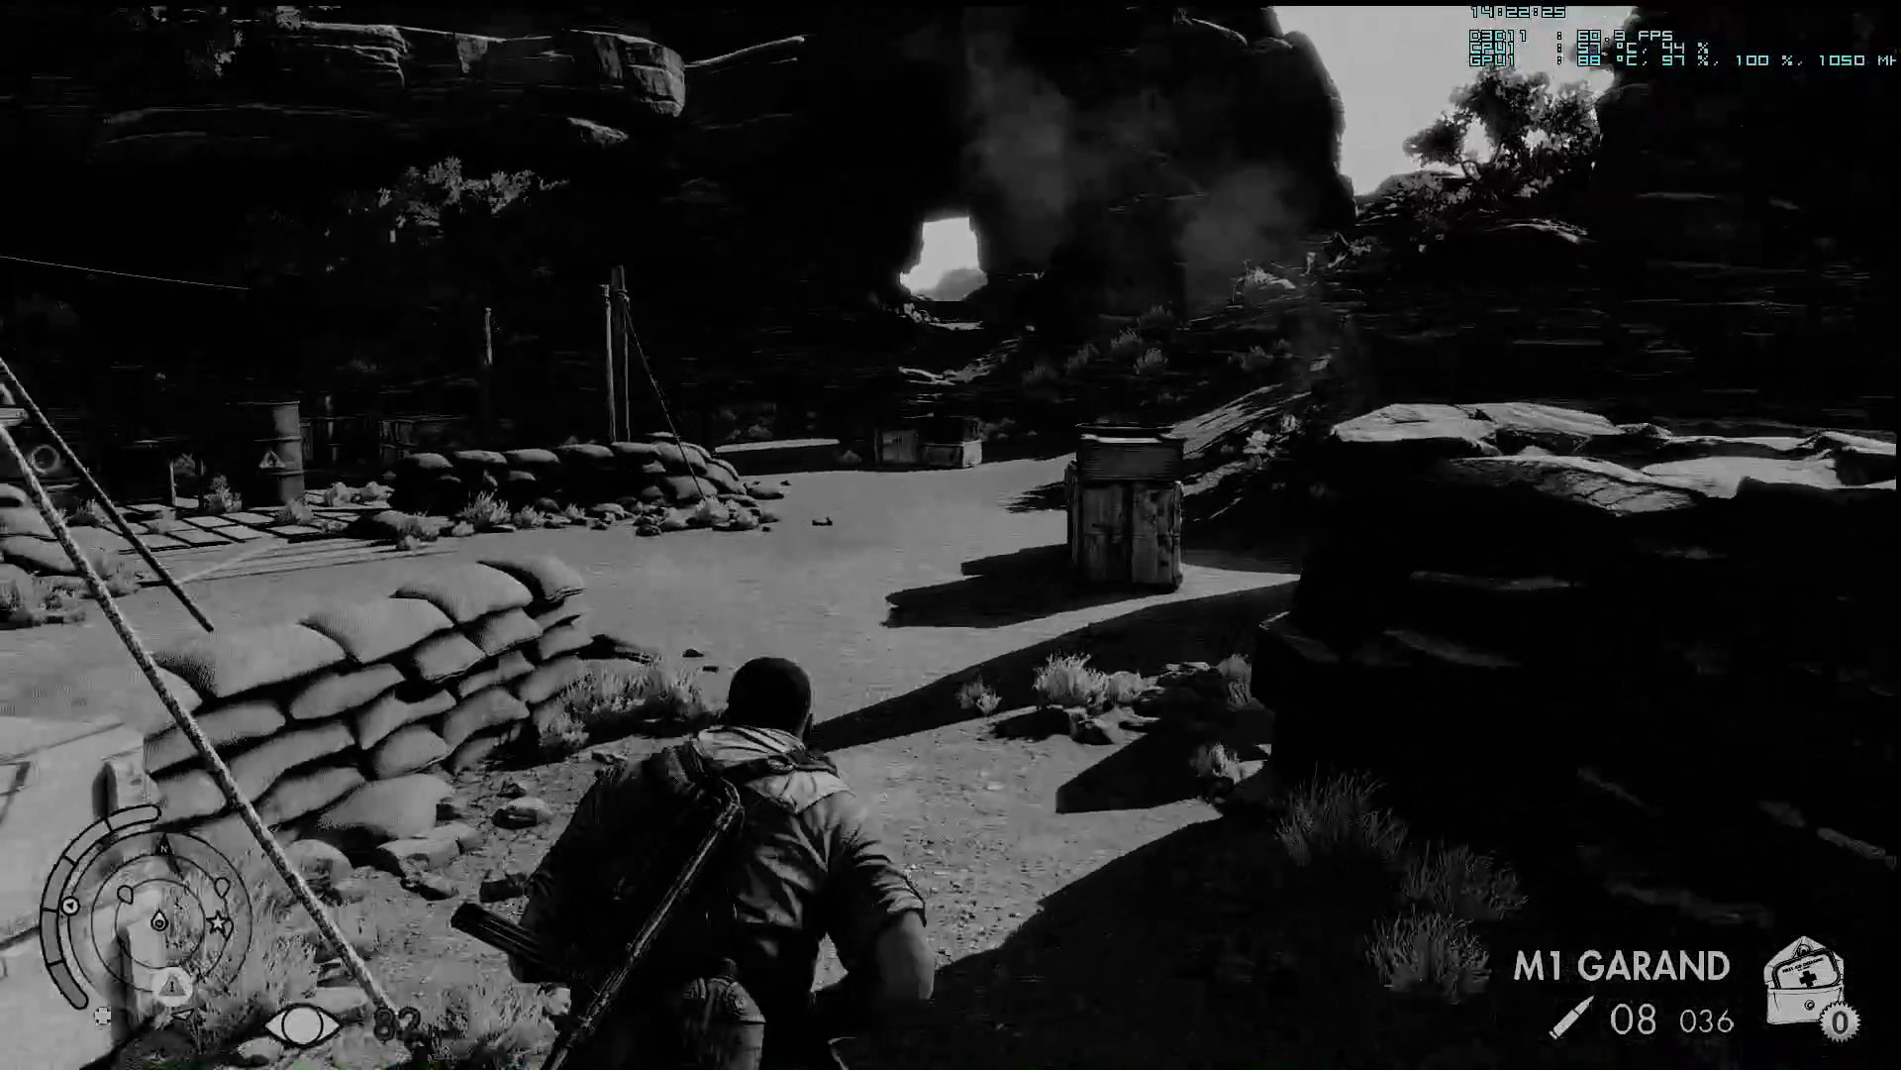
pyautogui.press('w')
pyautogui.press('w')
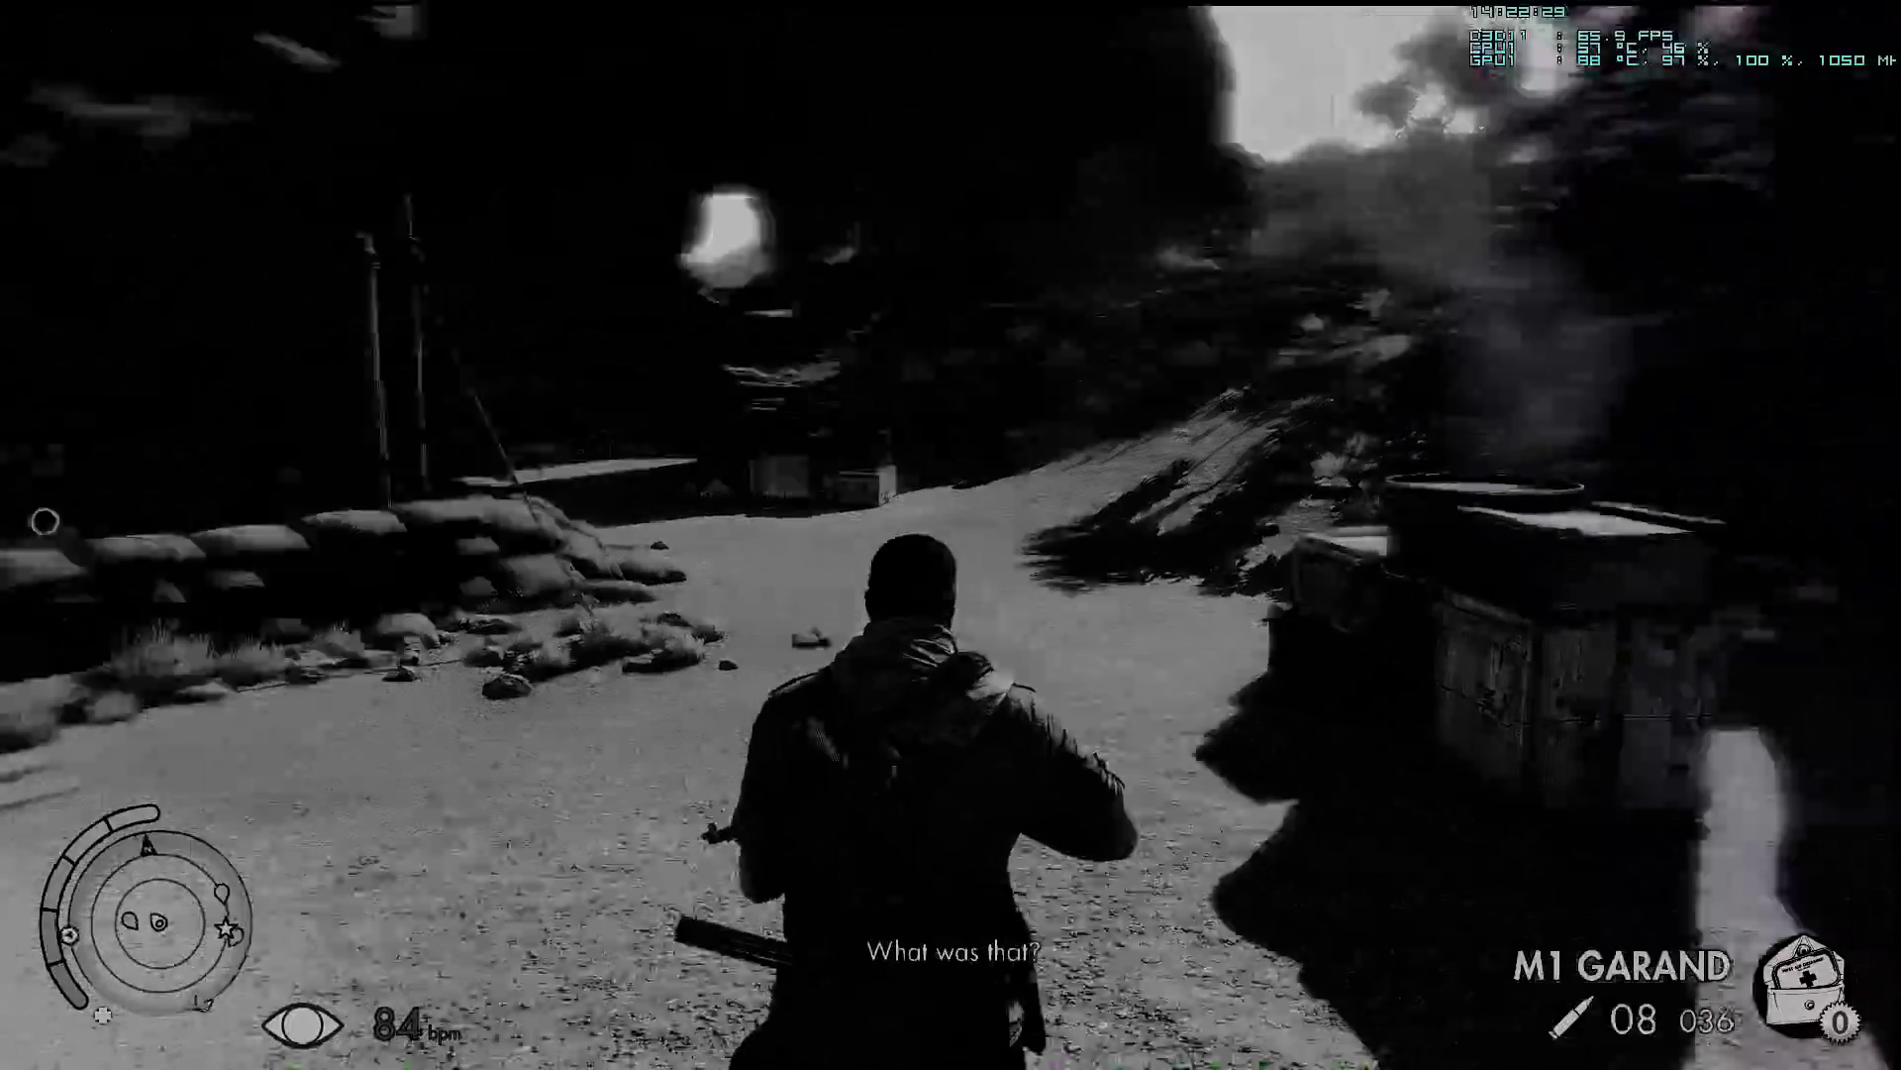
pyautogui.press('w')
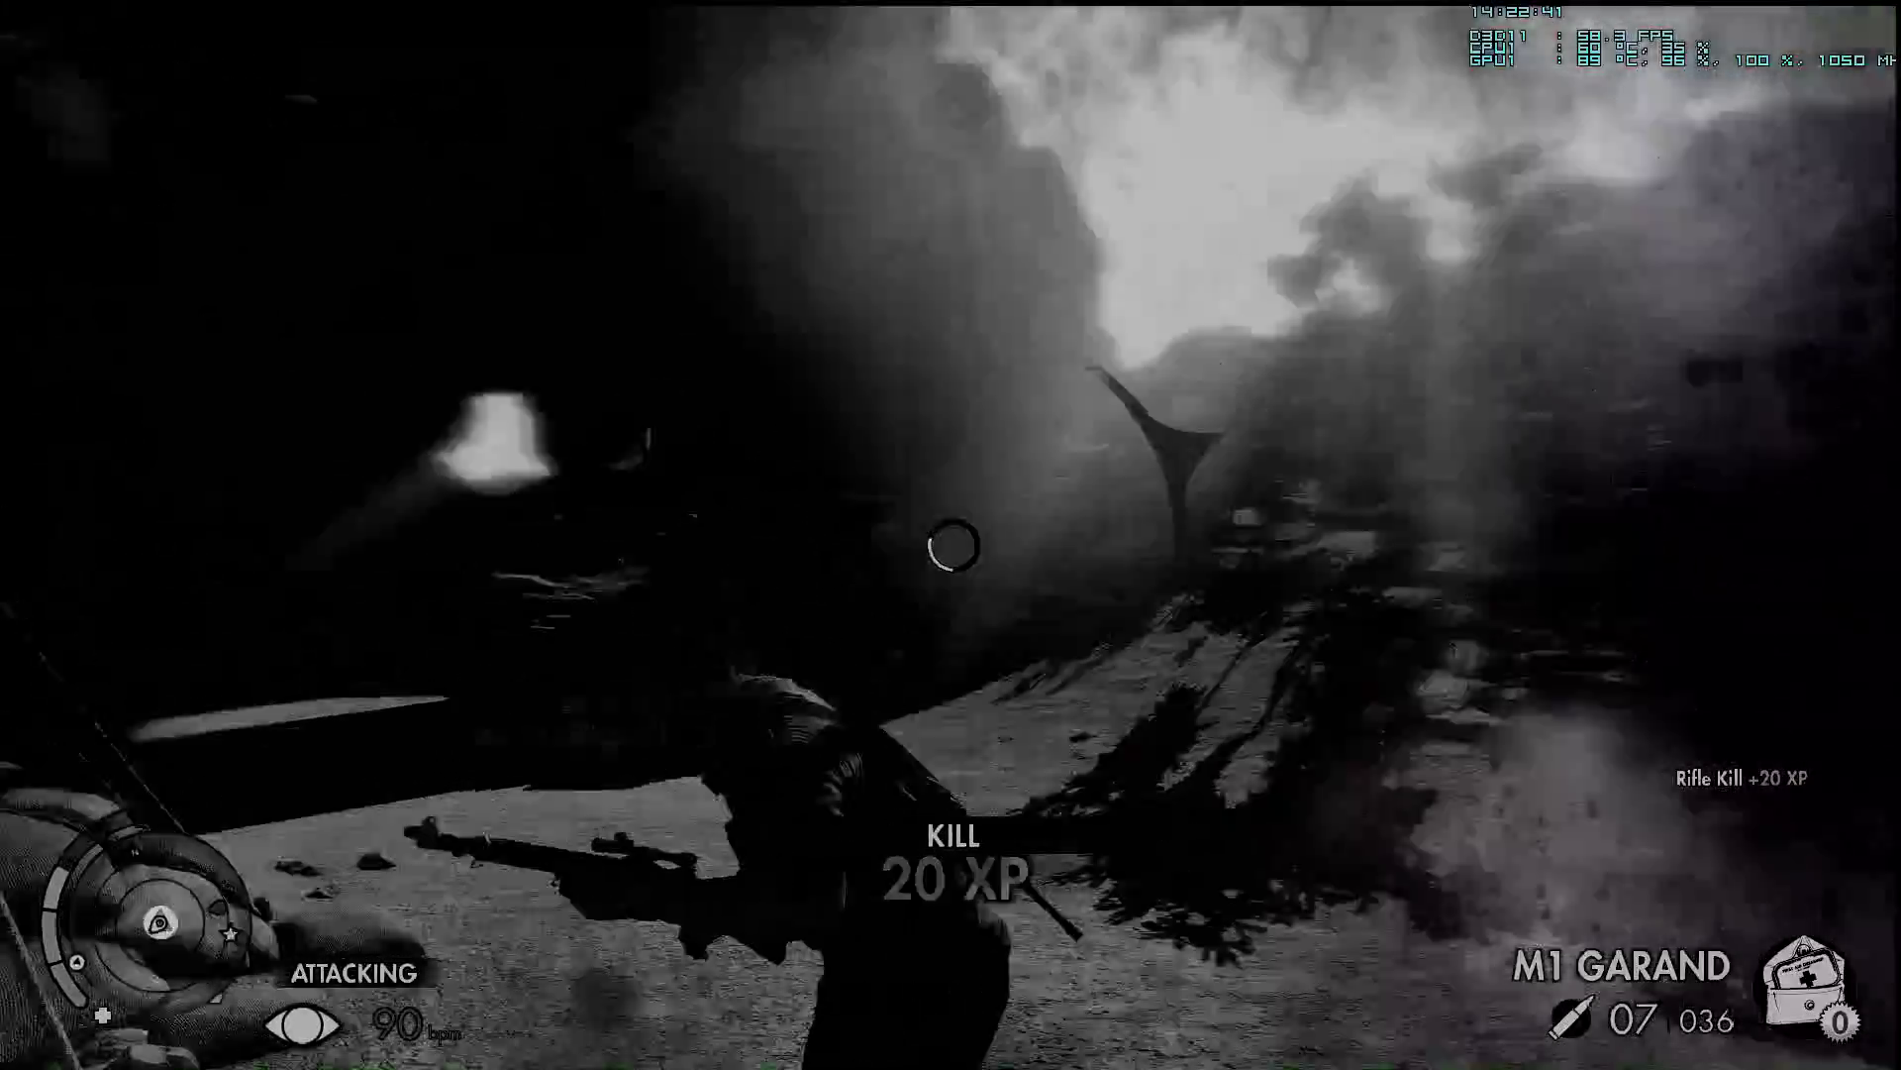
pyautogui.press('w')
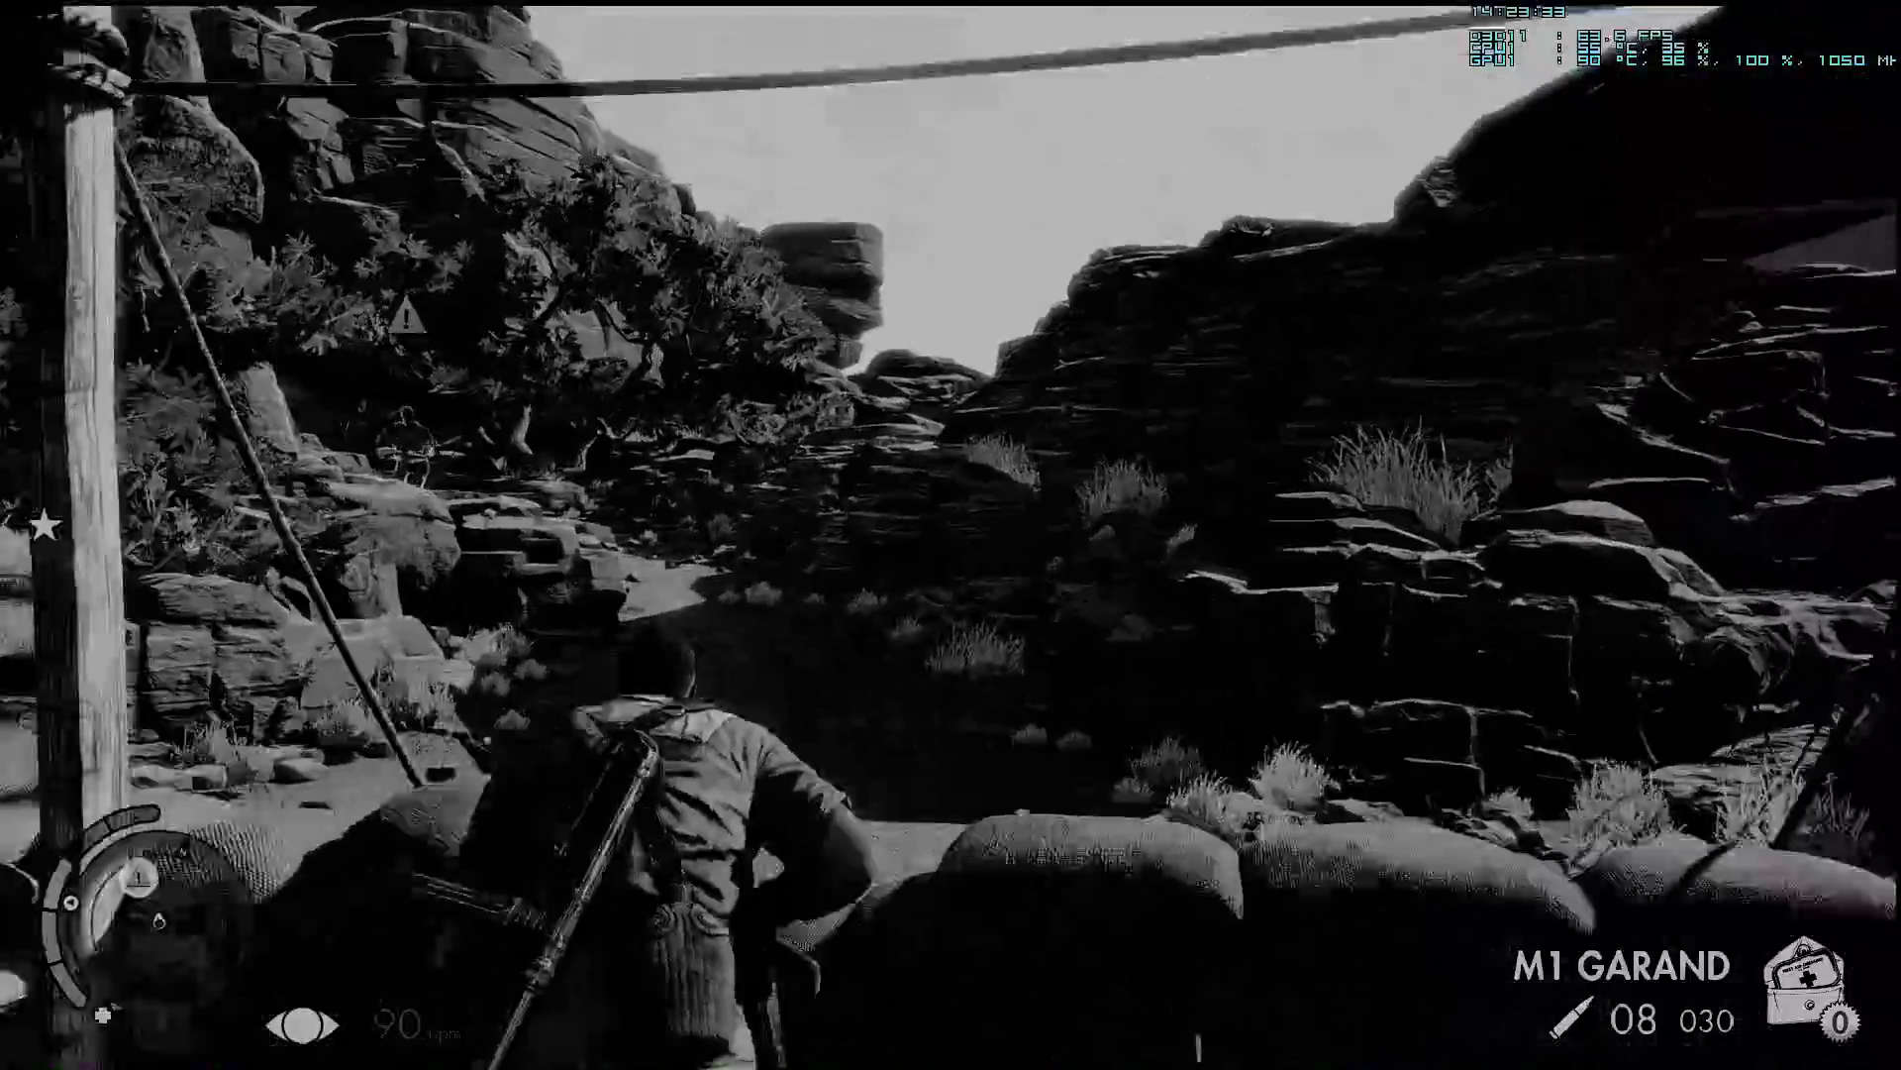
# Leave the sandbag wall and follow the rocky path toward the tagged enemy, scouting the cliffs along it.
pyautogui.press('w')
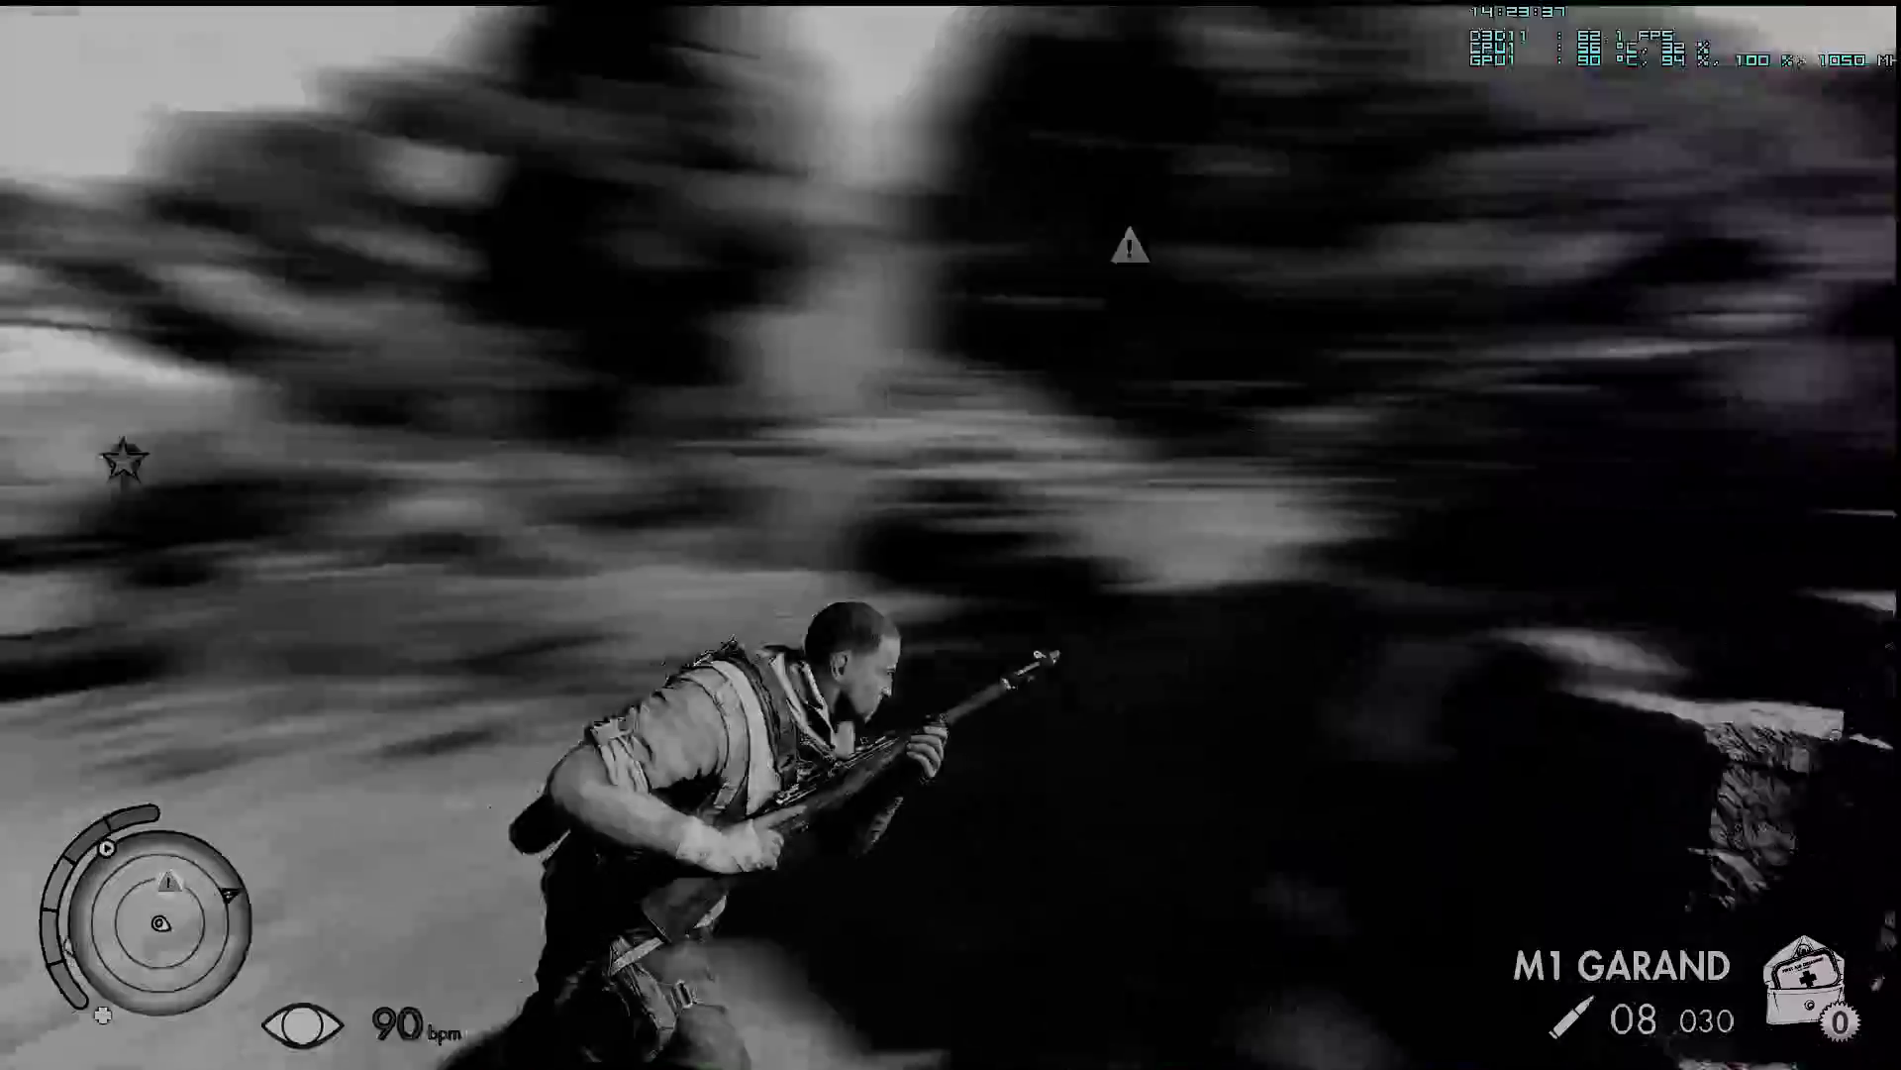
pyautogui.press('w')
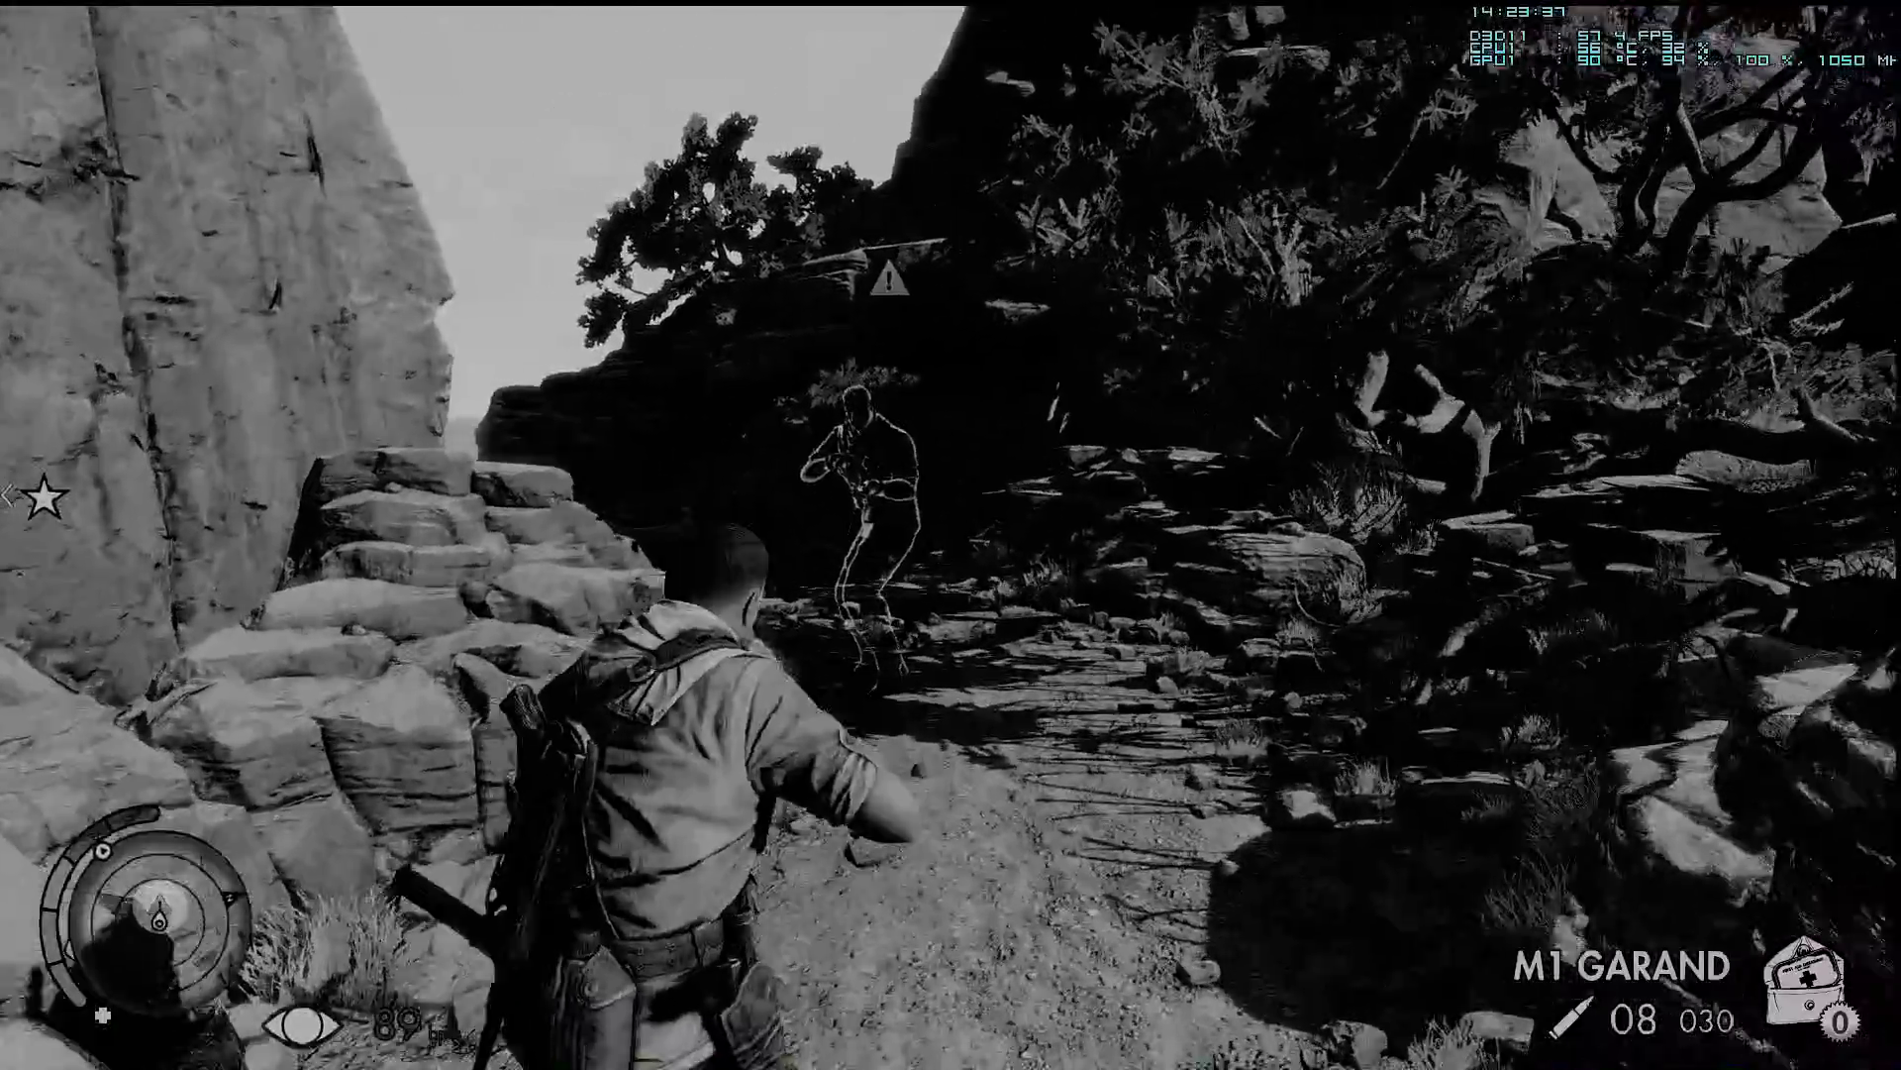
pyautogui.press('w')
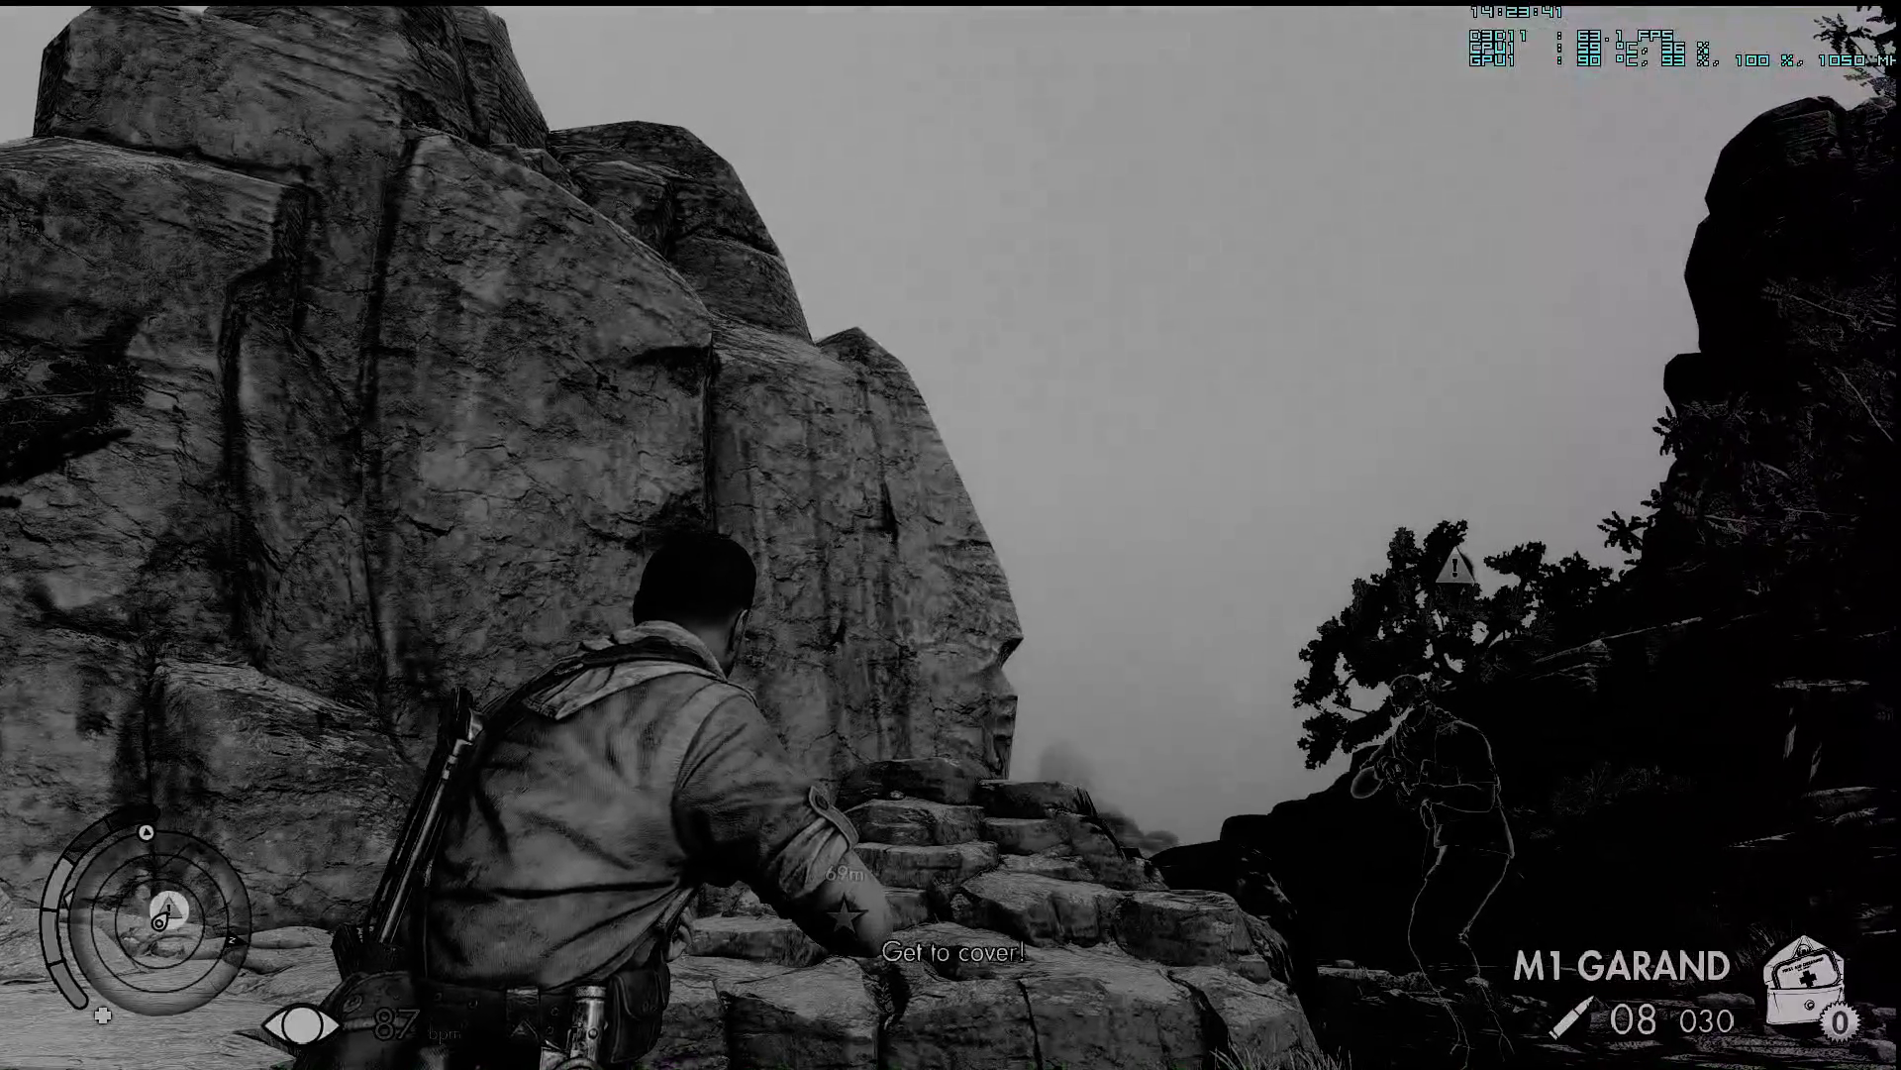
pyautogui.press('w')
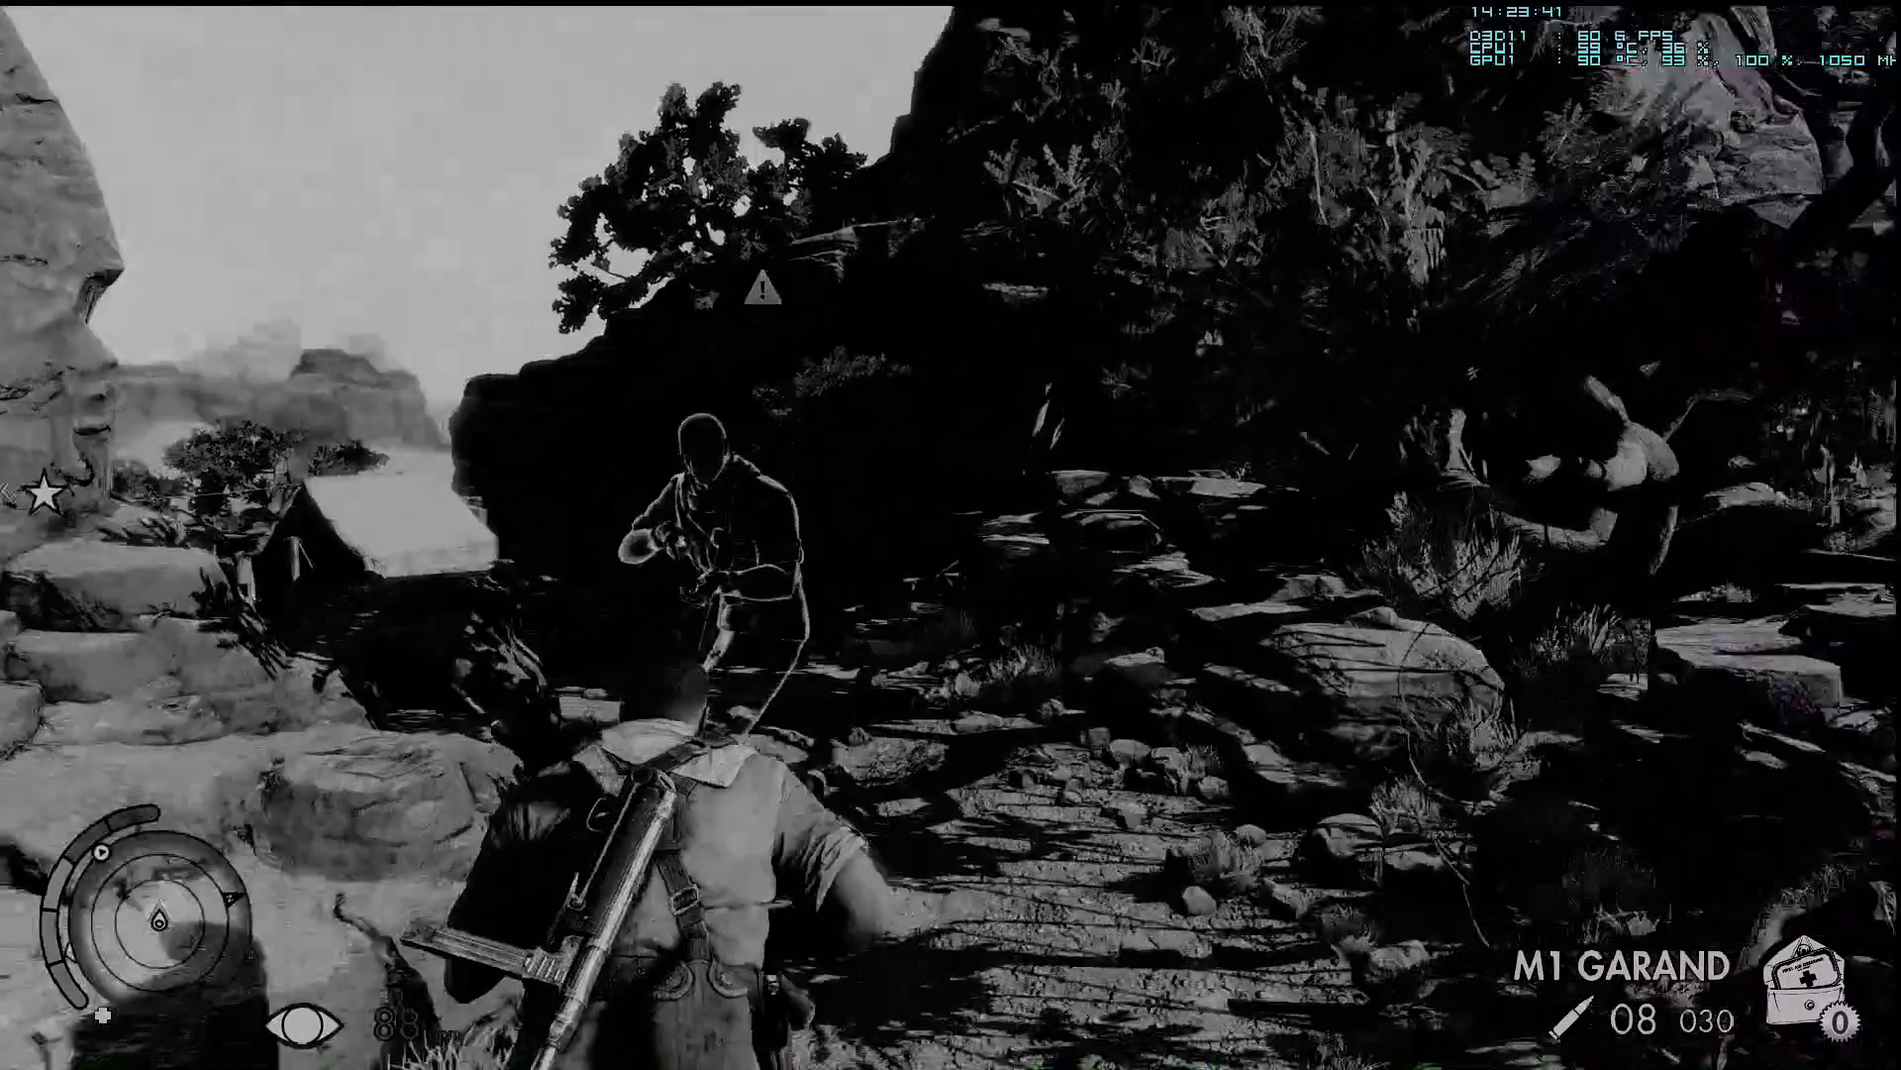
pyautogui.press('w')
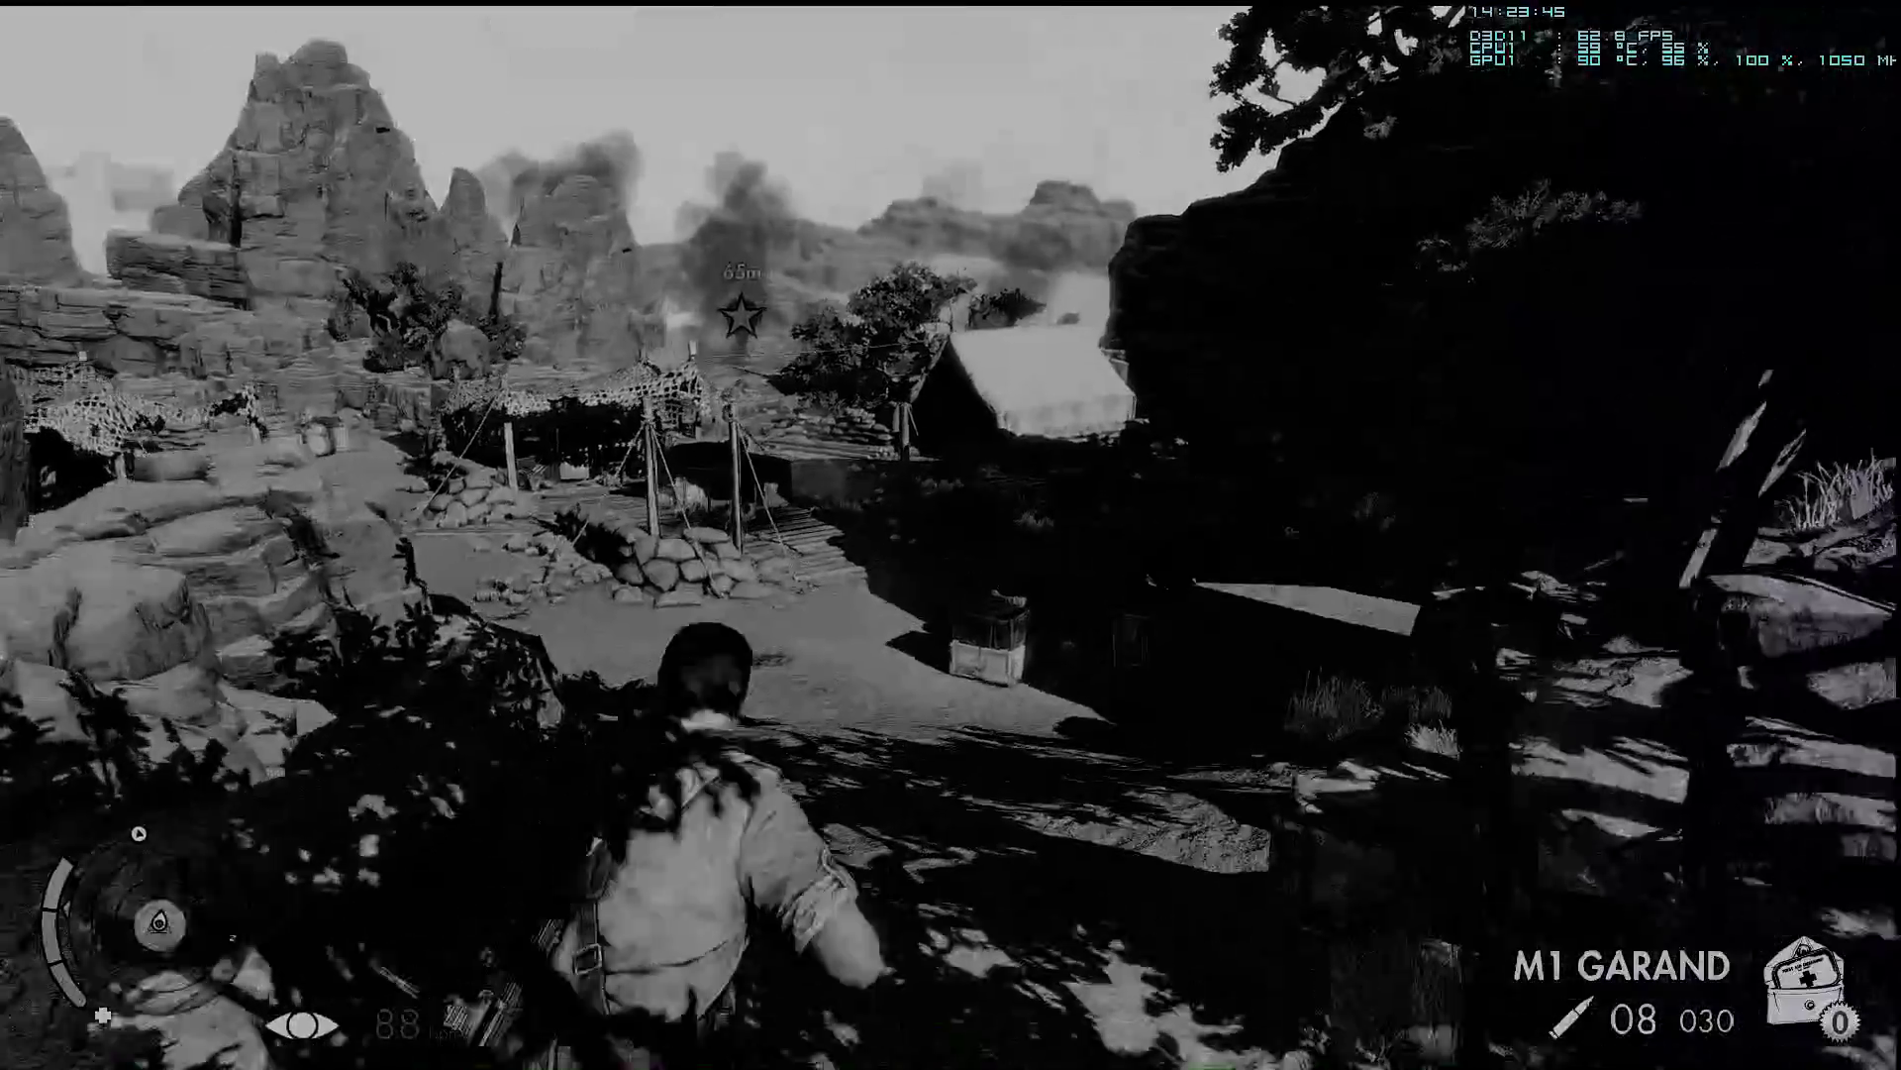
# Head back down from the rocks to the camp and approach the large tent through the shadows.
pyautogui.press('w')
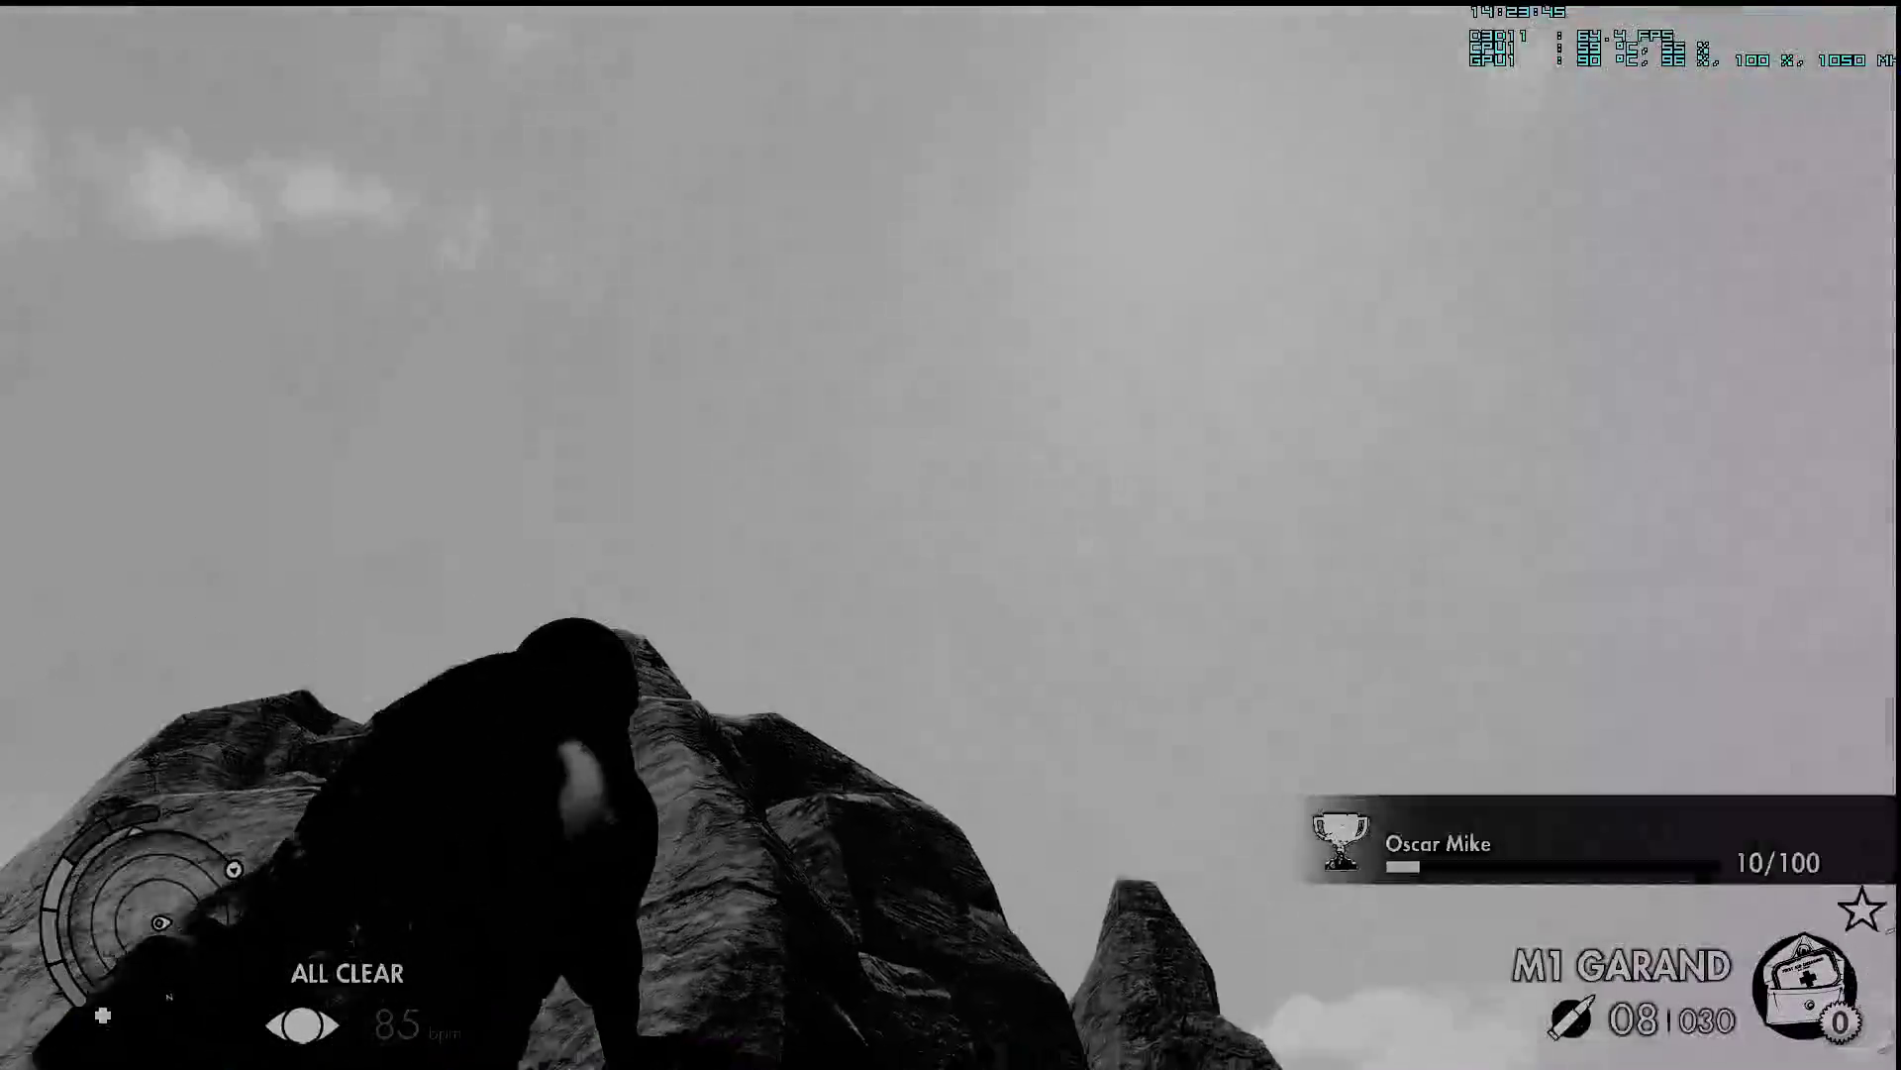
pyautogui.press('w')
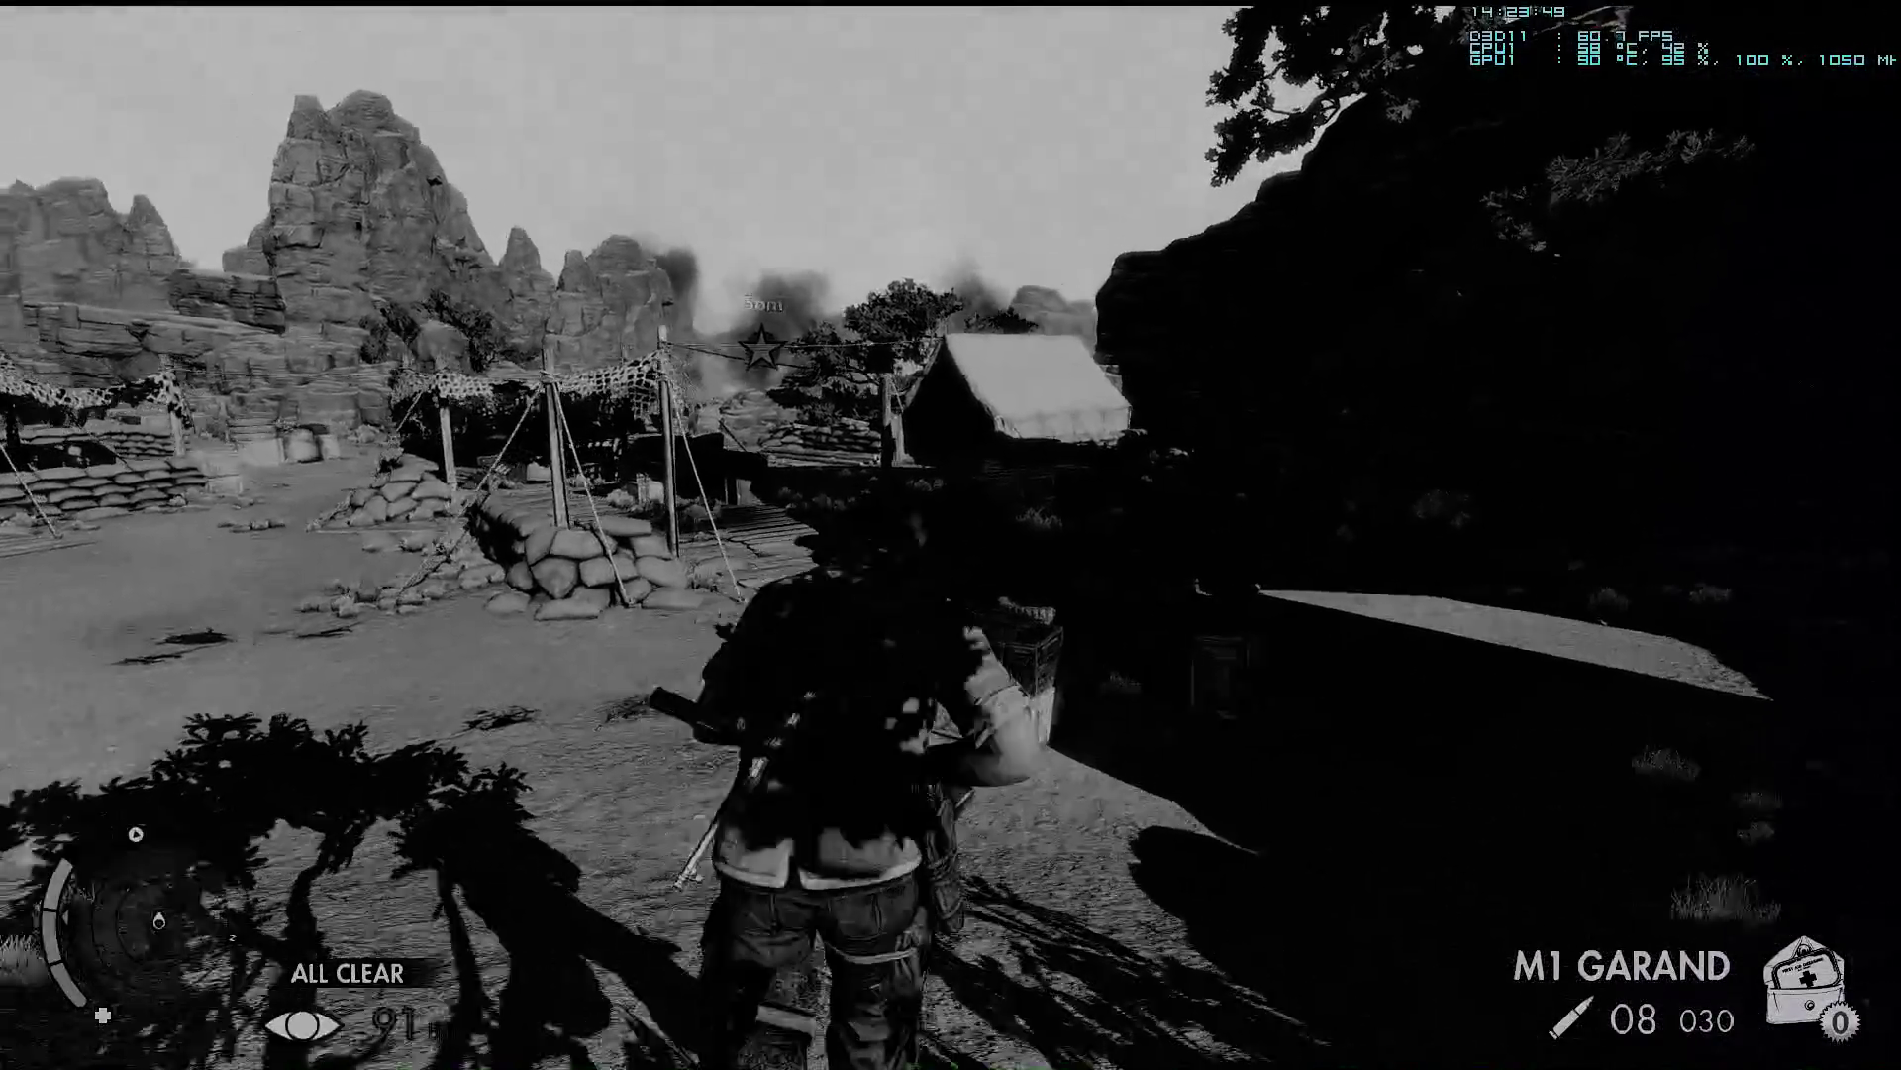
pyautogui.press('w')
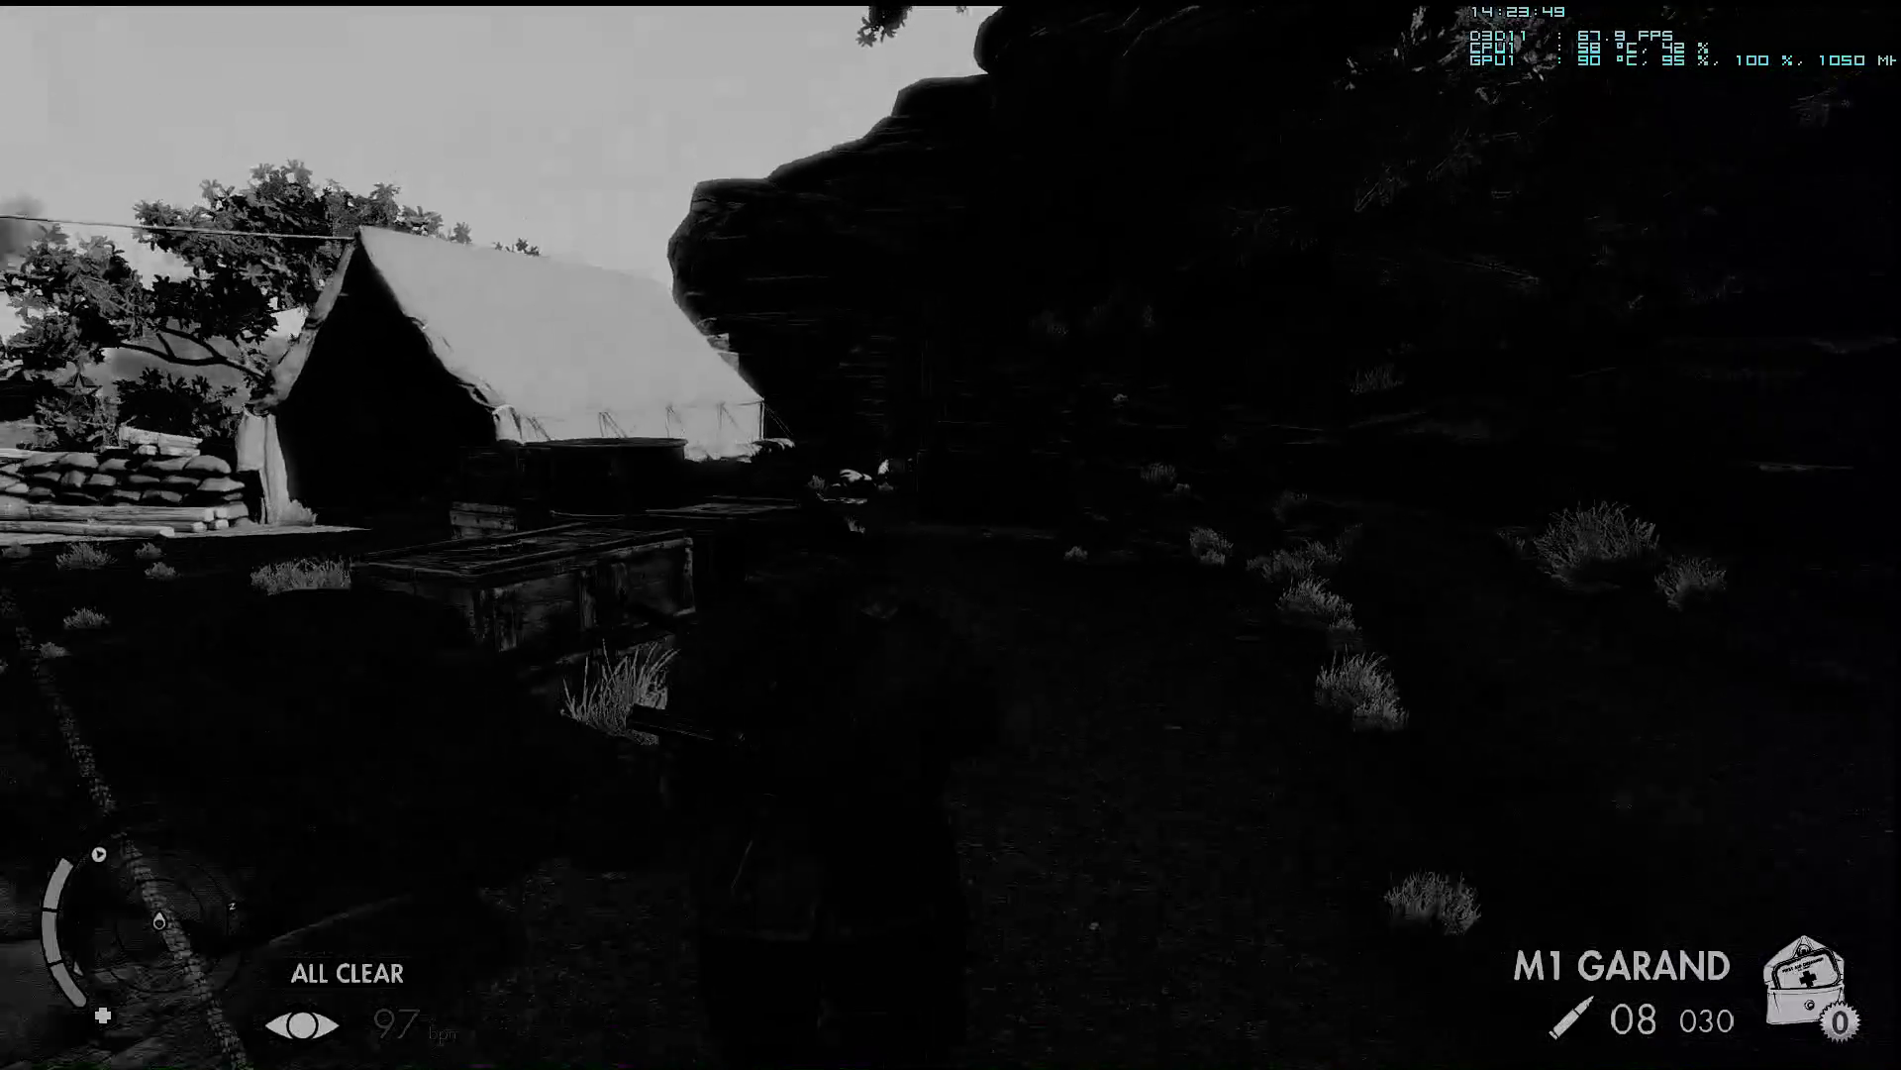
# Move up to the shaded crates by the rock wall and toggle the SweetFX preset off and on to compare the colours.
pyautogui.press('w')
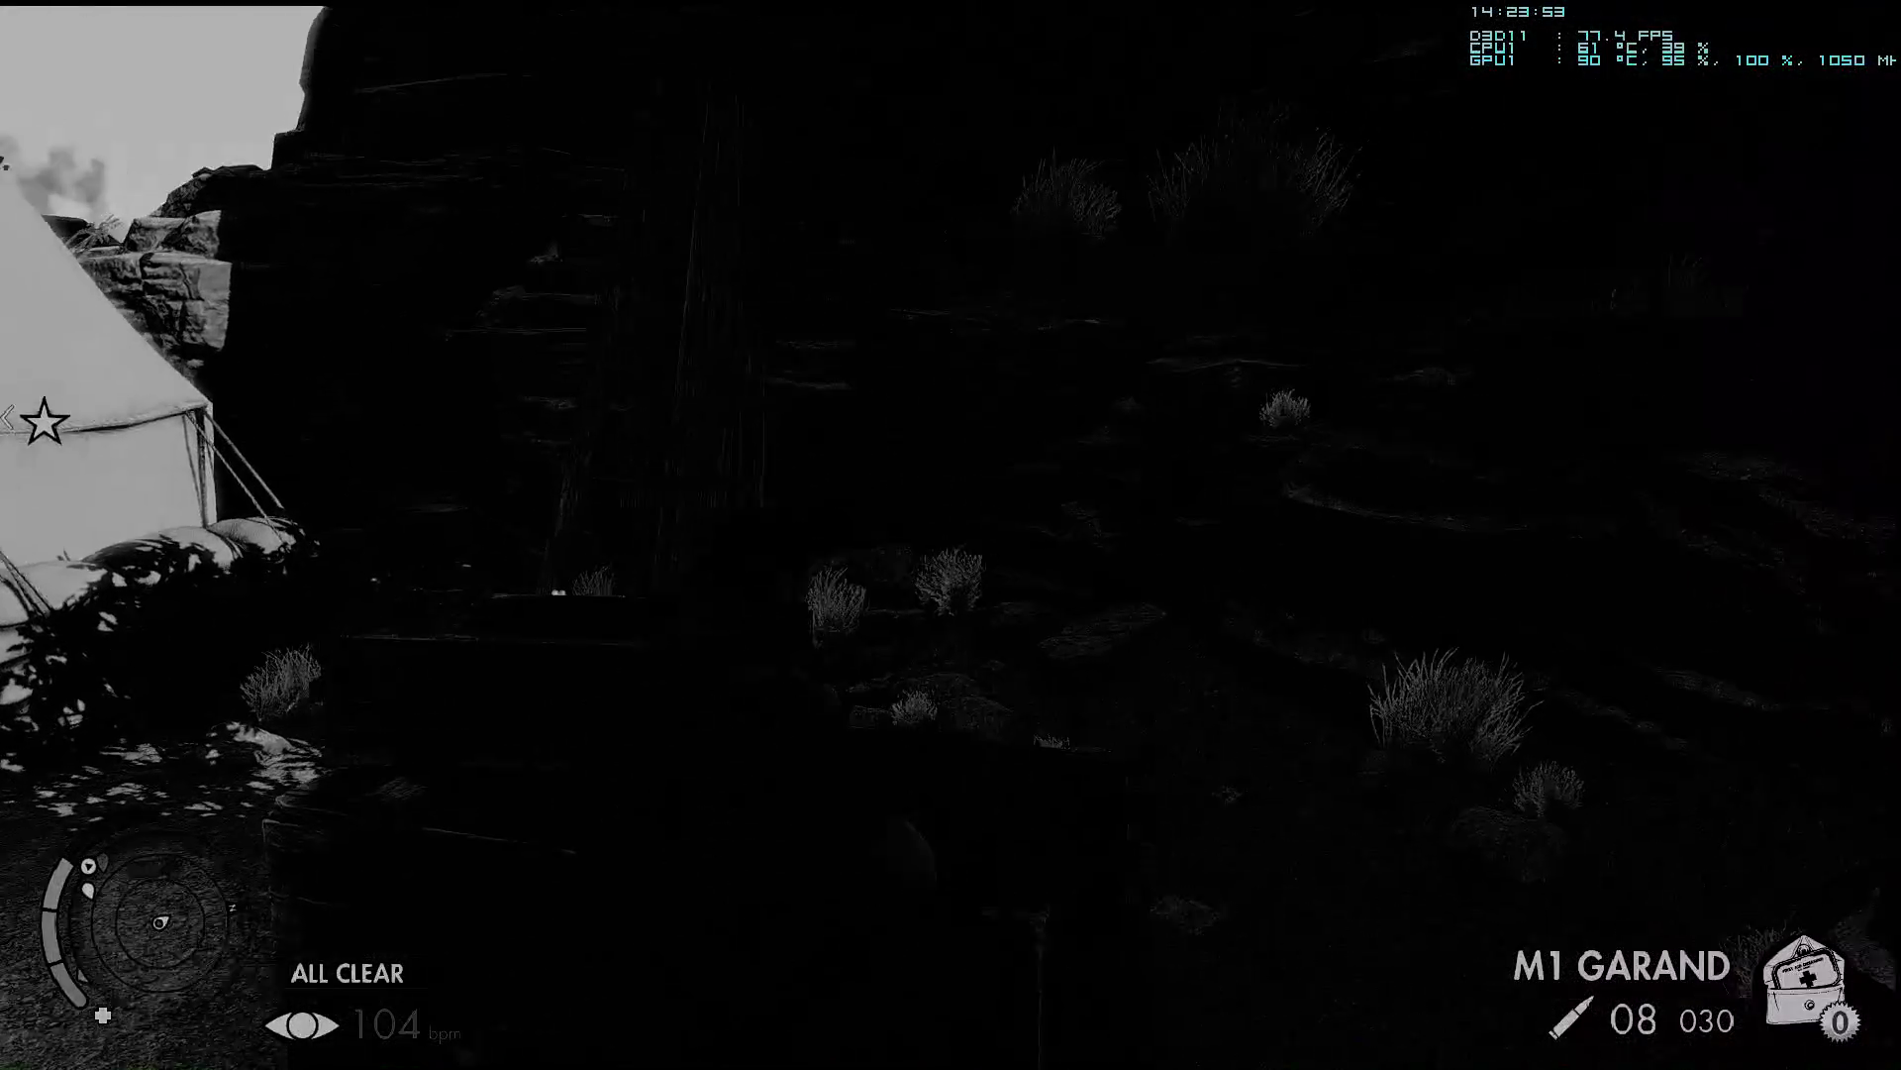
pyautogui.press('w')
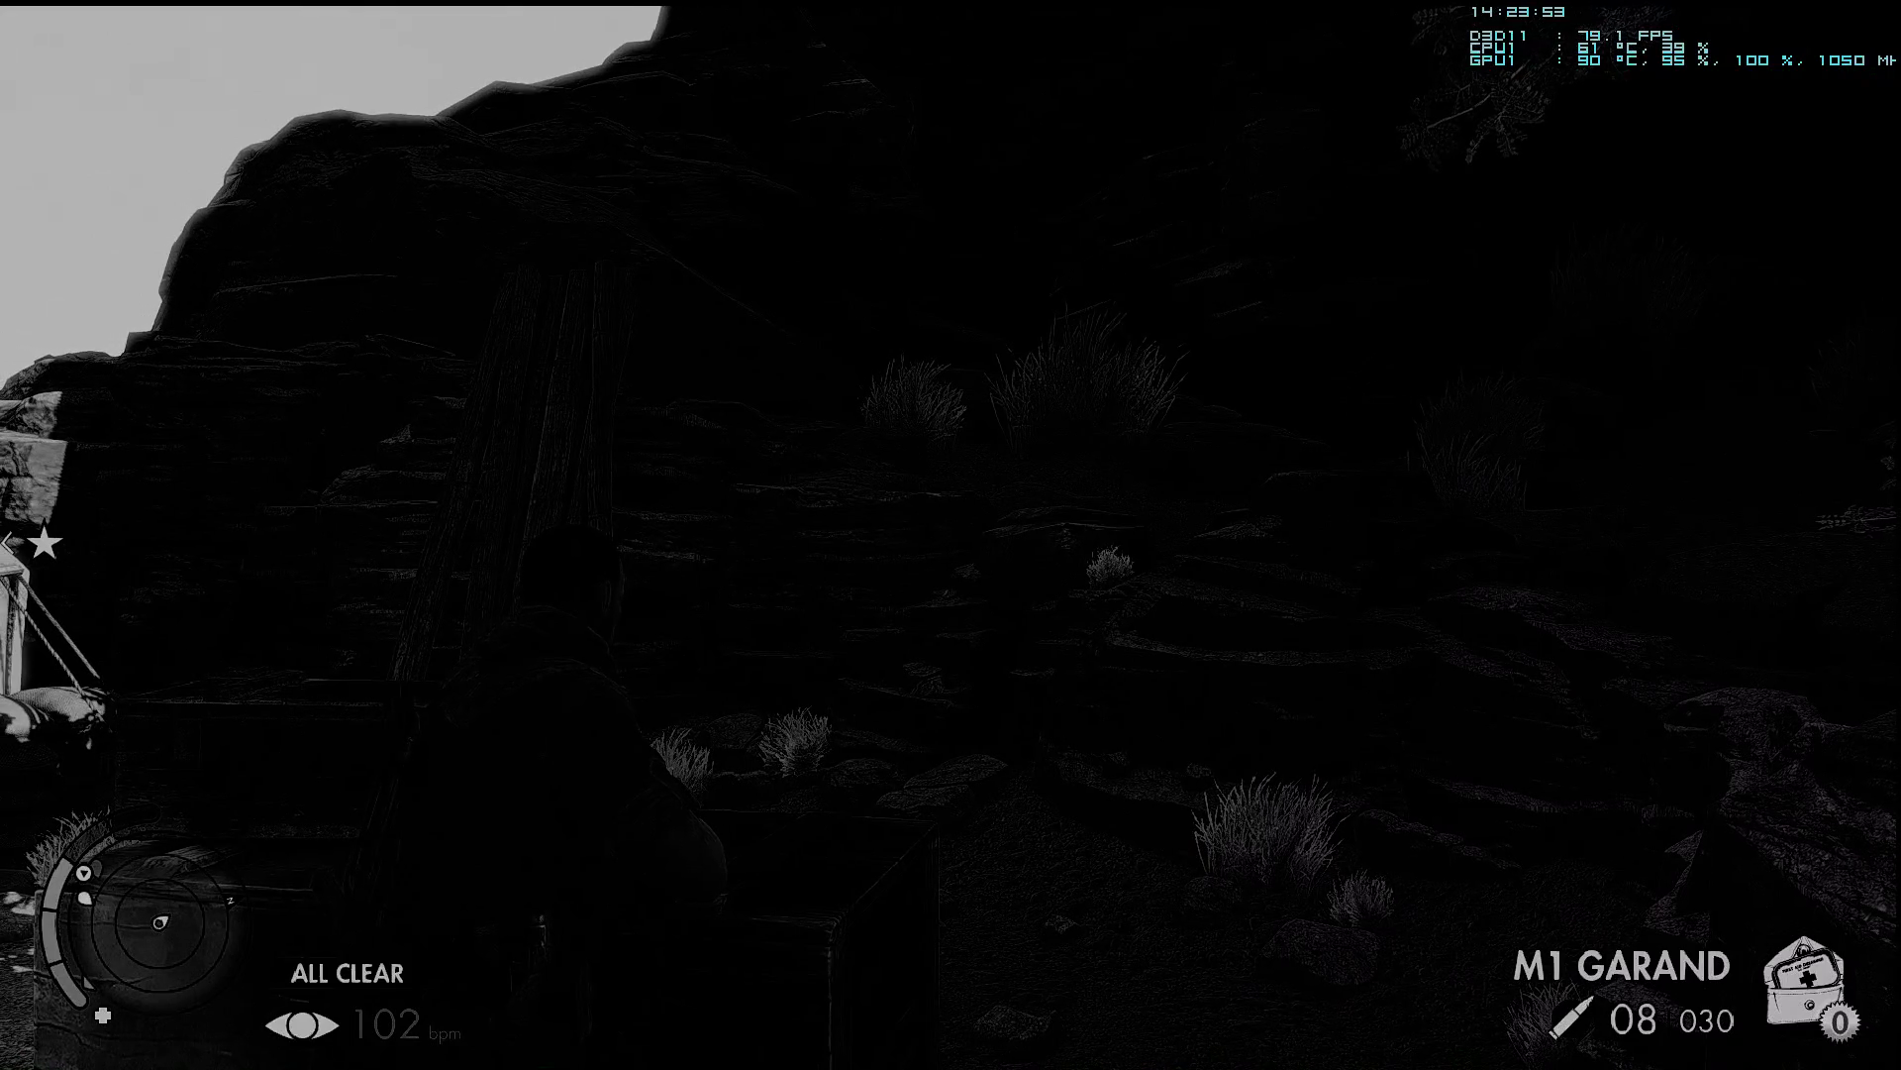
pyautogui.press('Scroll_Lock')
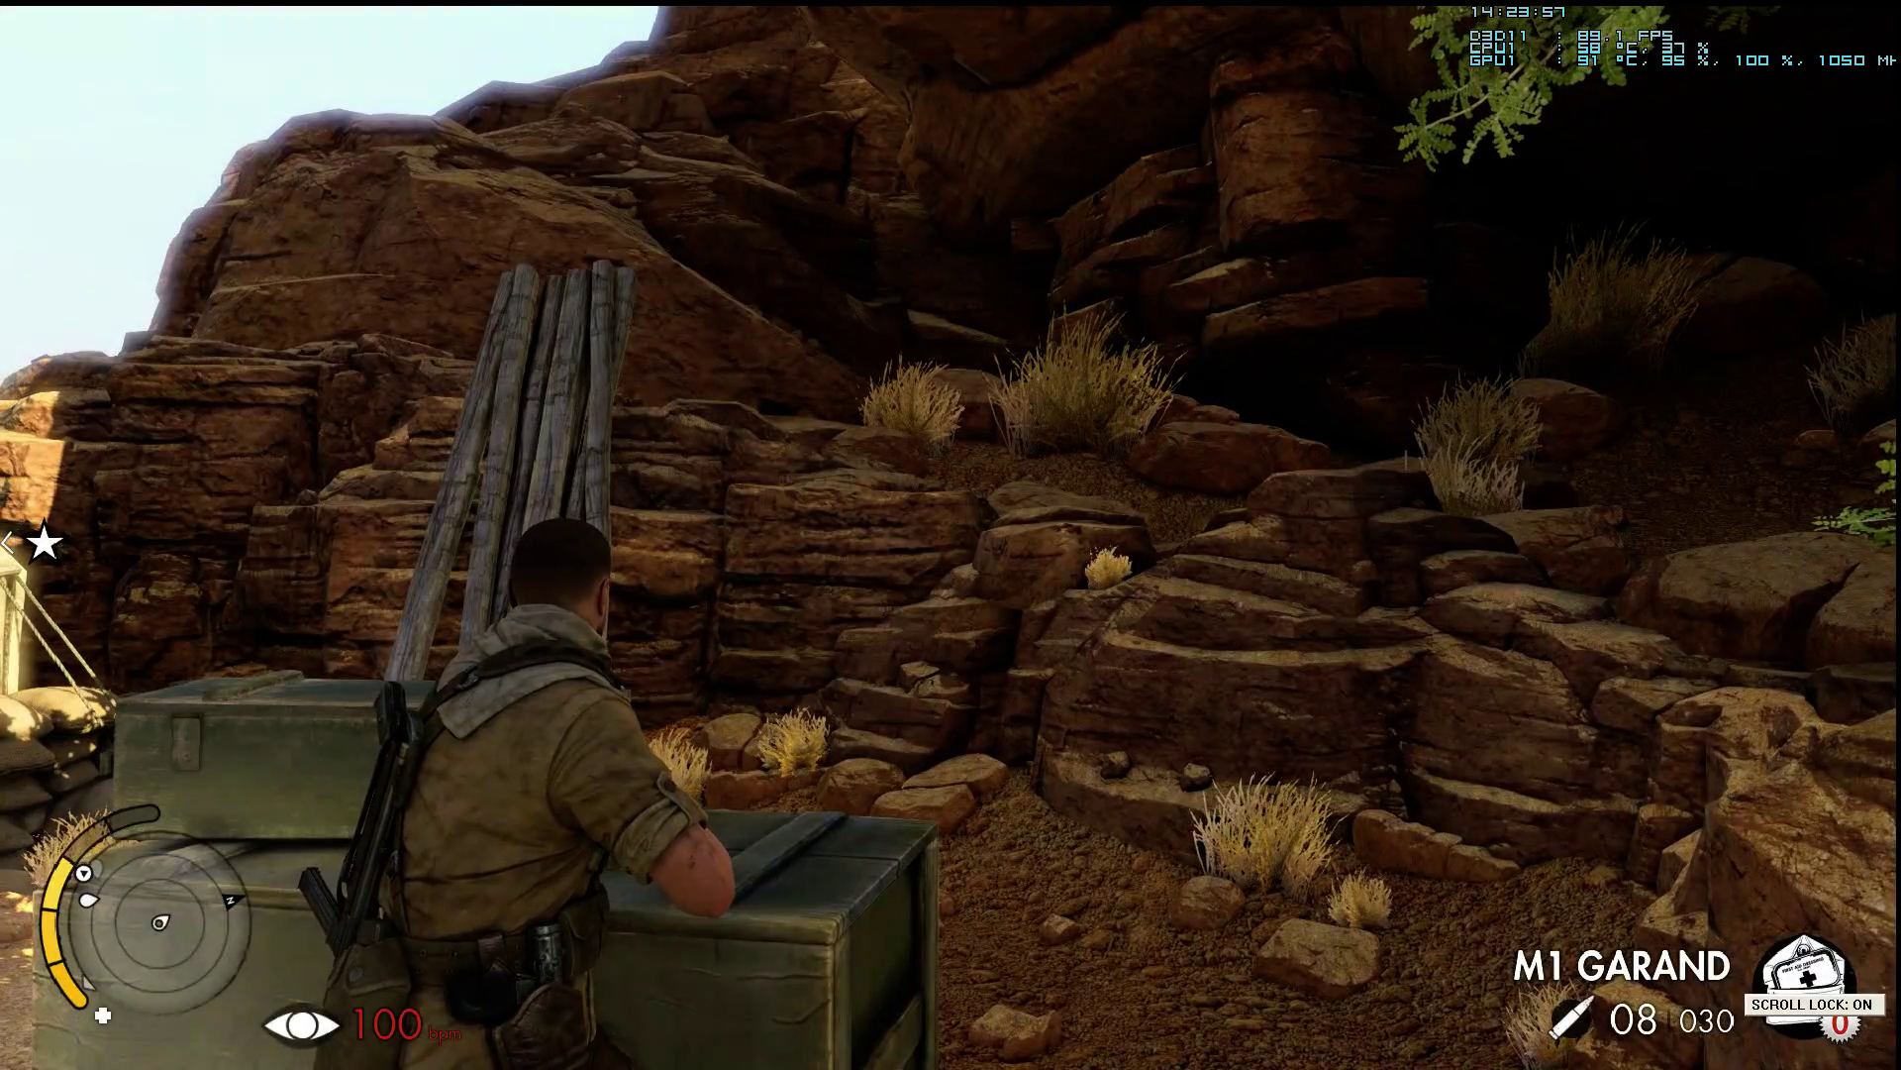
pyautogui.press('Scroll_Lock')
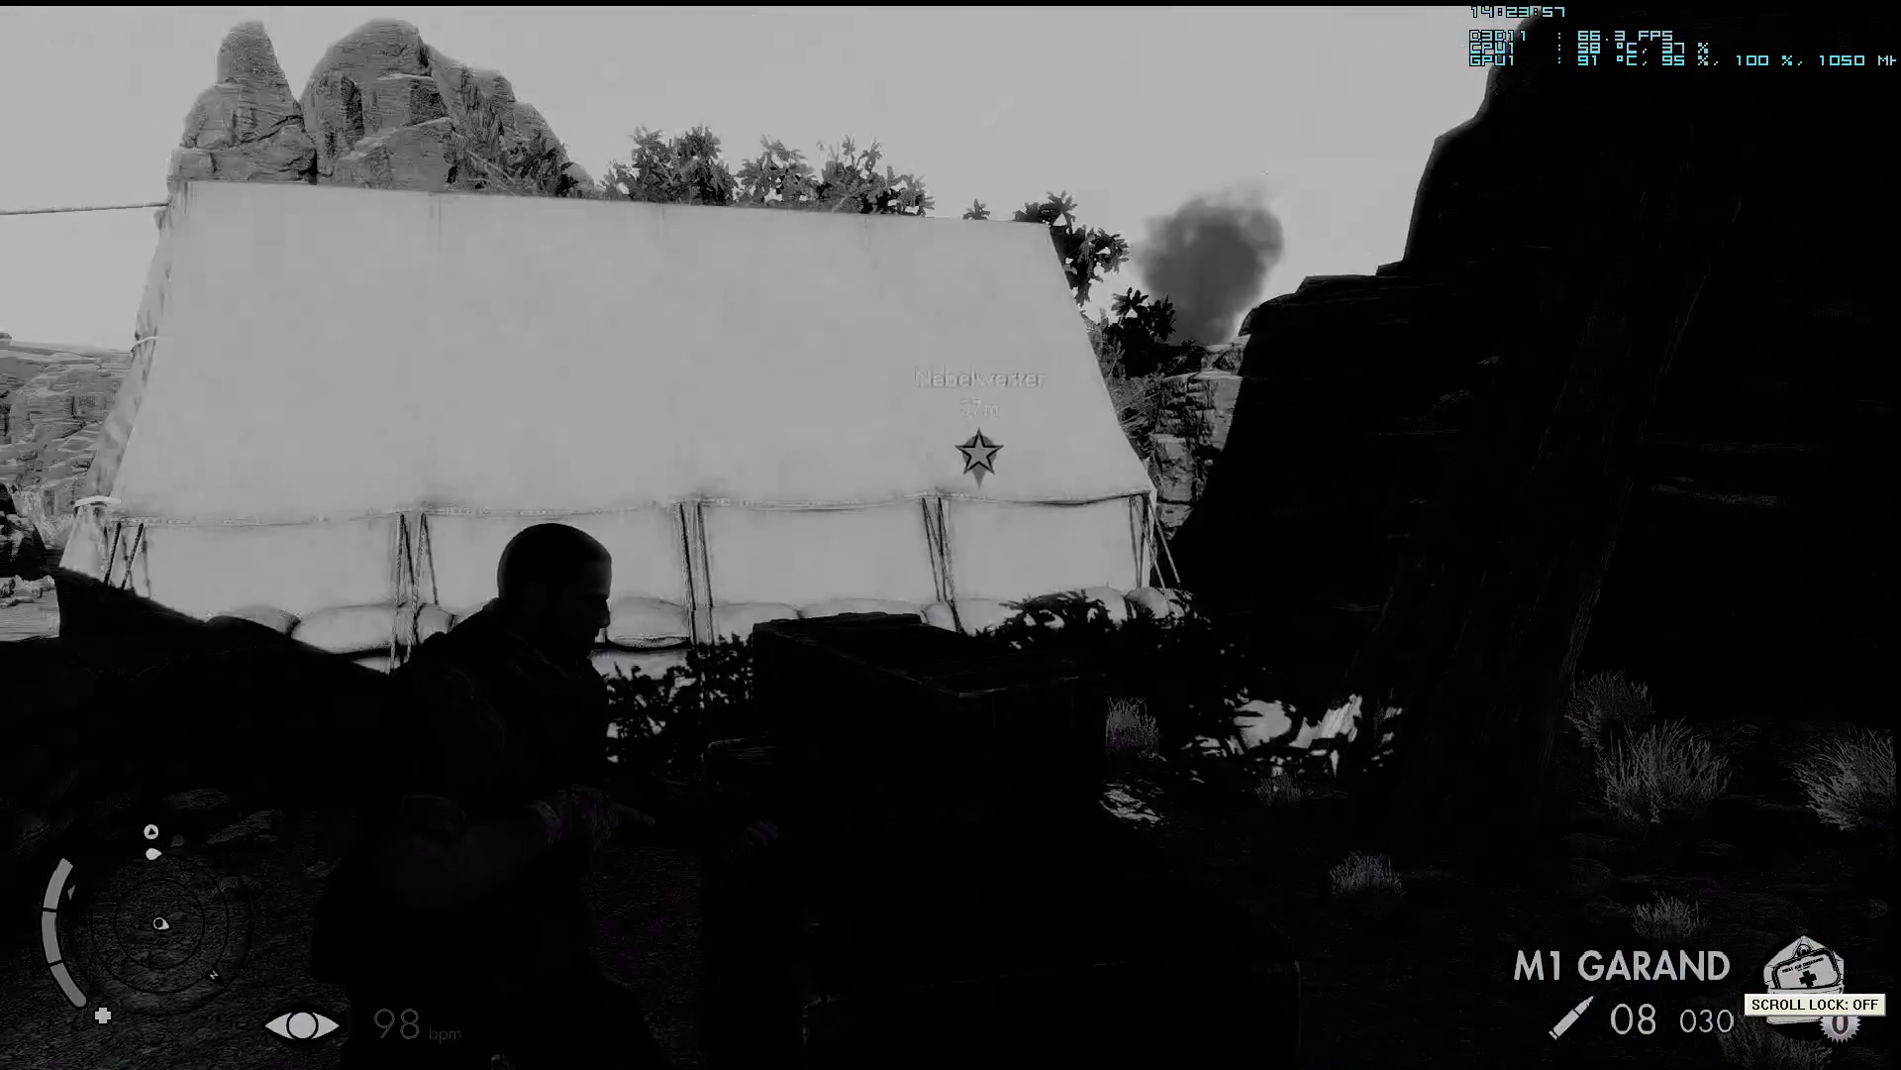
# Walk past the tent entrance toward the ridge, shoot the enemy through the rifle scope and increase the scope's zoom.
pyautogui.press('w')
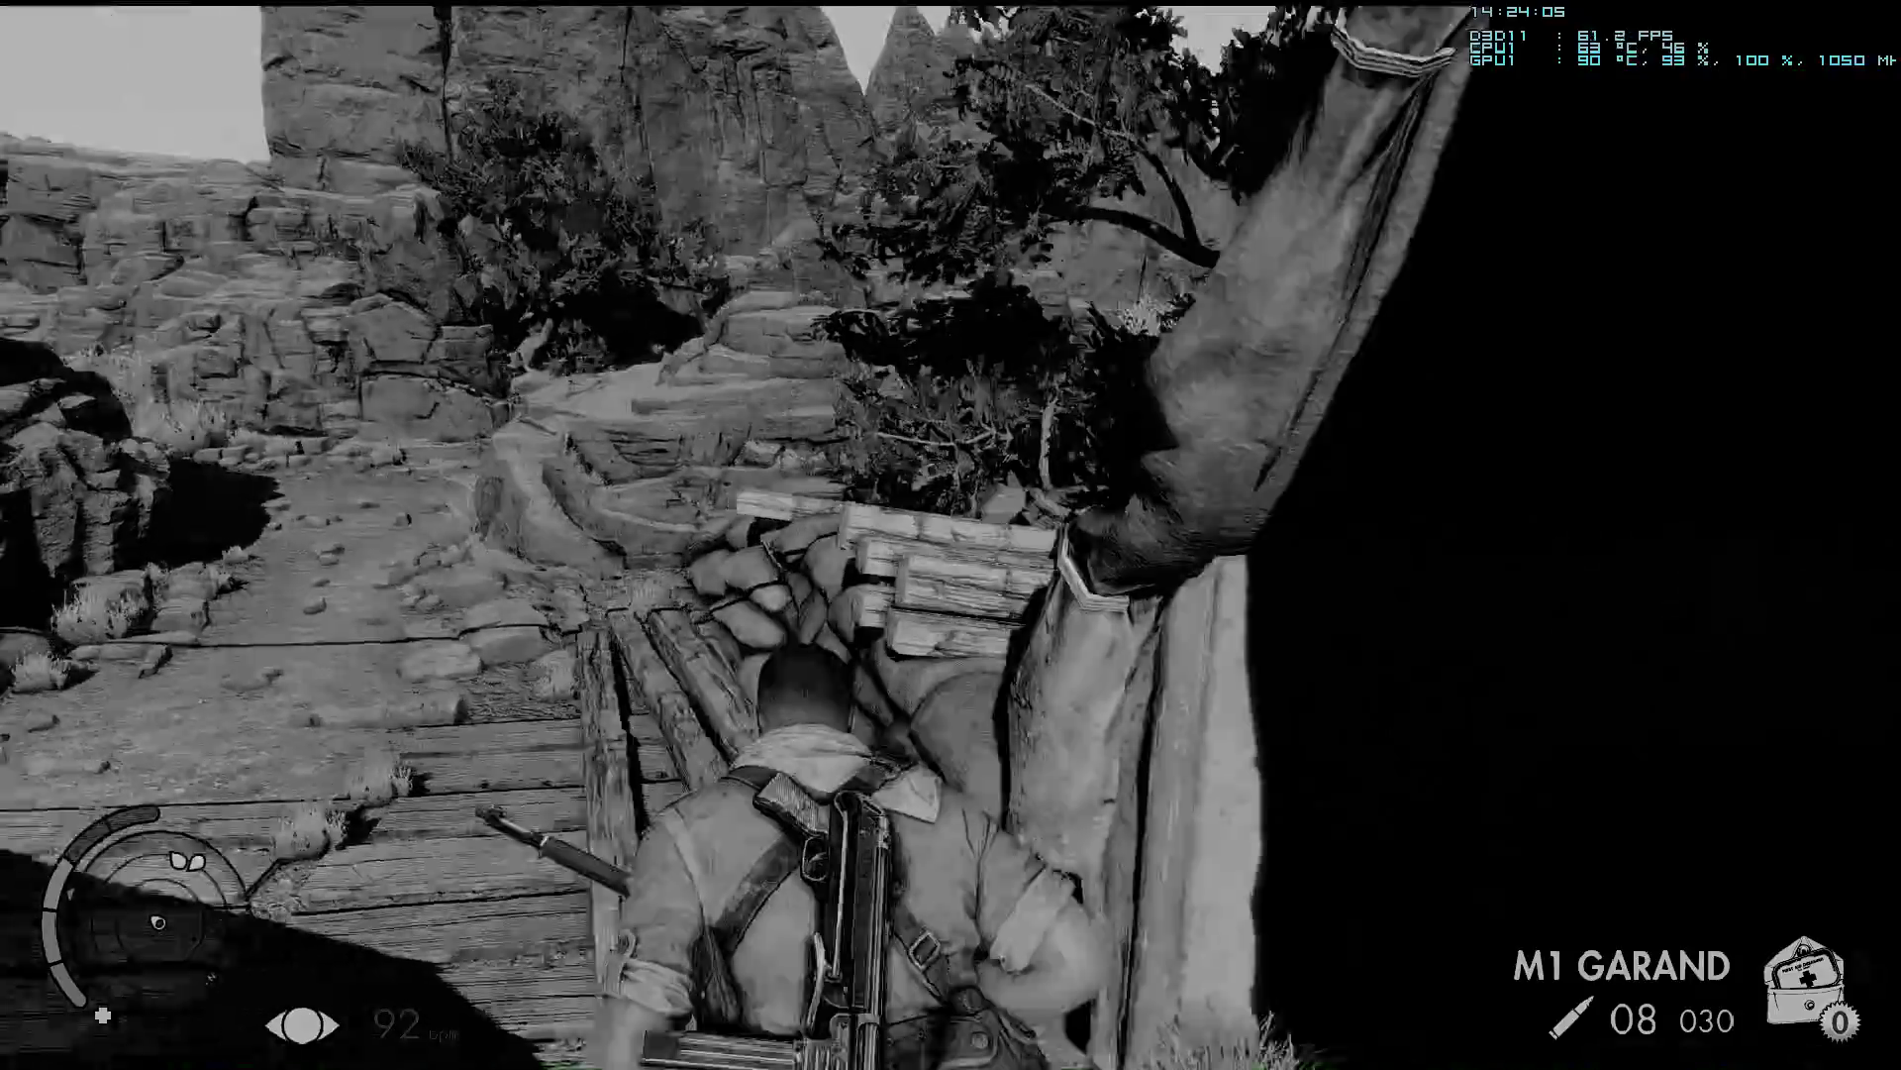
pyautogui.press('w')
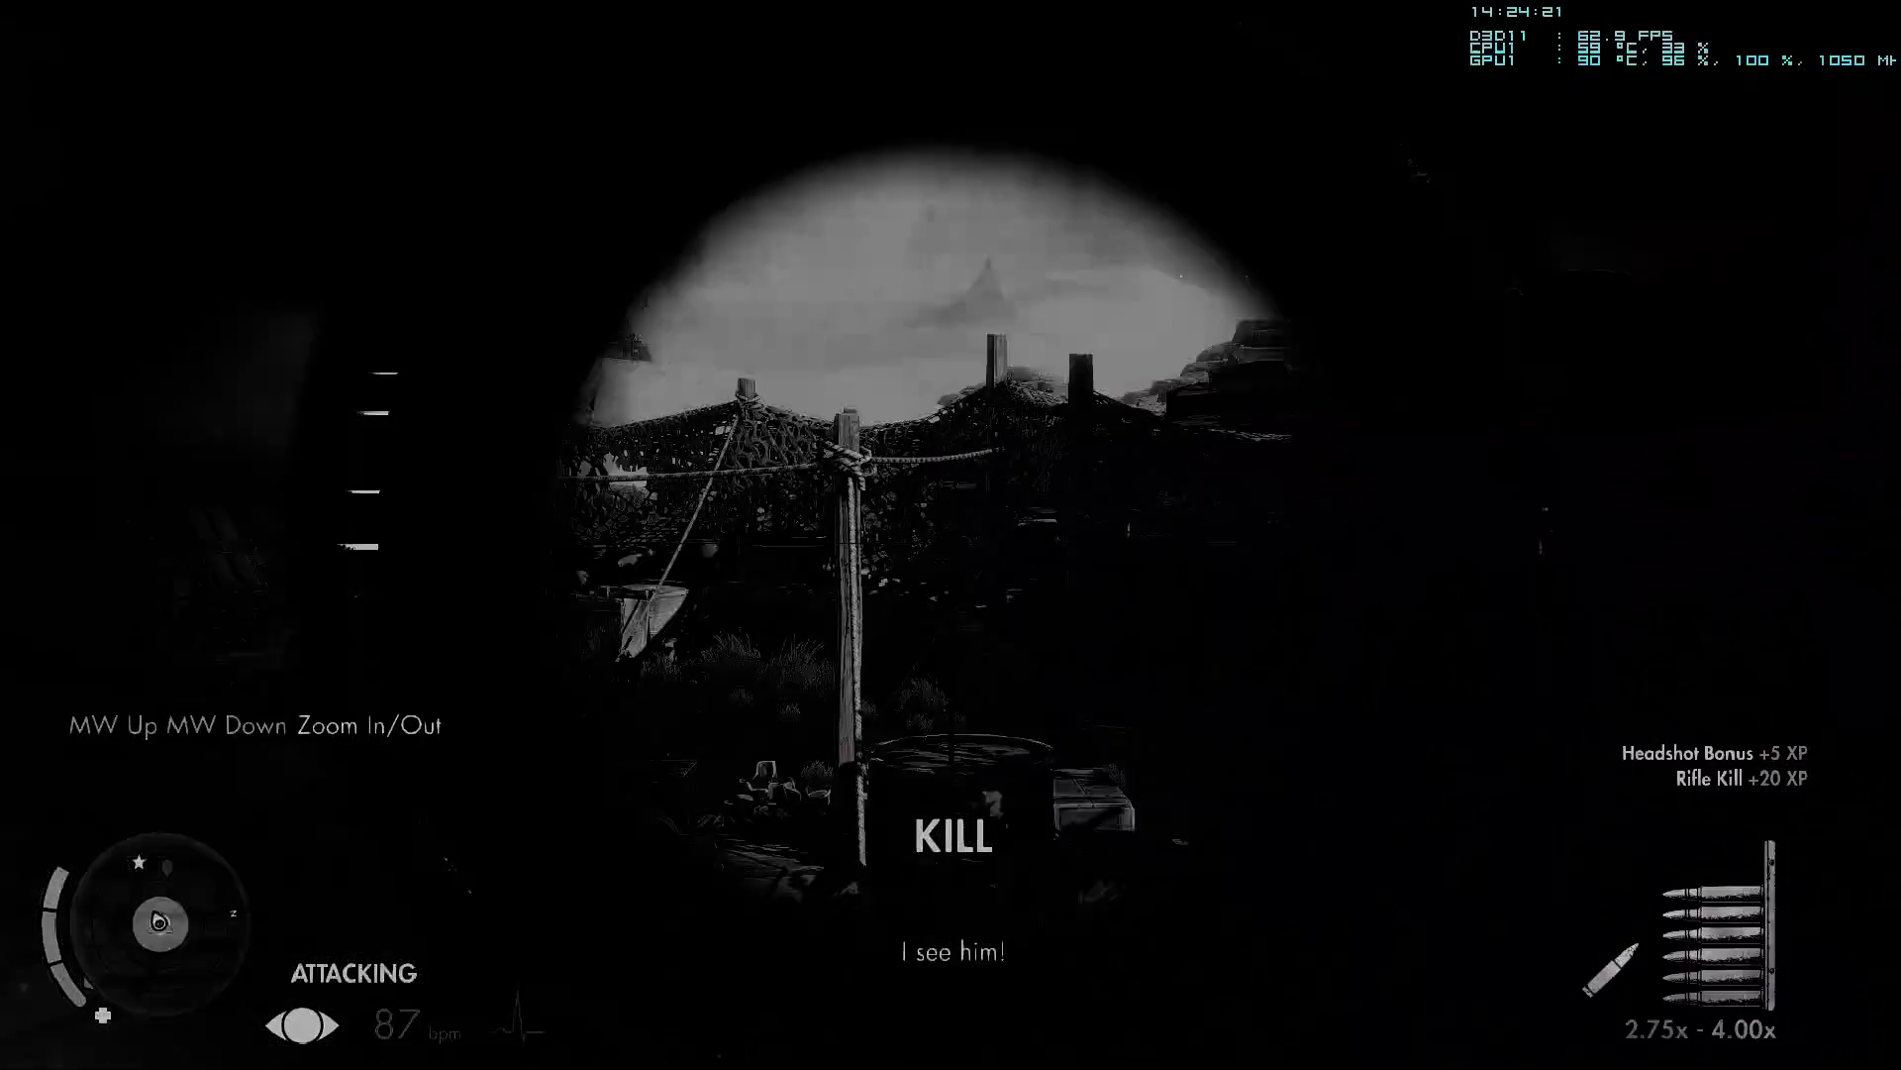
pyautogui.scroll(1, 950, 534)
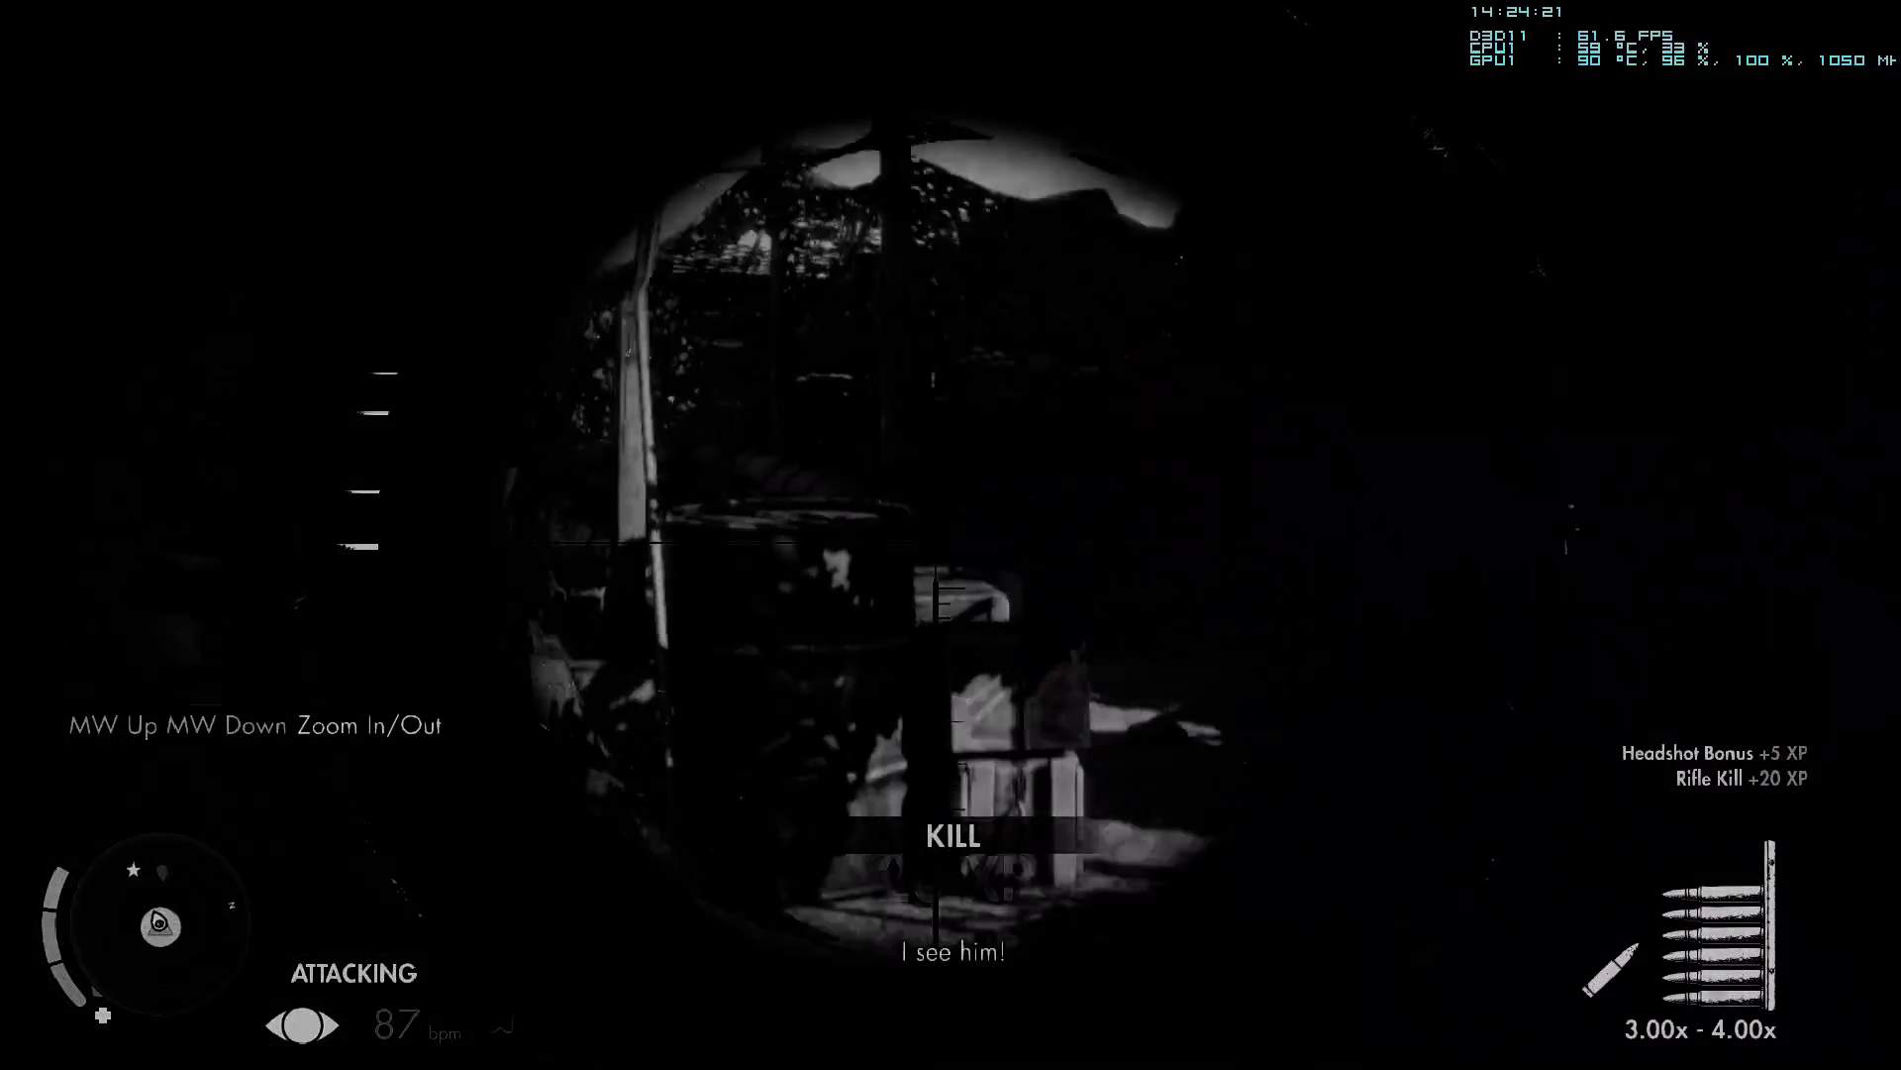
pyautogui.scroll(3, 951, 535)
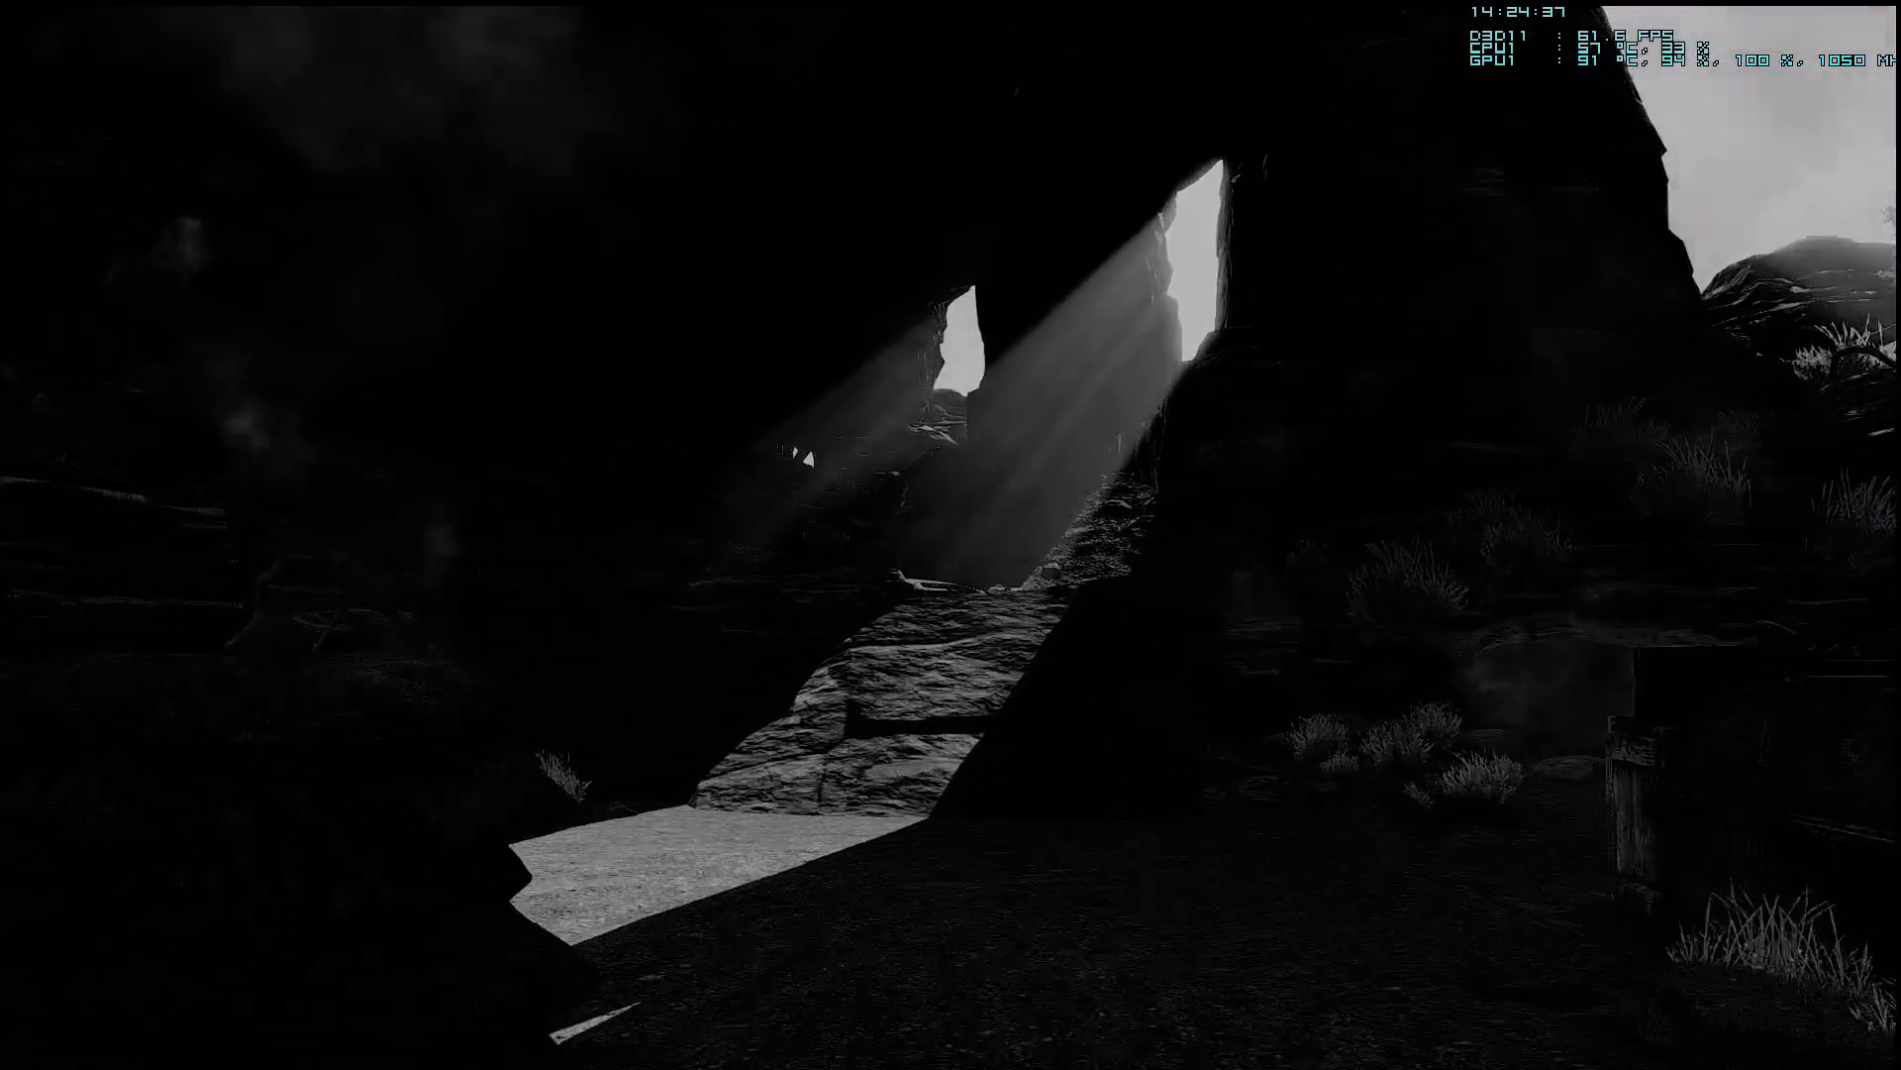
# Cross the sandbagged Nebelwerfer position and move in a crouch toward the wooden planks.
pyautogui.press('w')
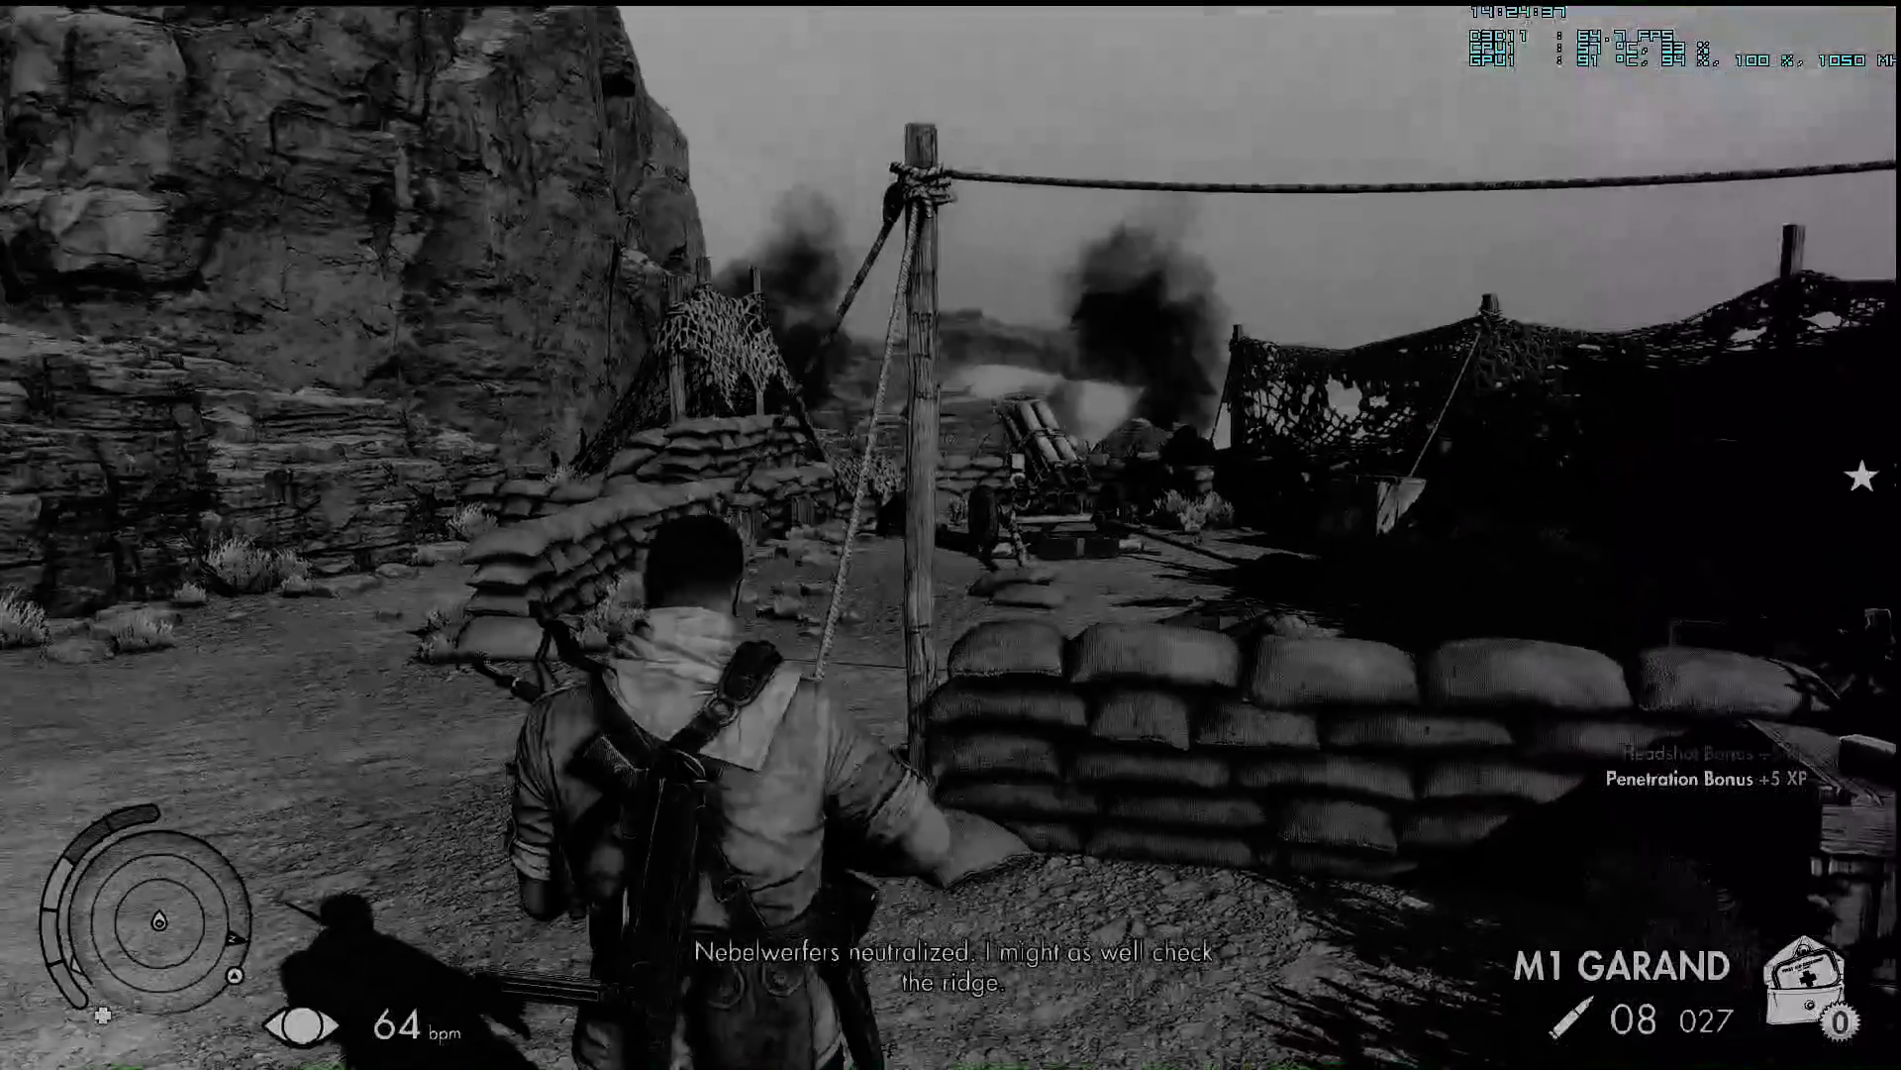
pyautogui.press('c')
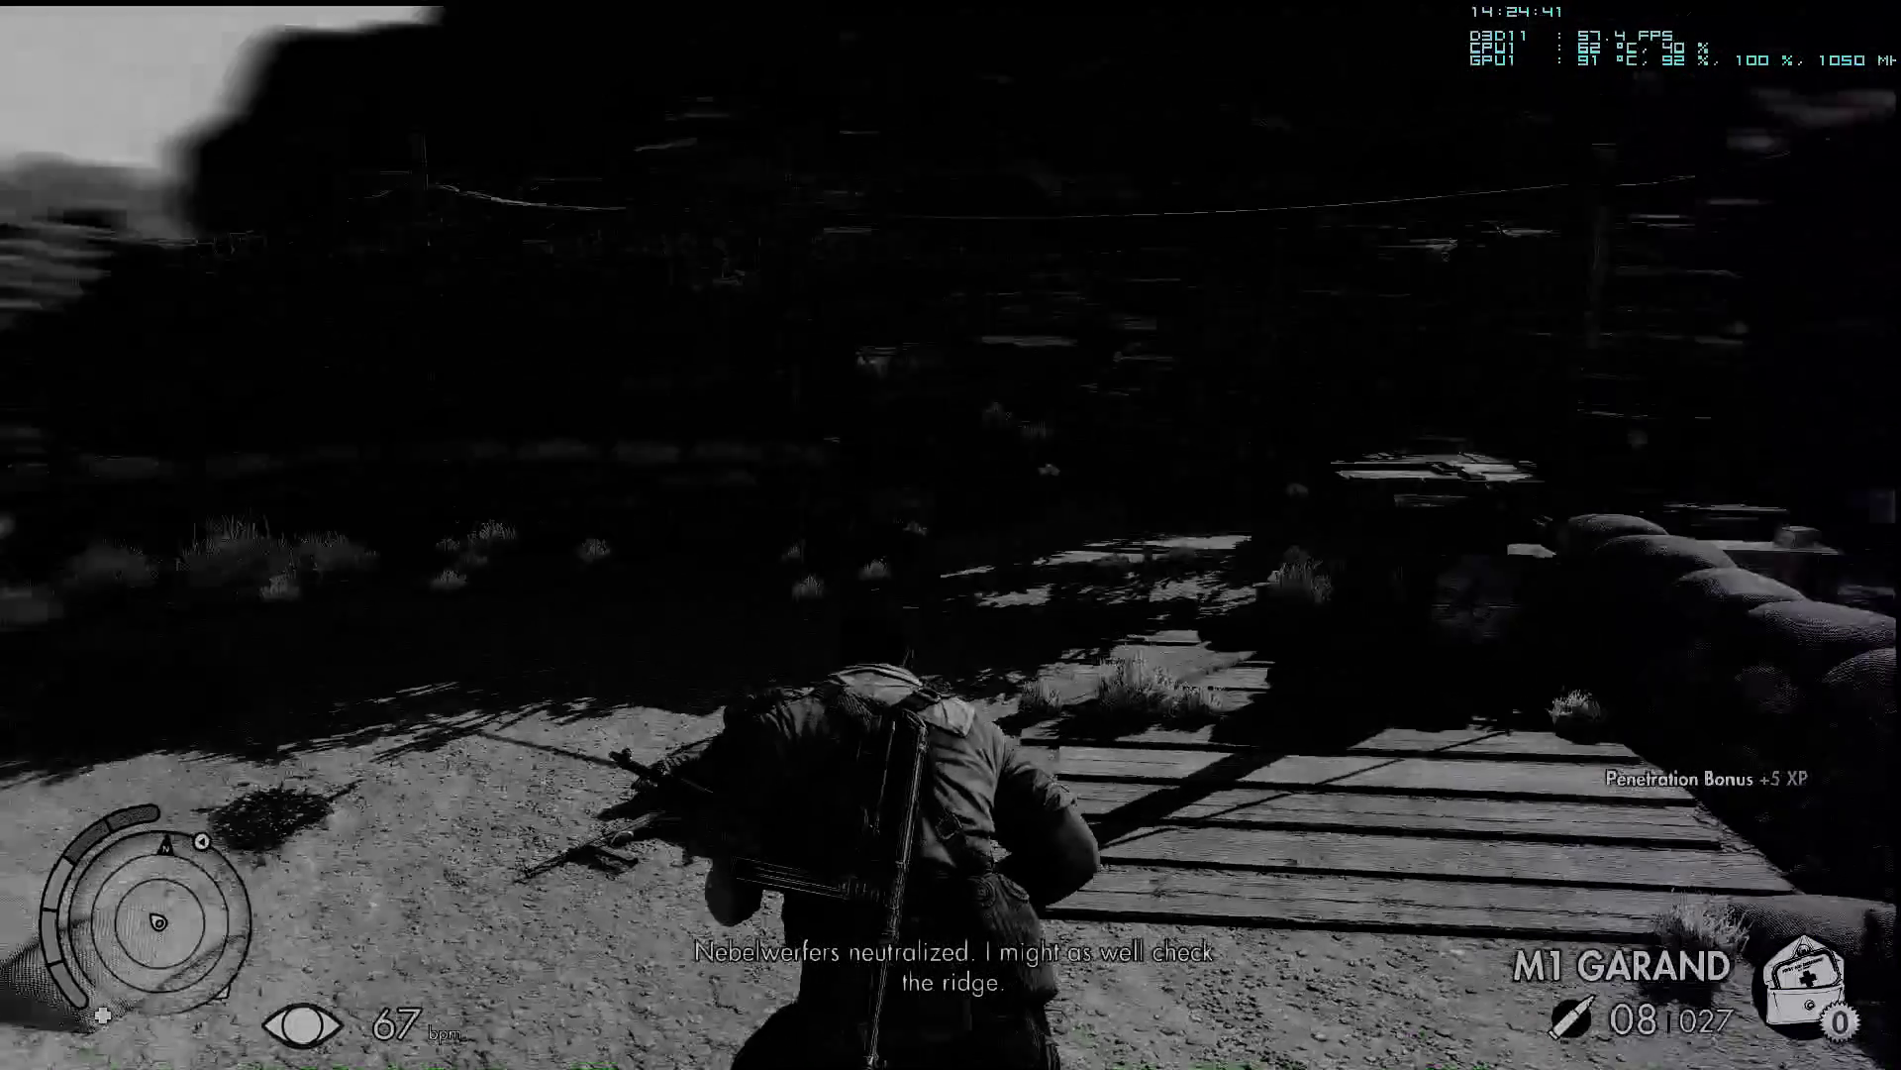
# Pause the mission, switch the game to windowed mode and return to gameplay.
pyautogui.press('Escape')
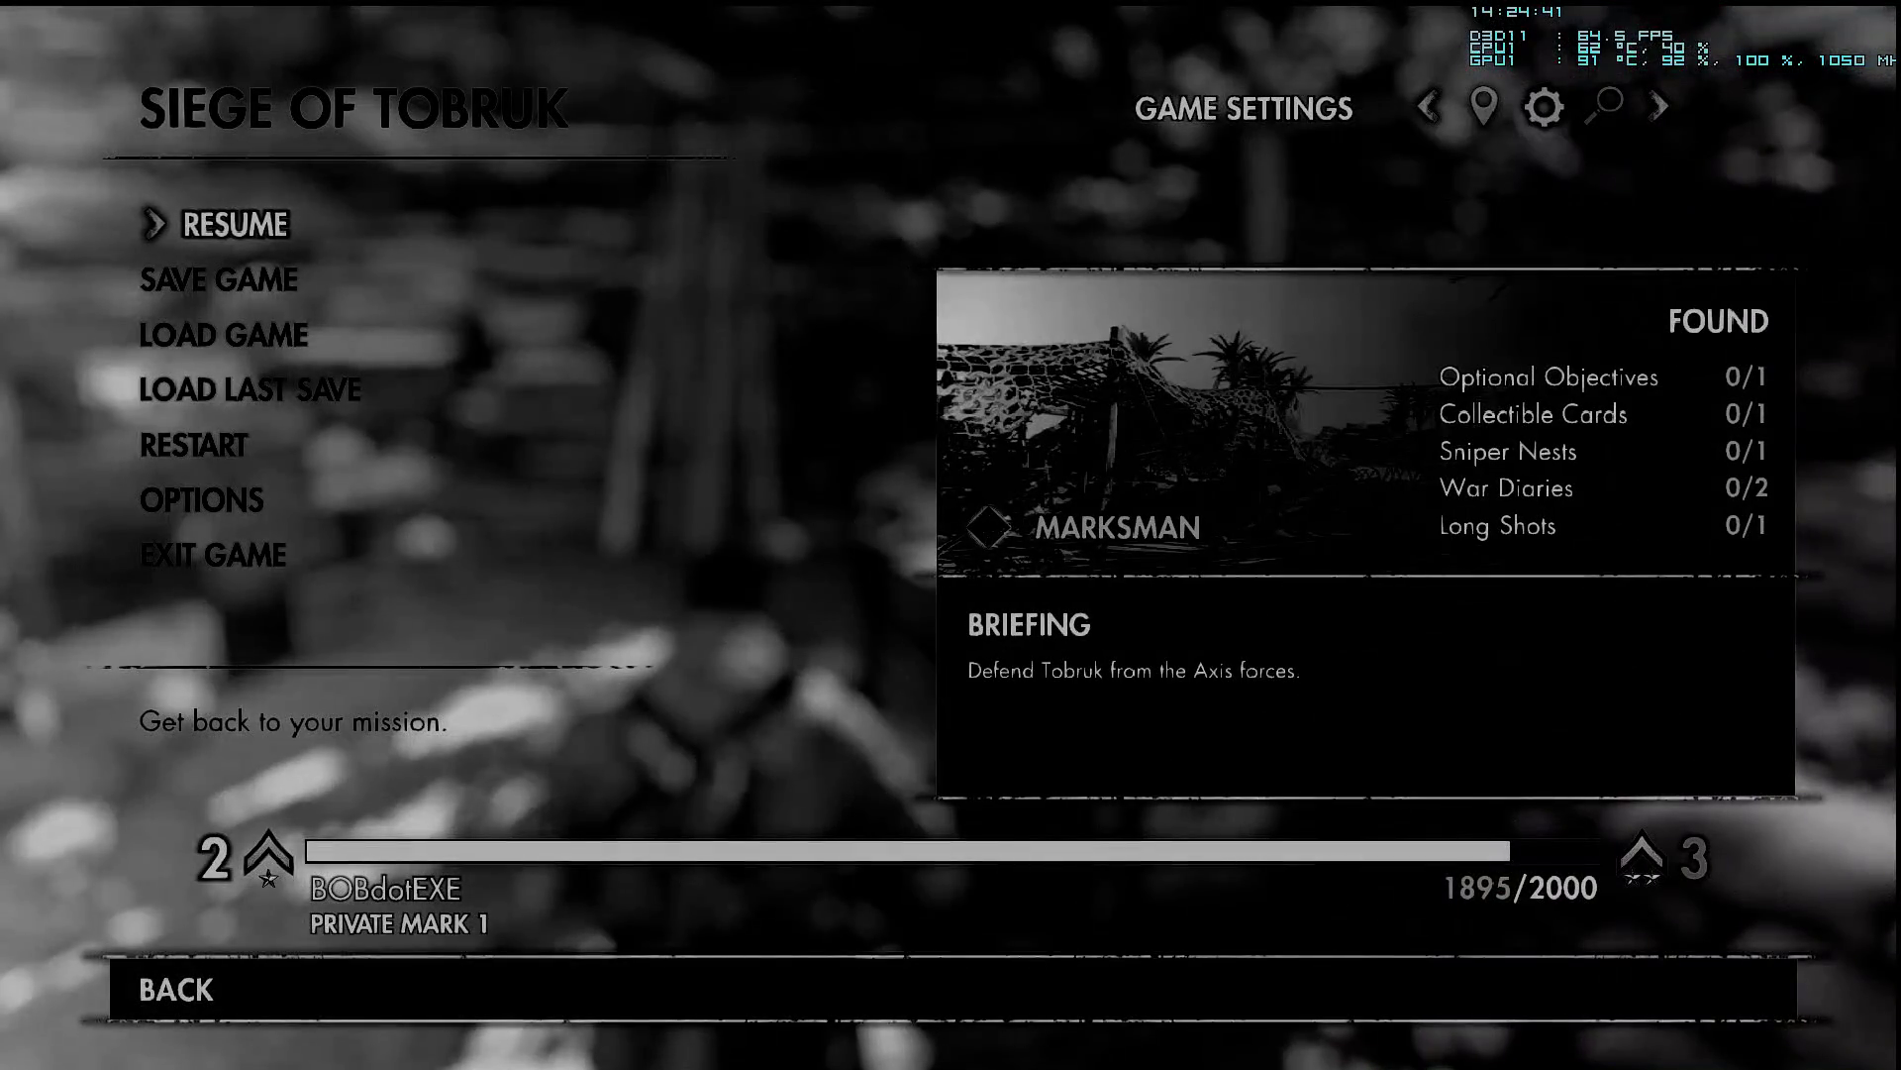
pyautogui.press('Up')
pyautogui.press('Return')
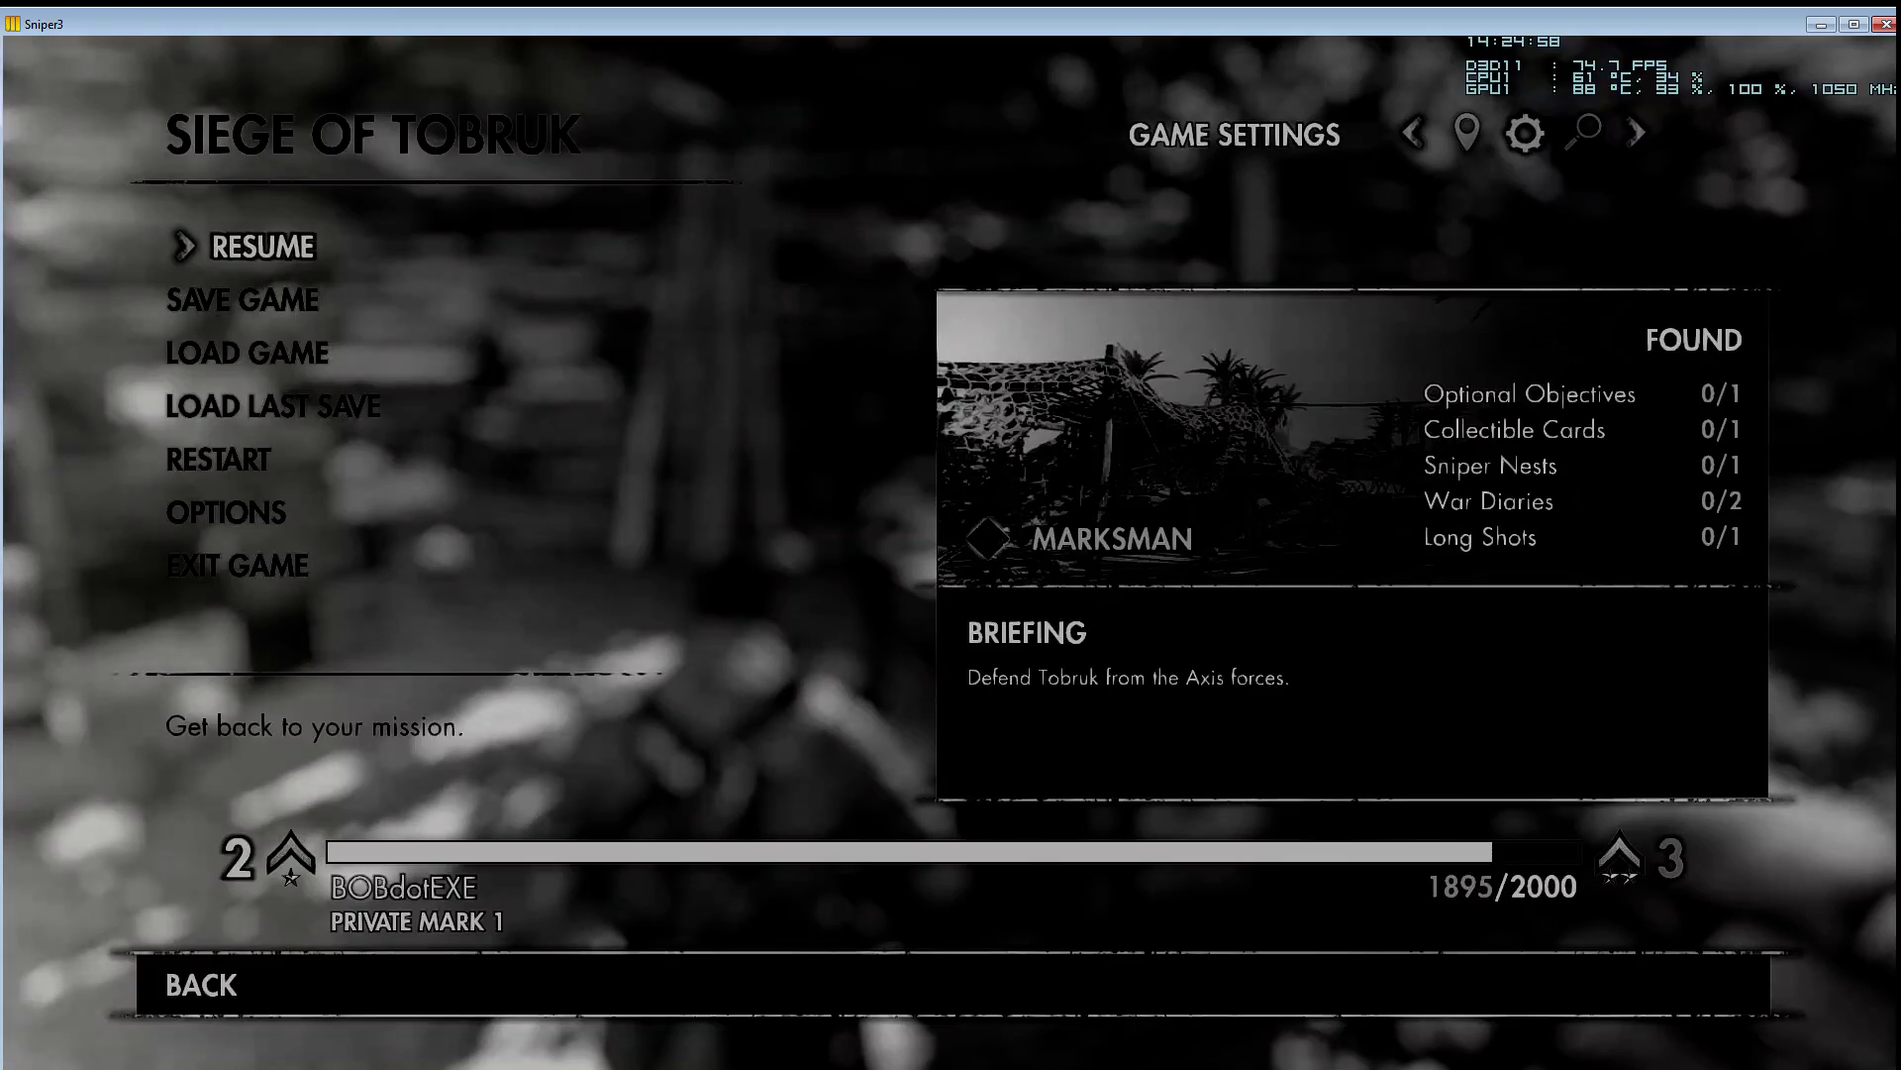
pyautogui.press('Escape')
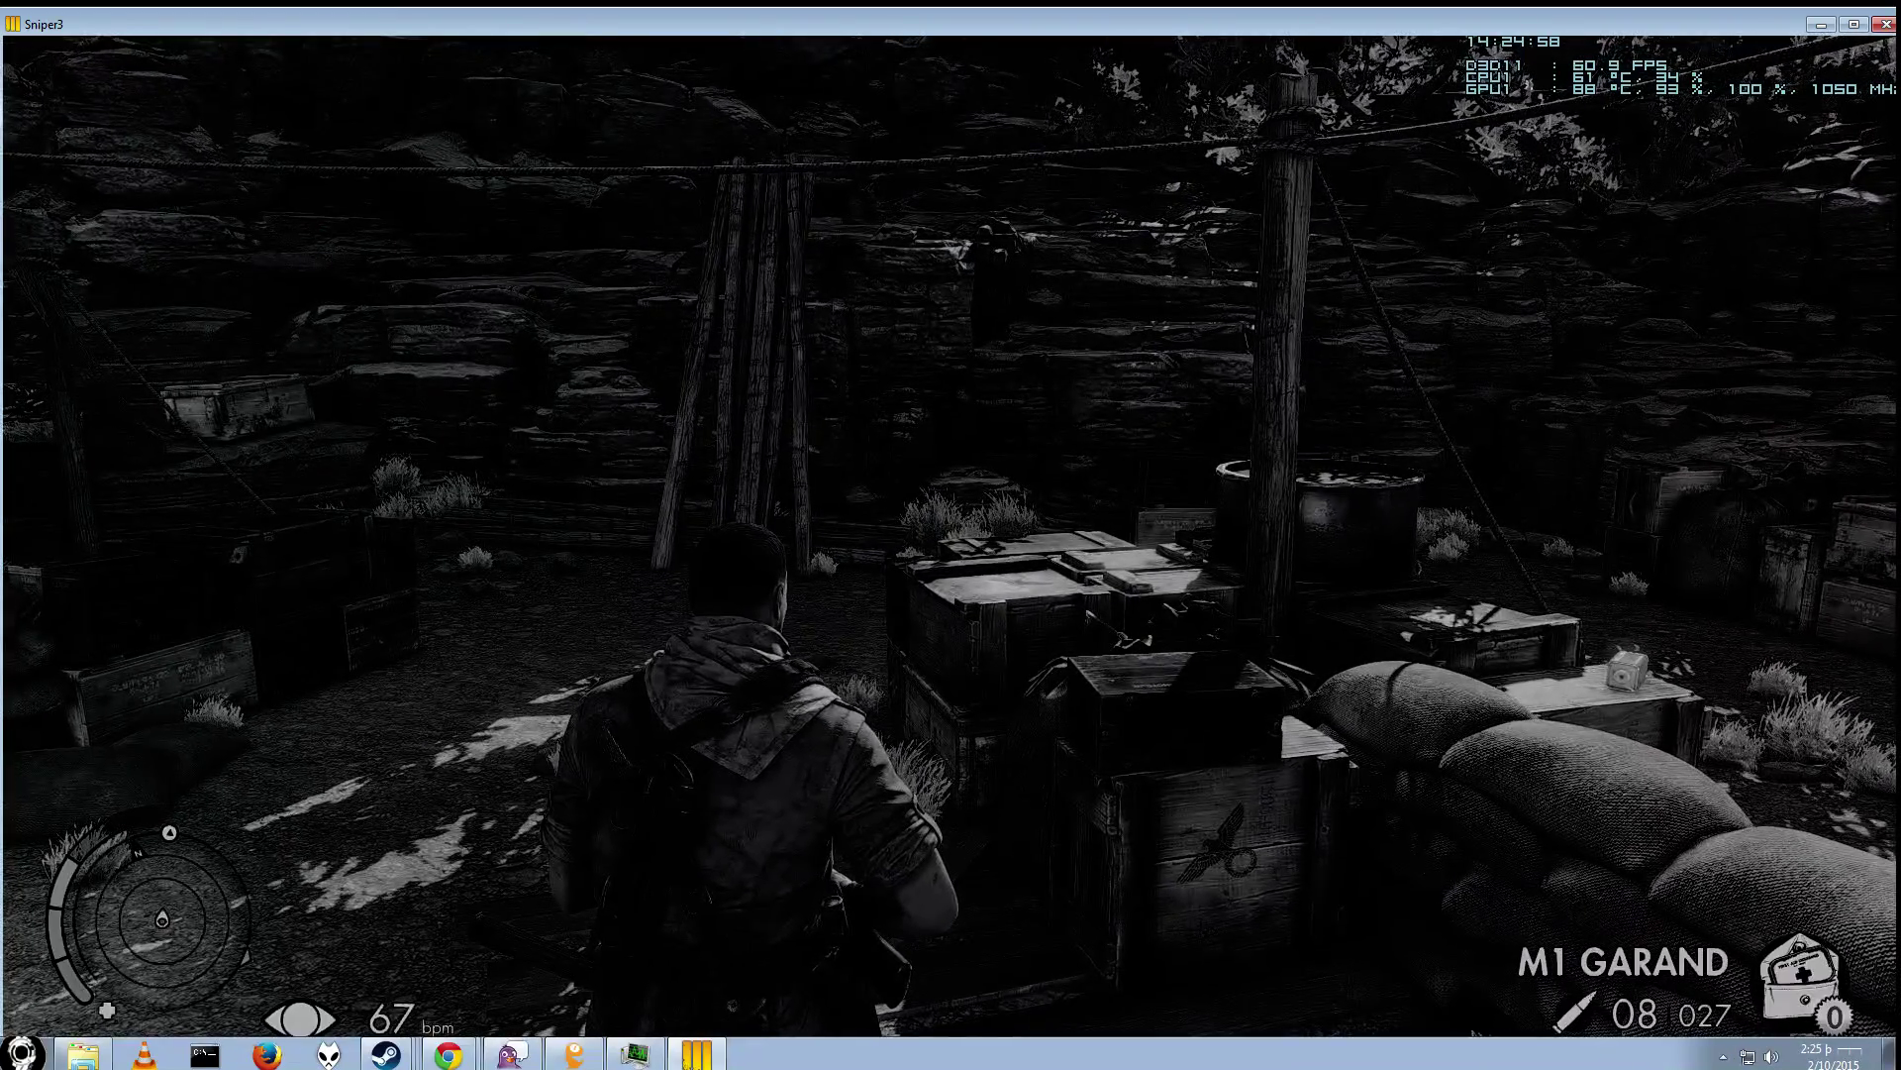
pyautogui.press('Escape')
pyautogui.hotkey('alt', 'Return')
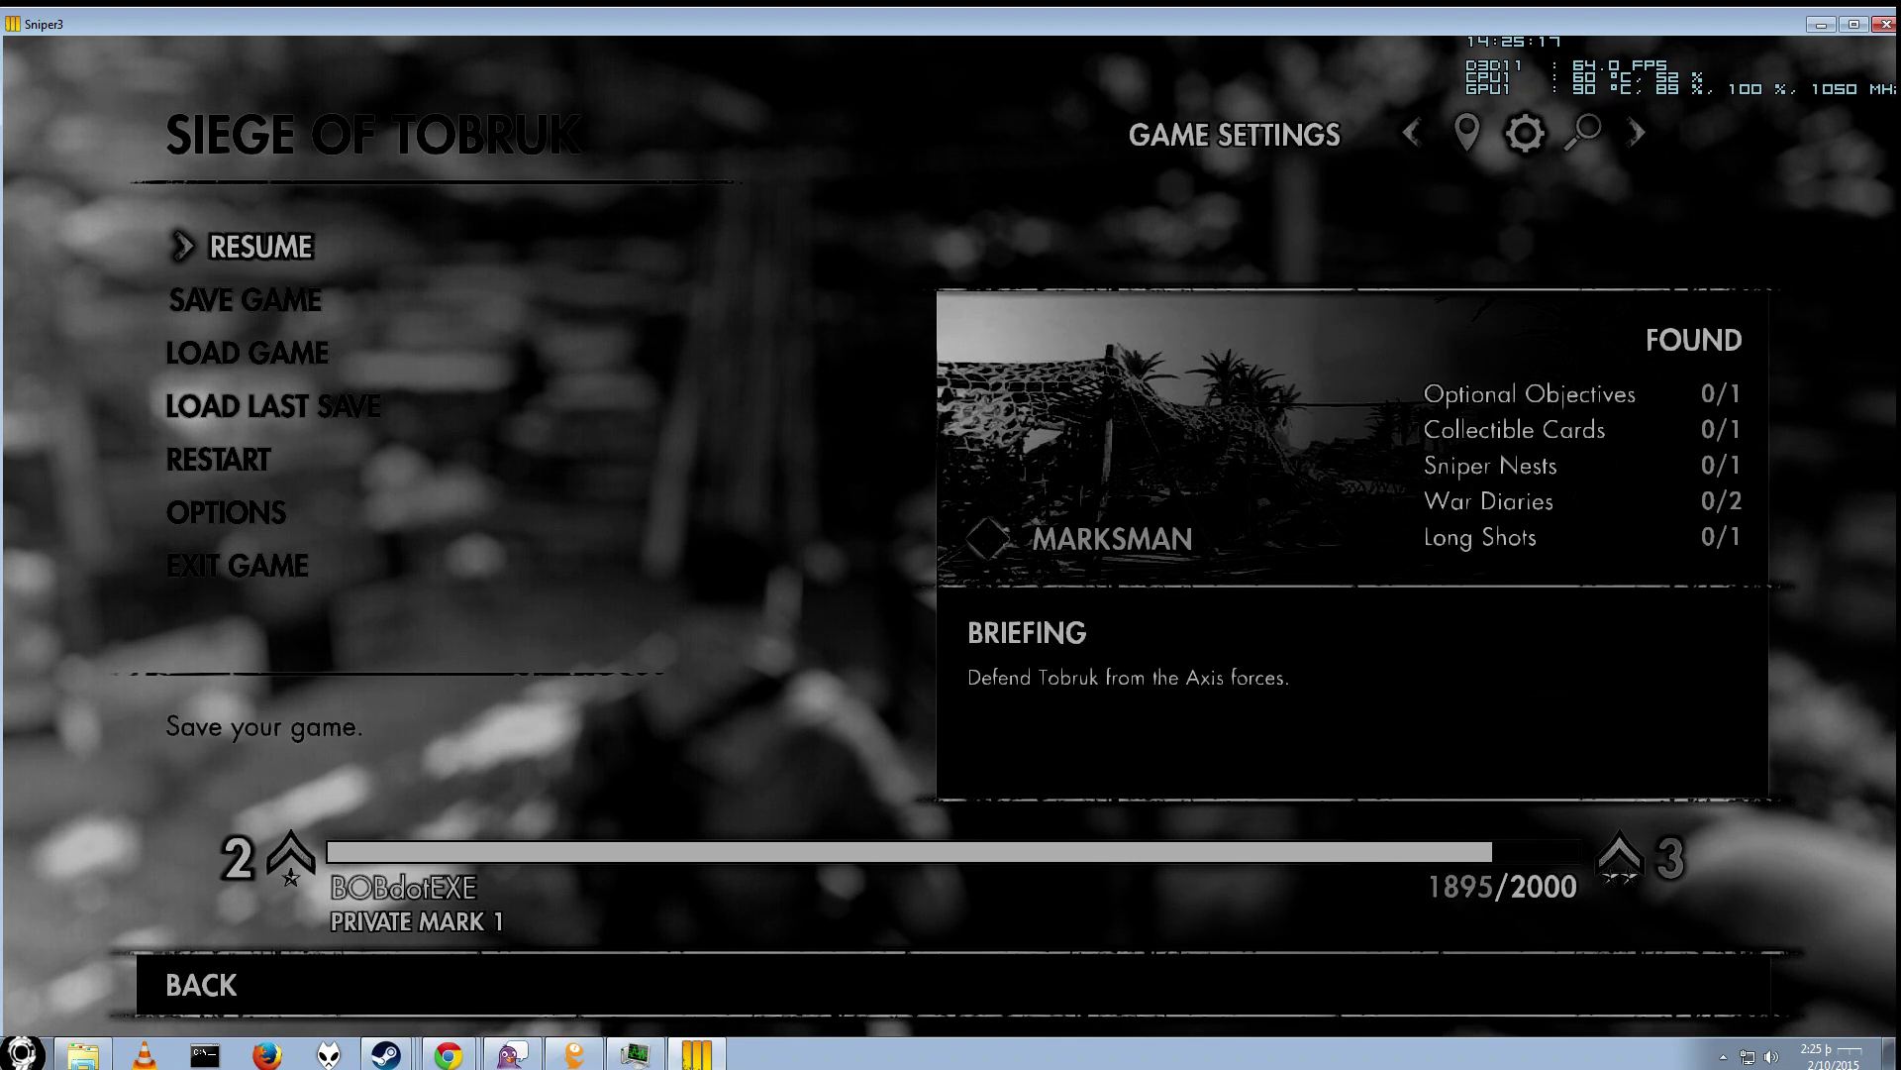
pyautogui.press('Up')
pyautogui.press('Up')
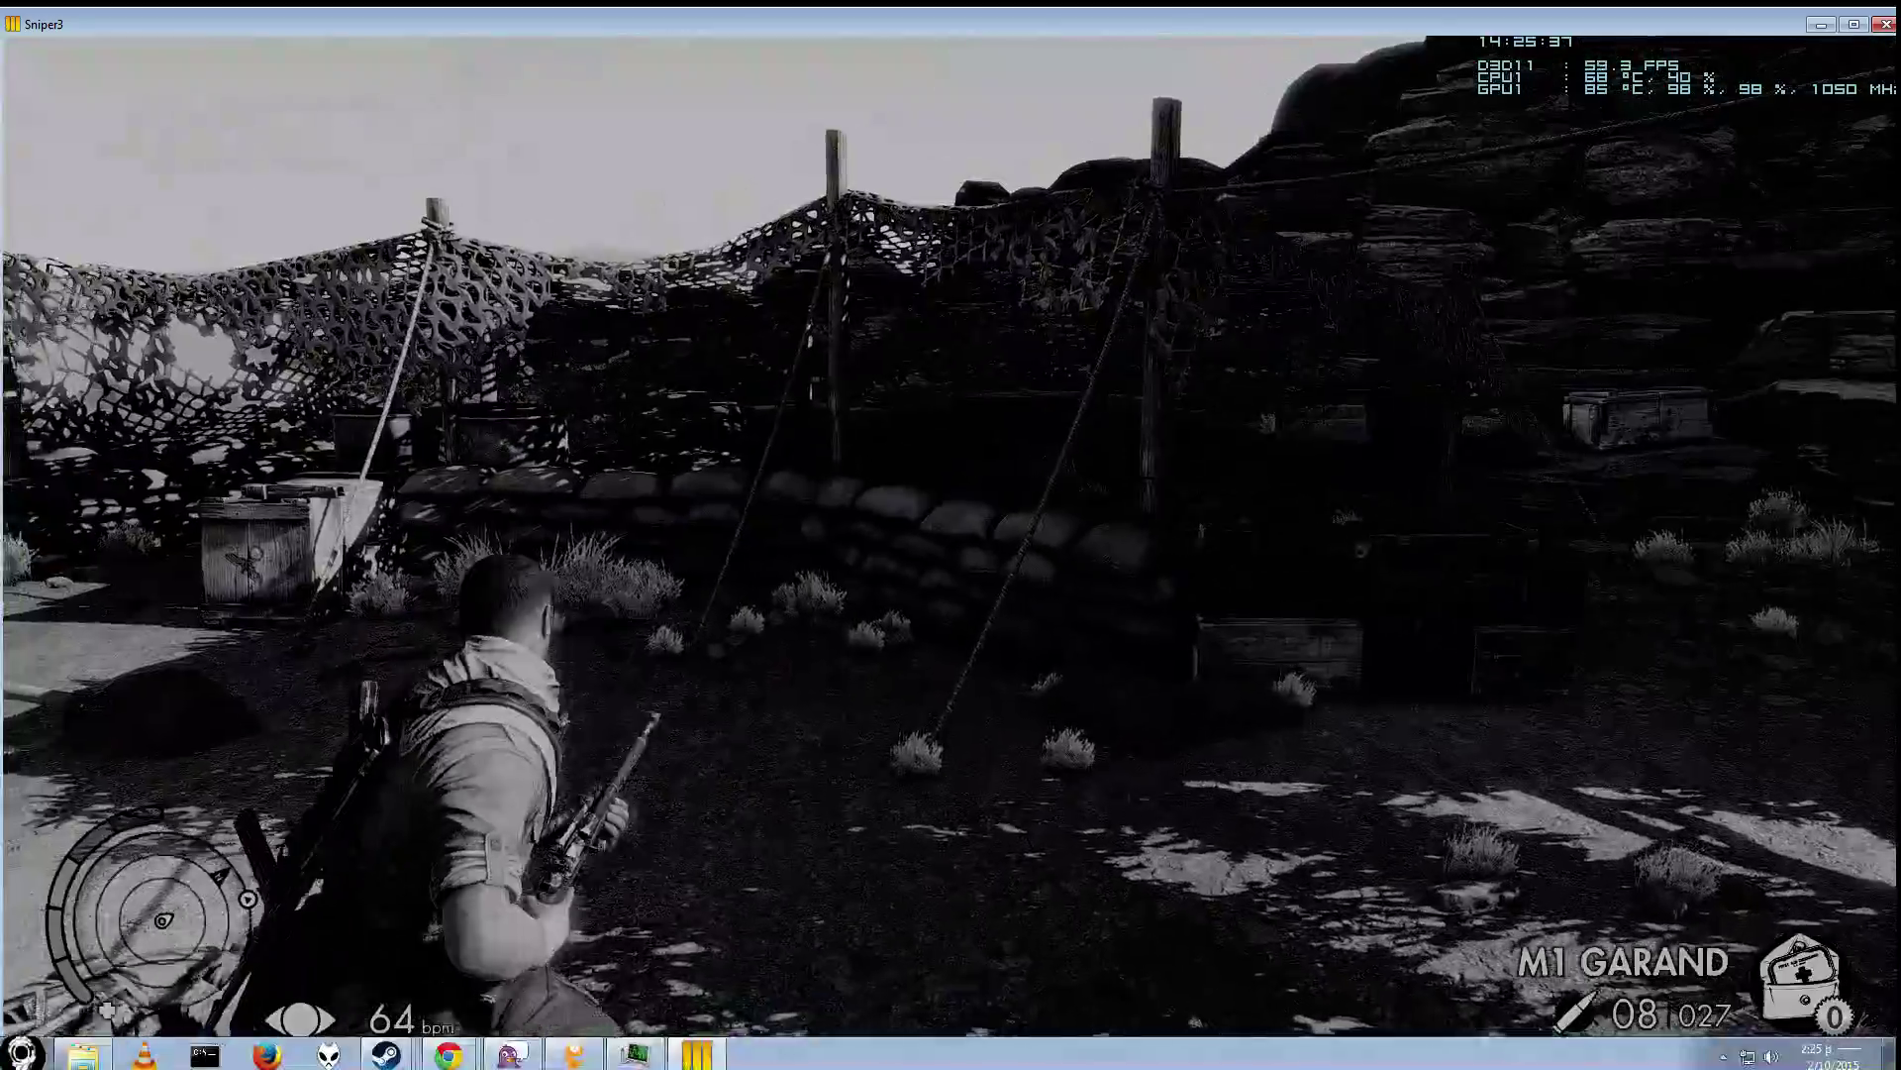
# Walk through the netted camp to the wooden crate beside the Nebelwerfer and stop there.
pyautogui.press('w')
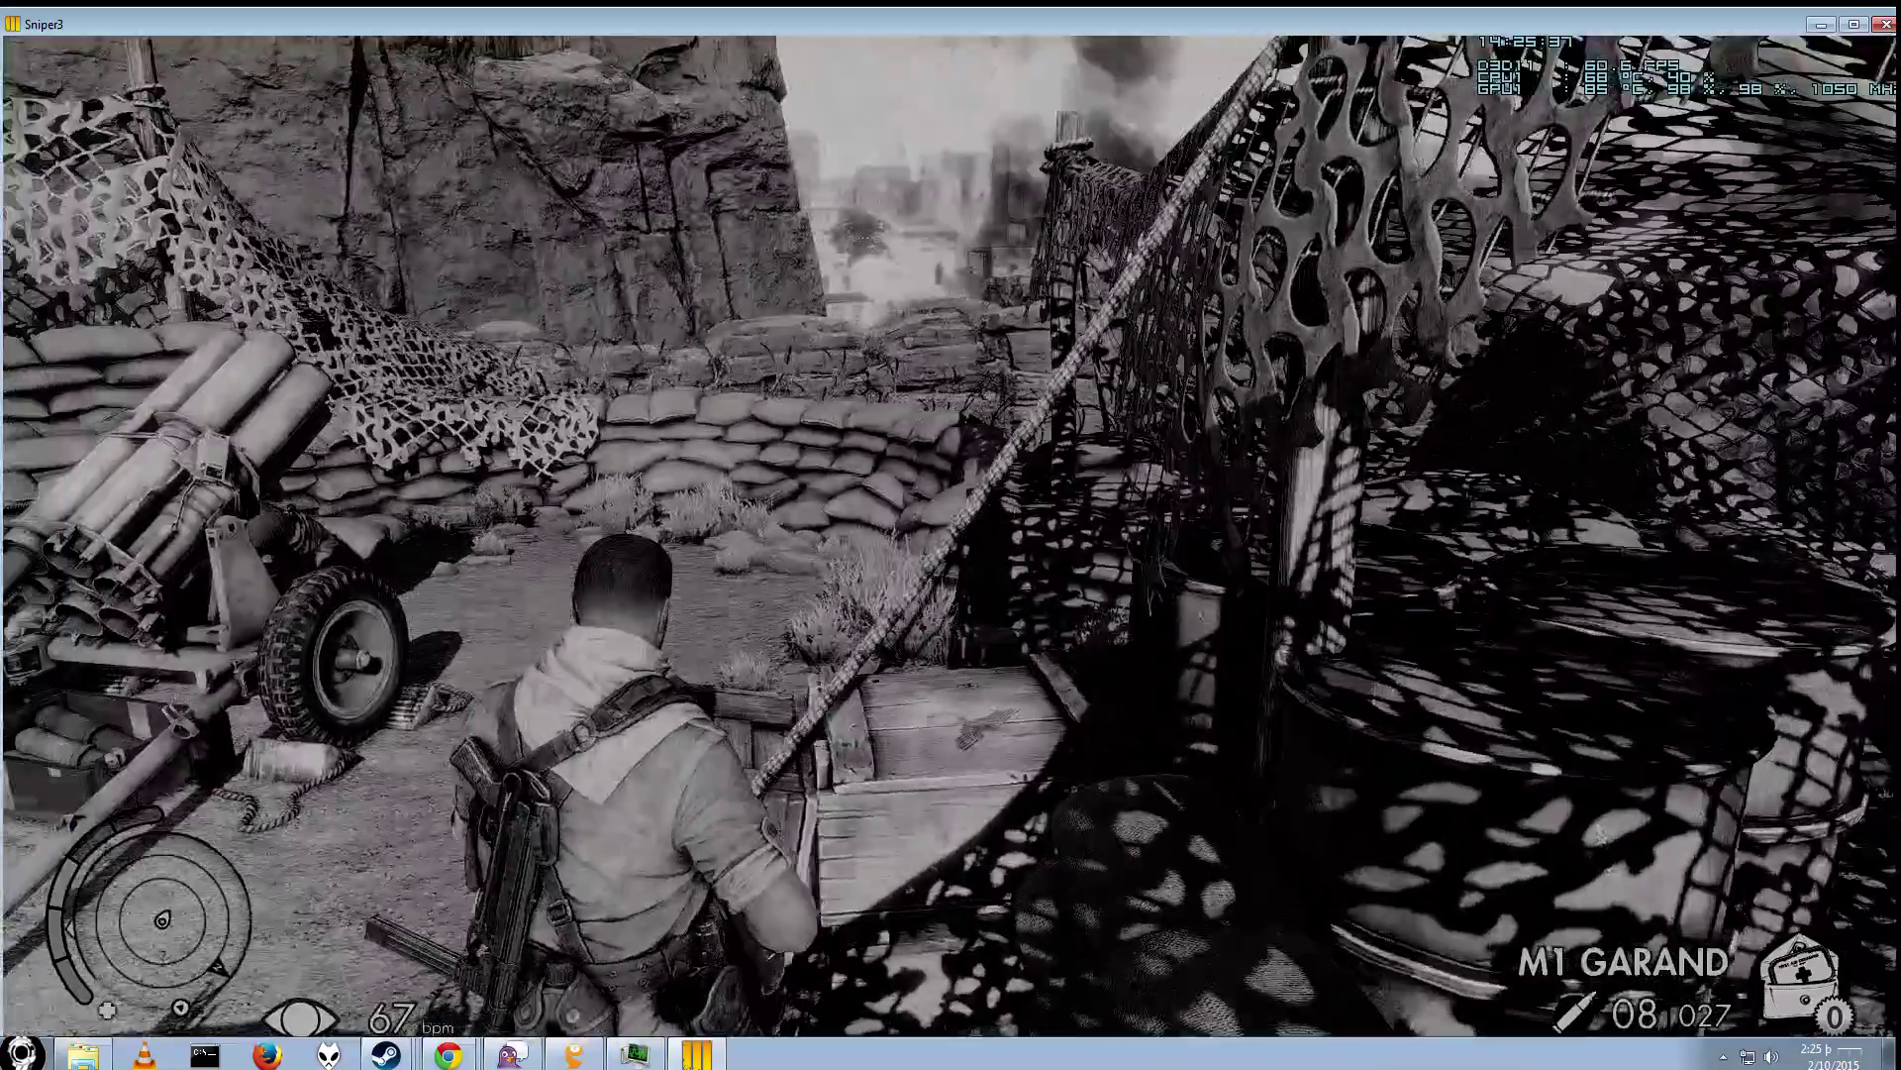
pyautogui.press('w')
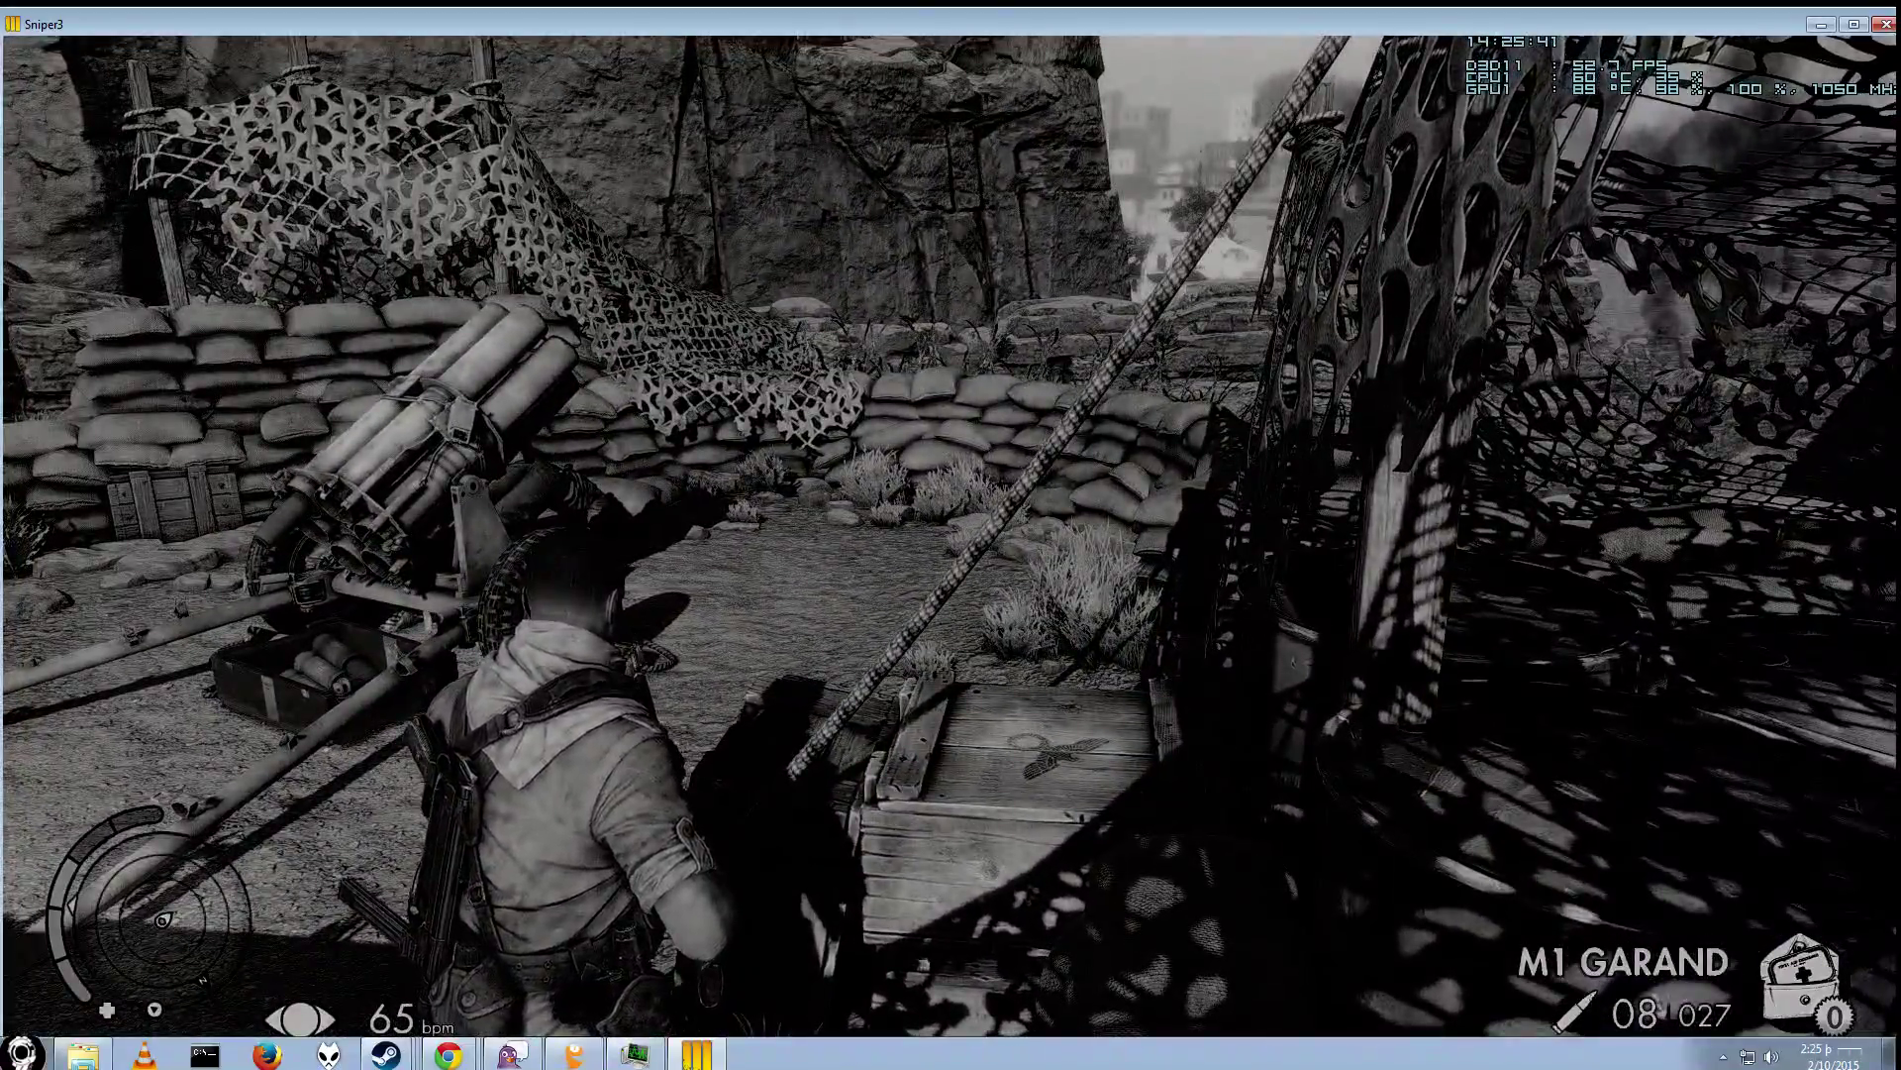
pyautogui.press('w')
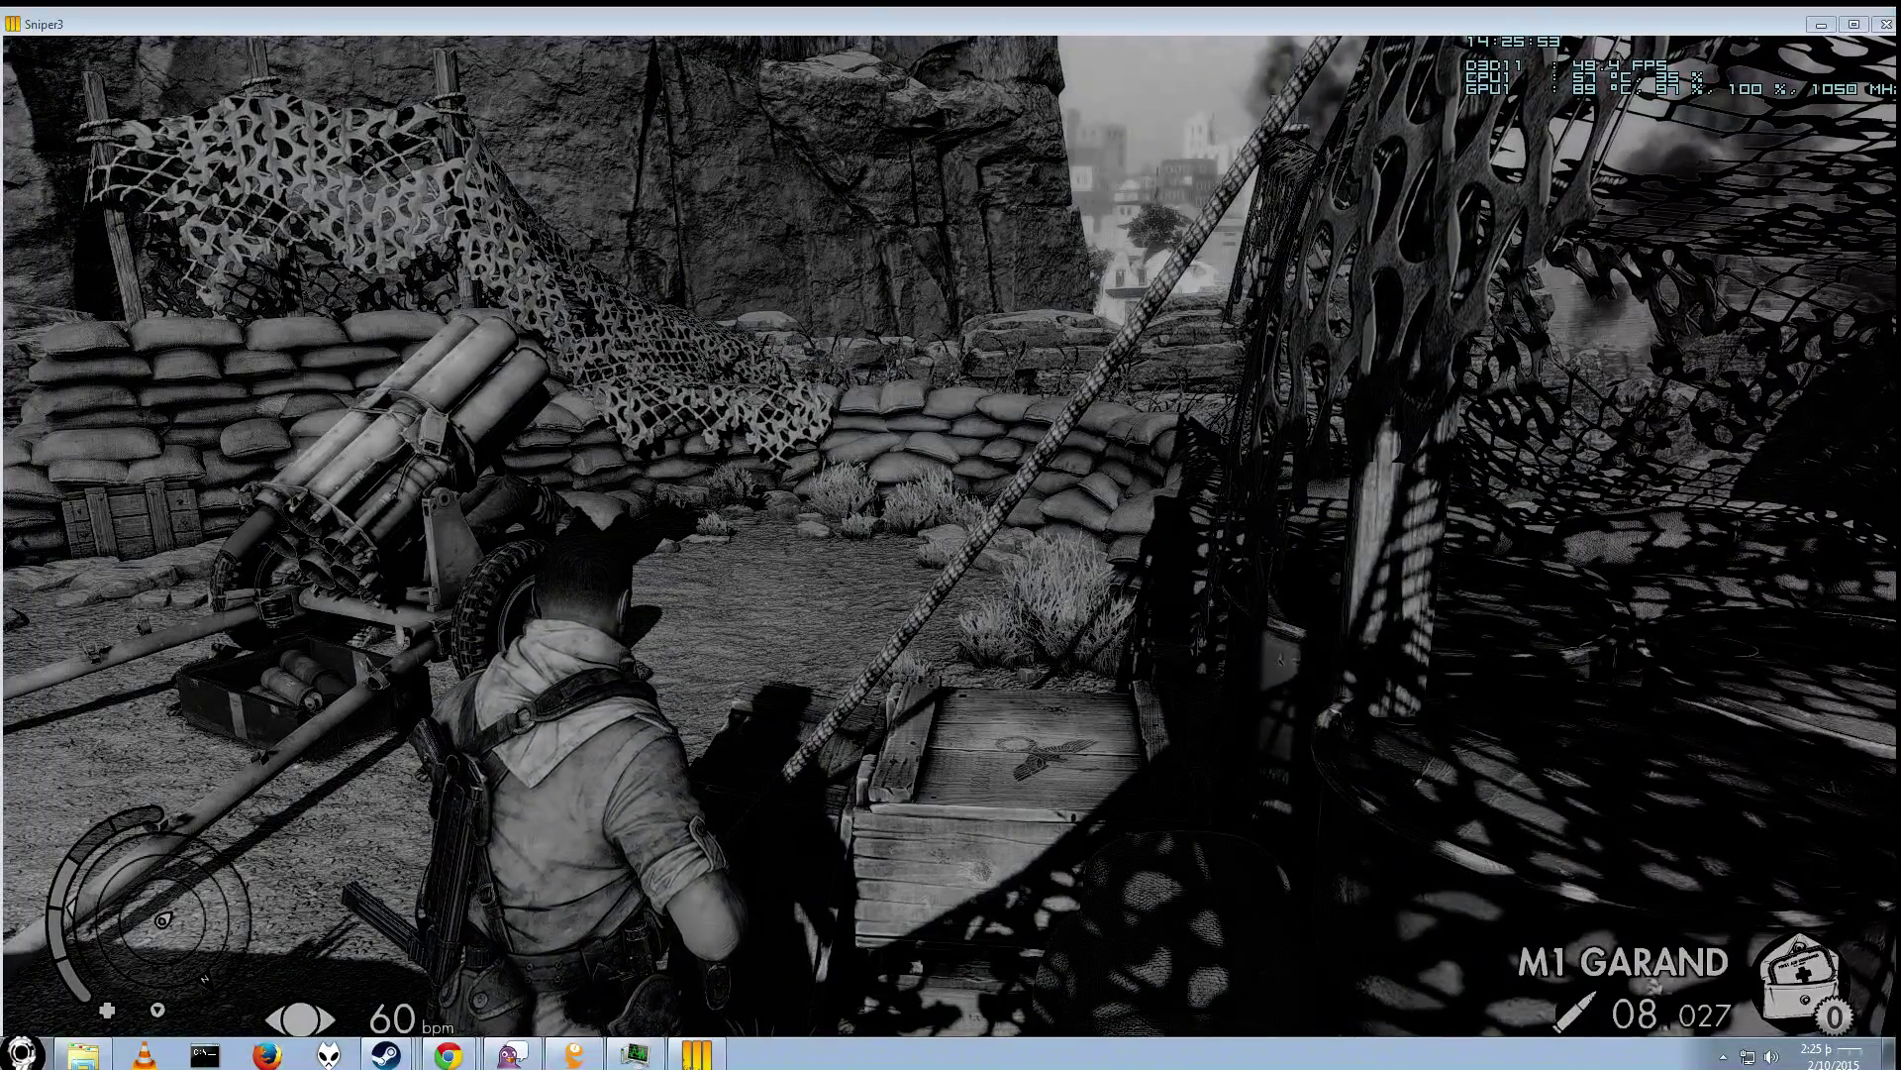
# In the recorder's Window Capture settings, set the sub-region position to -643, -248, enable mouse cursor capture, apply, and return to the game.
pyautogui.moveTo(2, 290); pyautogui.dragTo(723, 290)
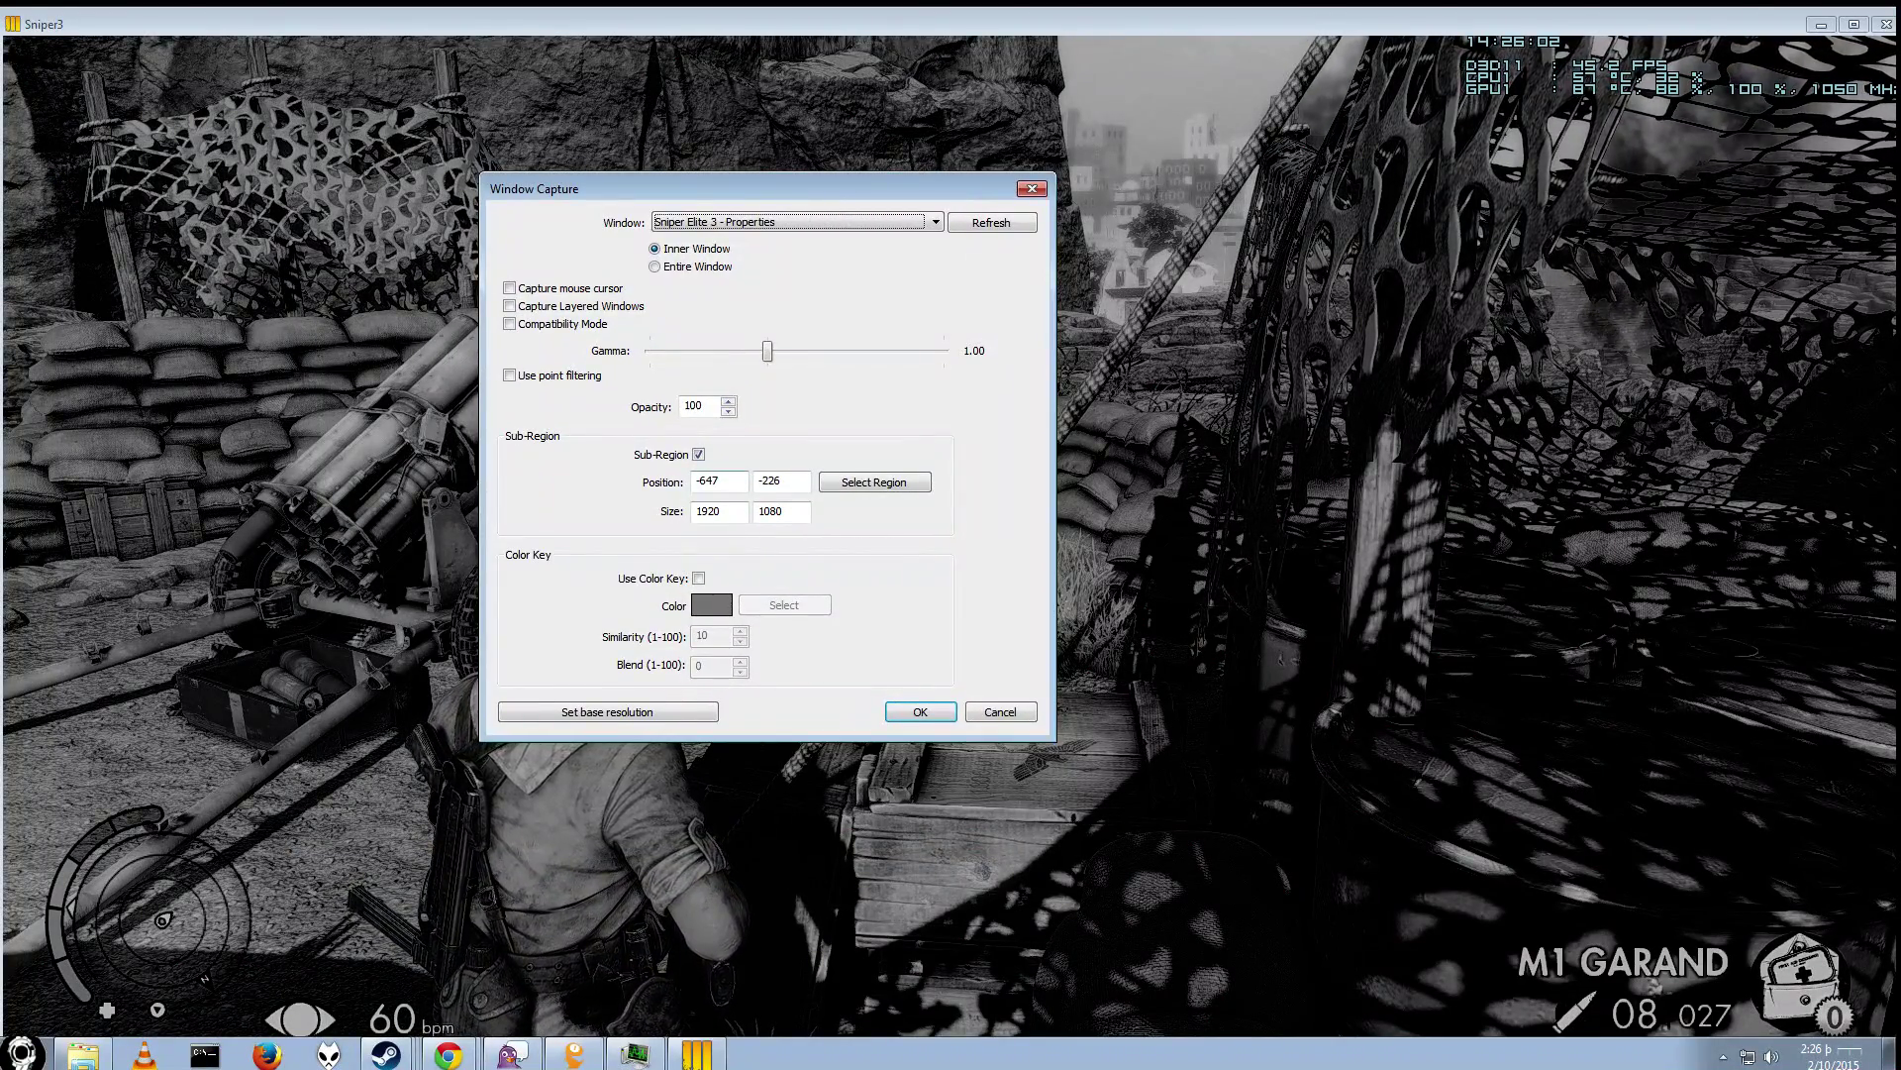
pyautogui.click(719, 482)
pyautogui.click(874, 482)
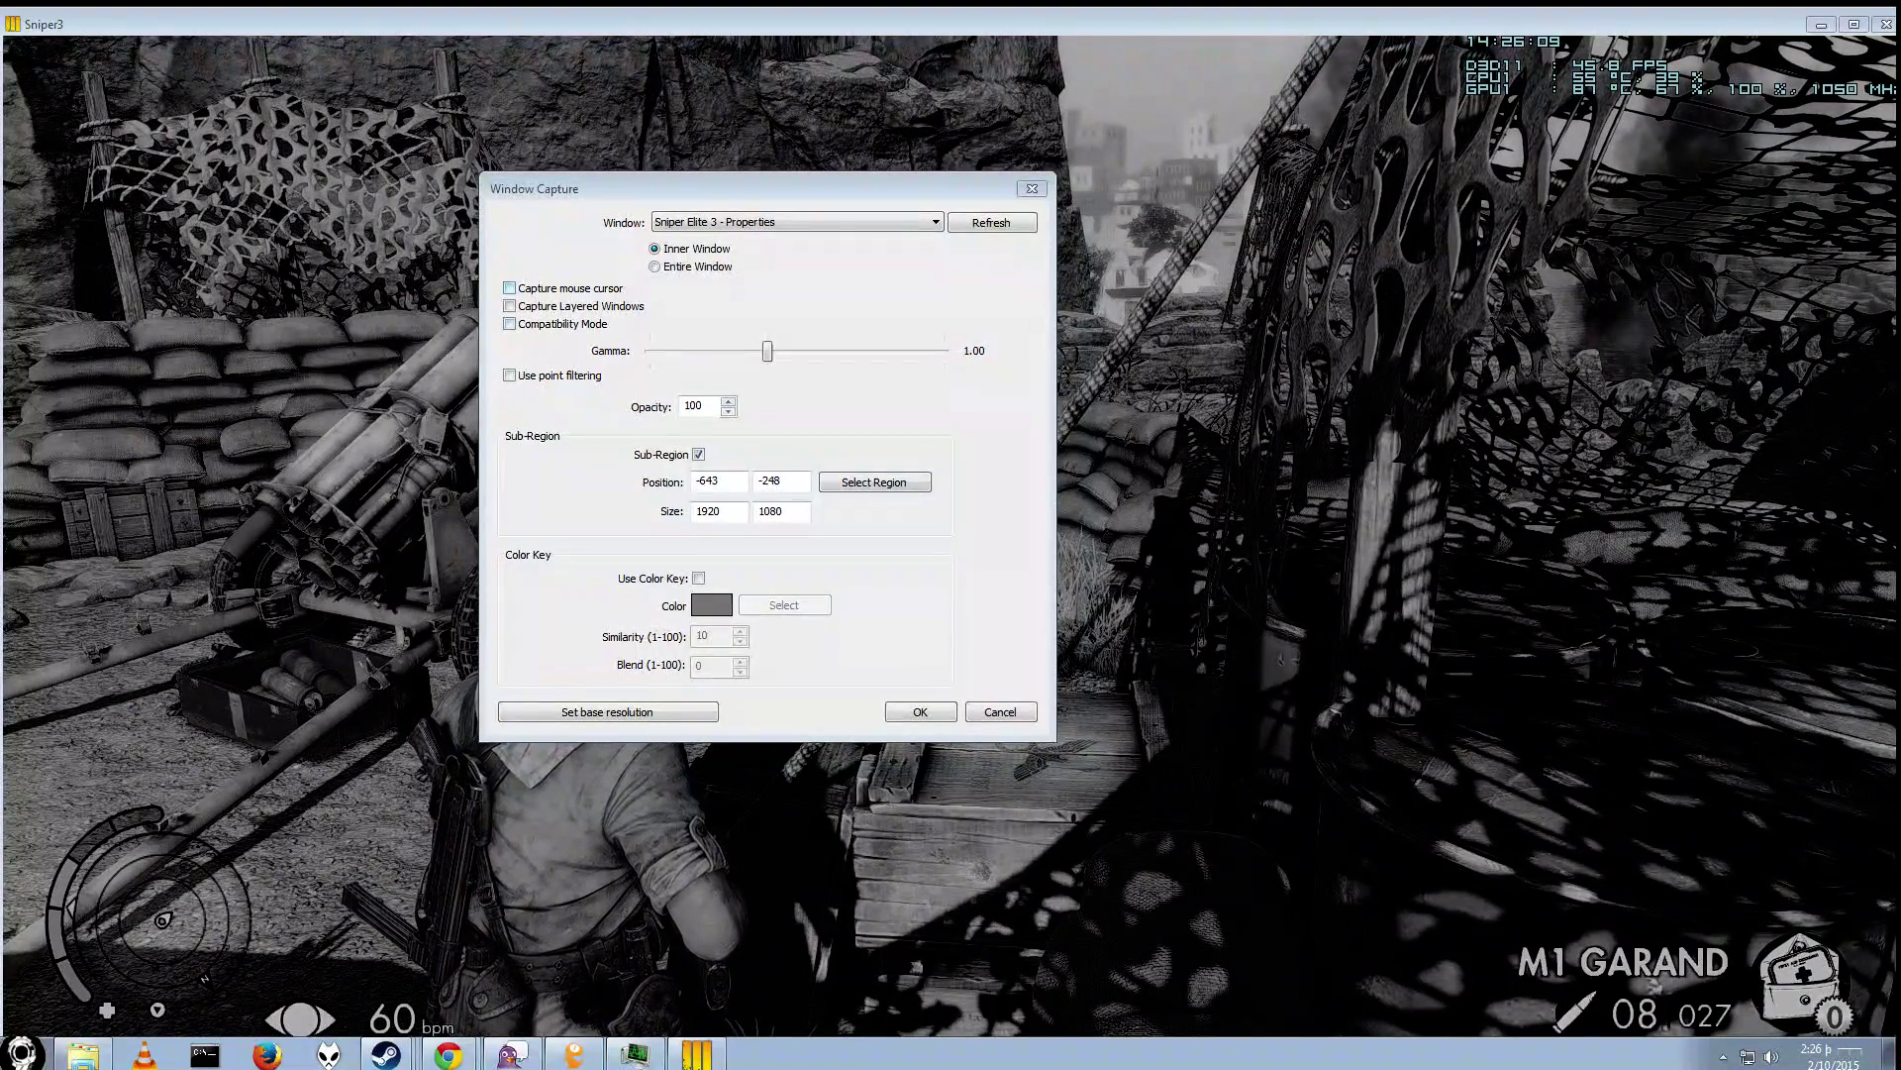
pyautogui.click(509, 287)
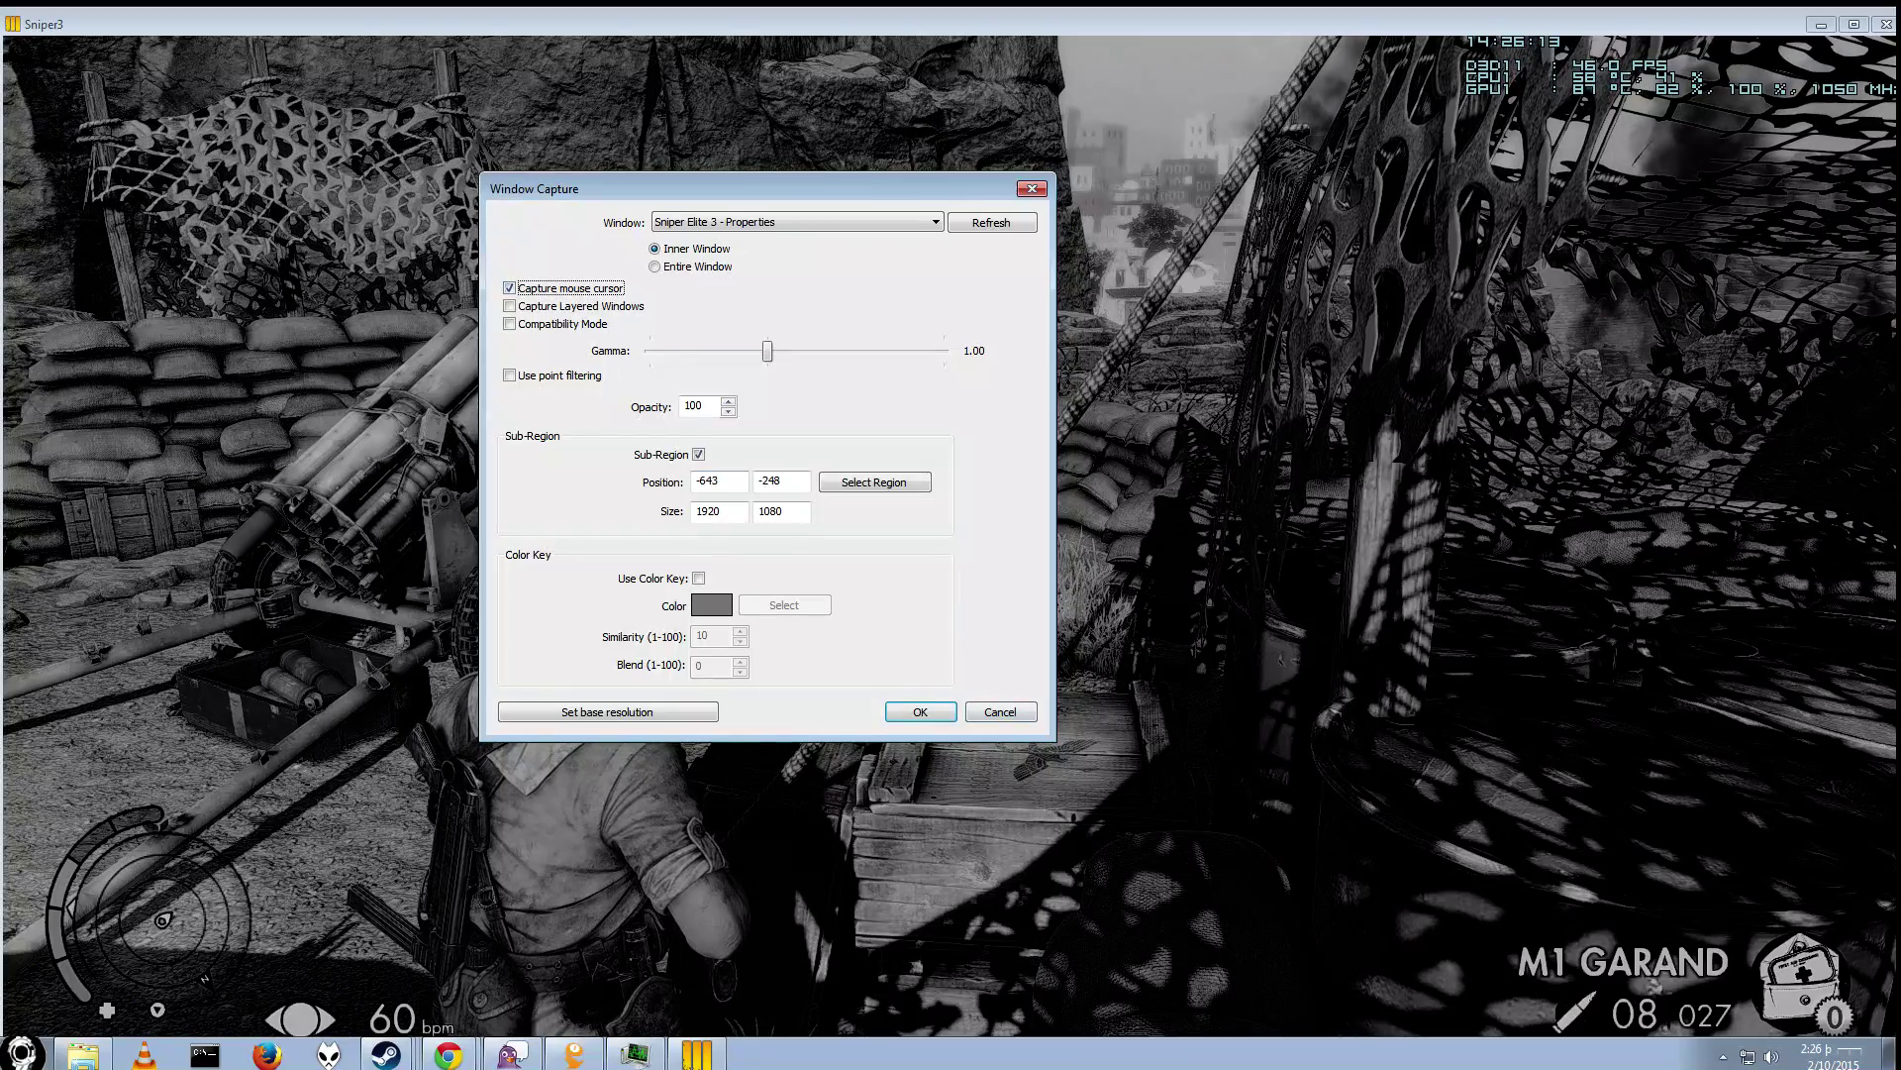
pyautogui.click(920, 711)
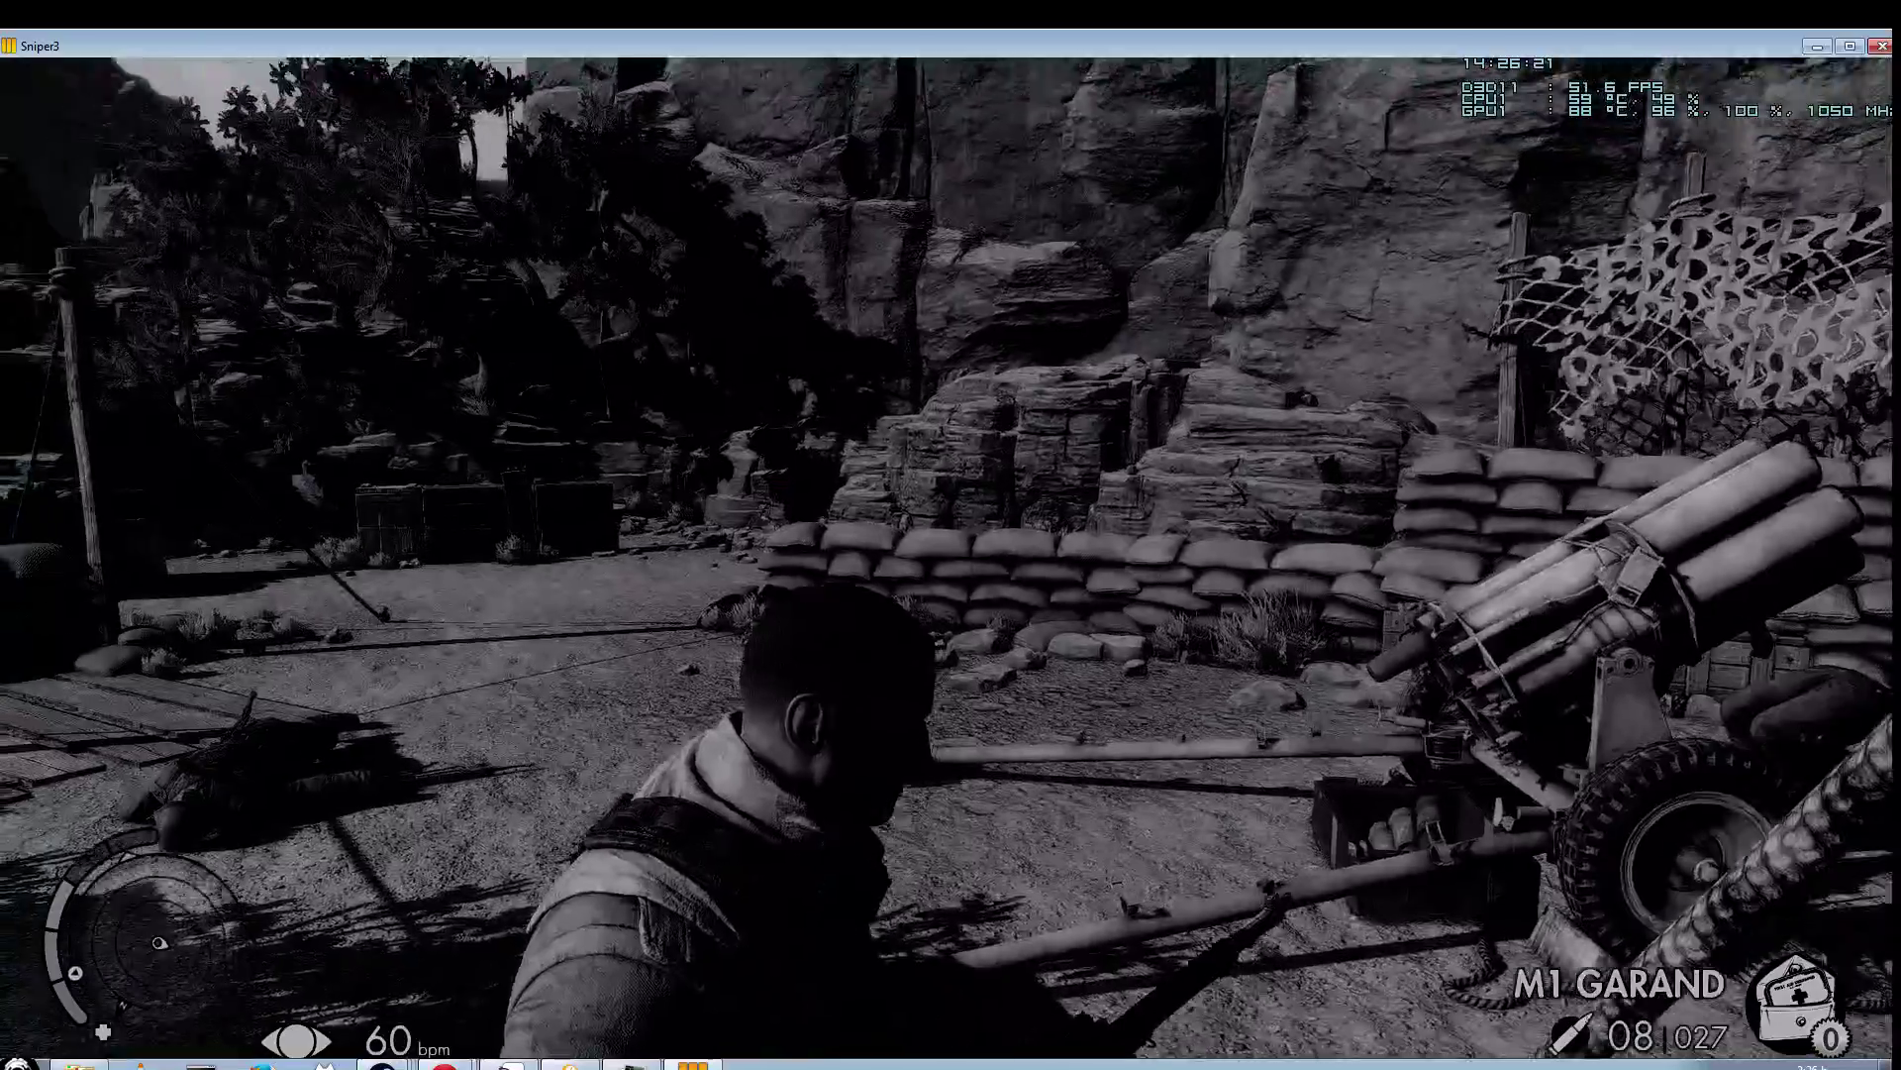
pyautogui.hotkey('alt', 'Tab')
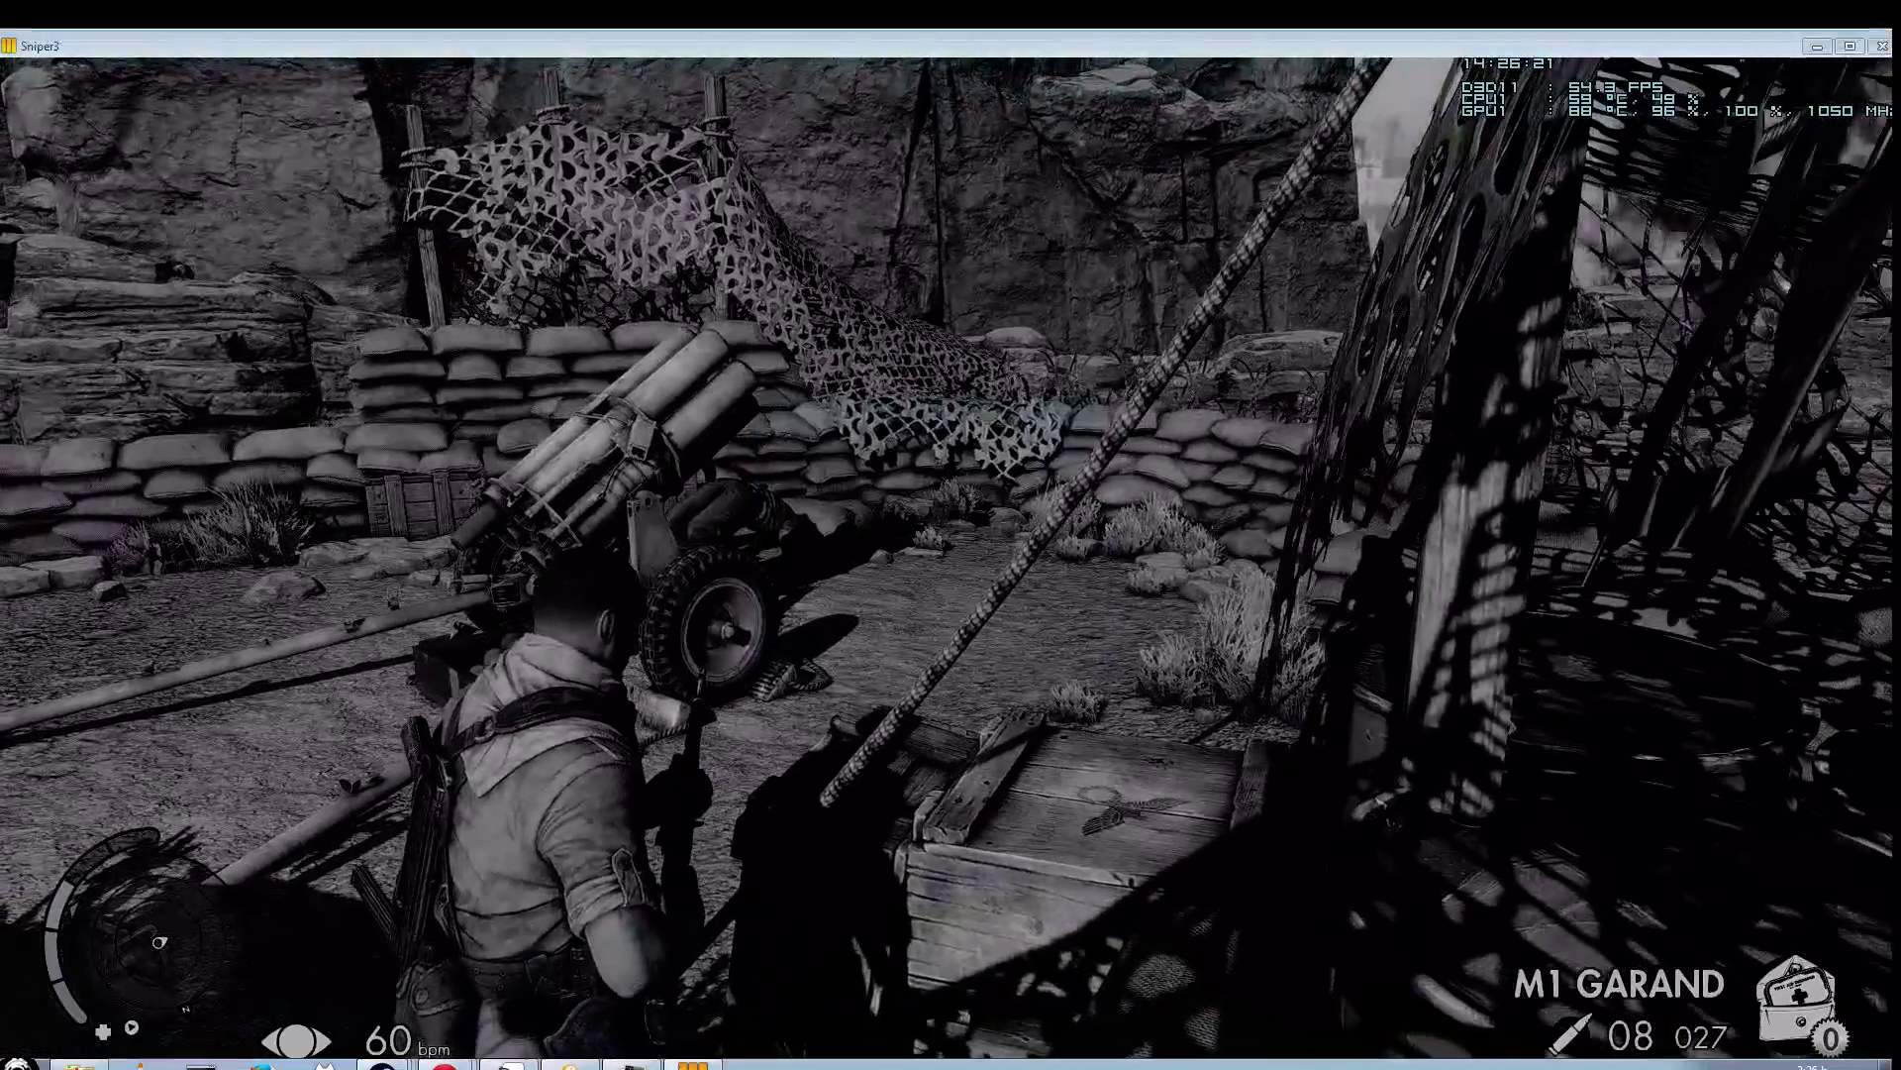
# Switch to Chrome to view the OldMovie Mod (black&white!) preset page and return to the game.
pyautogui.hotkey('alt', 'Tab')
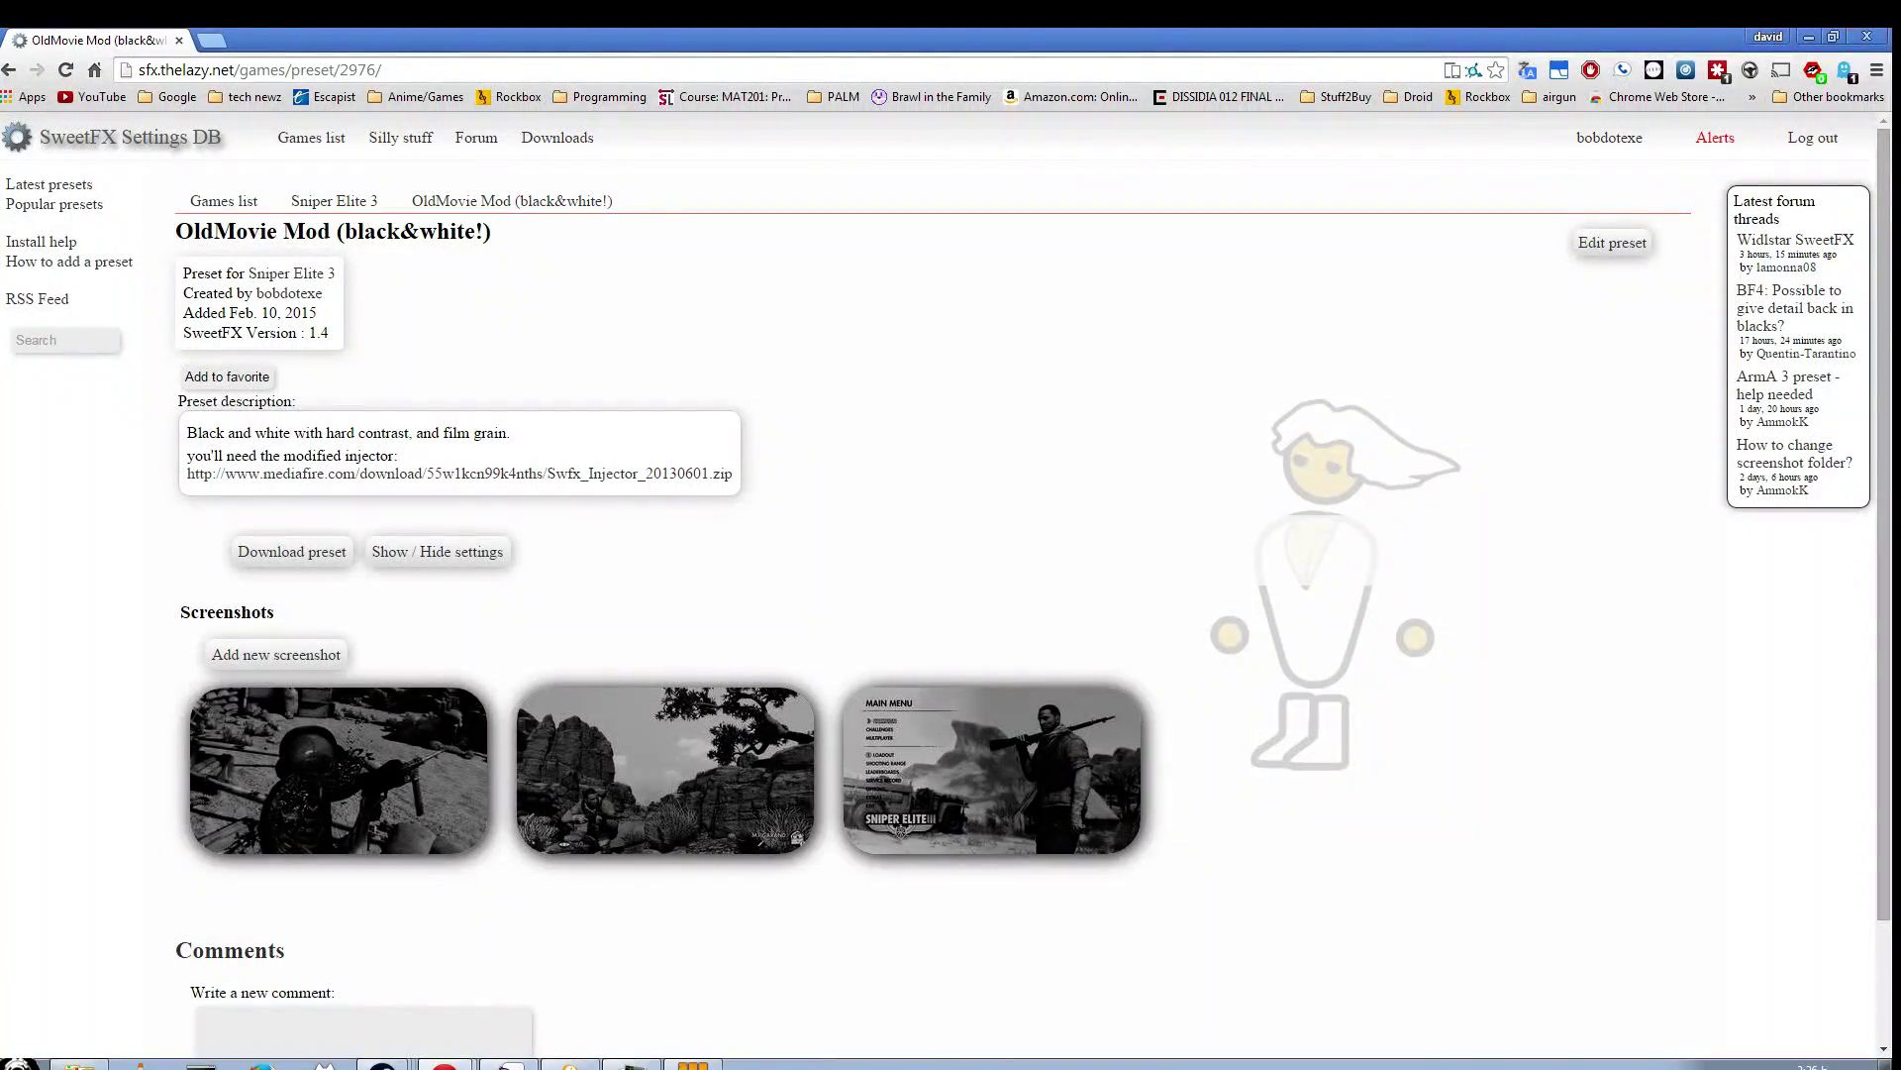
pyautogui.hotkey('alt', 'Tab')
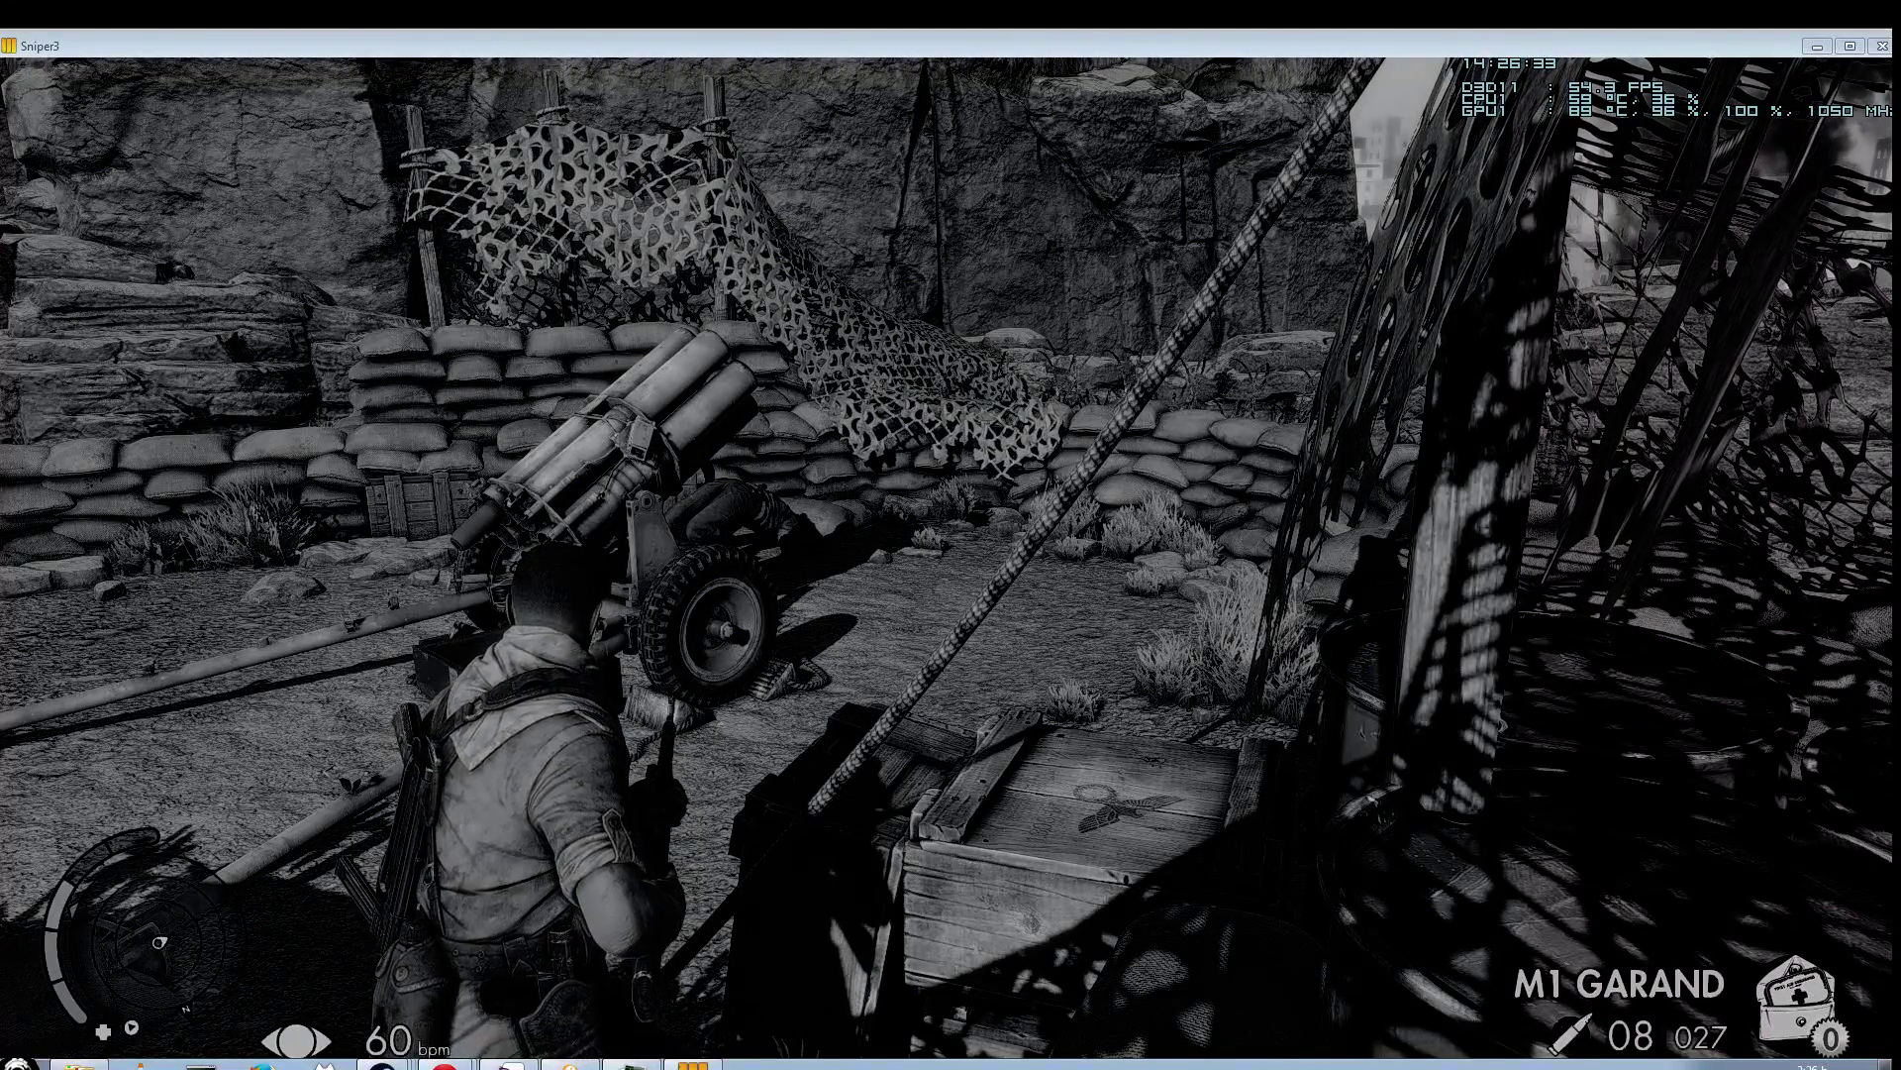
# In the recorder's Window Capture settings, try a sub-region position of 0, 0 and apply it.
pyautogui.moveTo(0, 251); pyautogui.dragTo(652, 318)
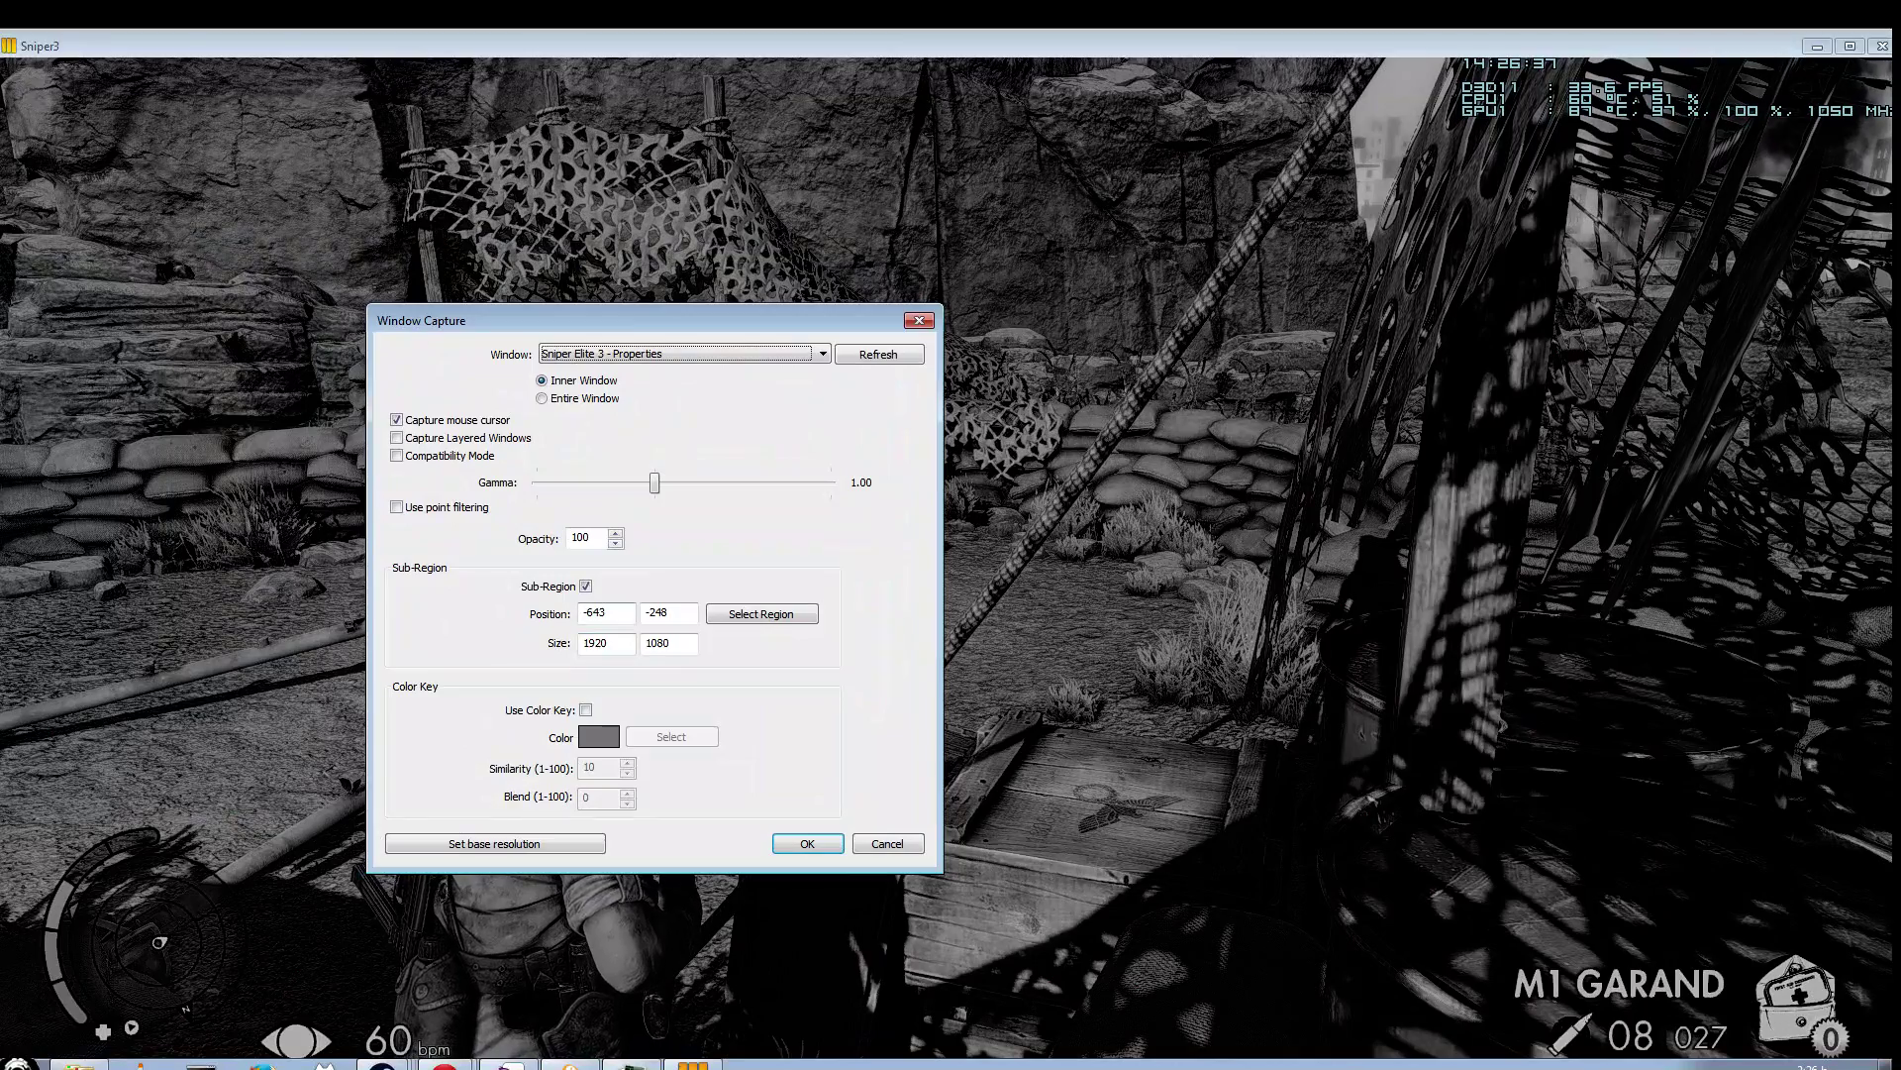
pyautogui.doubleClick(600, 612)
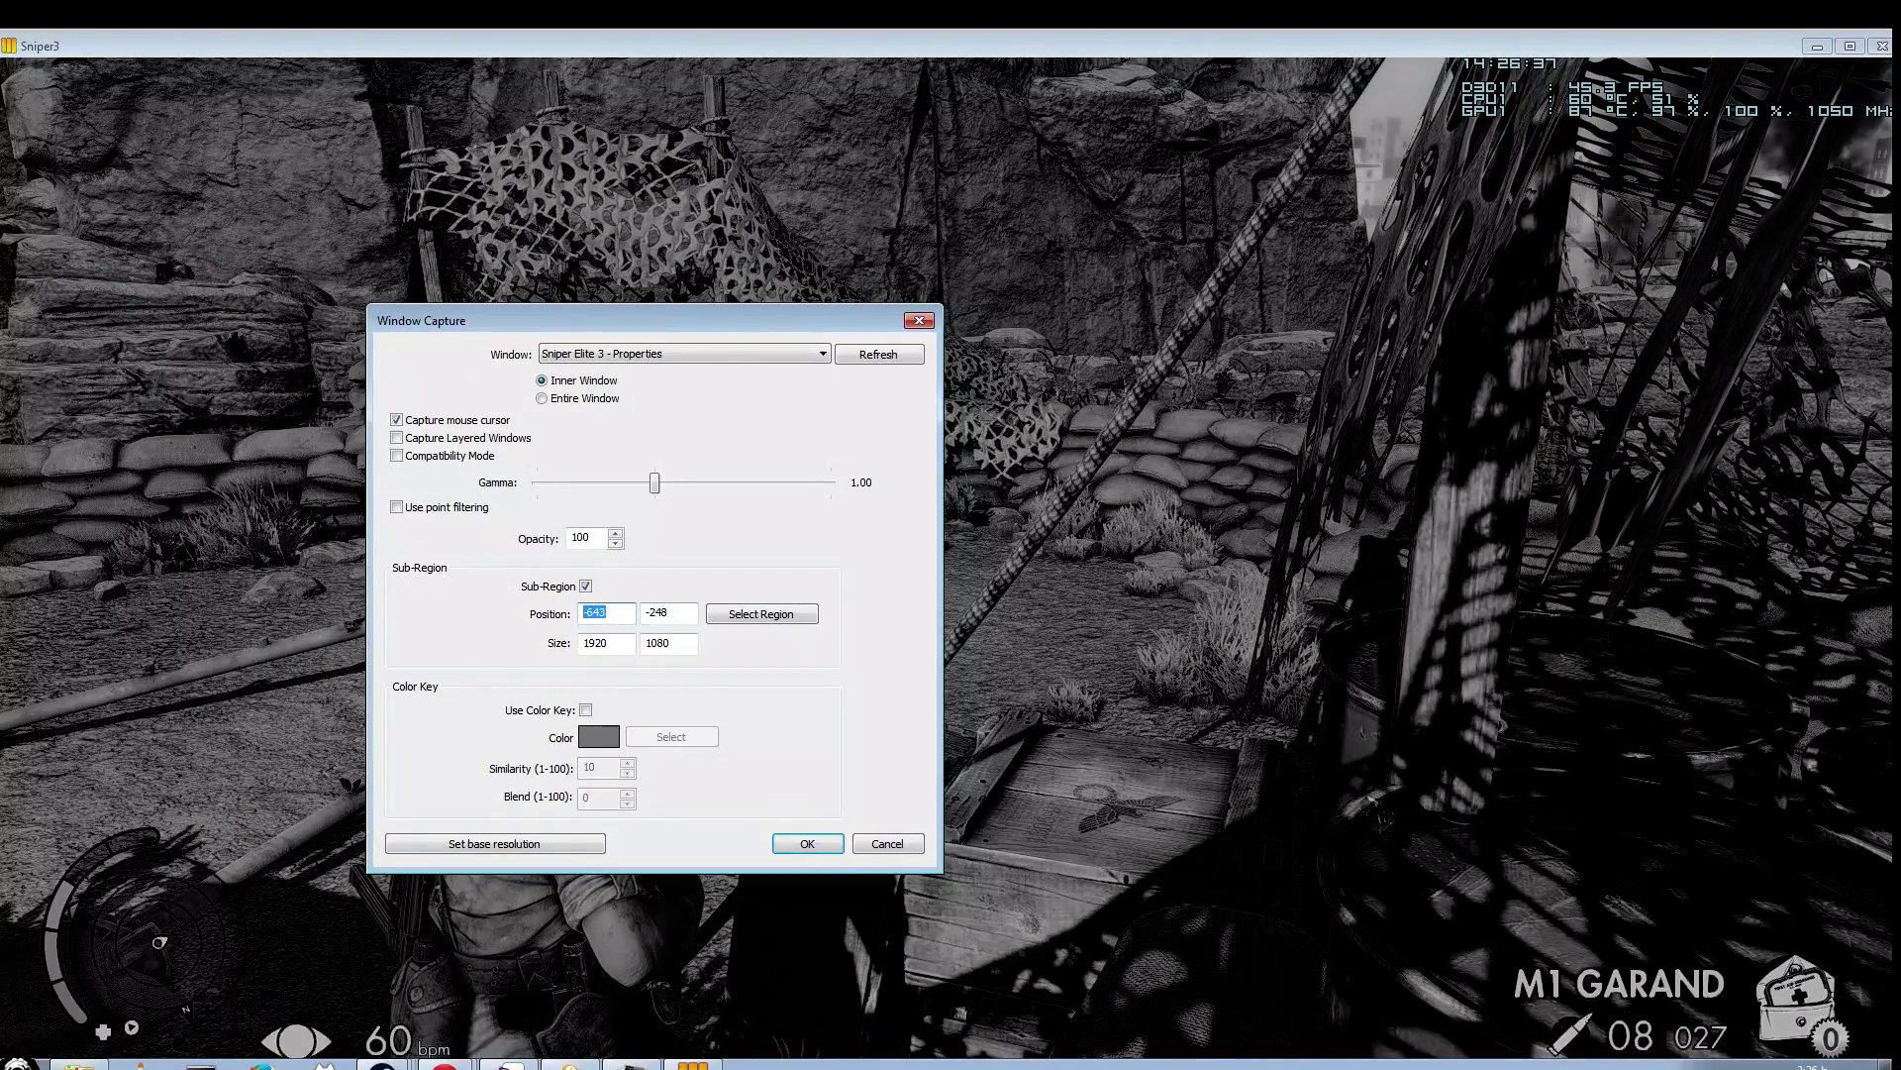
pyautogui.write('0')
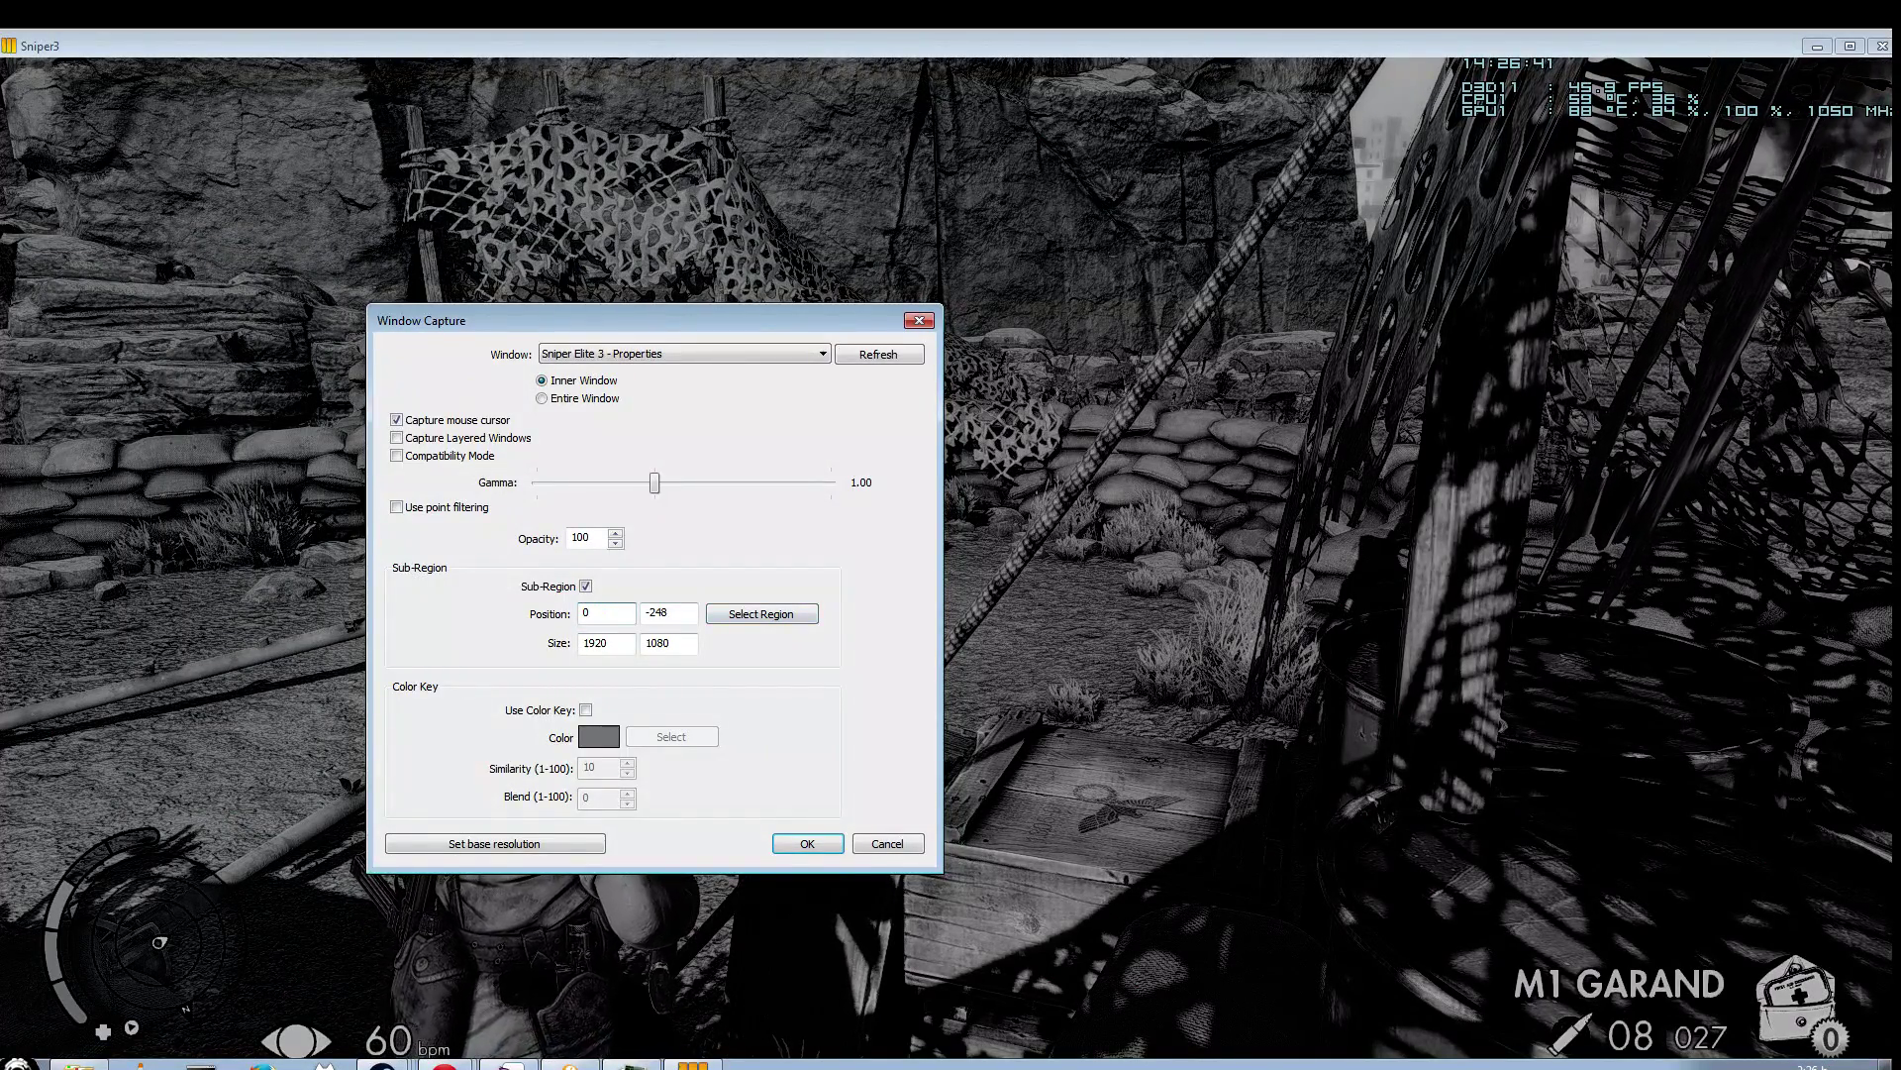
pyautogui.press('Tab')
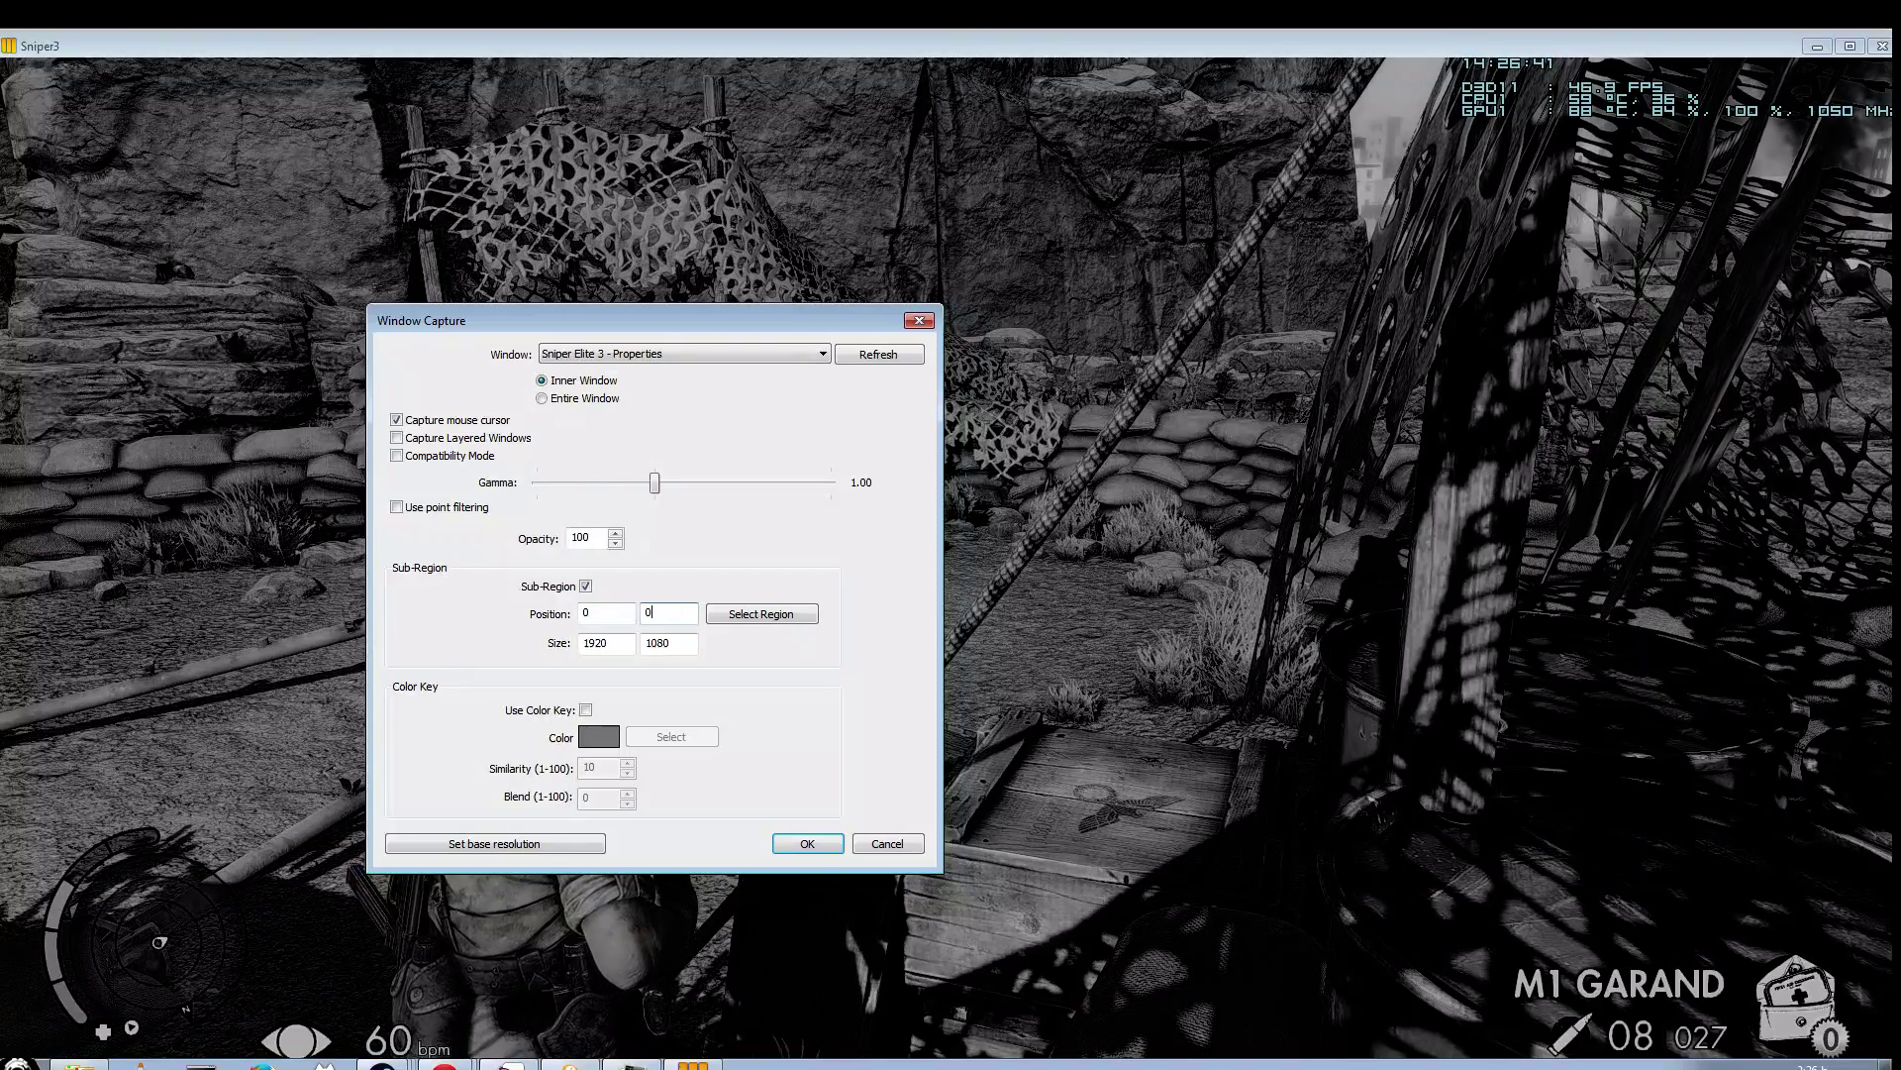
pyautogui.press('Return')
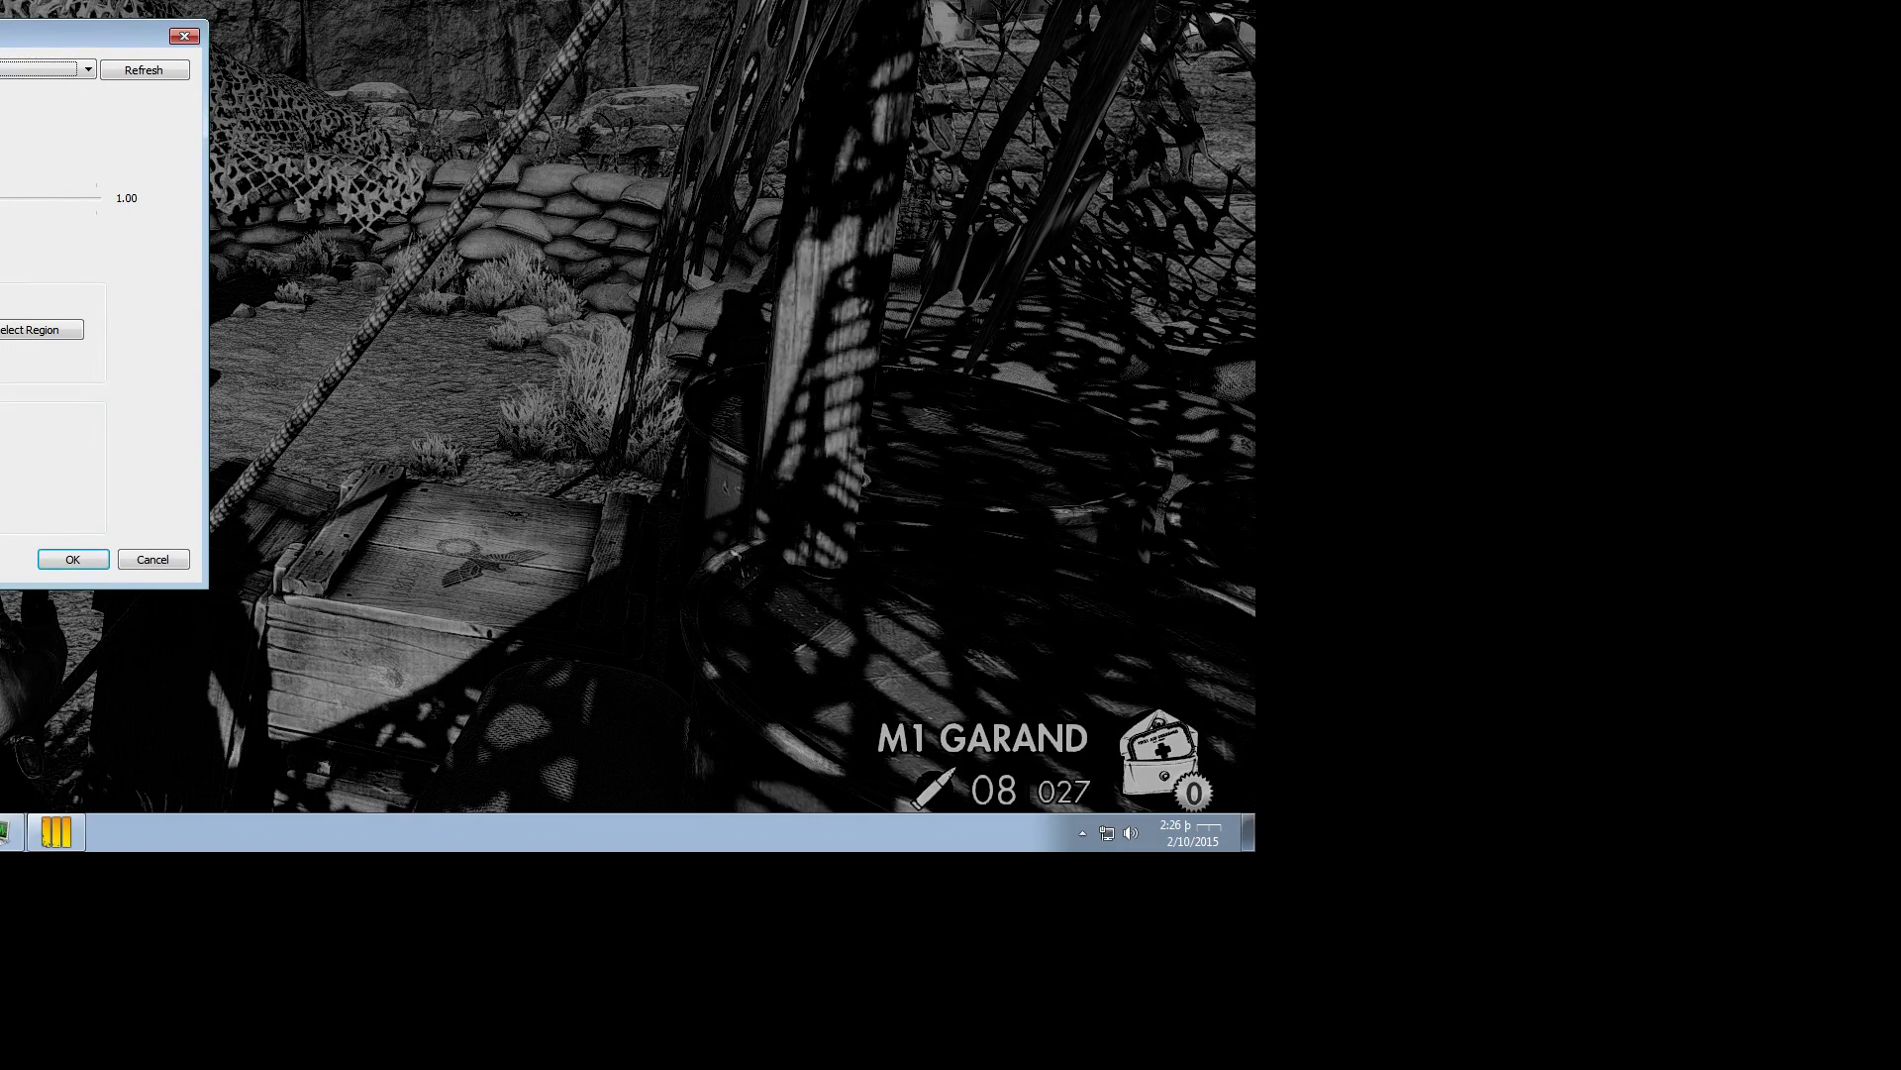
# Reselect the capture region to give position -647, -194, apply it and return to the game.
pyautogui.moveTo(89, 36); pyautogui.dragTo(568, 97)
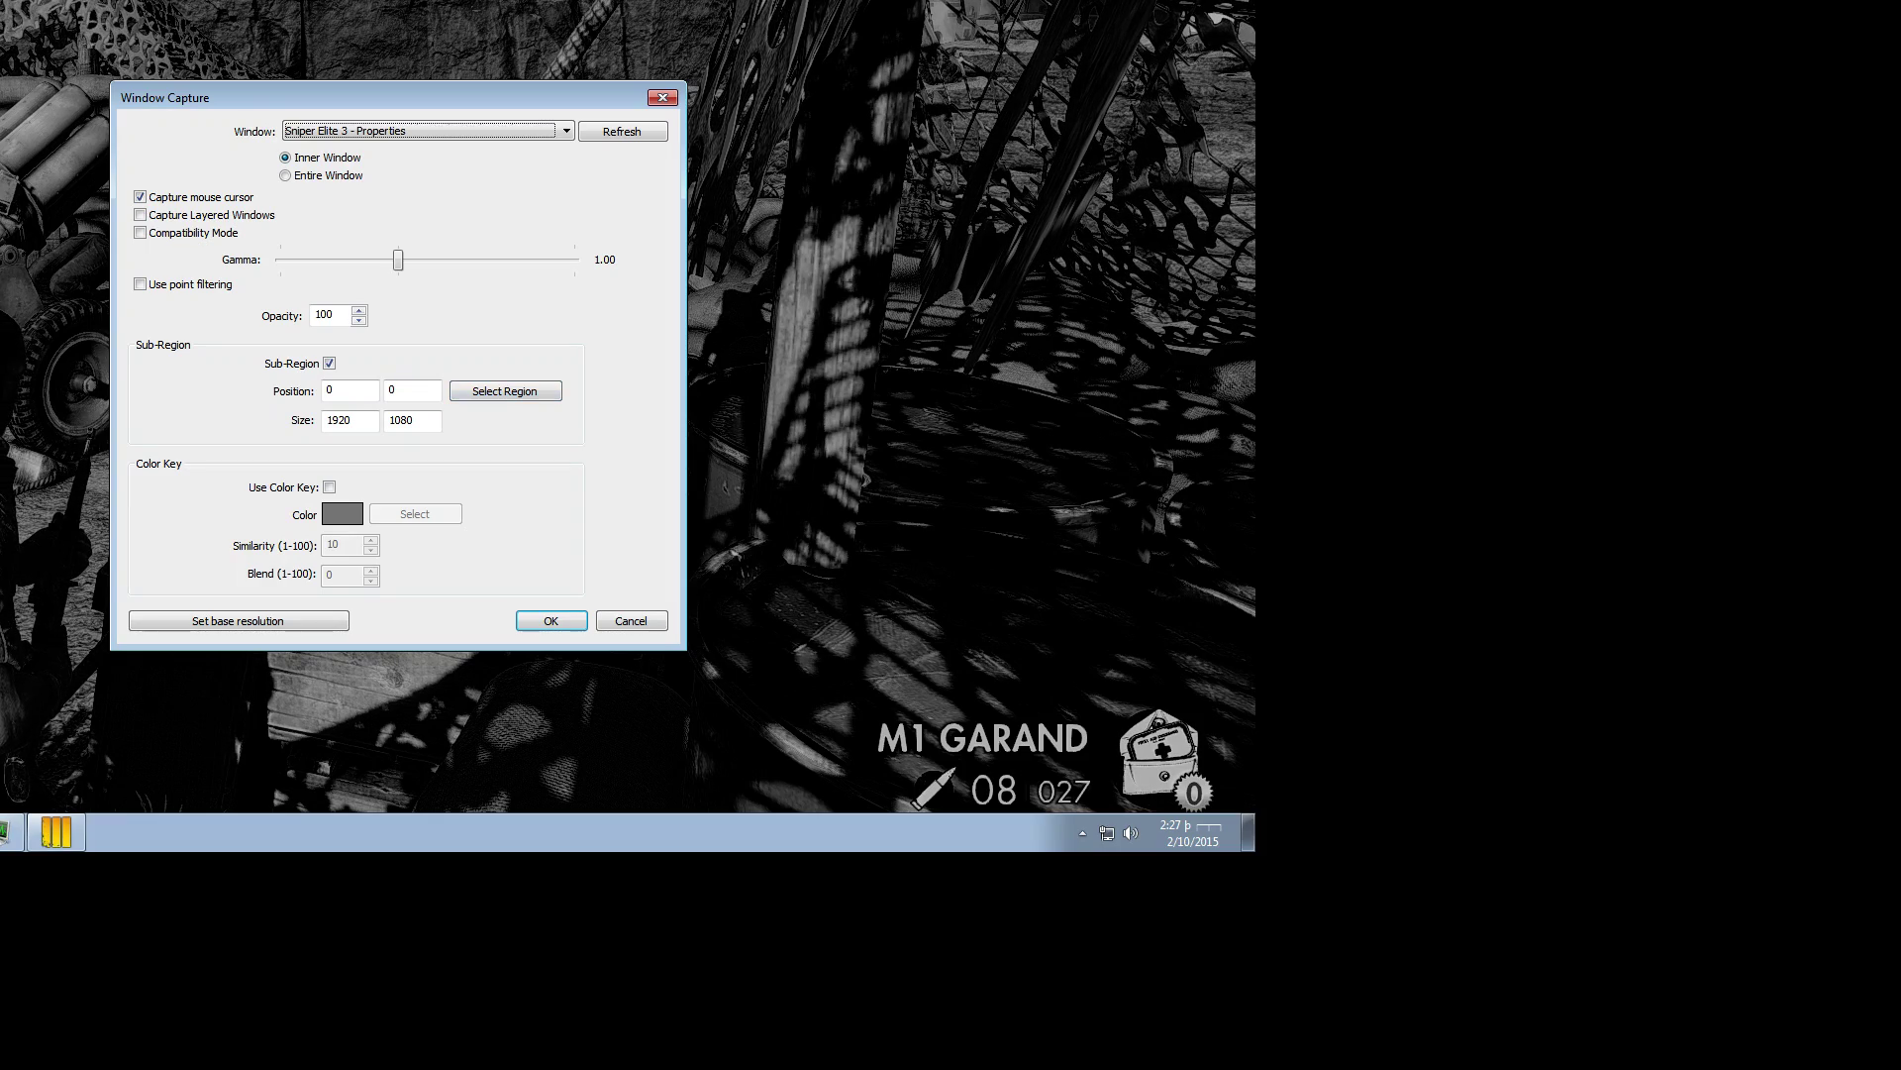
pyautogui.click(505, 391)
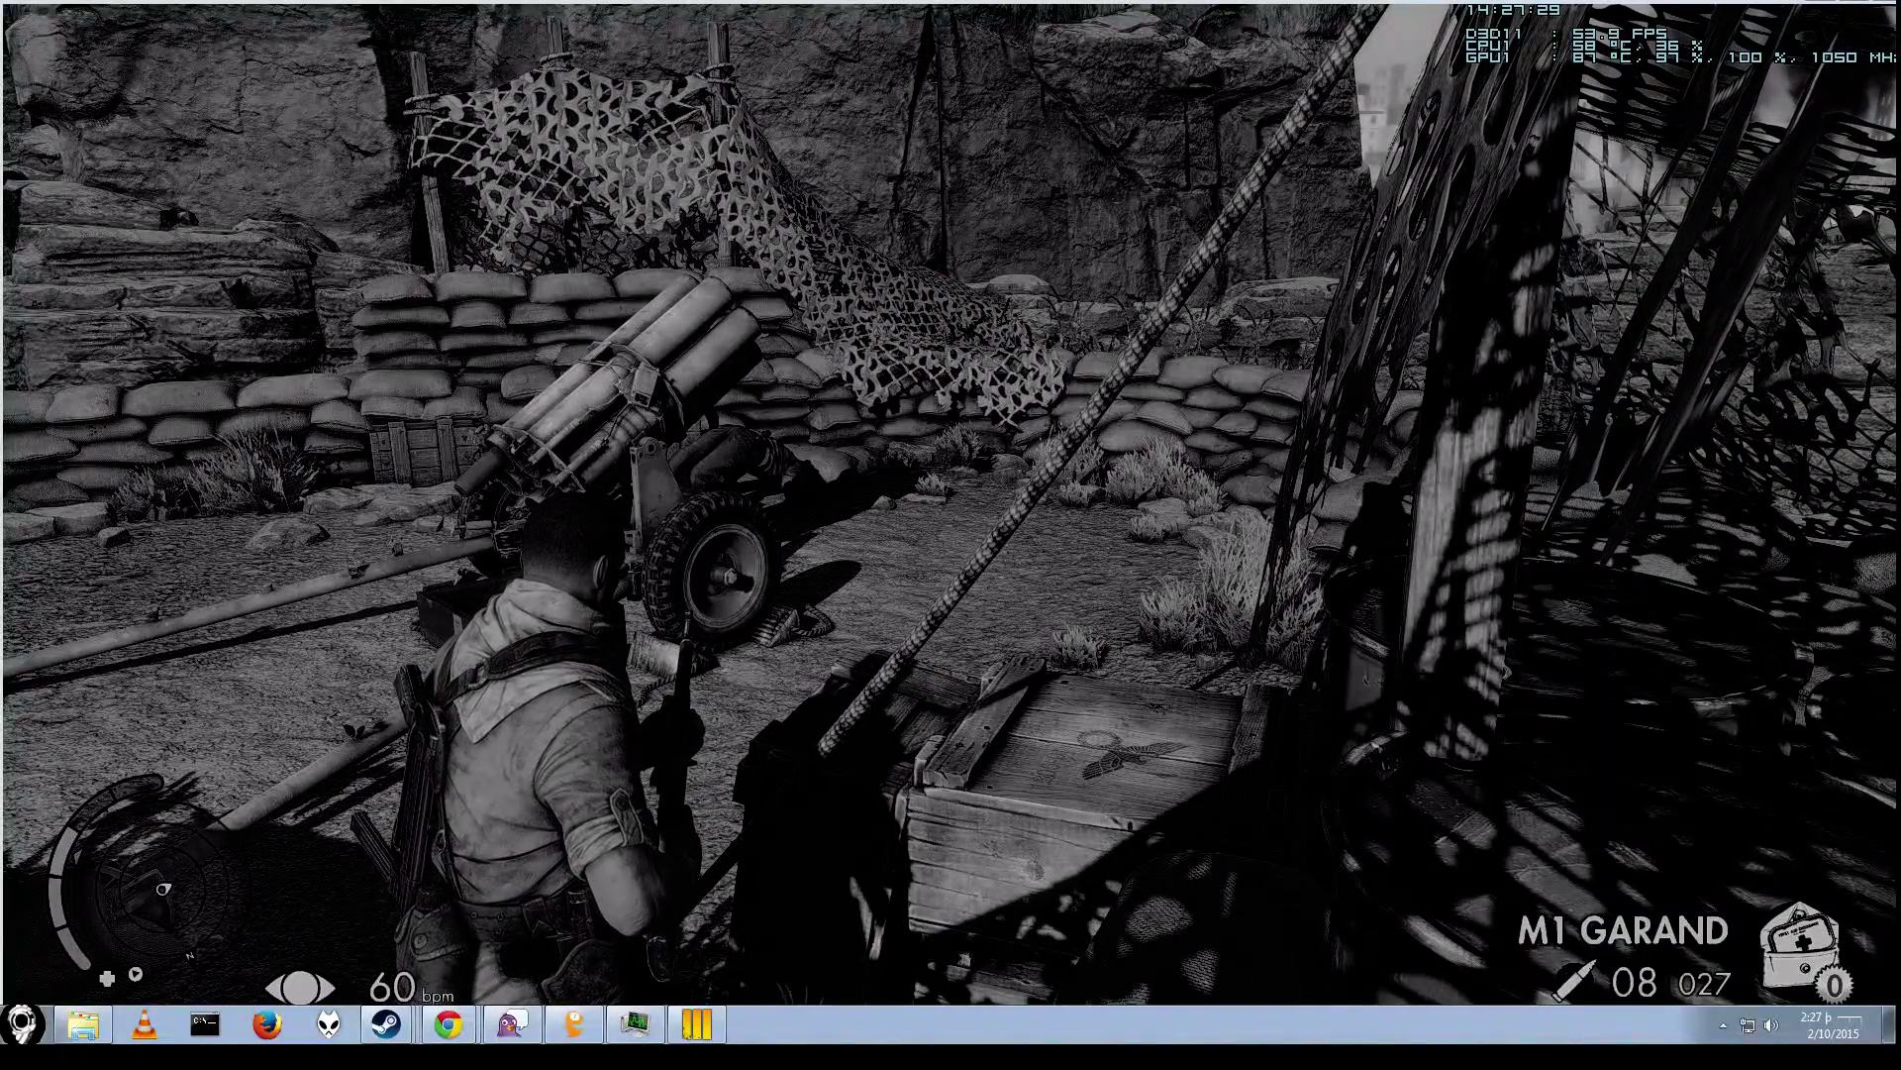
pyautogui.hotkey('alt', 'Tab')
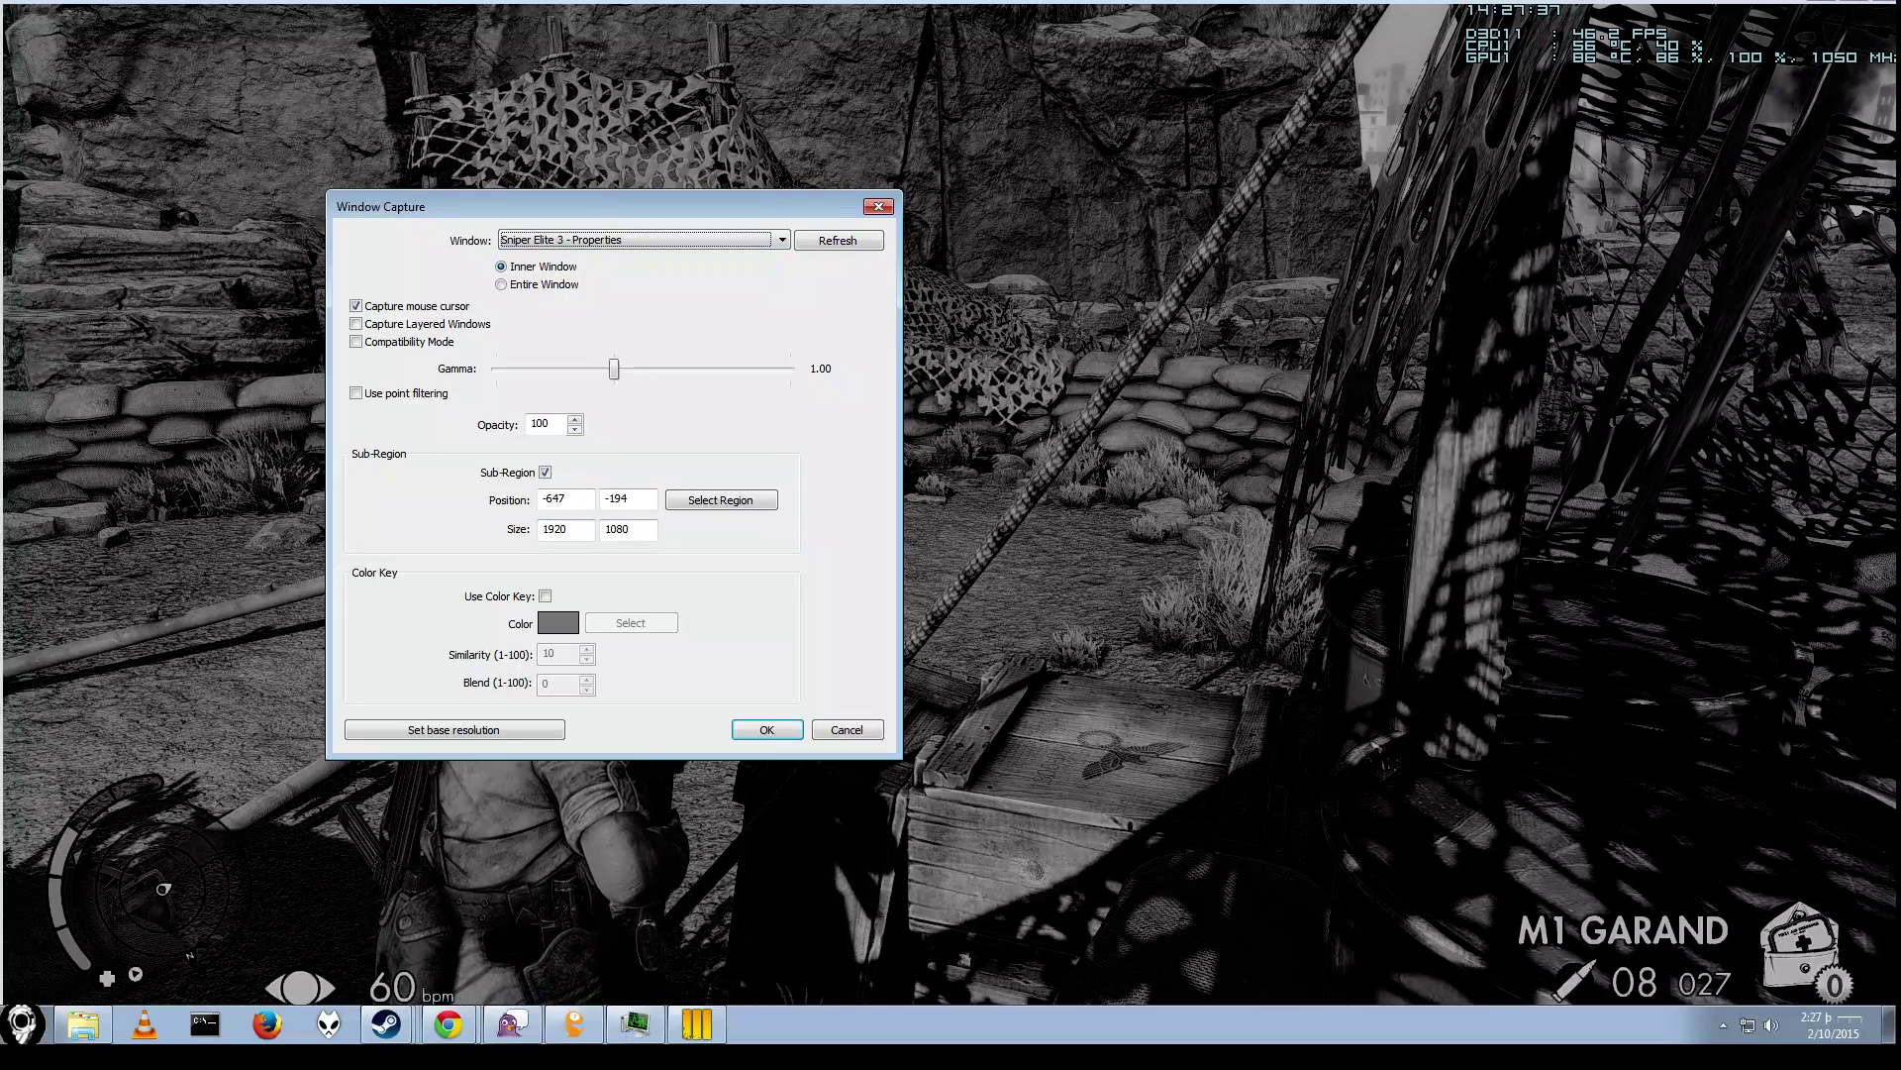
pyautogui.press('Escape')
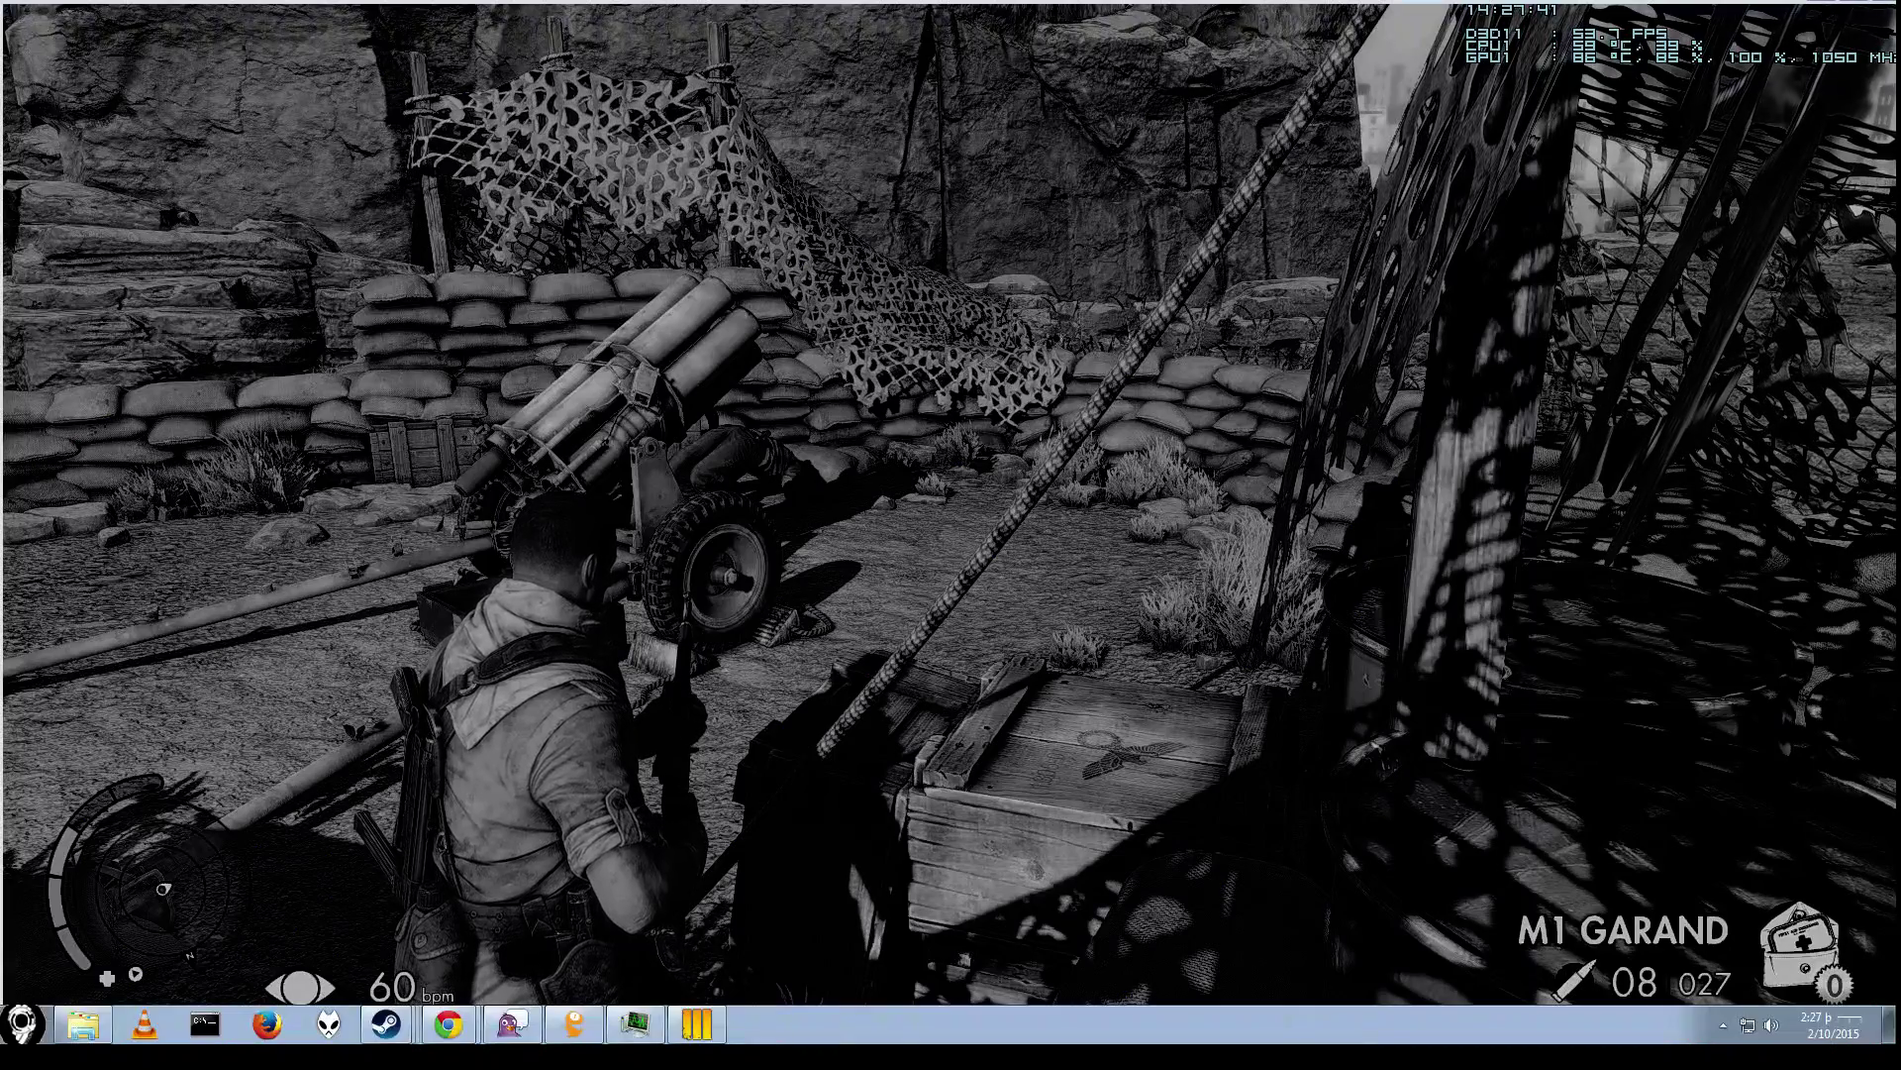
pyautogui.press('w')
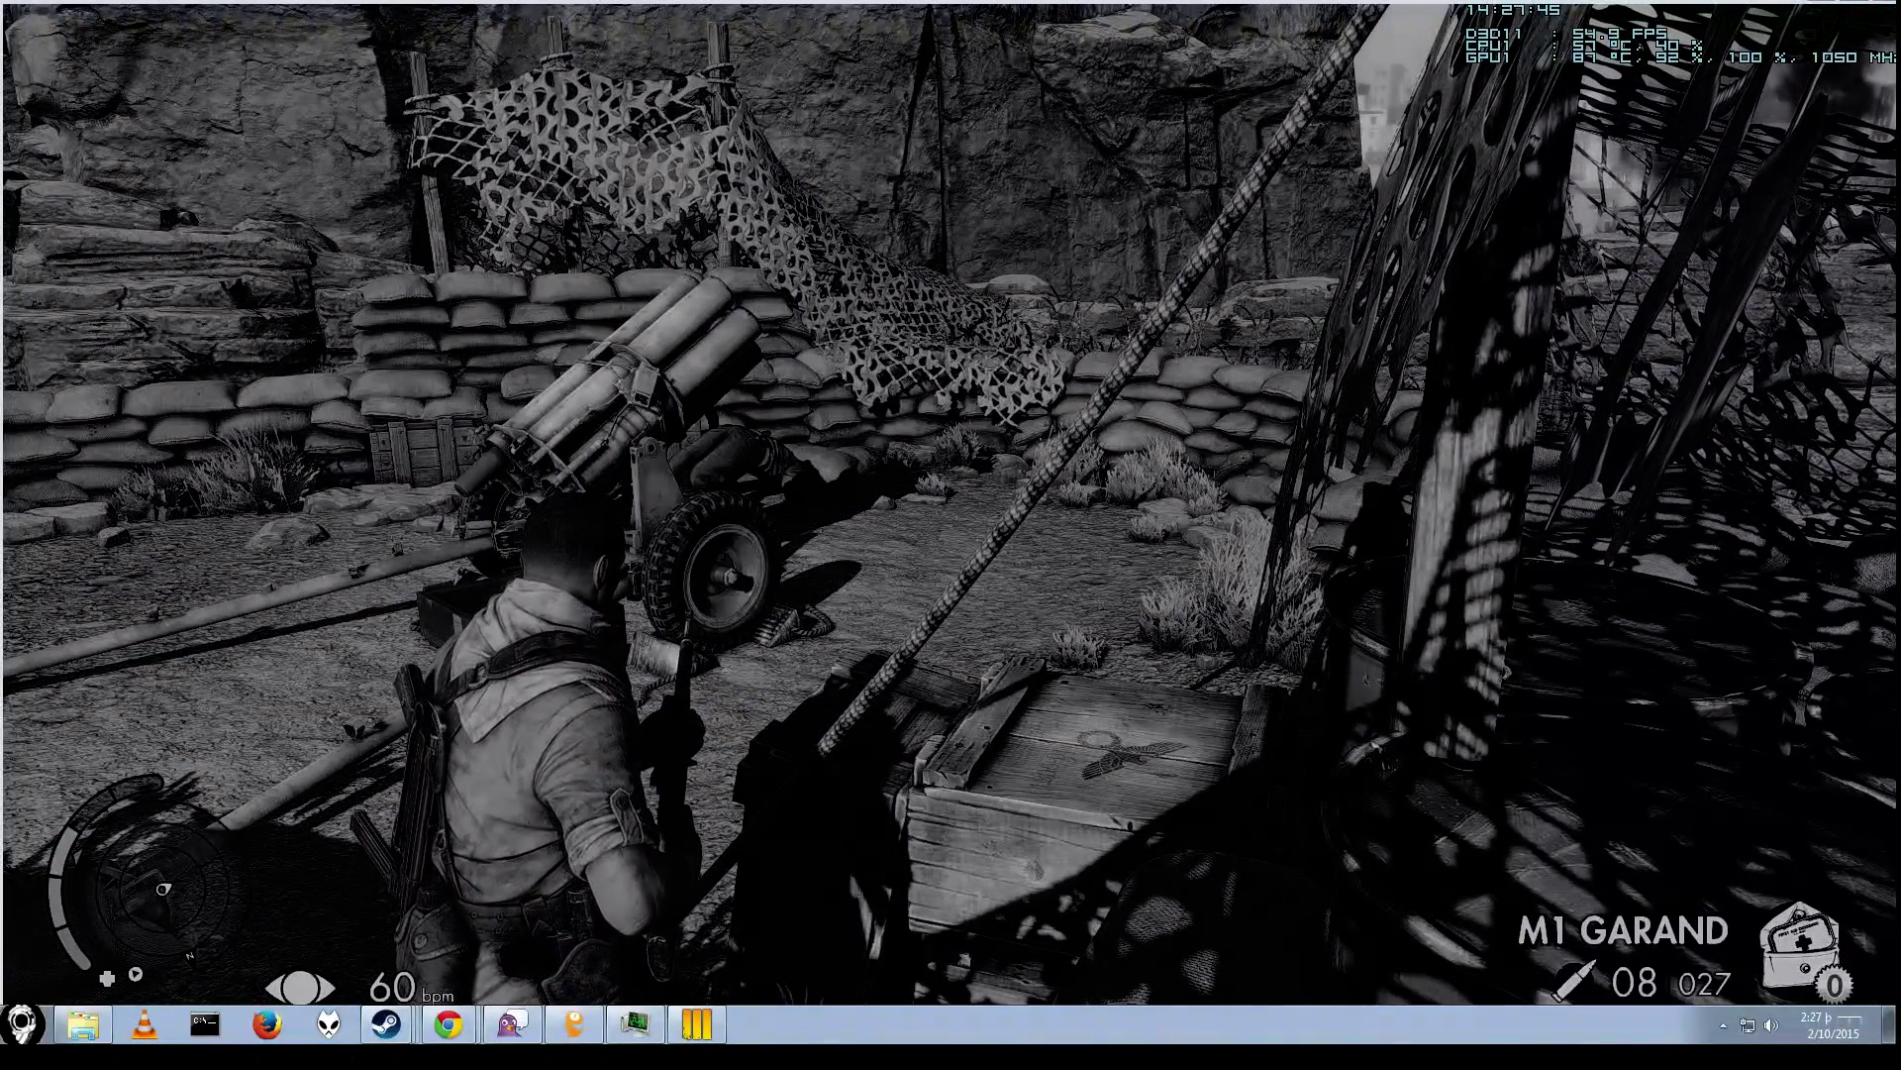
# Try a sub-region width of 1800 in the Window Capture settings and apply it.
pyautogui.moveTo(0, 243); pyautogui.dragTo(693, 289)
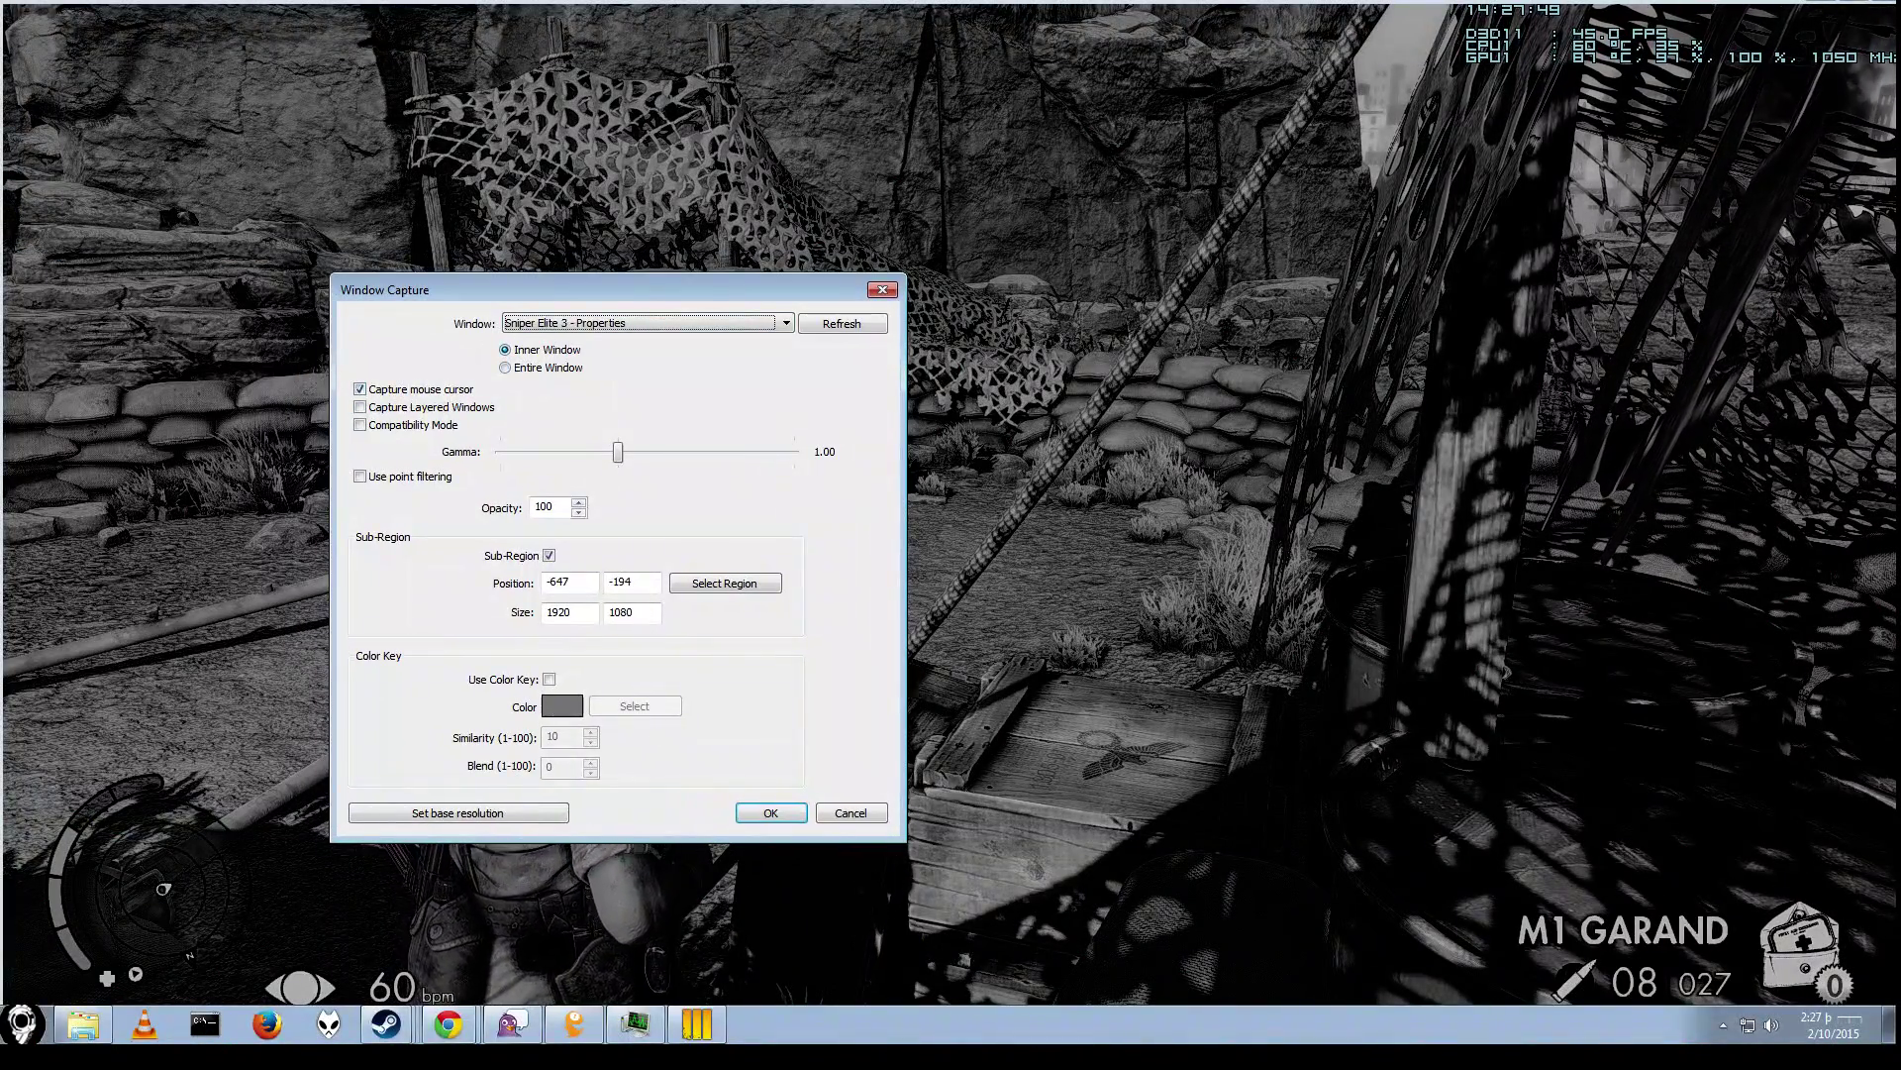
pyautogui.moveTo(614, 289); pyautogui.dragTo(561, 144)
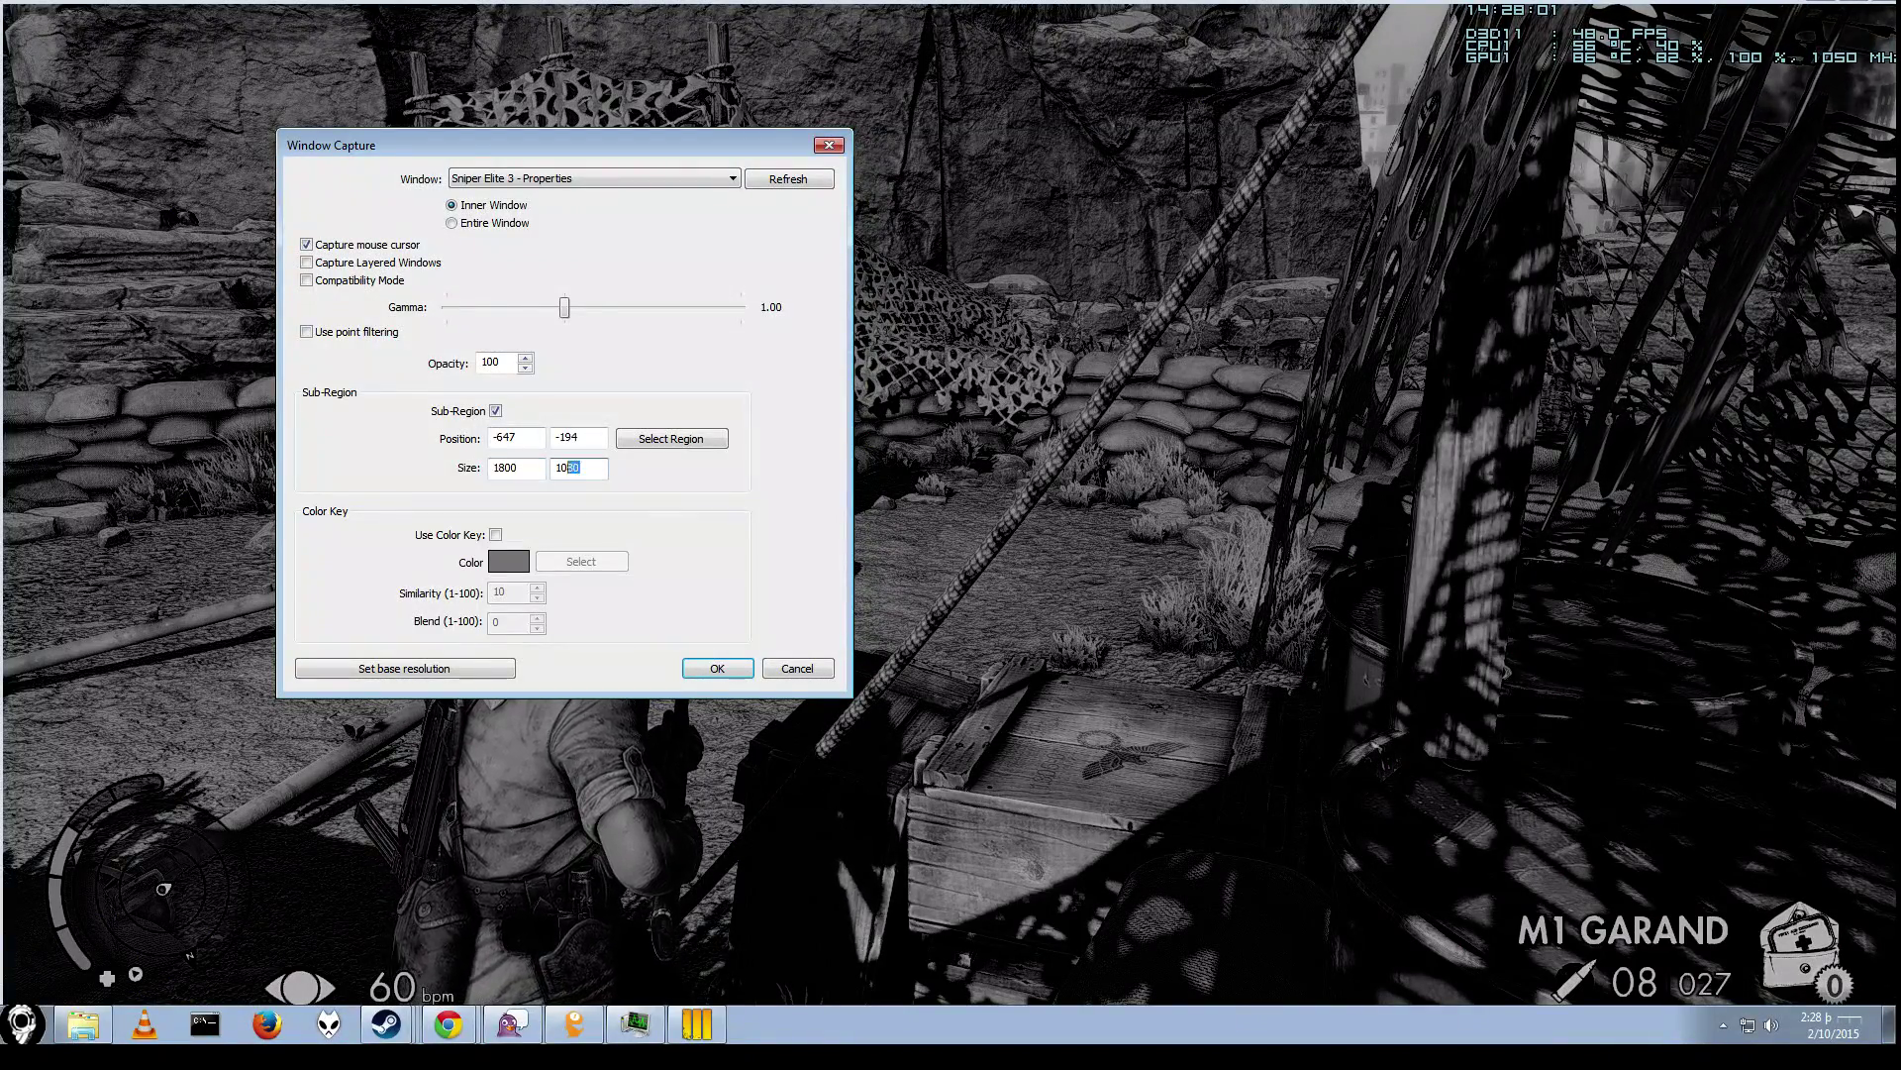
pyautogui.moveTo(567, 468); pyautogui.dragTo(554, 467)
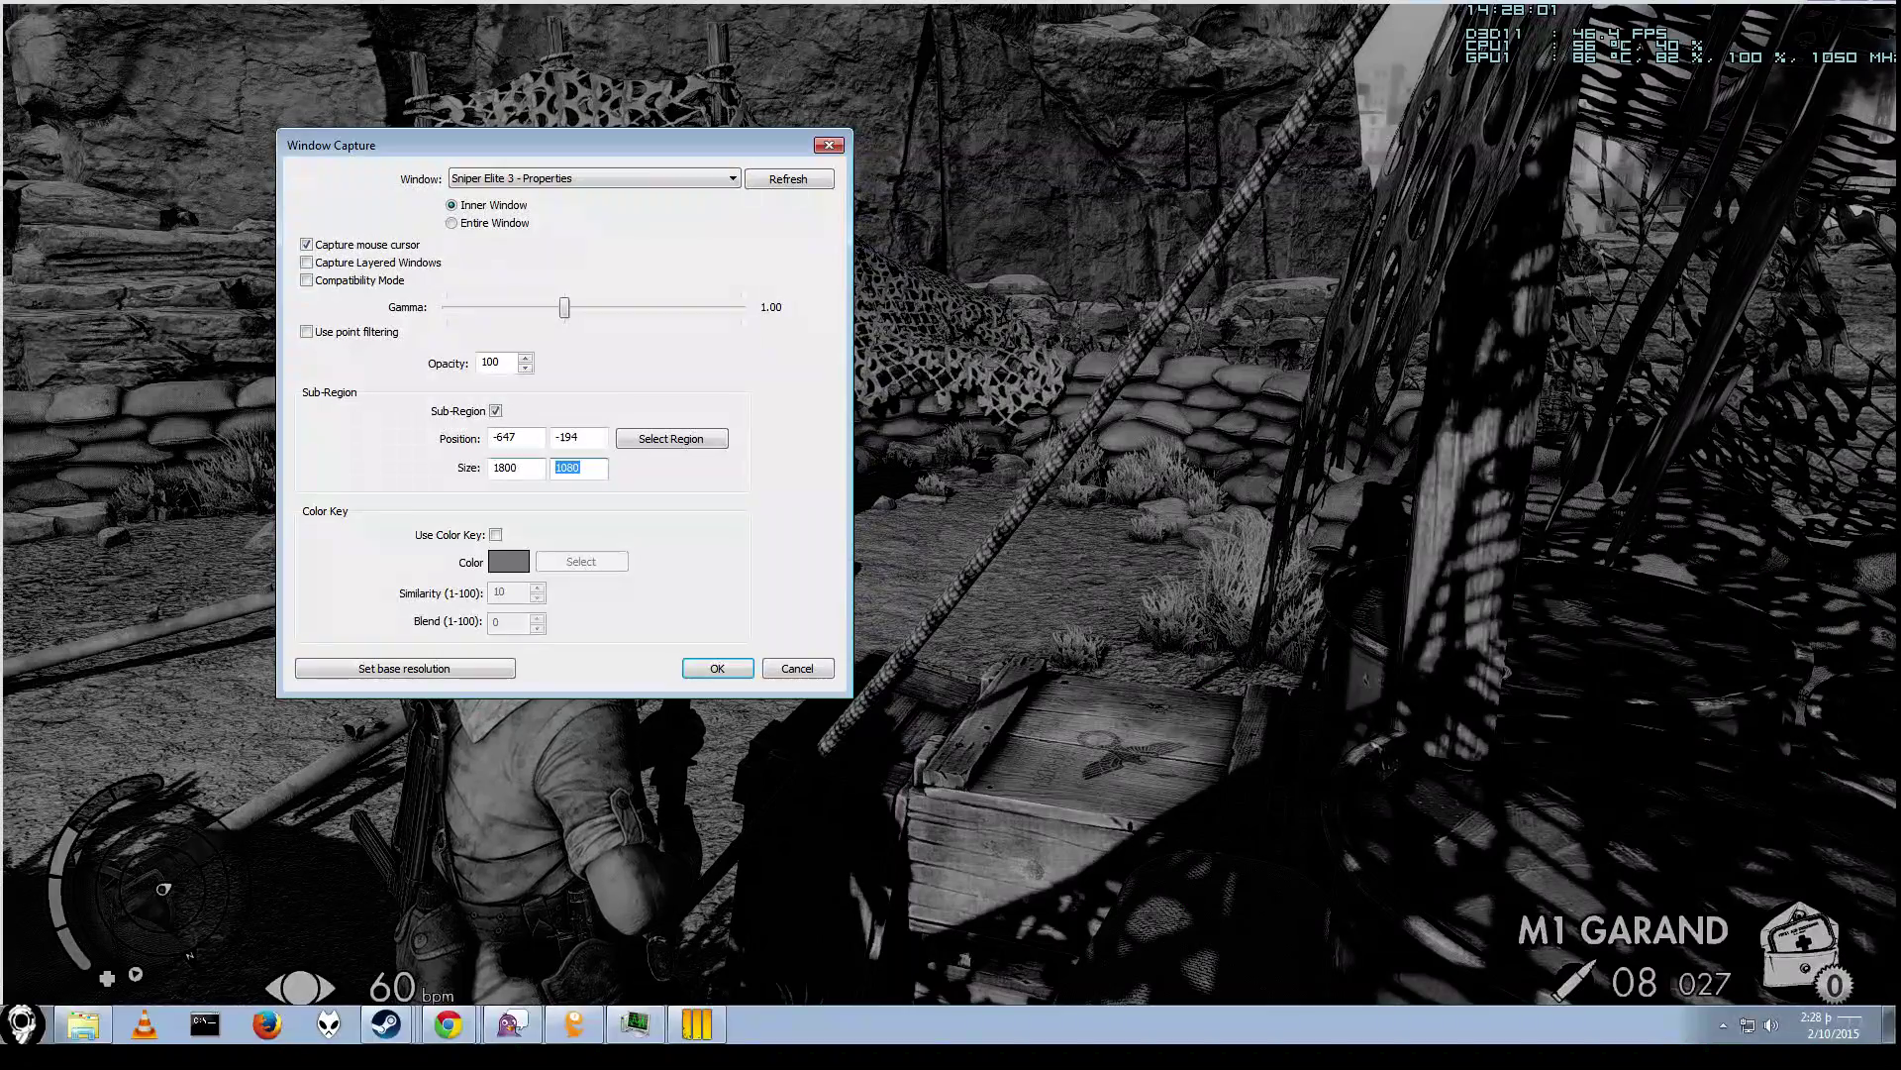
pyautogui.press('Return')
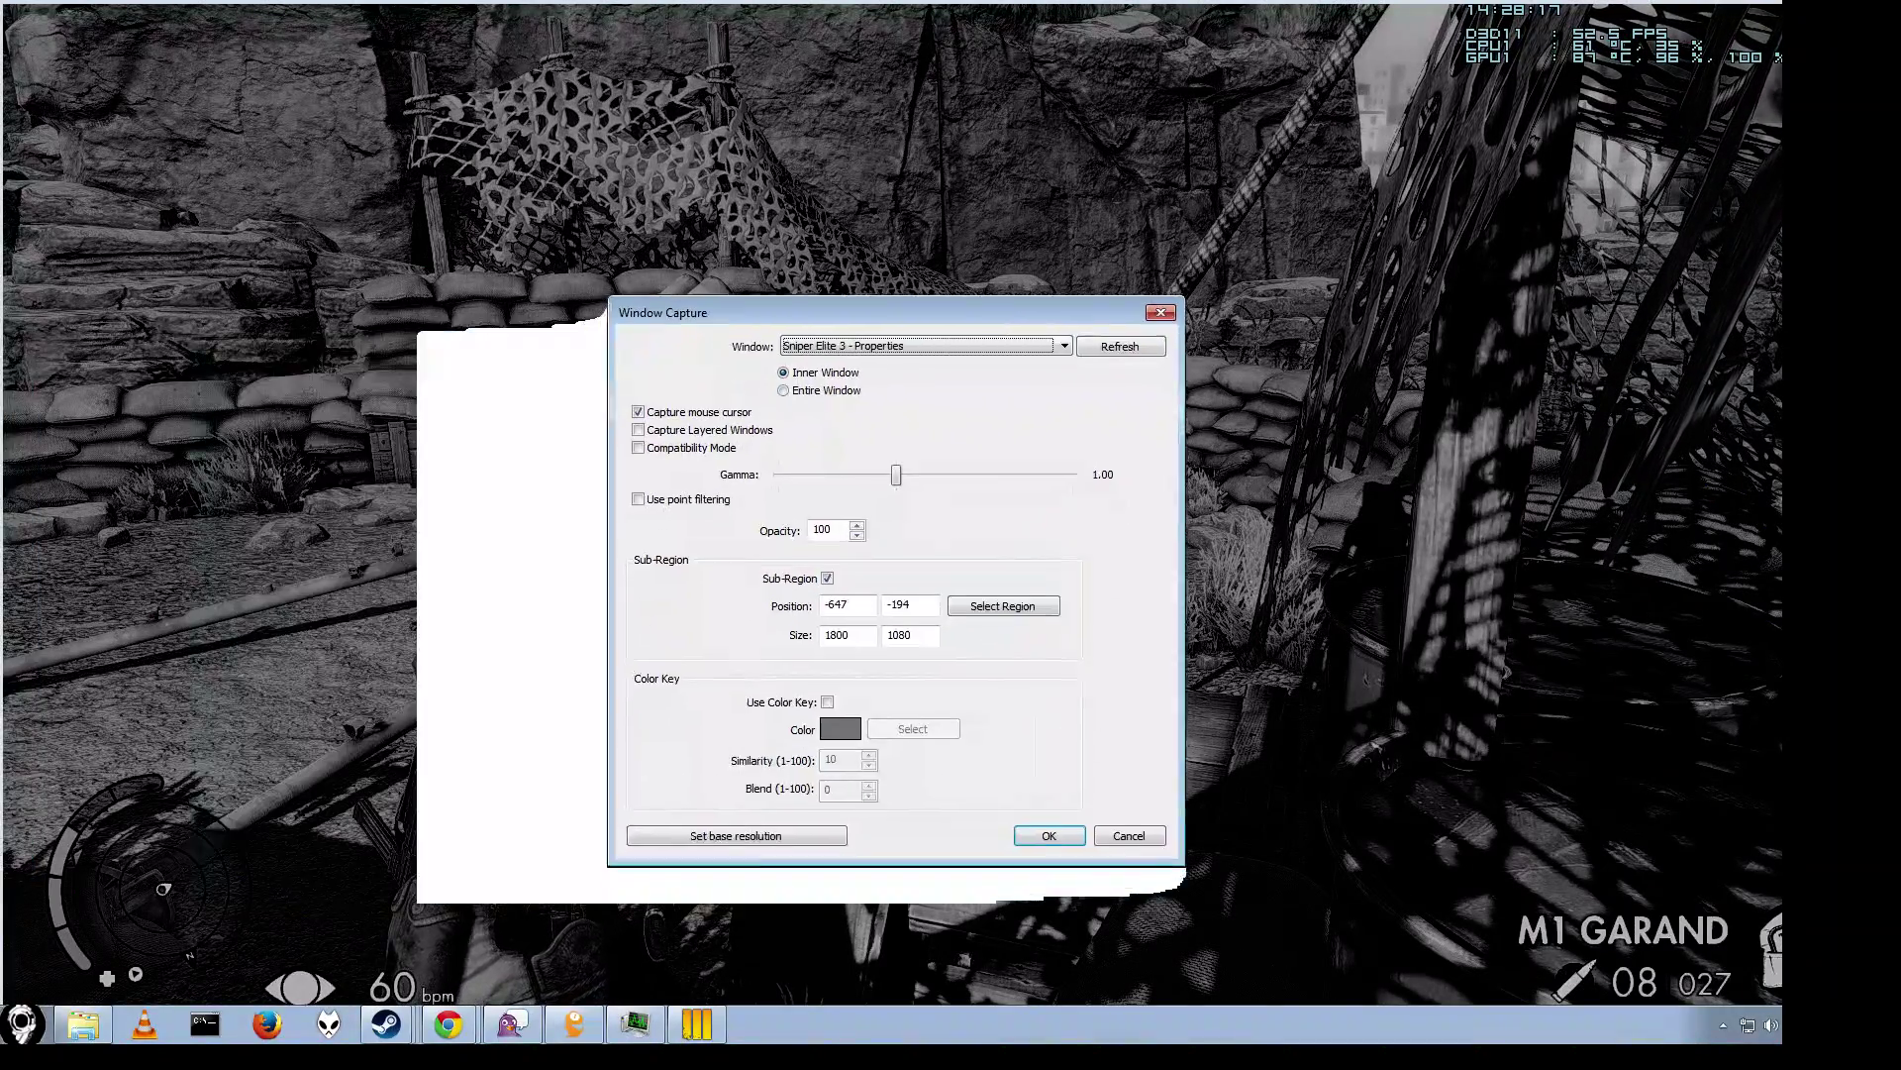
# Set the Window Capture sub-region size to 1920 by 1000 and apply it.
pyautogui.moveTo(879, 310); pyautogui.dragTo(416, 191)
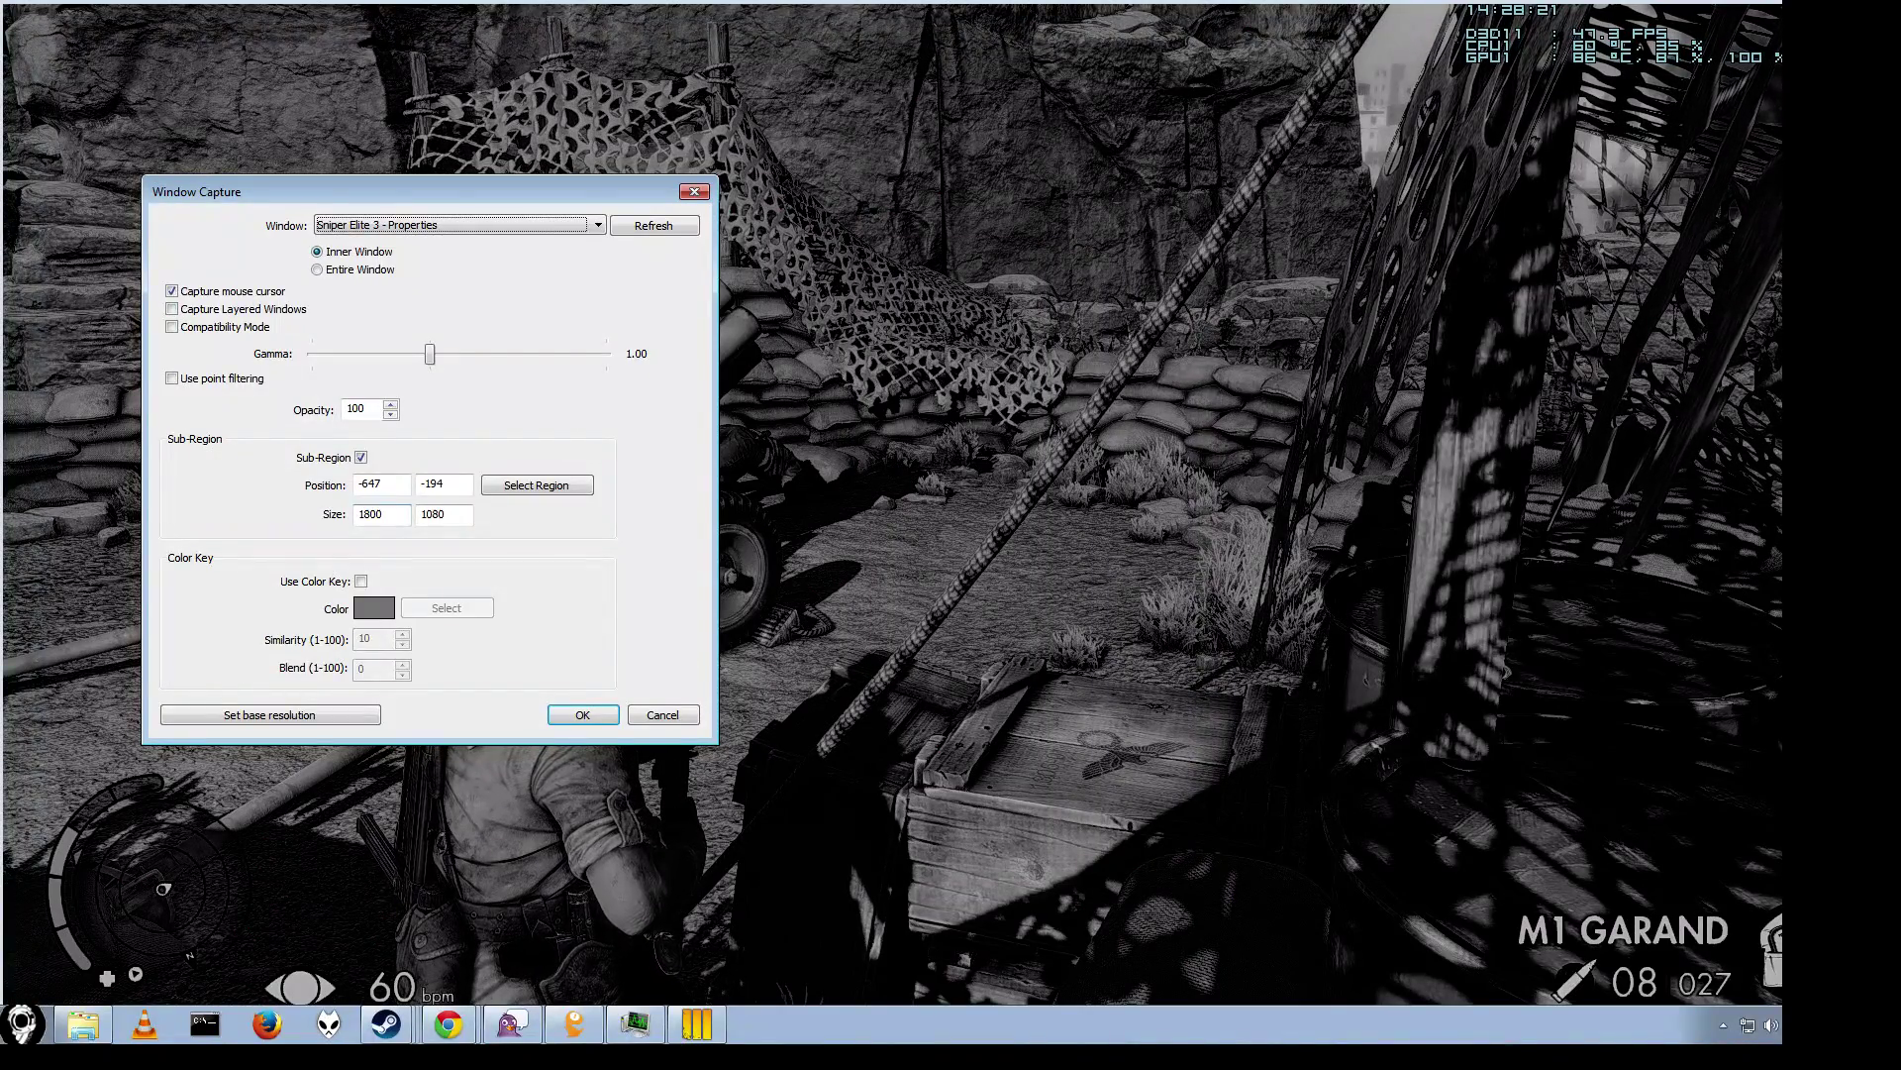
pyautogui.click(382, 514)
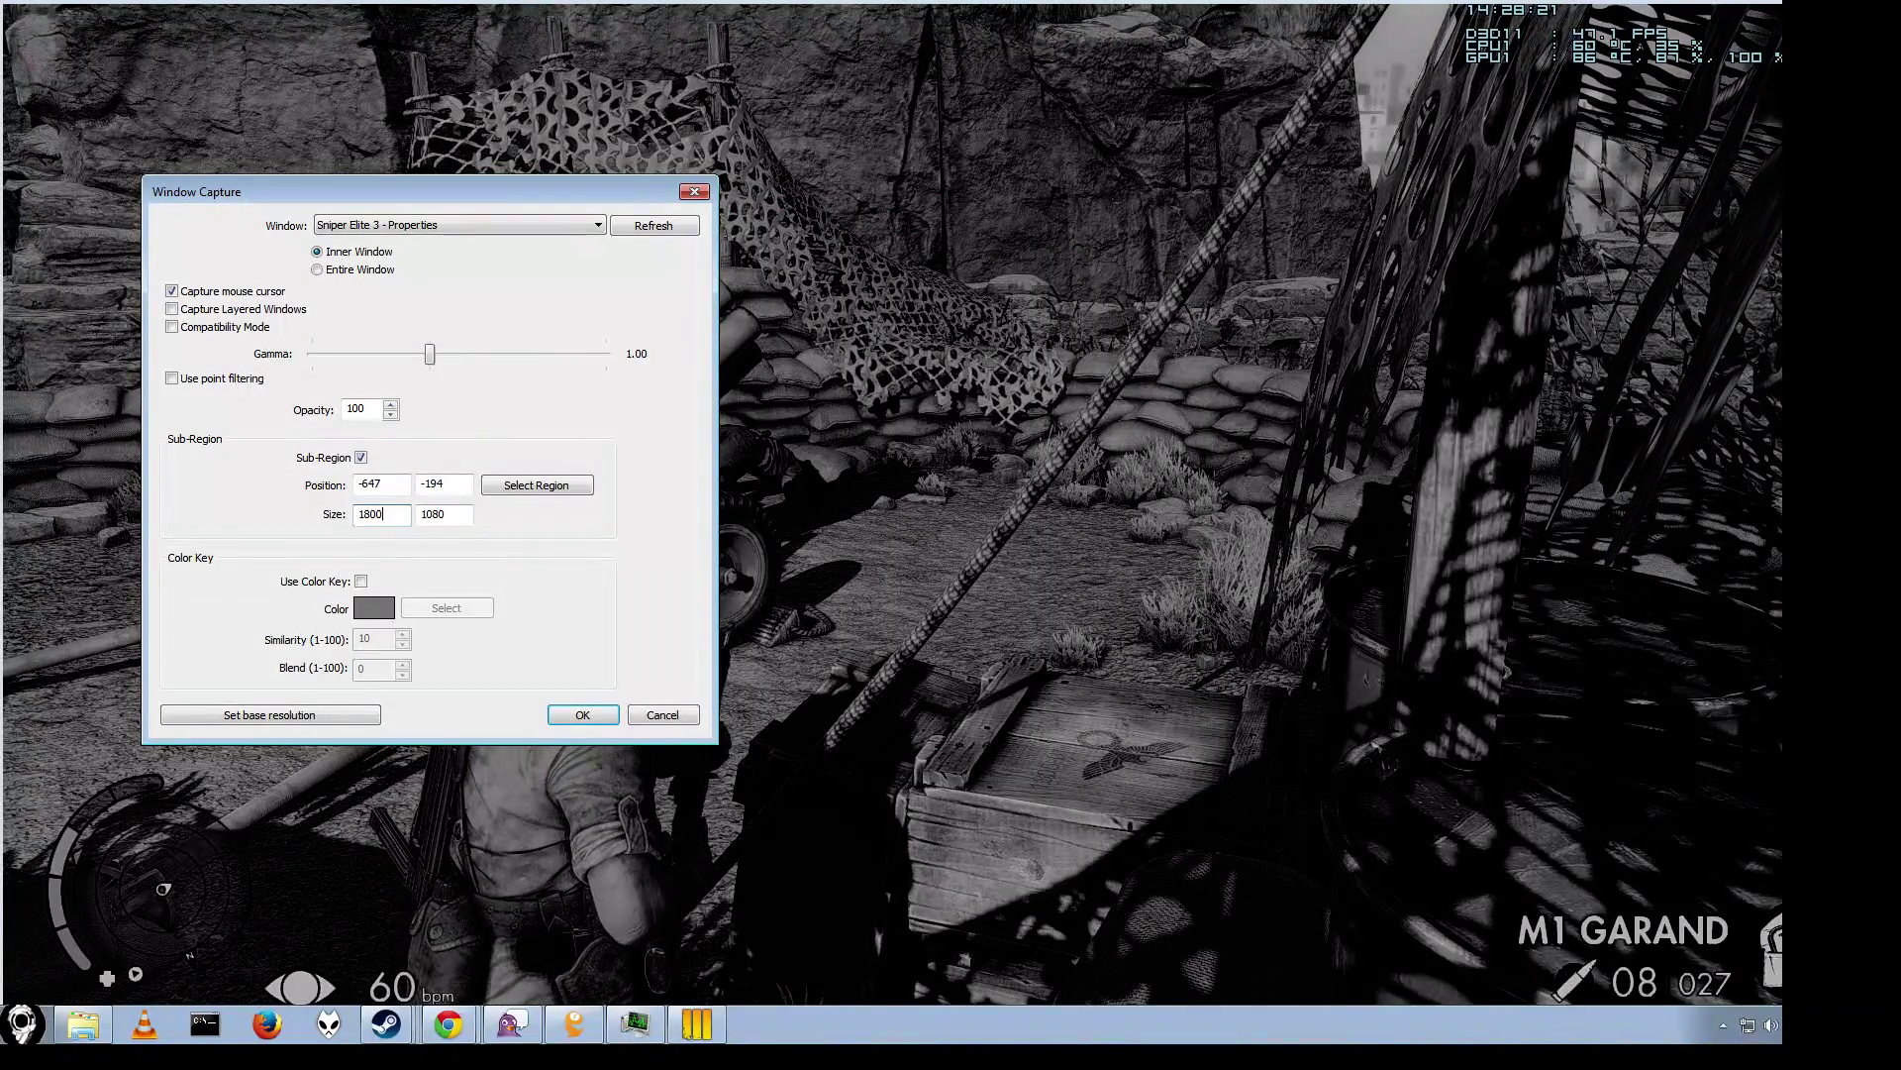
pyautogui.doubleClick(370, 514)
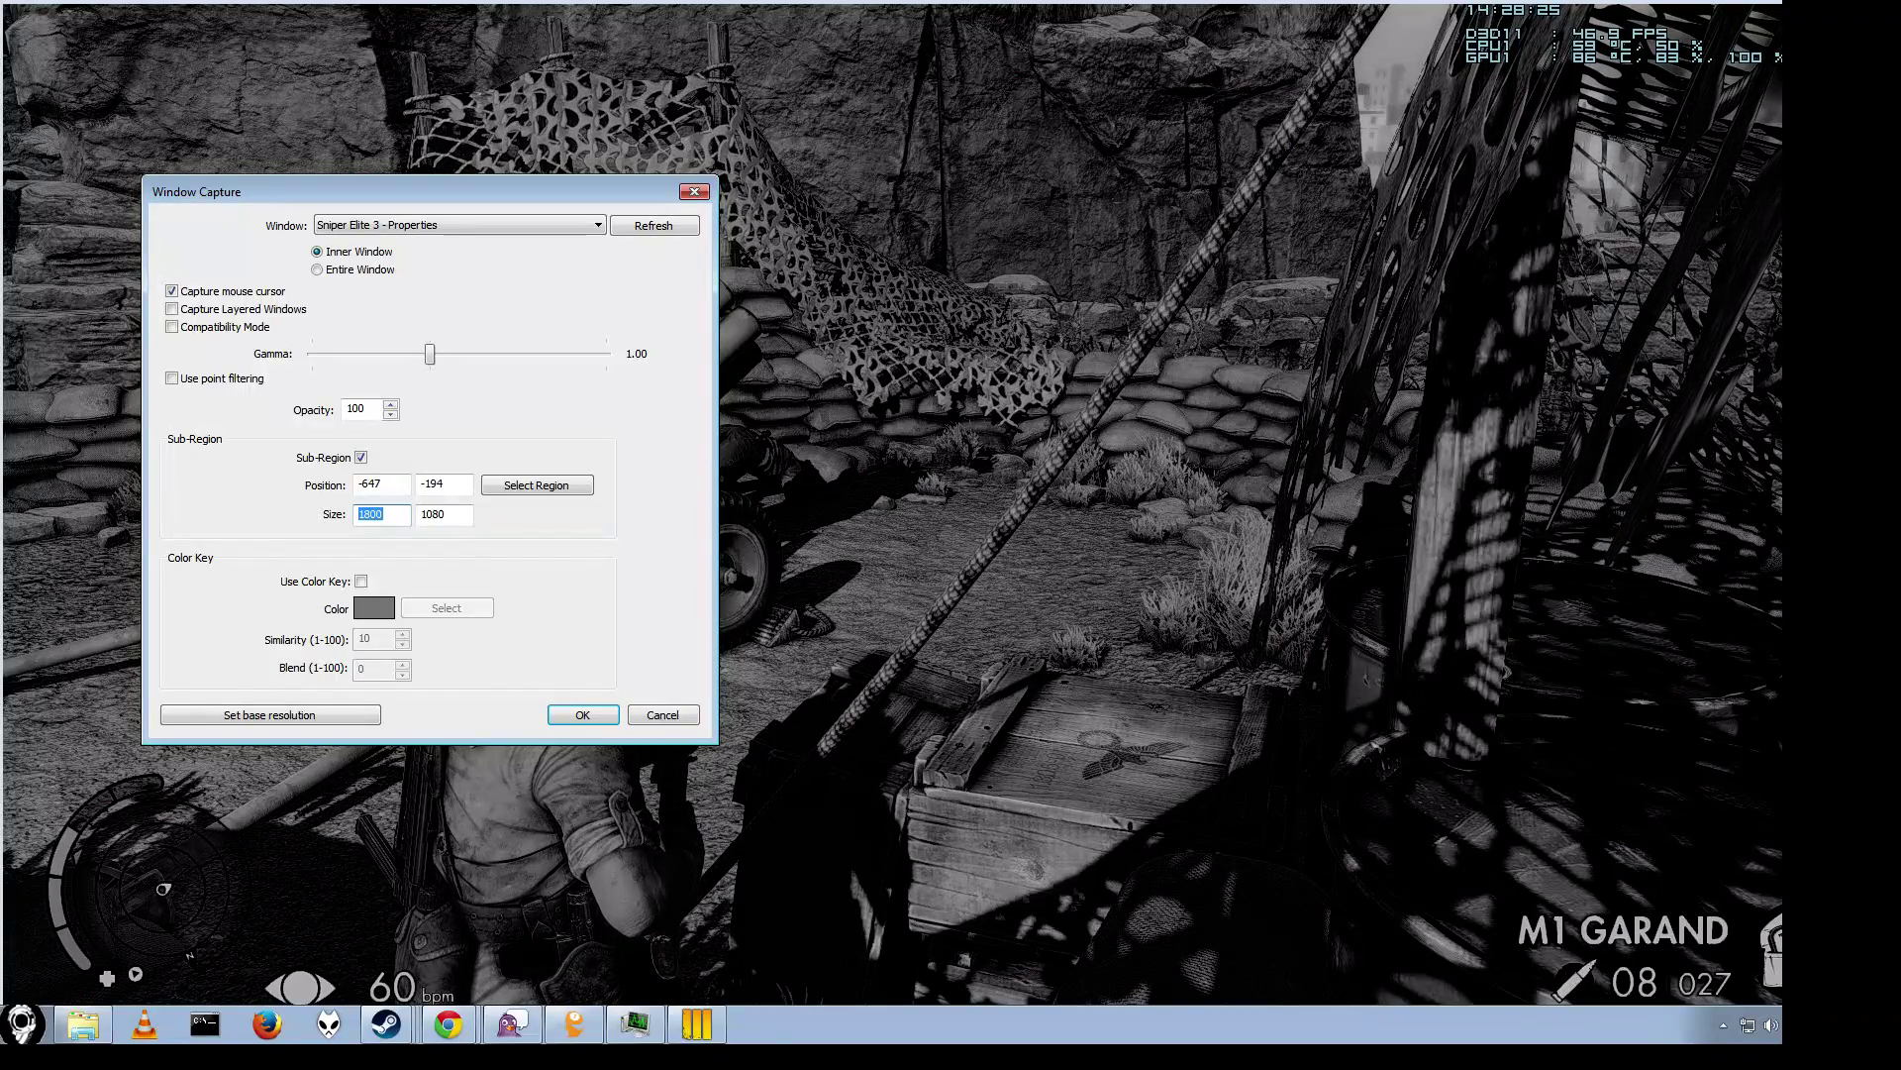
pyautogui.write('1')
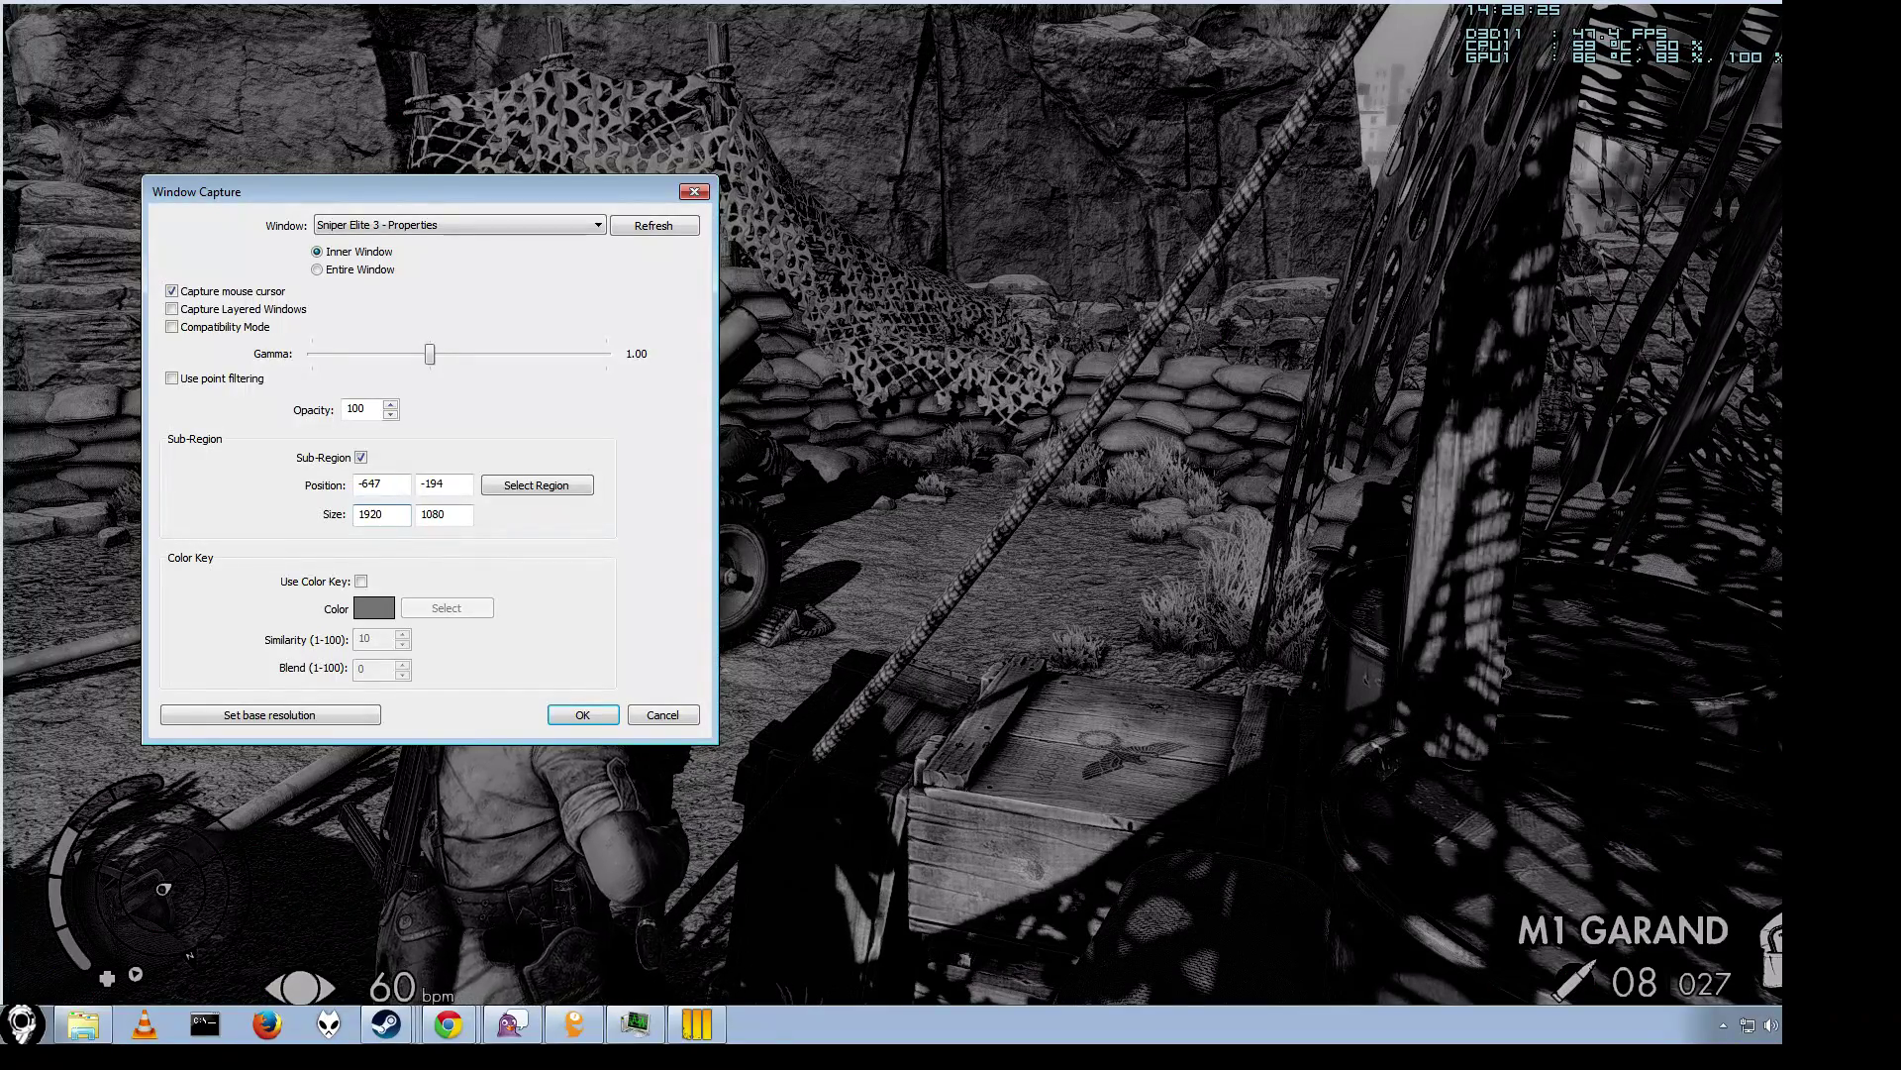
pyautogui.press('Tab')
pyautogui.click(446, 514)
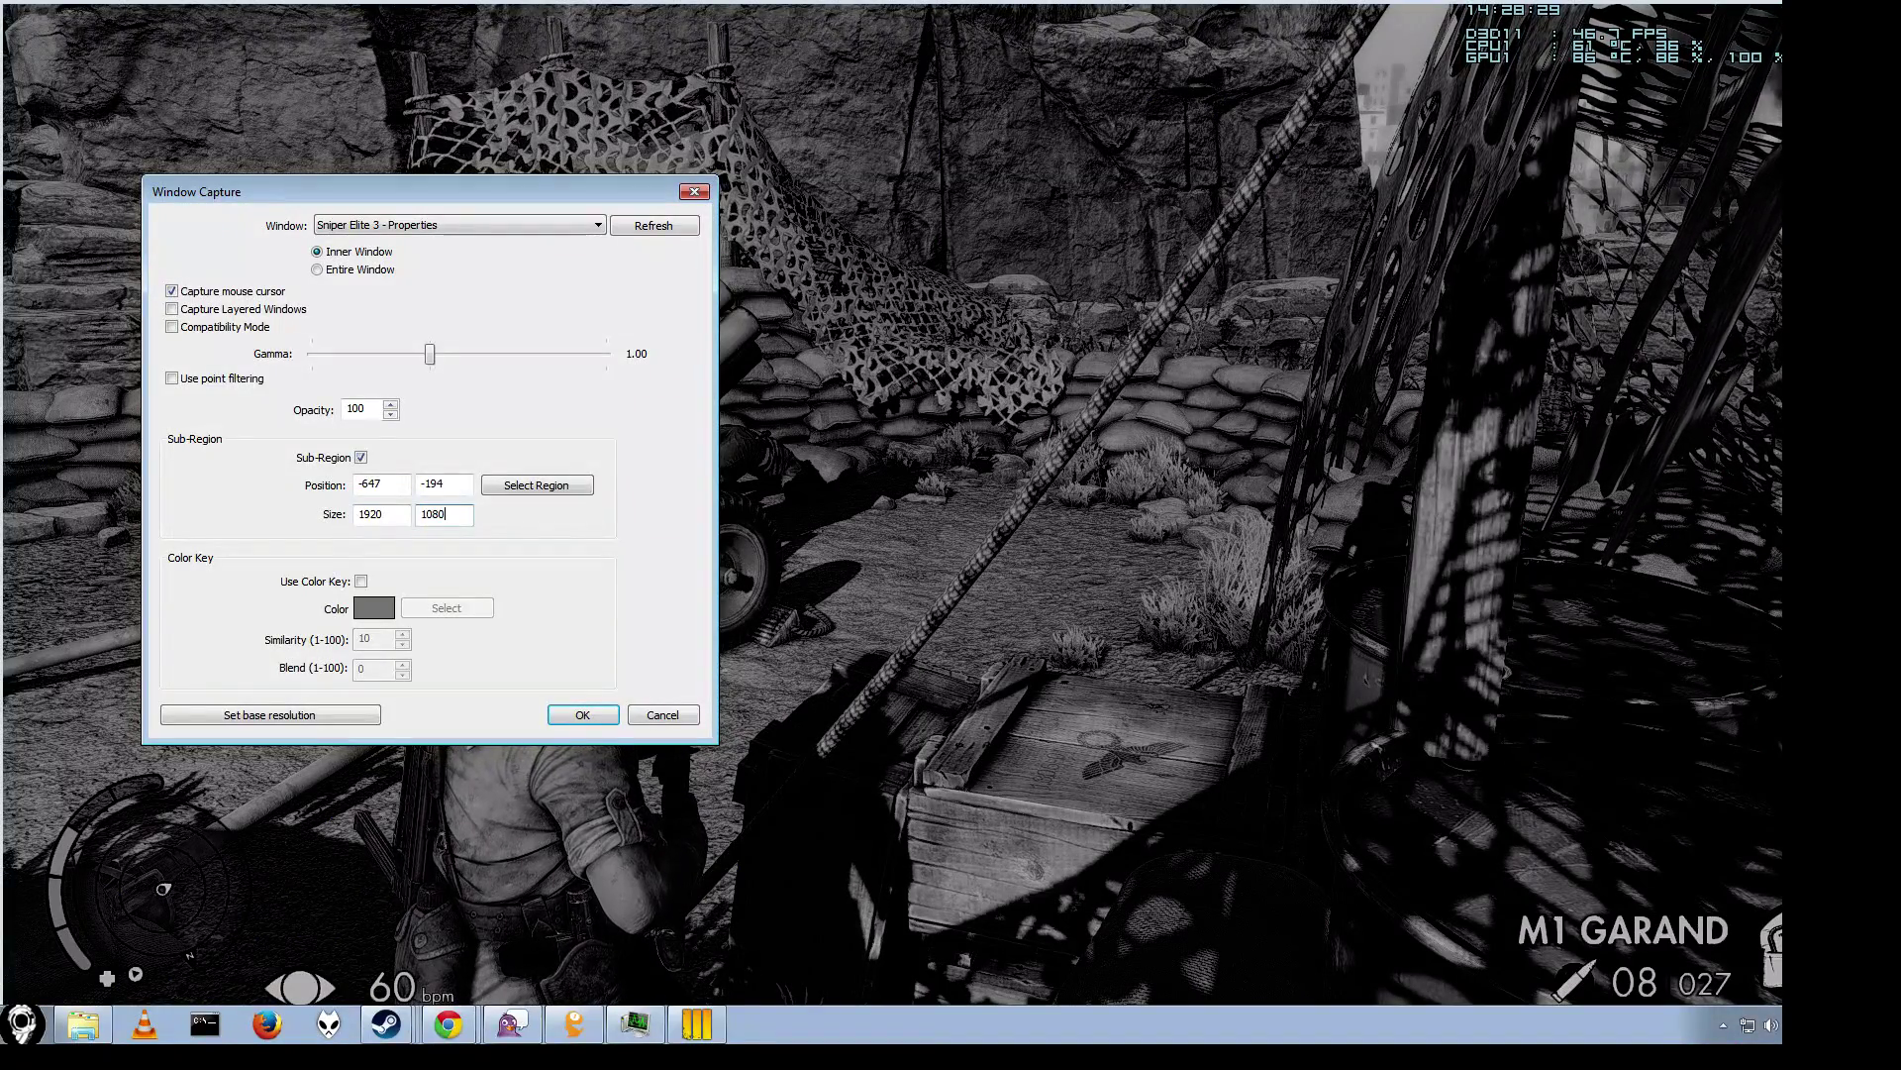
pyautogui.press('BackSpace')
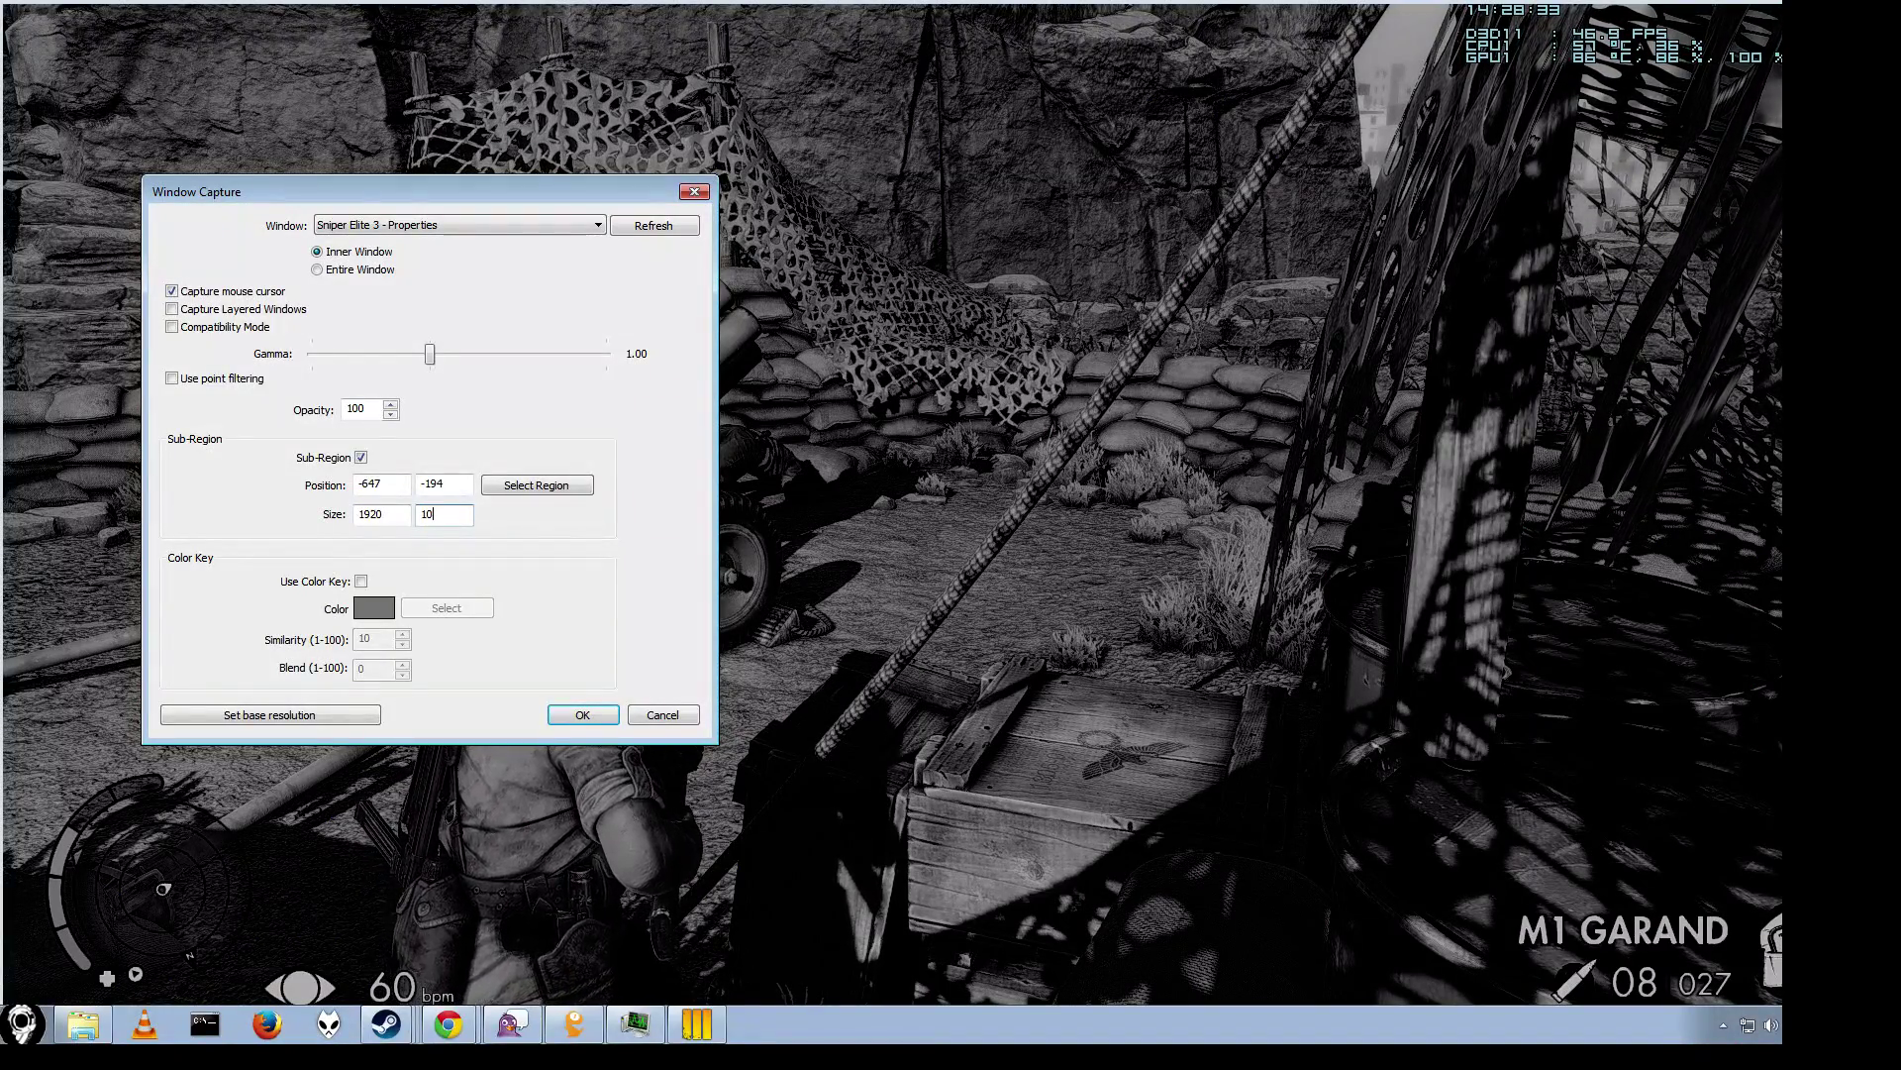
pyautogui.write('50')
pyautogui.press('Return')
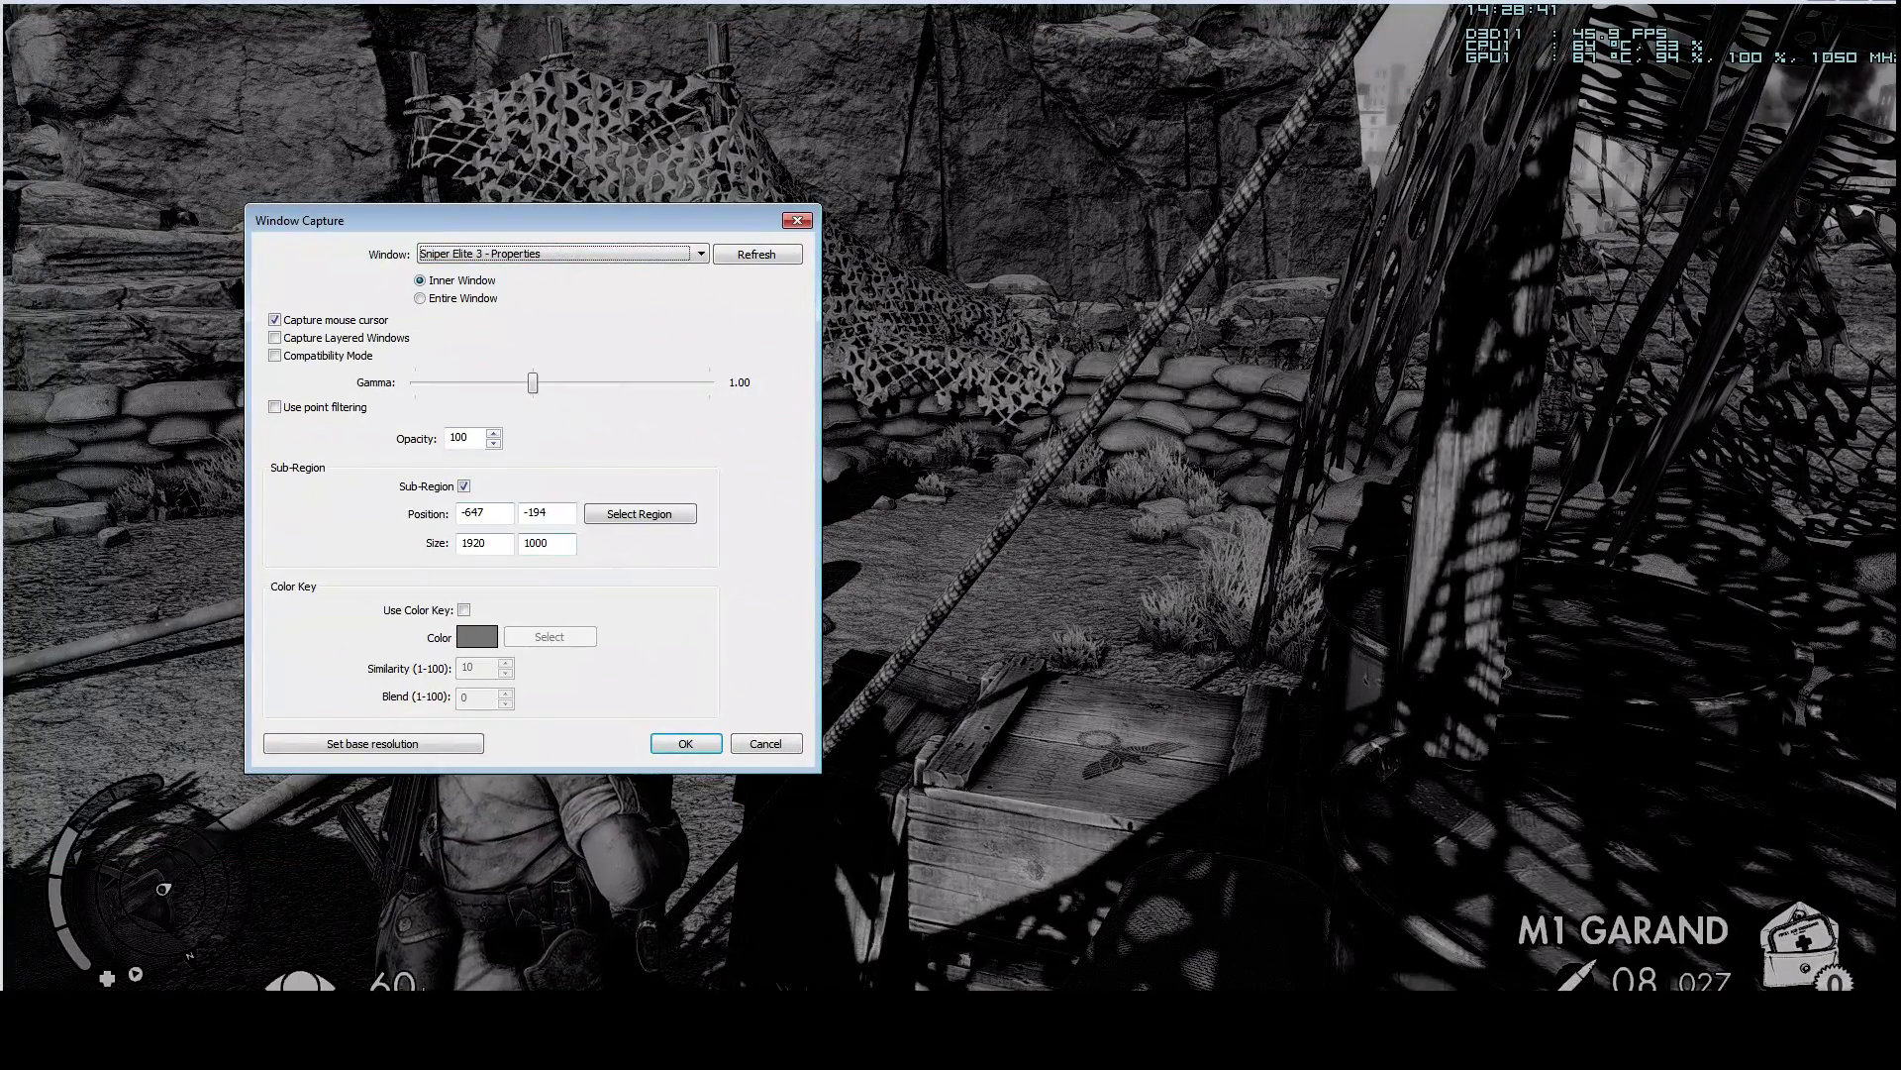
# Raise the sub-region height slightly above 1000, keeping the taskbar cropped out, and apply it.
pyautogui.click(547, 543)
pyautogui.press('BackSpace')
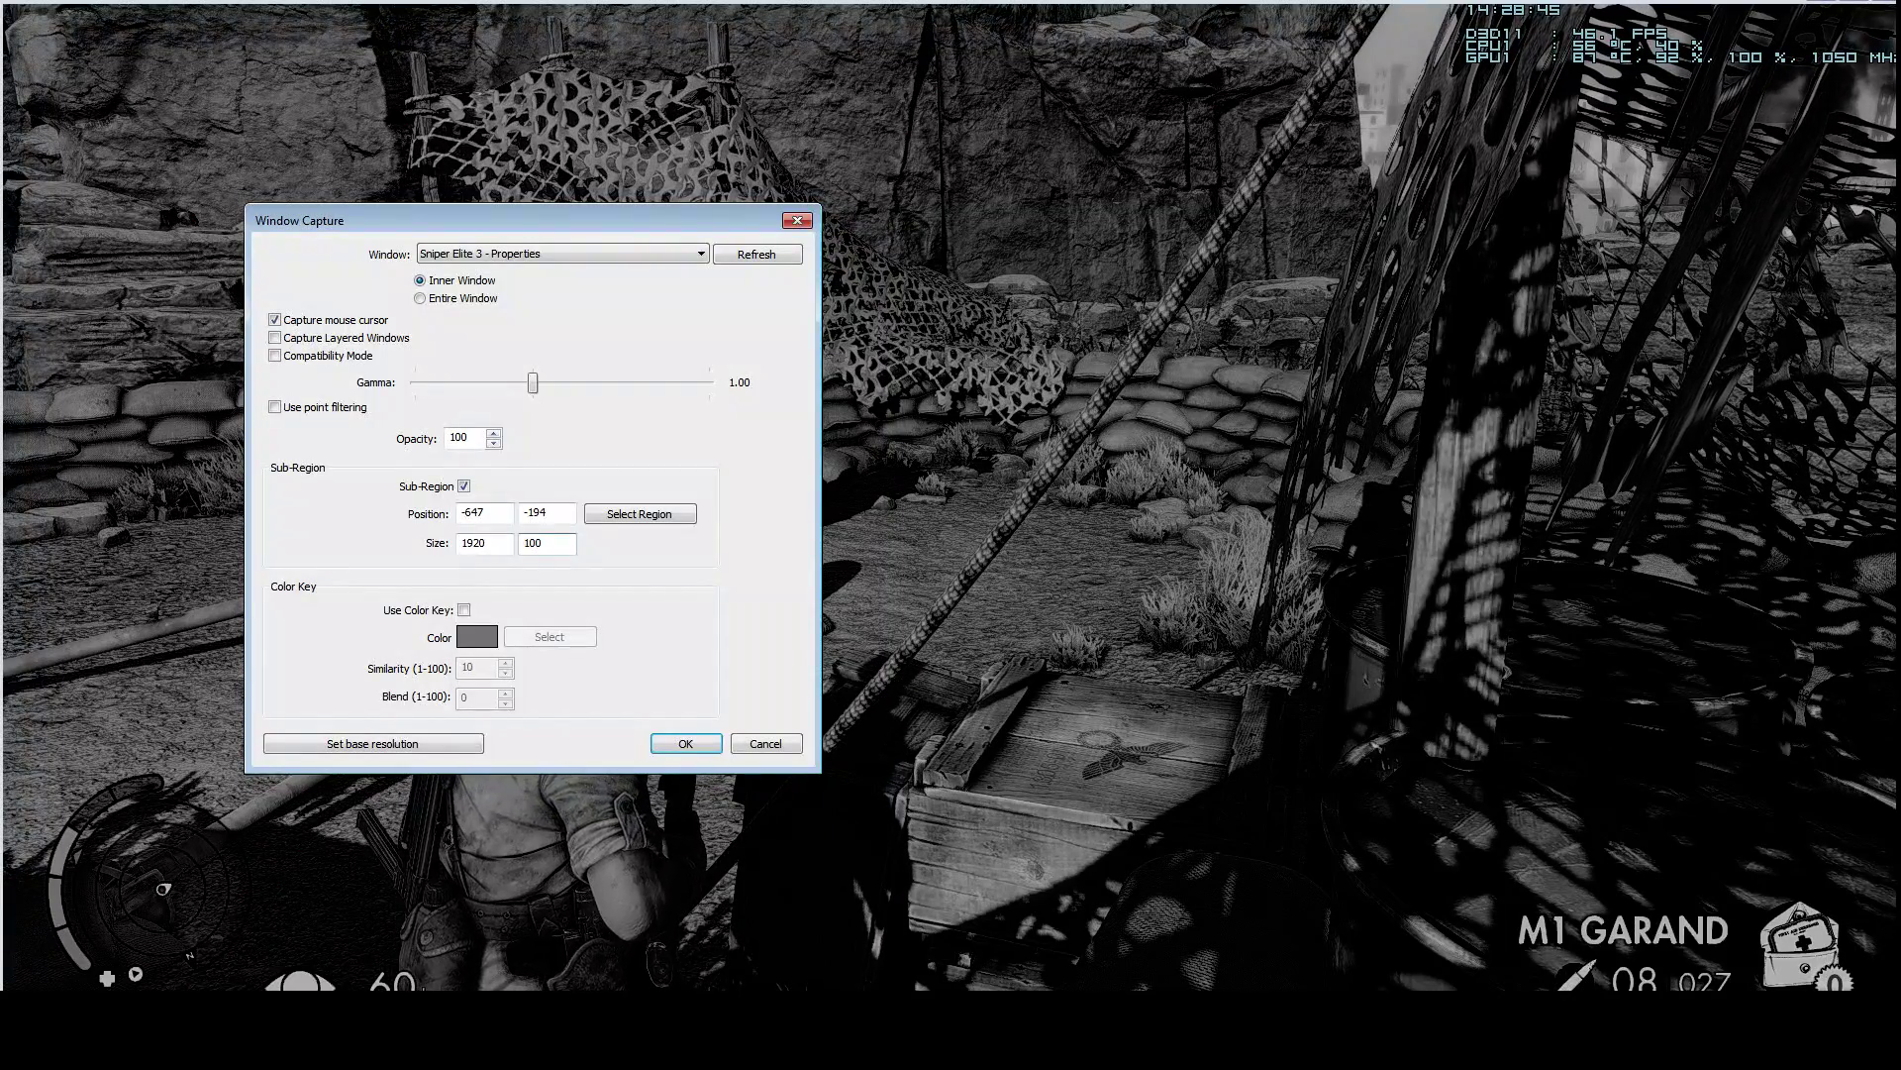
pyautogui.press('BackSpace')
pyautogui.write('20')
pyautogui.press('Return')
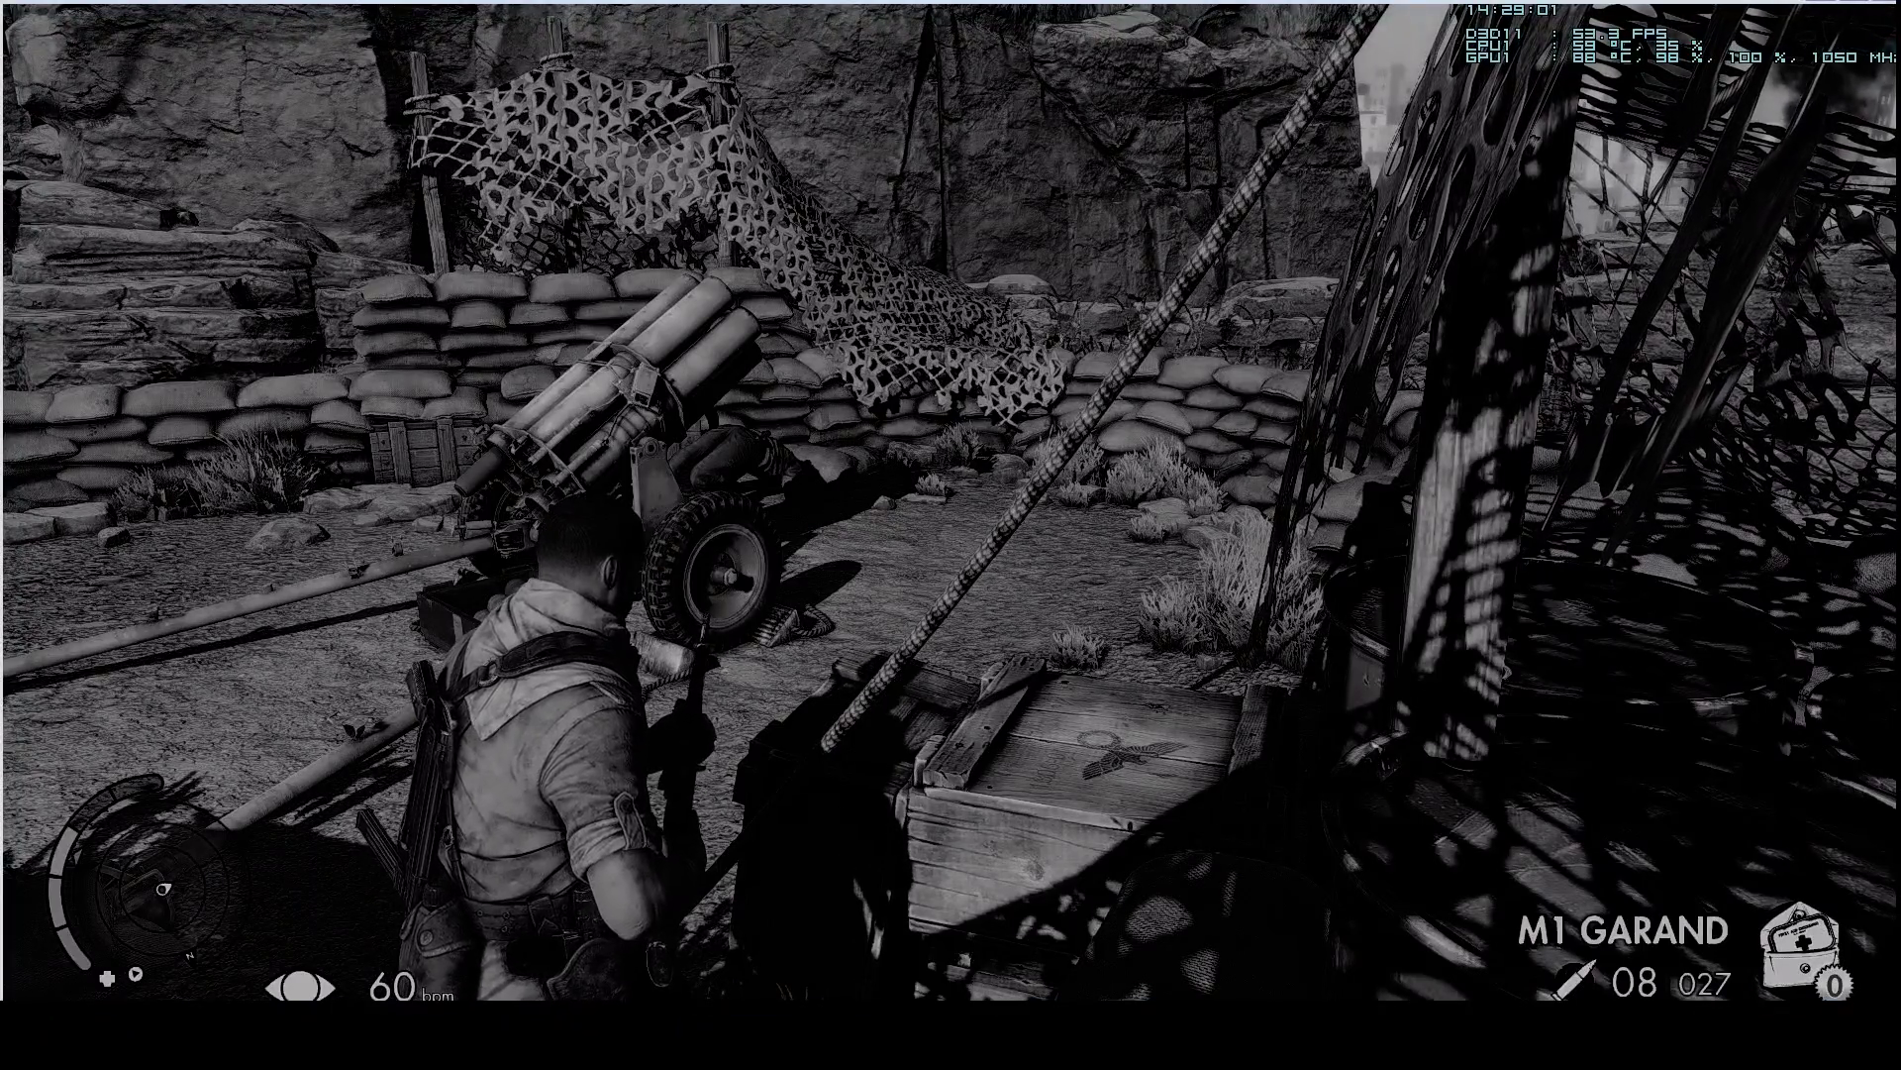
# Fire one M1 Garand round and run through the camp past the sandbag wall to the wooden planks.
pyautogui.press('w')
pyautogui.click(951, 535)
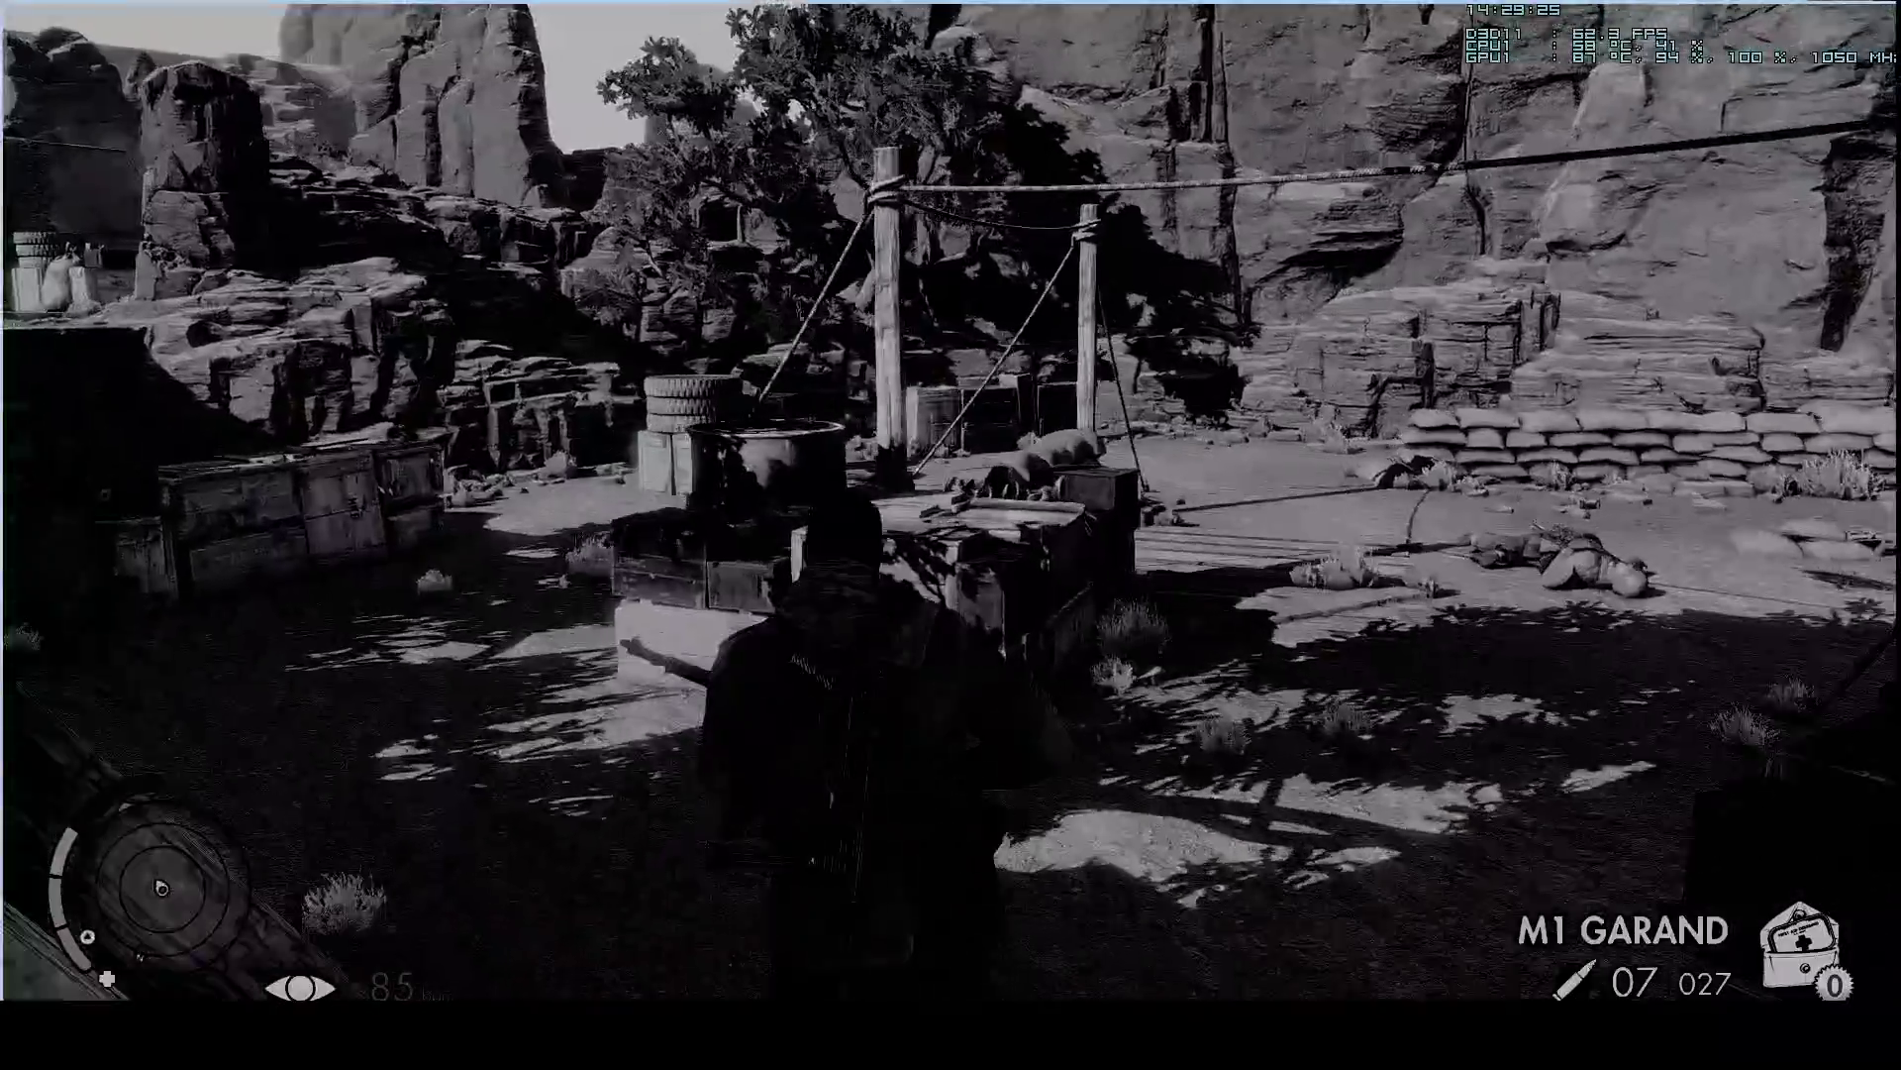
pyautogui.press('w')
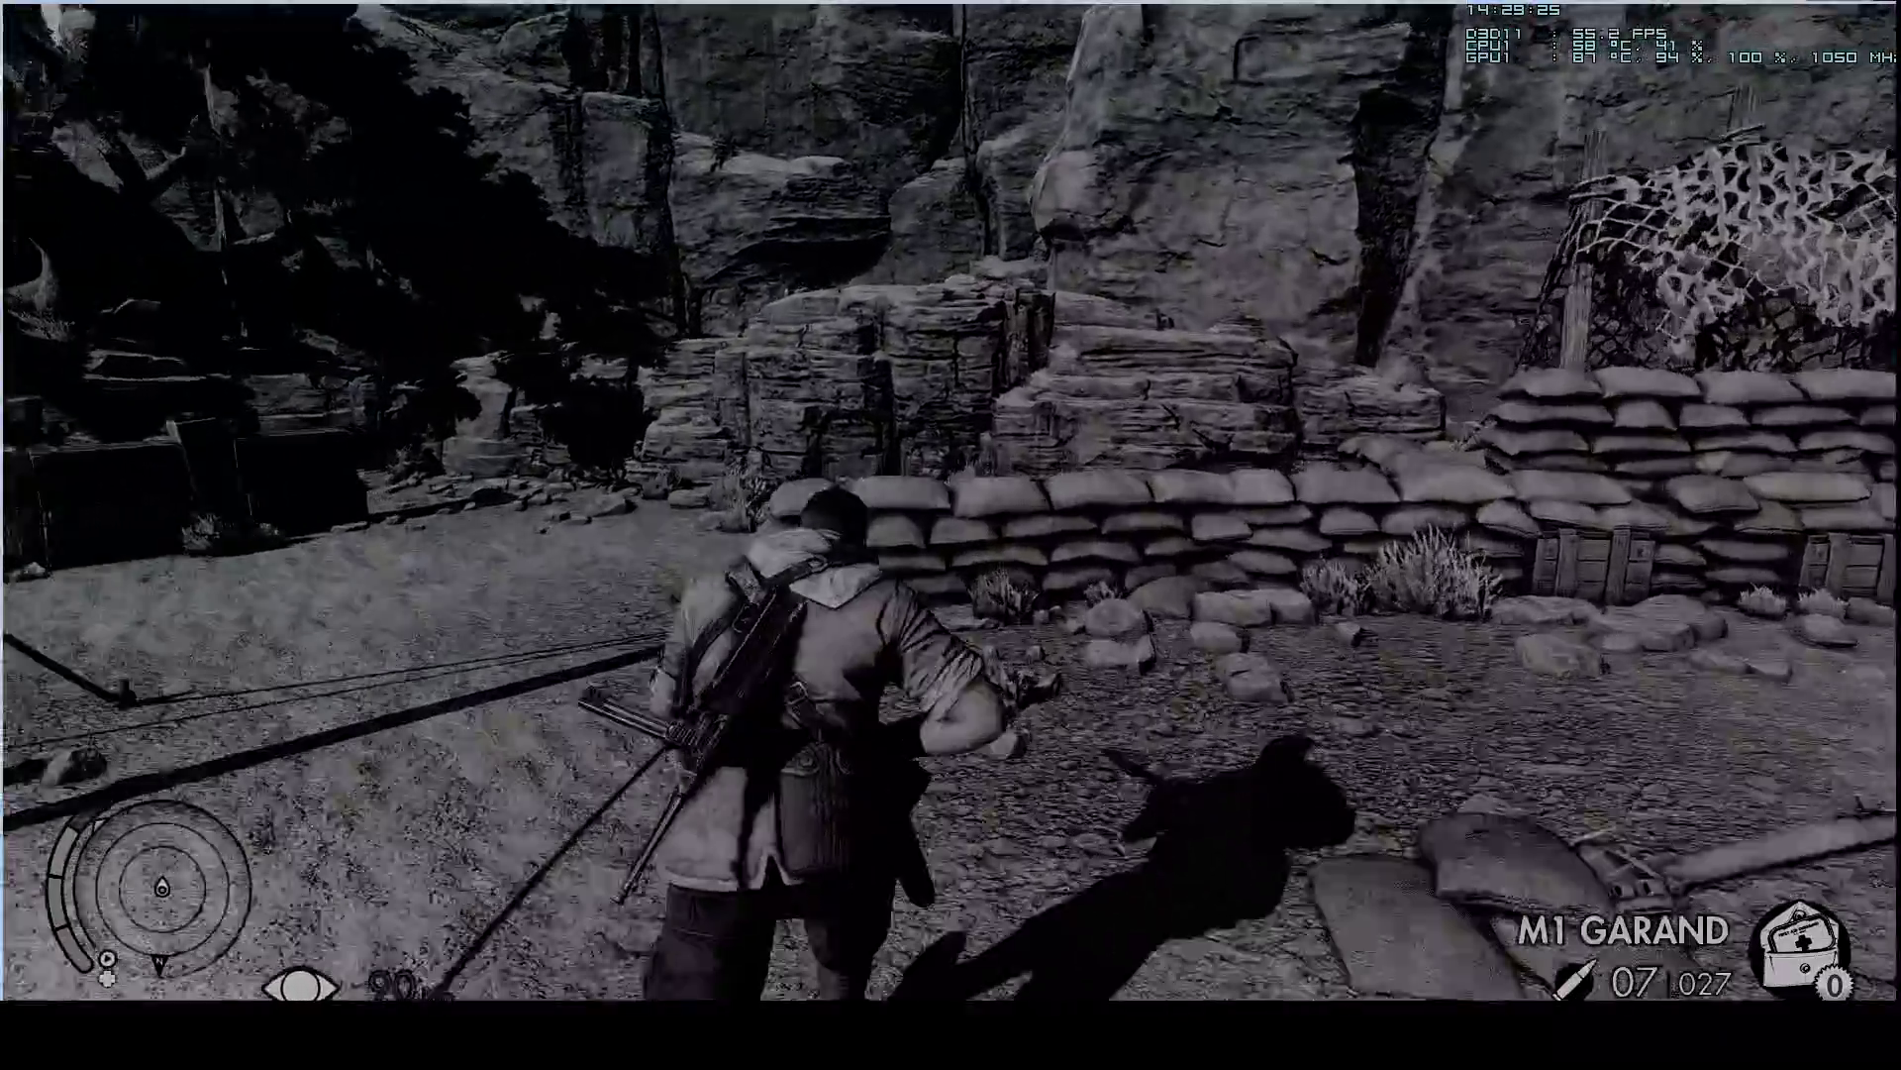
pyautogui.press('space')
pyautogui.press('w')
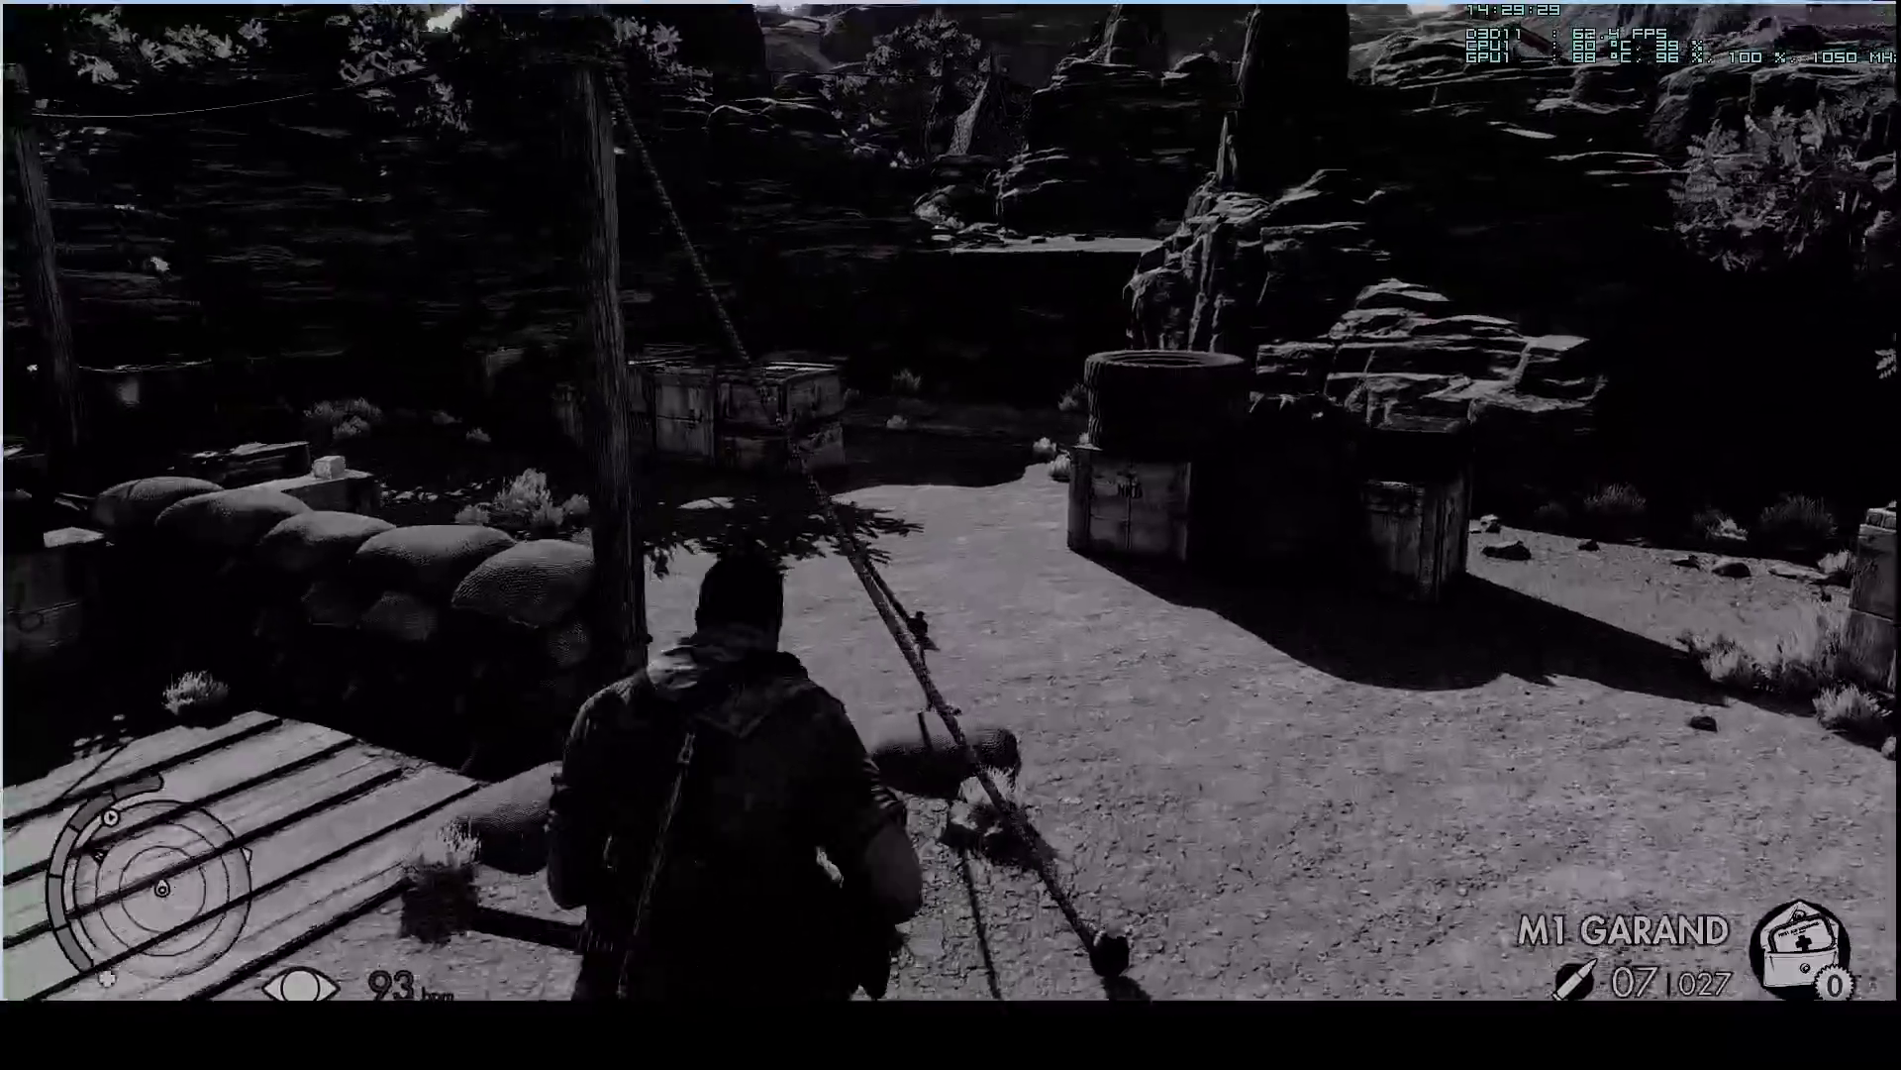
# Run over the rocks and back to the plank platform, and look at the watchtower through the rifle scope.
pyautogui.press('w')
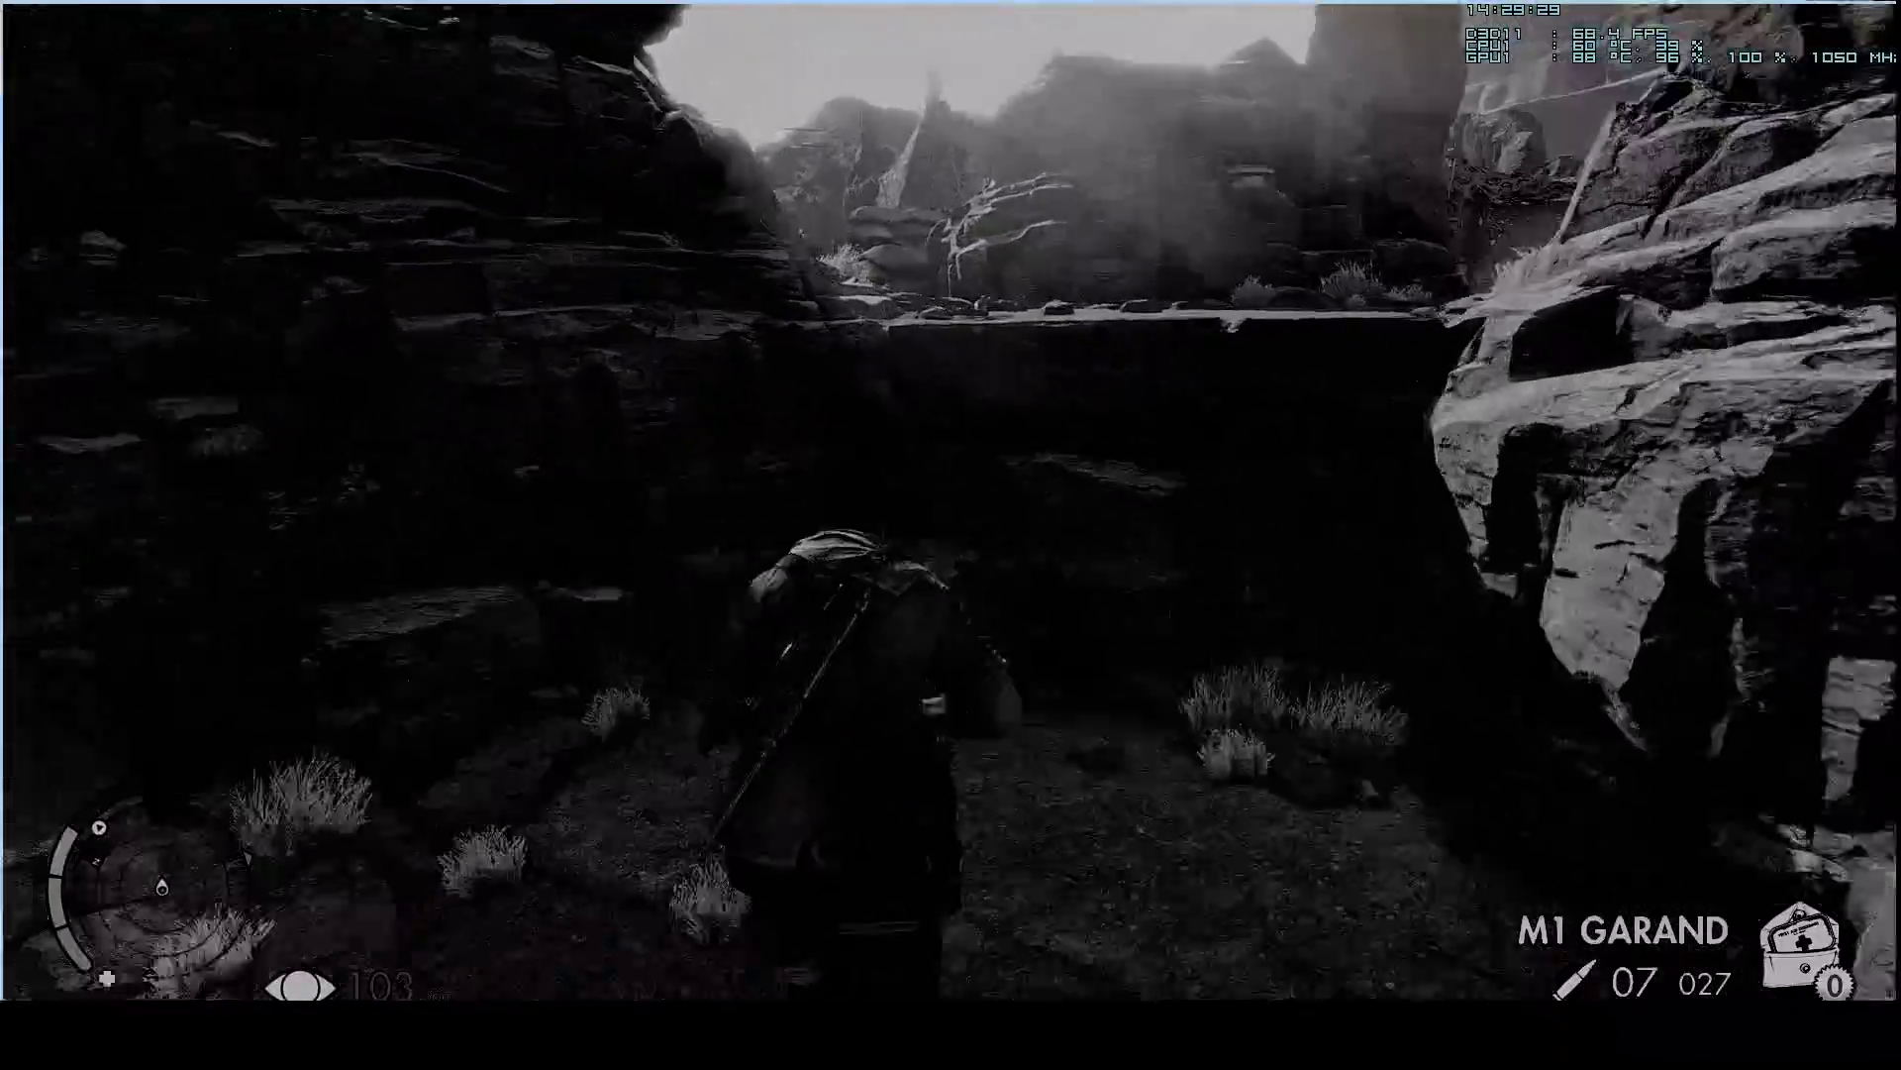
pyautogui.press('w')
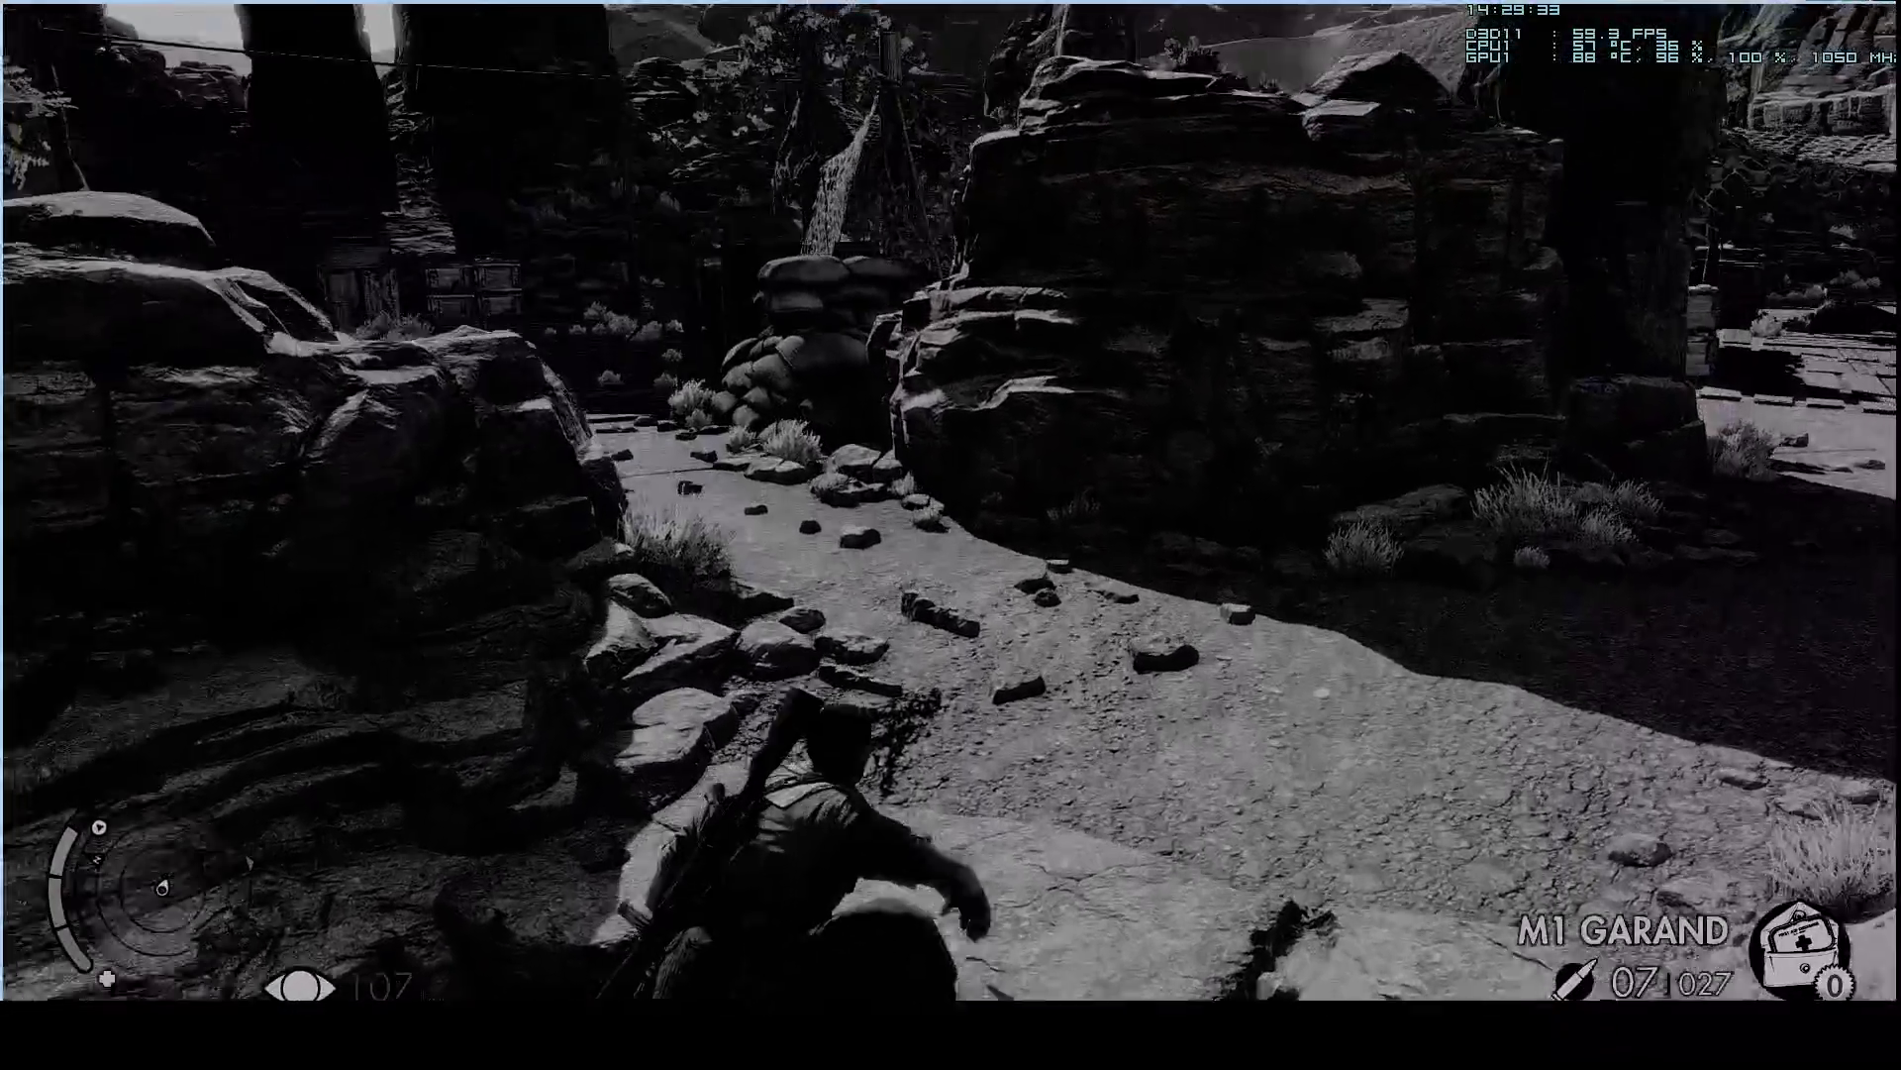
pyautogui.press('w')
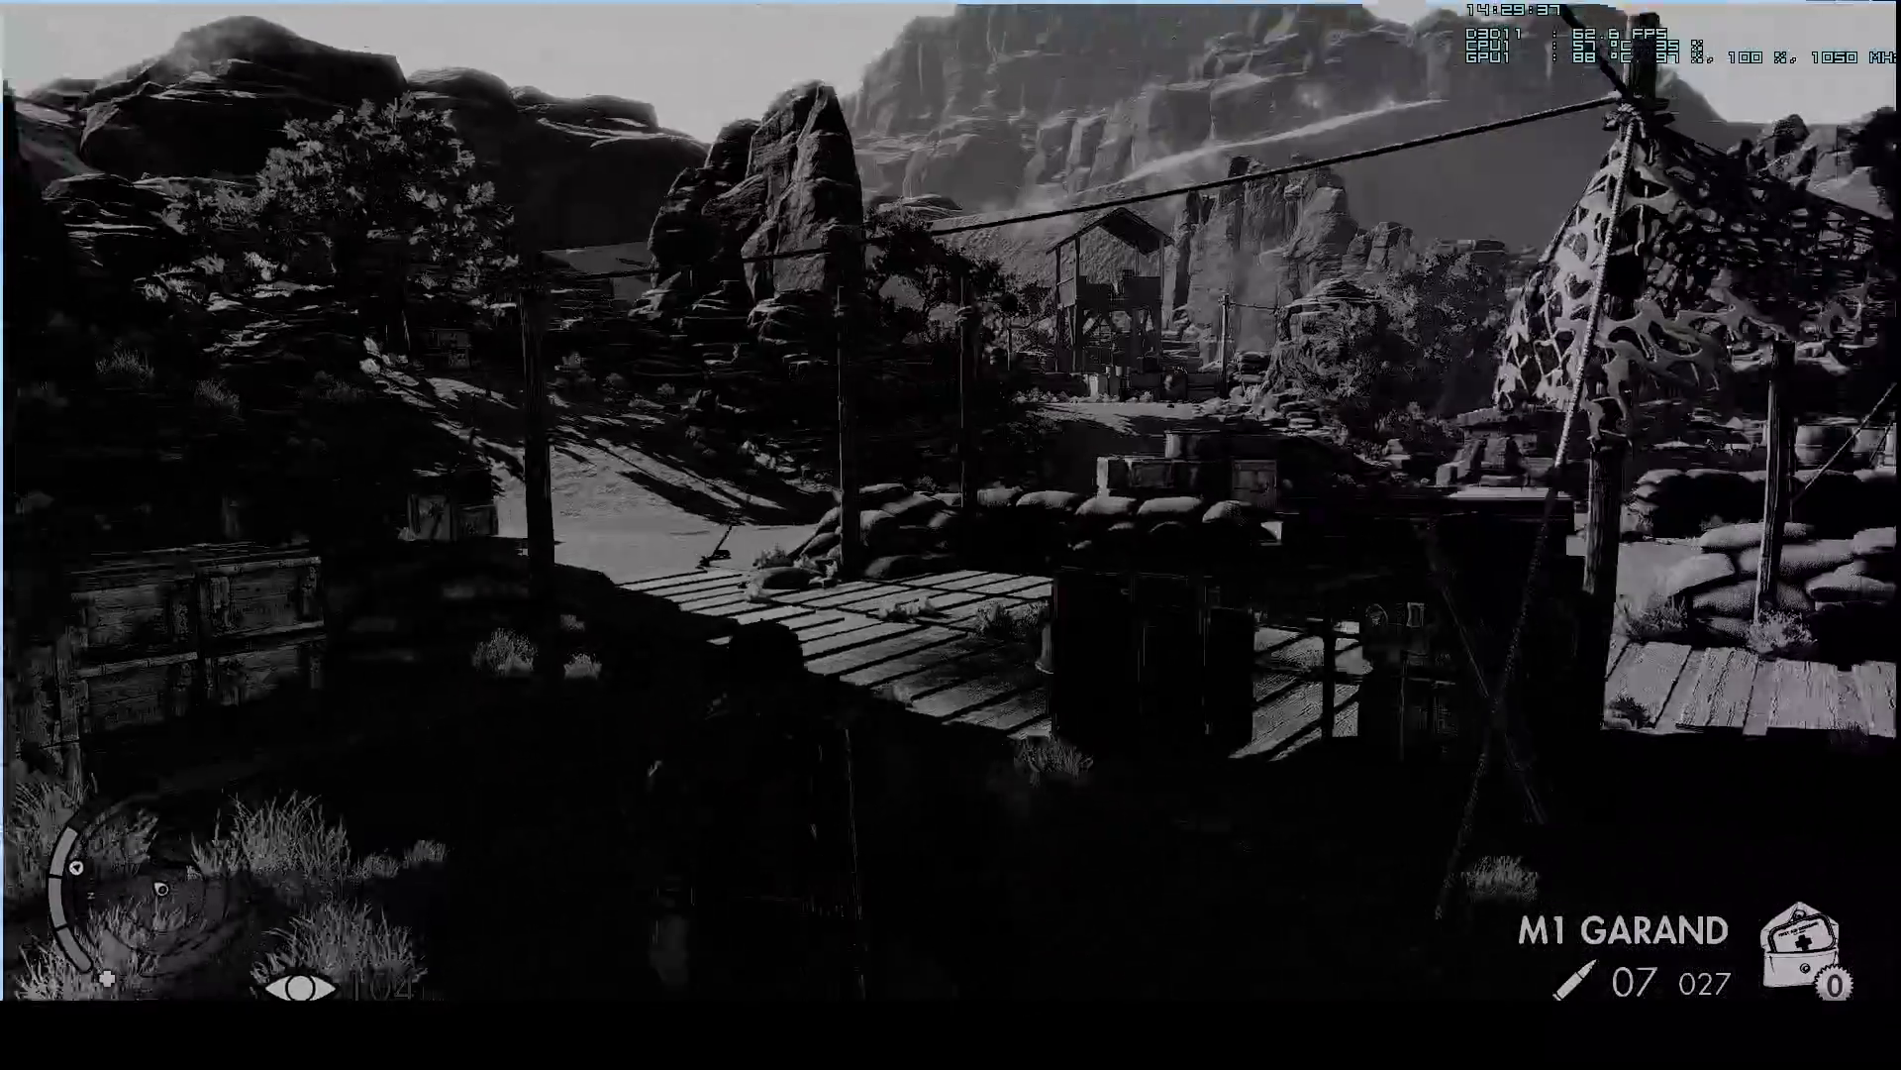
pyautogui.press('w')
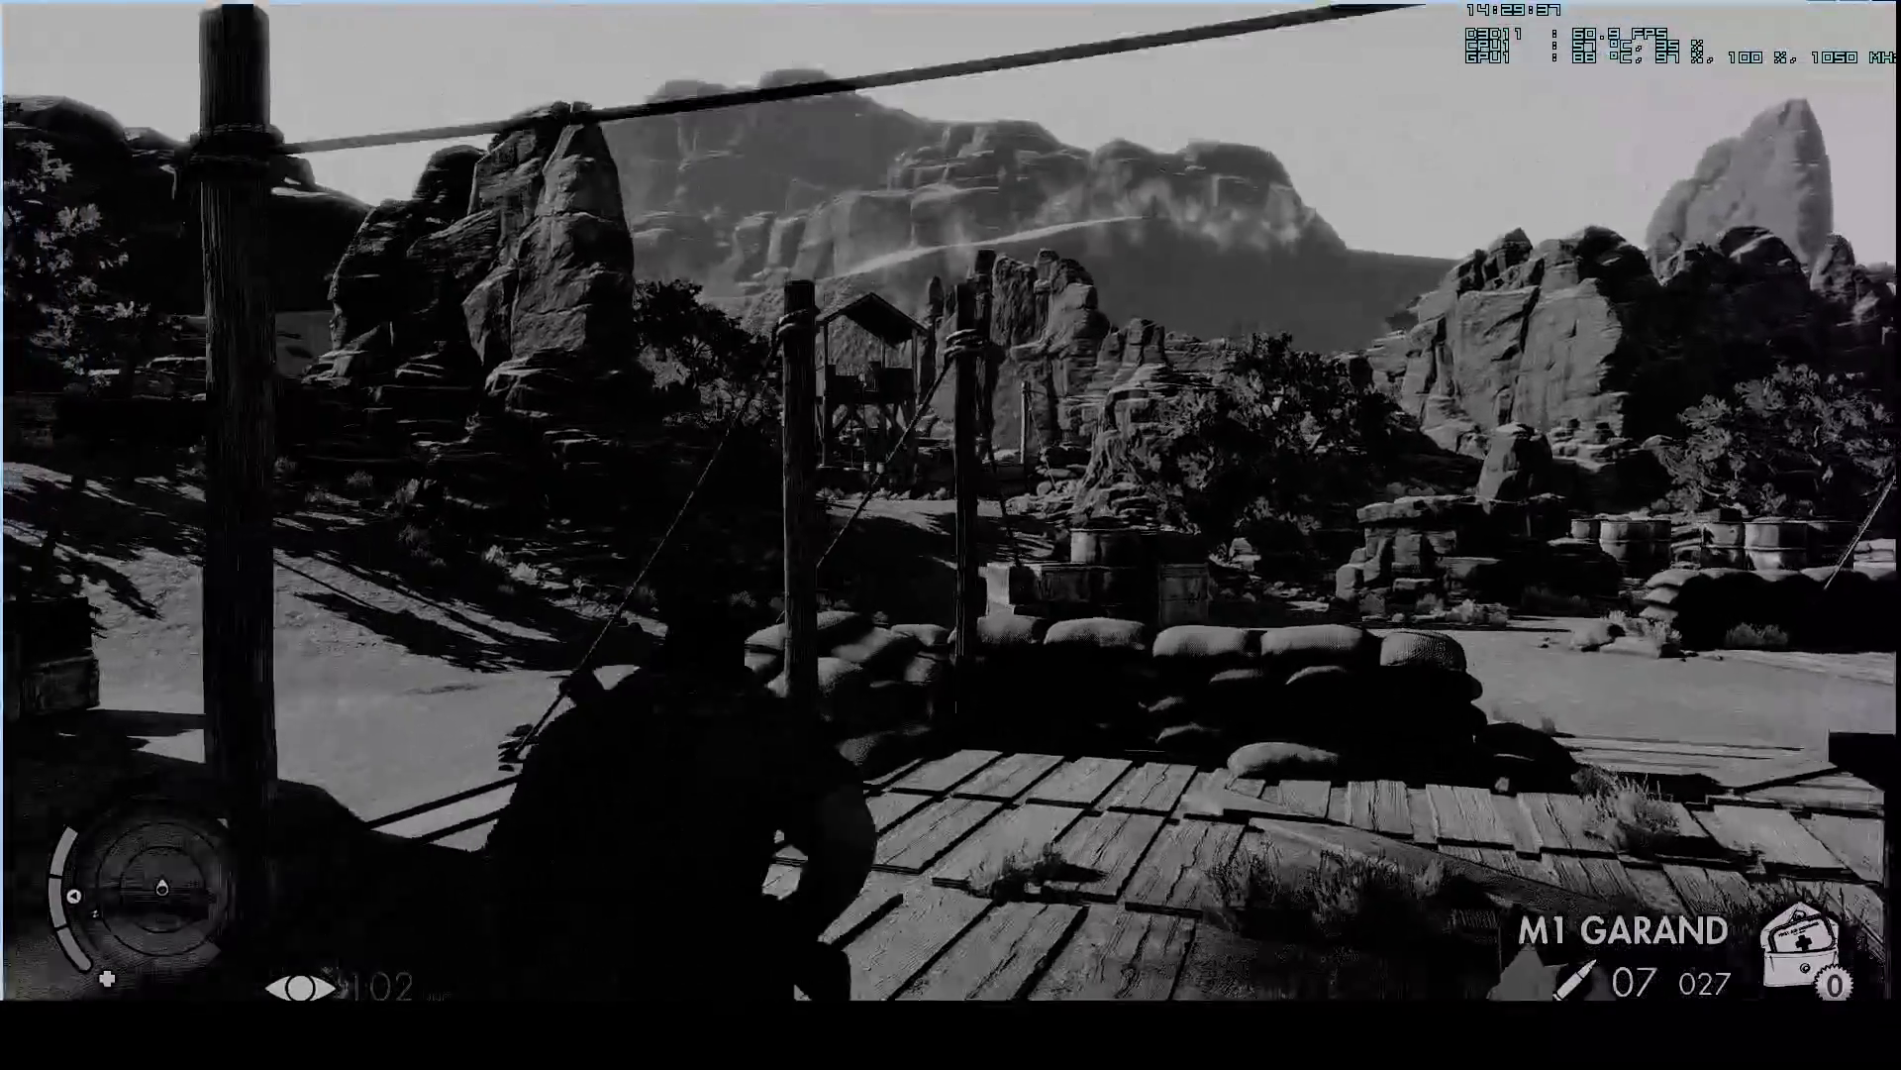
pyautogui.rightClick(950, 535)
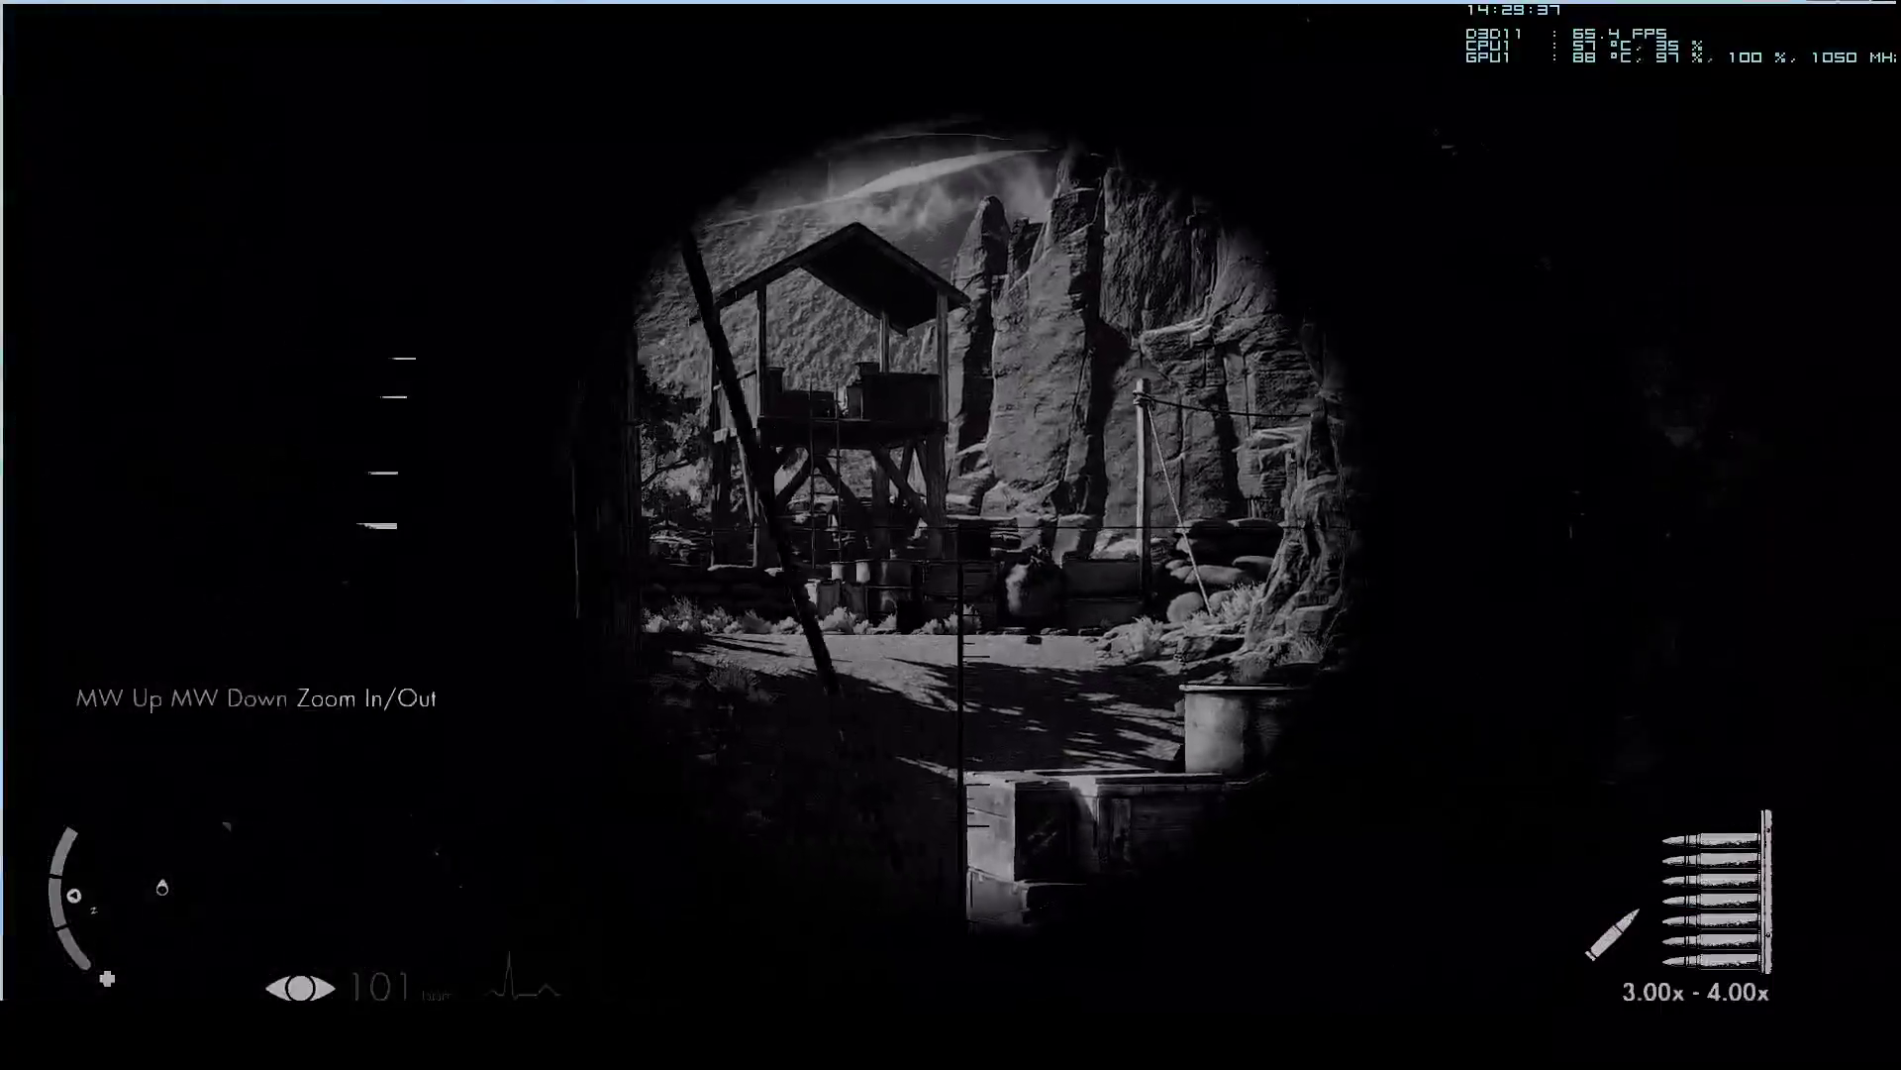
pyautogui.rightClick(951, 535)
# Move through the dark cave with the light shafts toward the wide opening in the rock.
pyautogui.press('w')
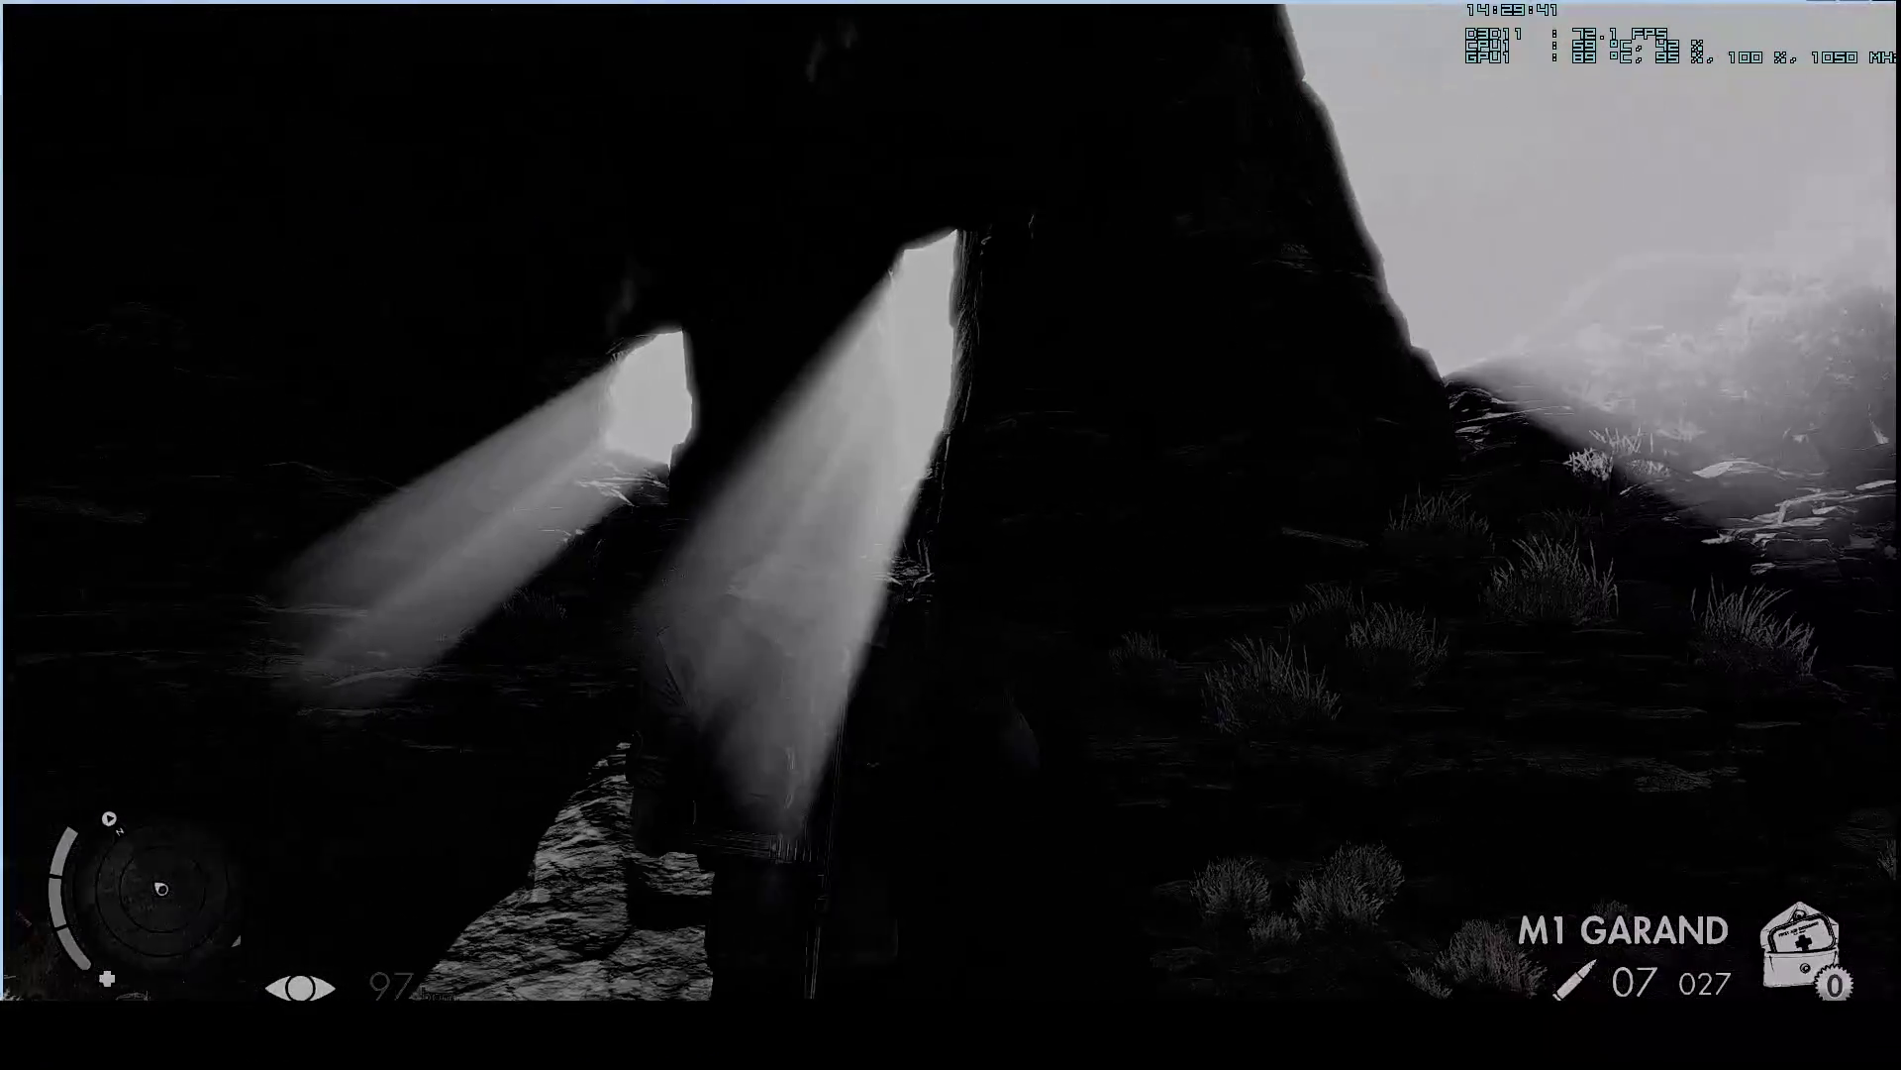
pyautogui.press('w')
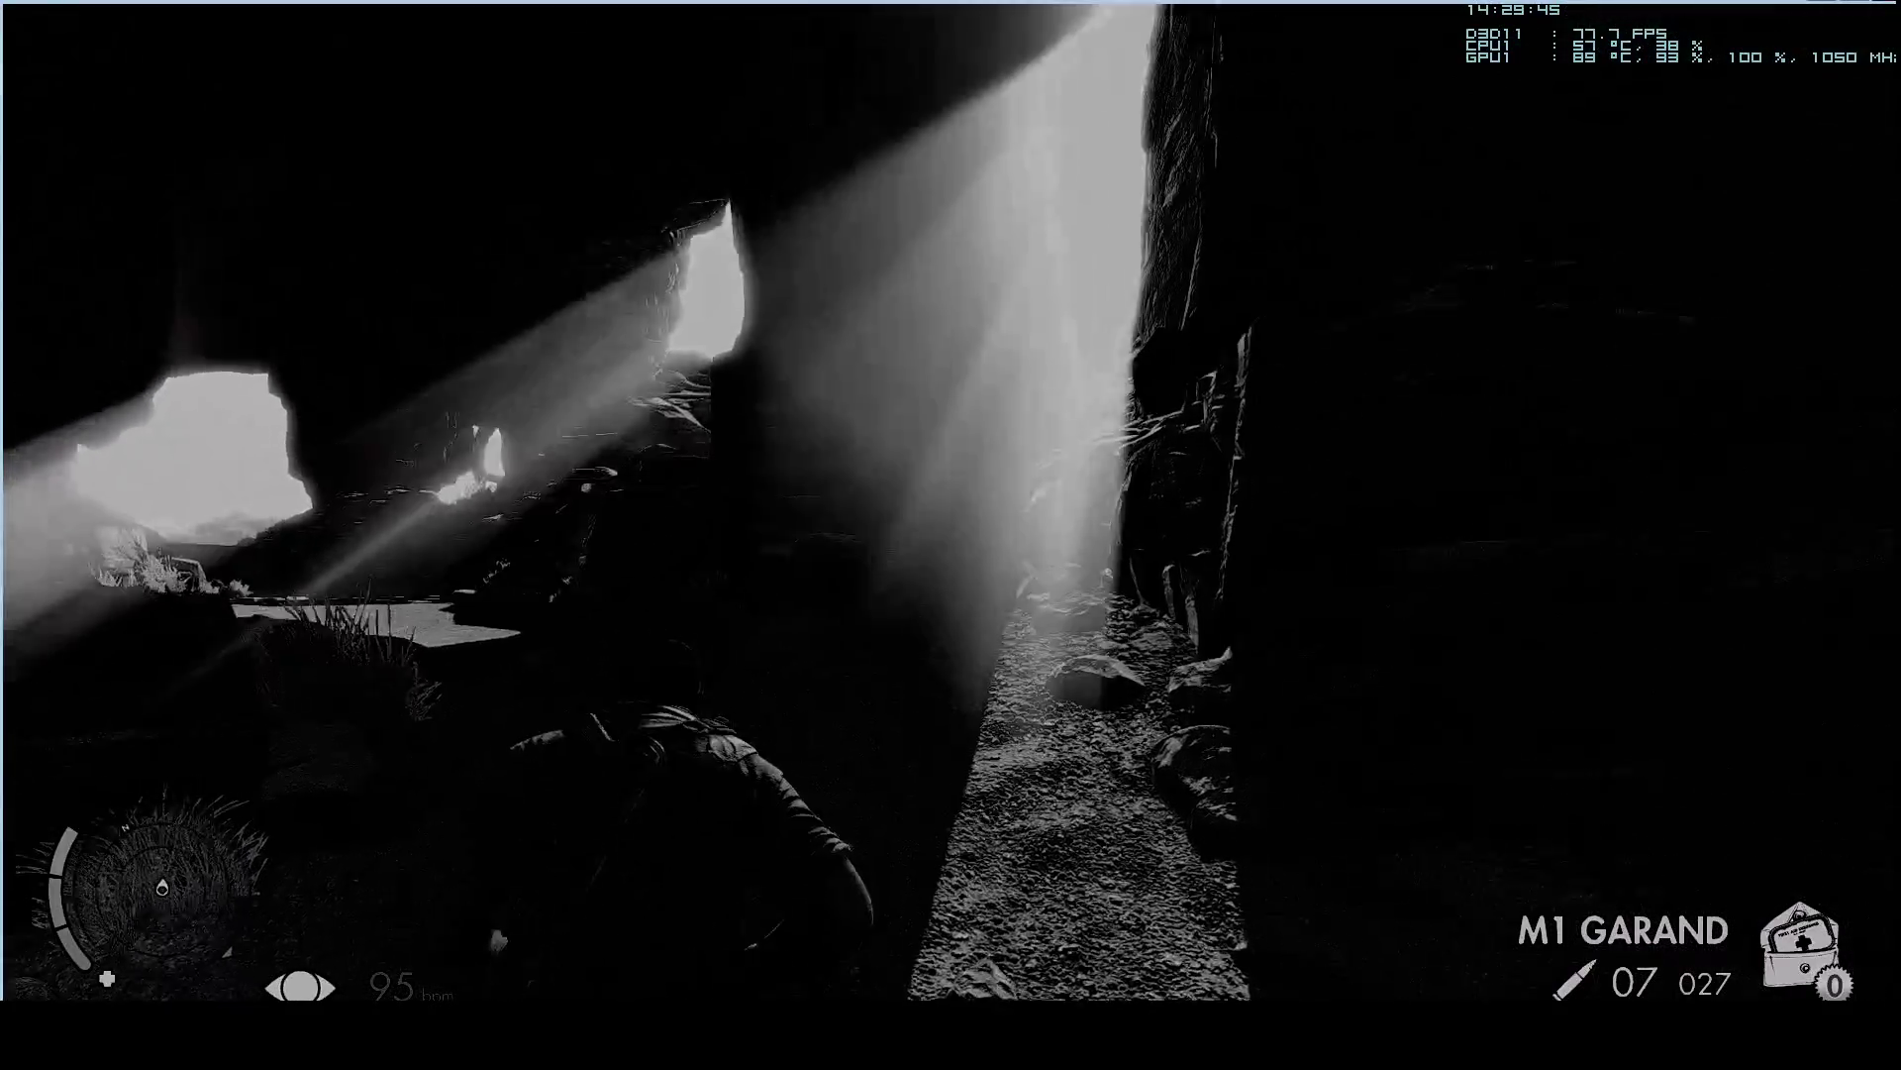
pyautogui.press('w')
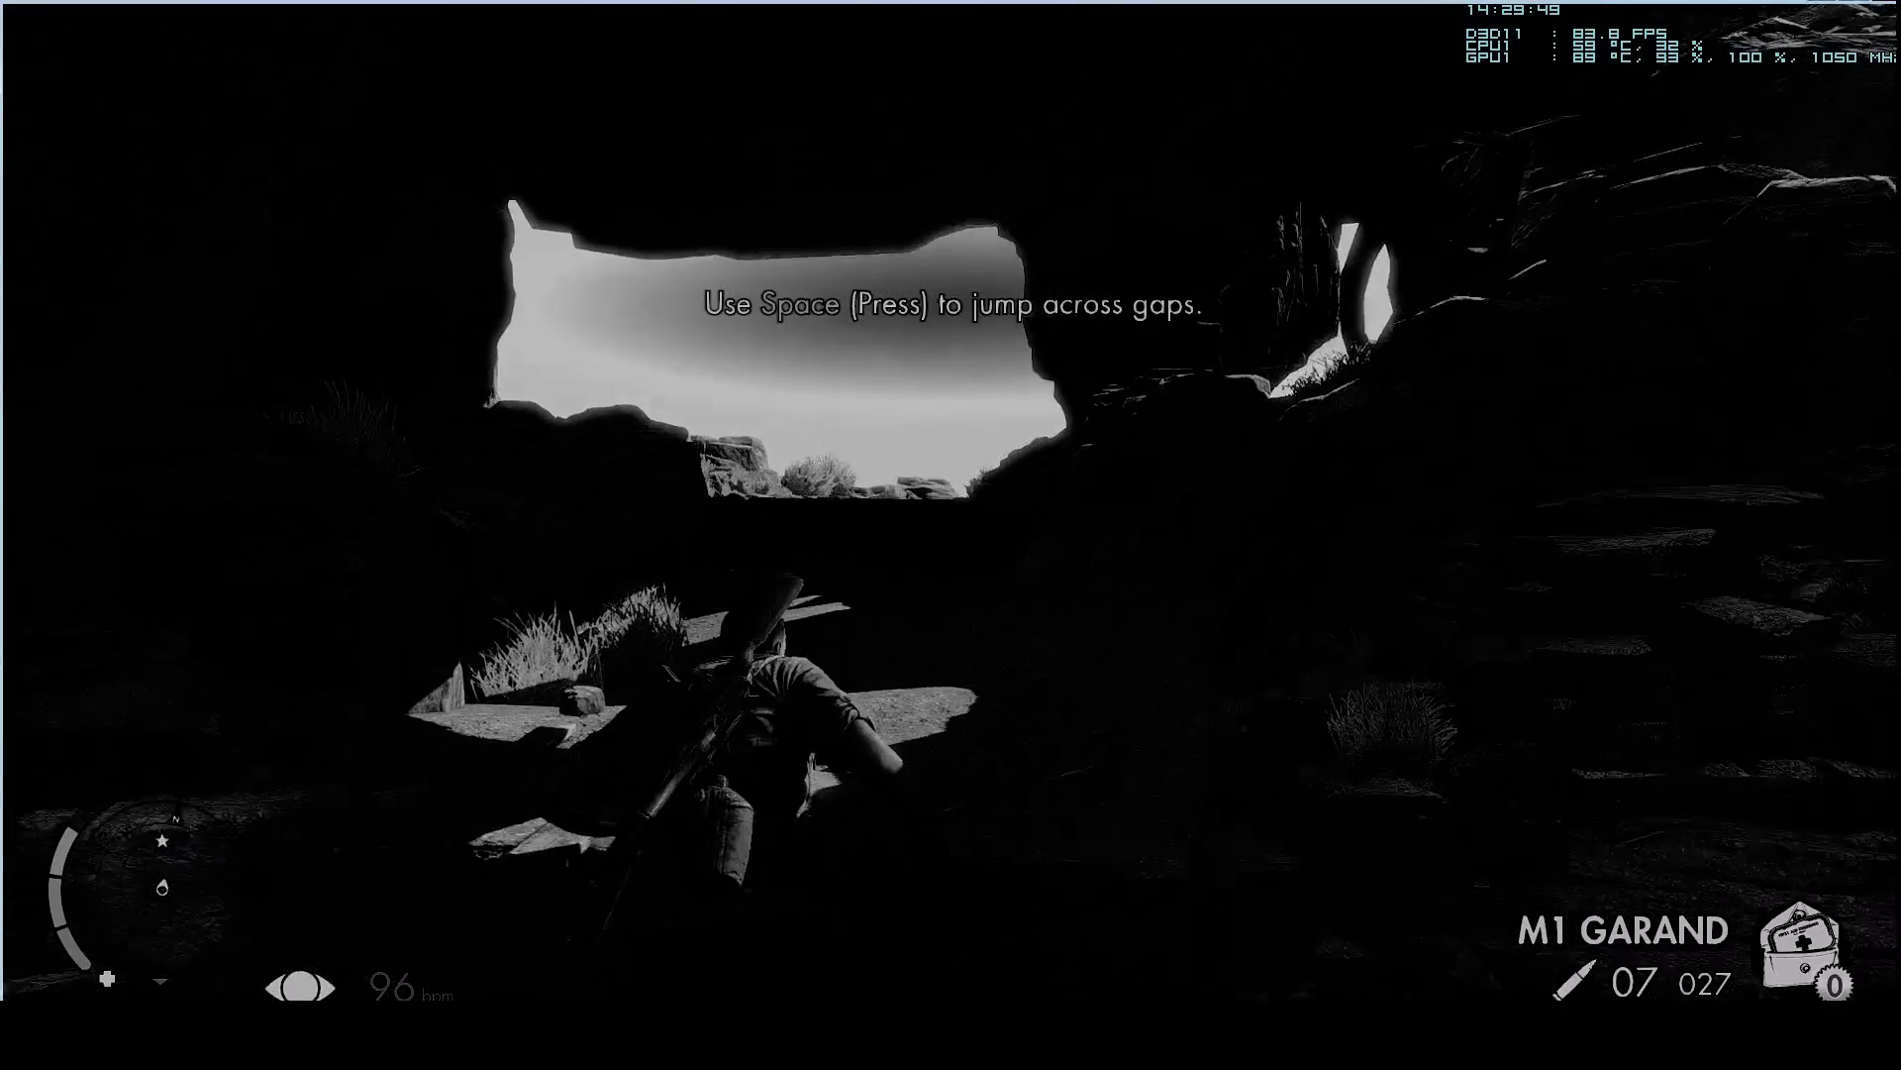
pyautogui.press('w')
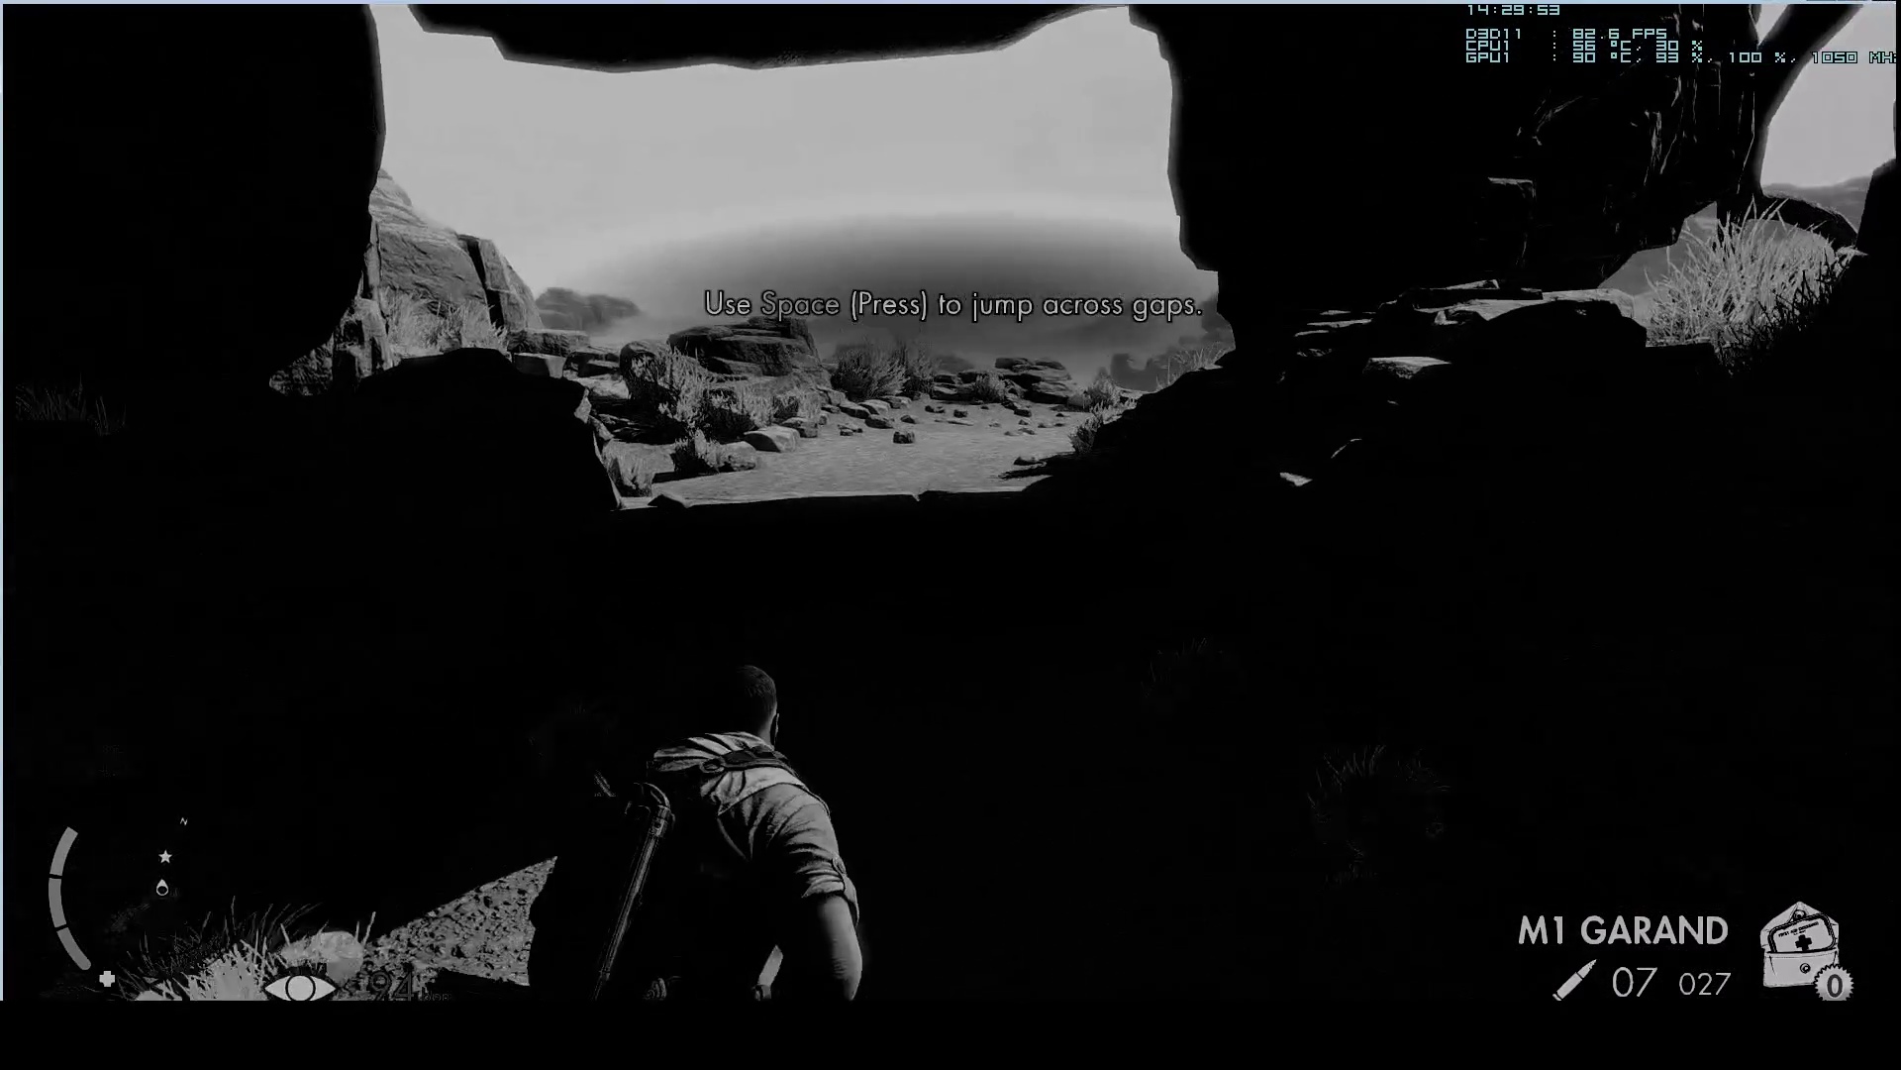